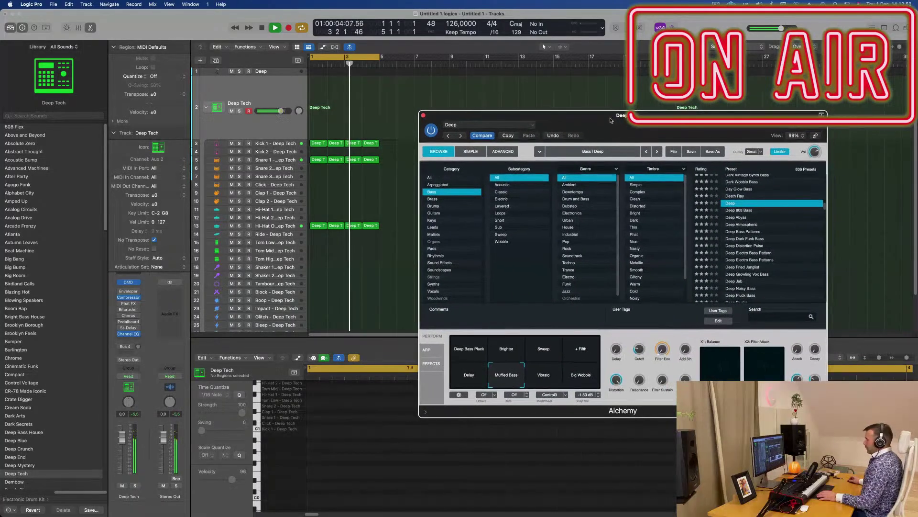
pyautogui.press('super+Left')
pyautogui.press('super+Left')
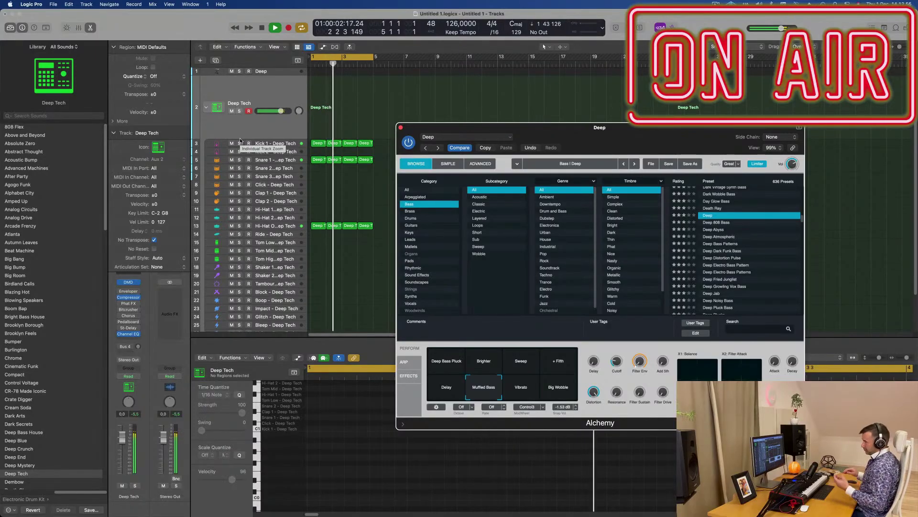
pyautogui.scroll(-10, 60, 341)
pyautogui.scroll(10, 61, 341)
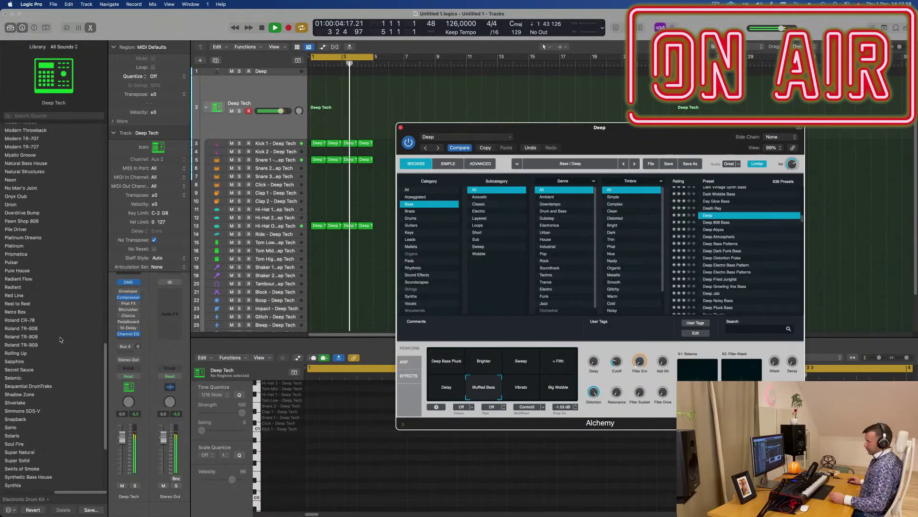
pyautogui.scroll(-1, 64, 341)
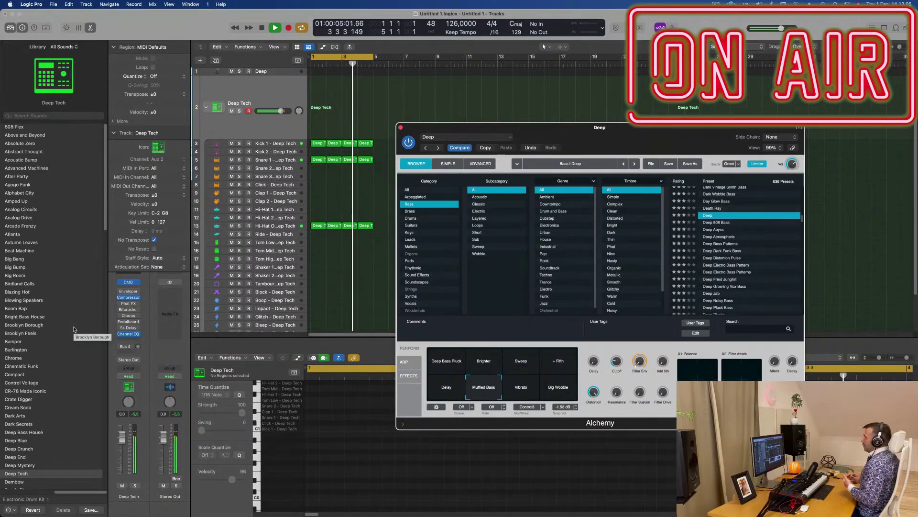
pyautogui.moveTo(669, 127); pyautogui.dragTo(695, 94)
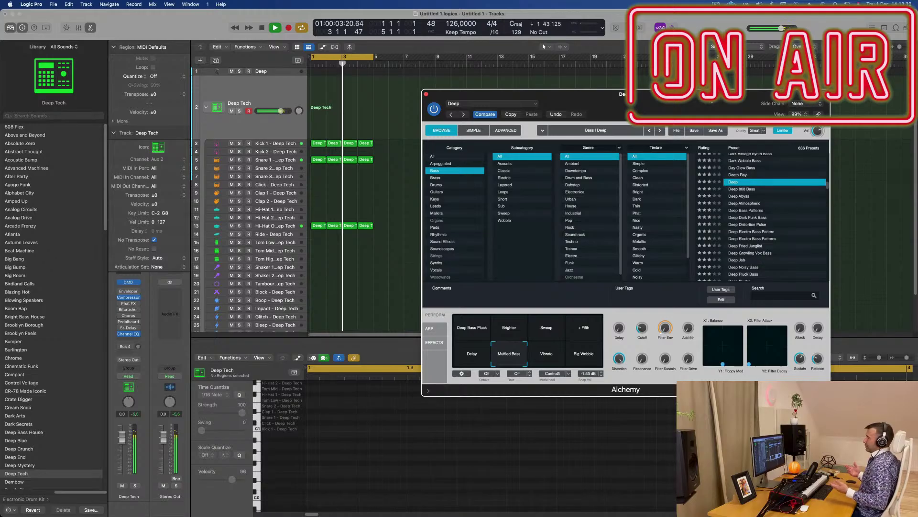
pyautogui.moveTo(669, 94); pyautogui.dragTo(649, 95)
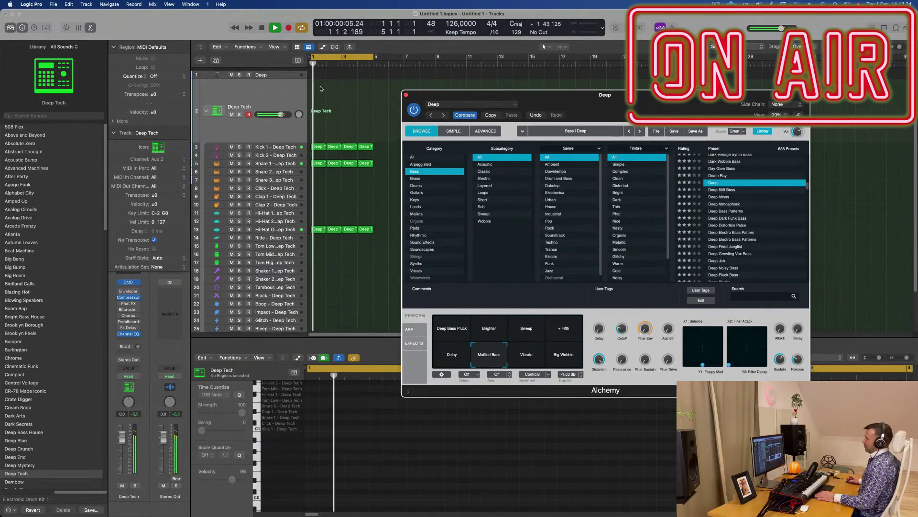
# Select the Deep instrument track and increase its height in the arrangement
pyautogui.click(279, 72)
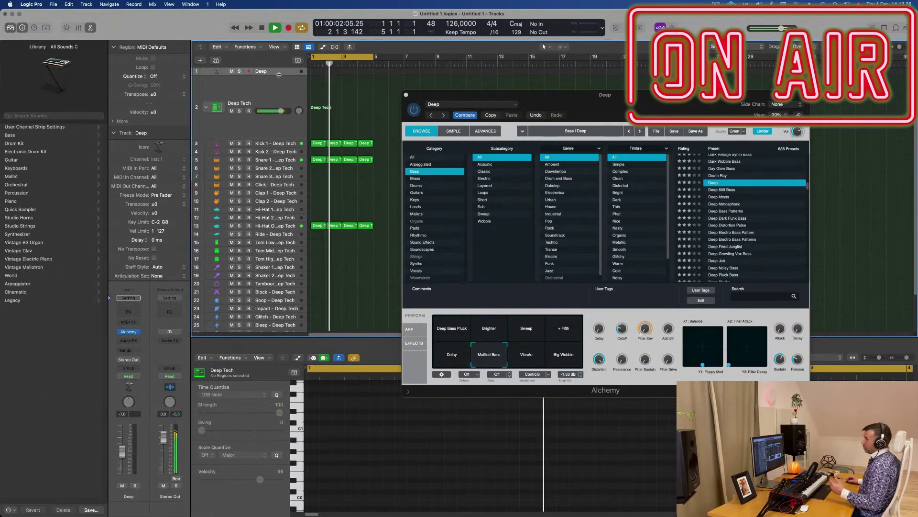
pyautogui.moveTo(280, 93); pyautogui.dragTo(287, 125)
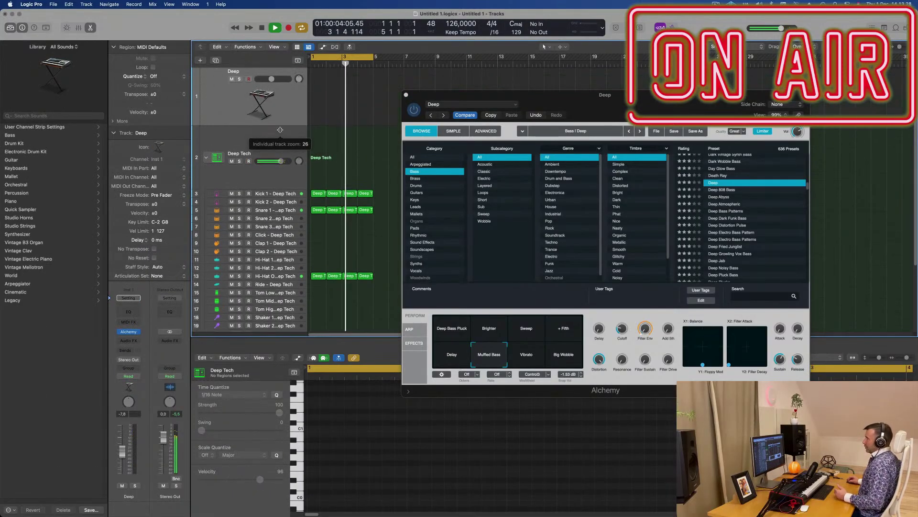
pyautogui.click(542, 101)
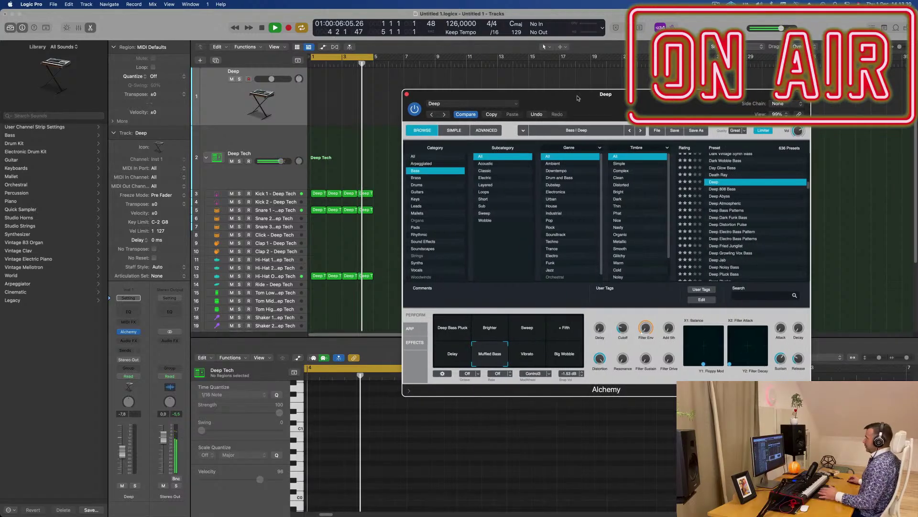
# Copy the first Kick 1 region onto the Deep track at bar 1, with the Alchemy window moved out of the way
pyautogui.click(317, 193)
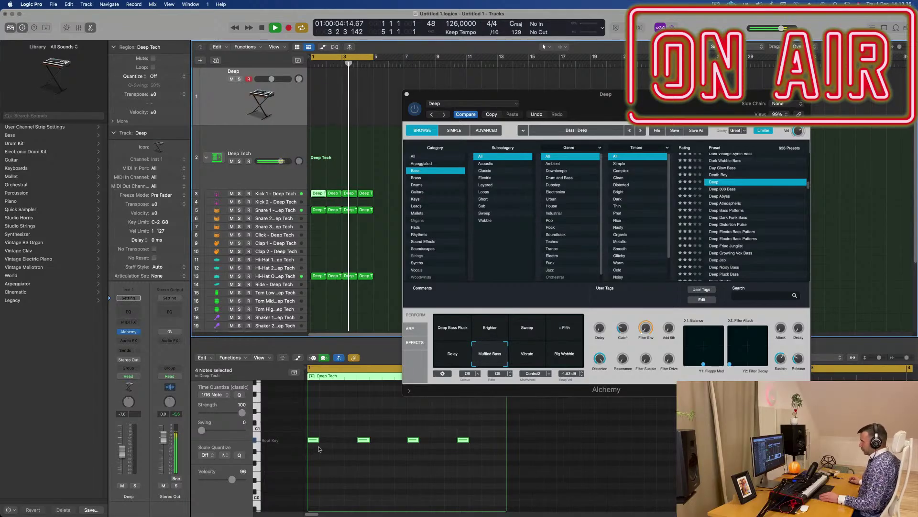
pyautogui.moveTo(315, 443)
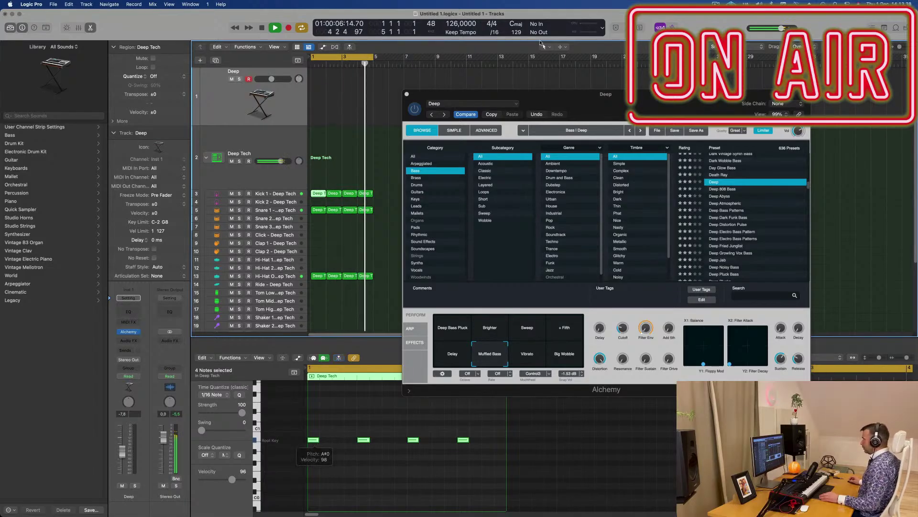
pyautogui.moveTo(644, 100); pyautogui.dragTo(502, 21)
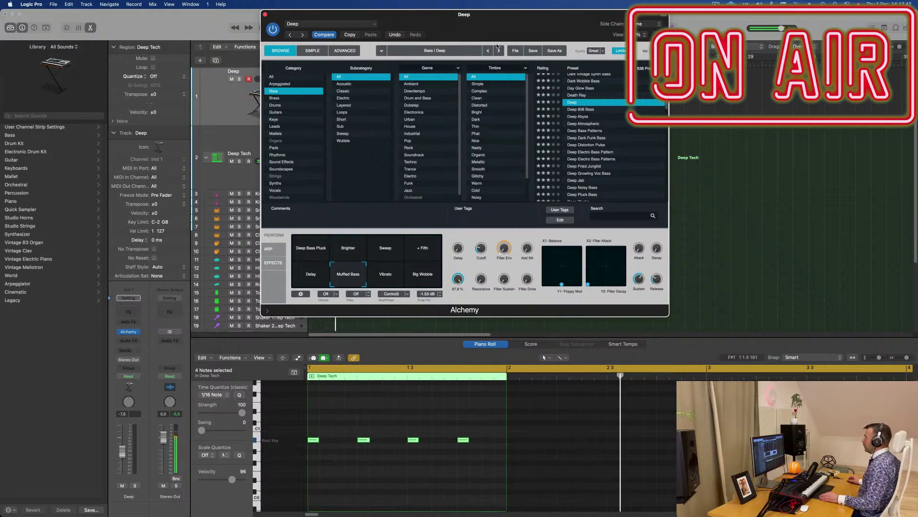
pyautogui.moveTo(498, 45); pyautogui.dragTo(866, 136)
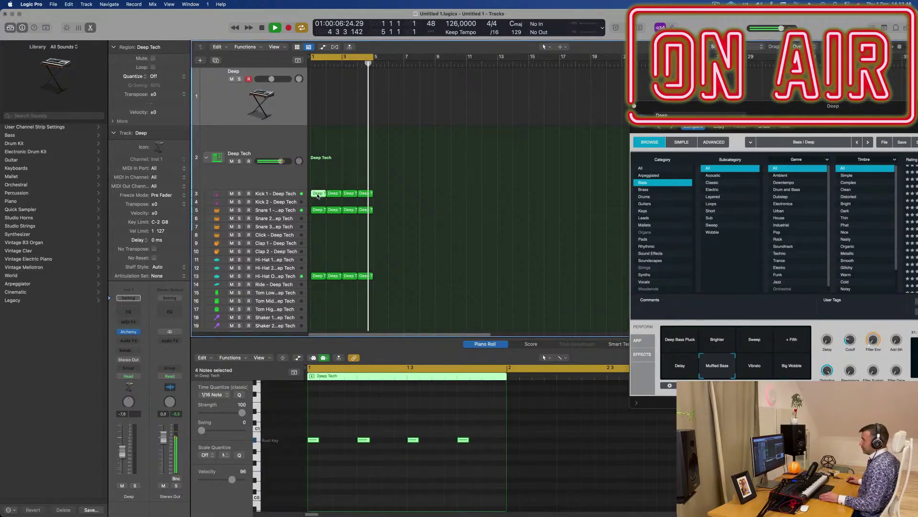
pyautogui.moveTo(317, 165); pyautogui.dragTo(316, 97)
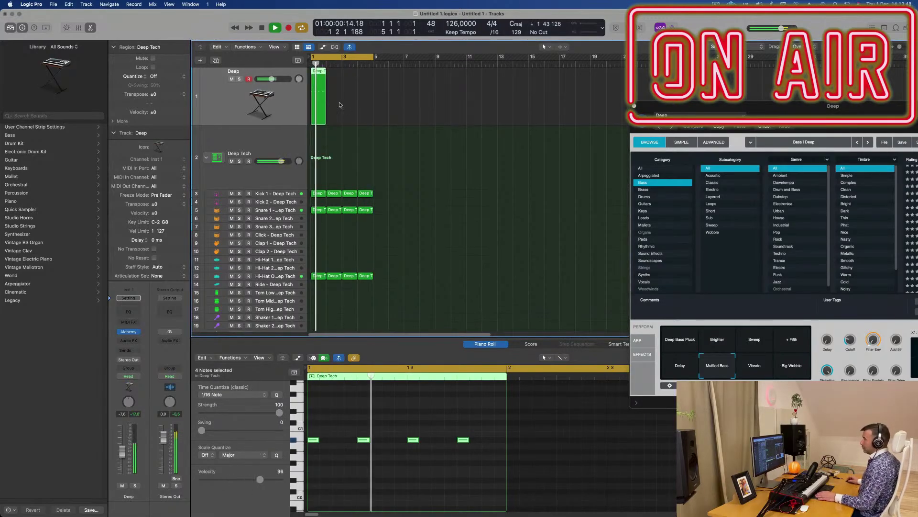
# Raise the four copied notes one octave to A#1 and reopen the Deep track's region in the Piano Roll
pyautogui.click(388, 480)
pyautogui.press('space')
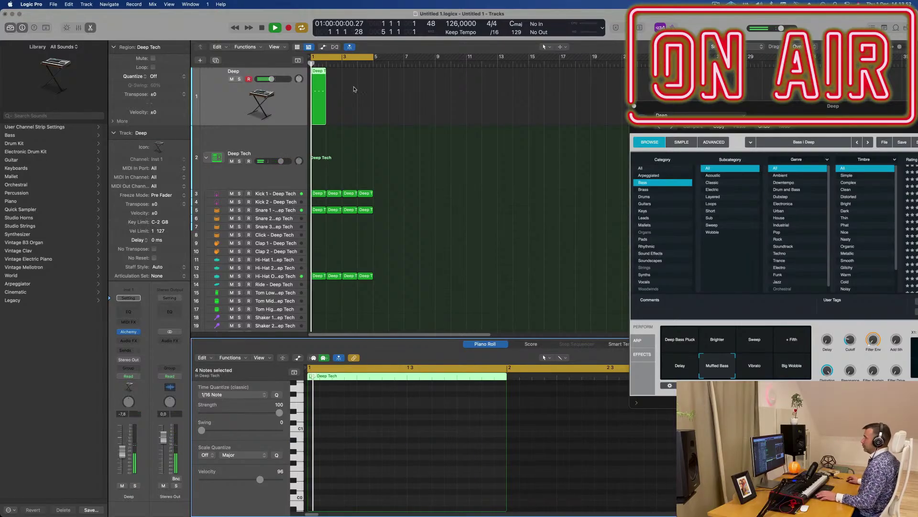
pyautogui.scroll(5, 358, 142)
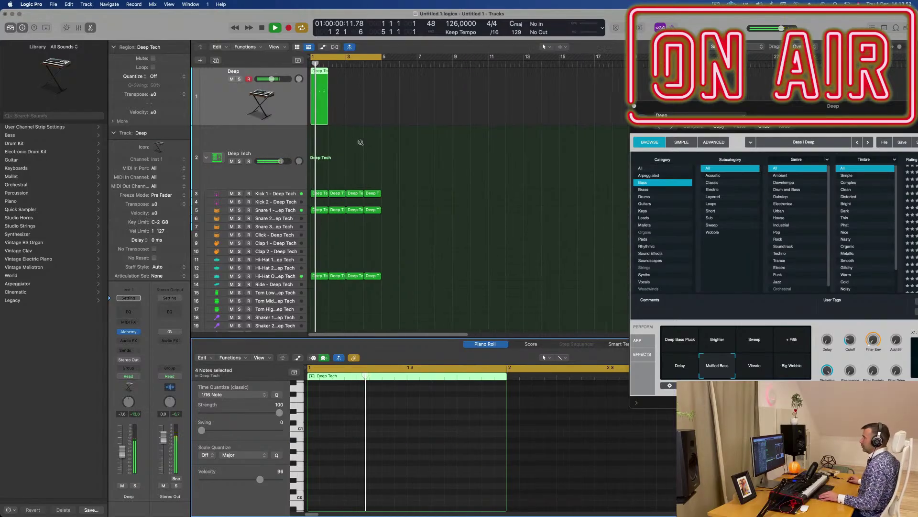
pyautogui.doubleClick(317, 73)
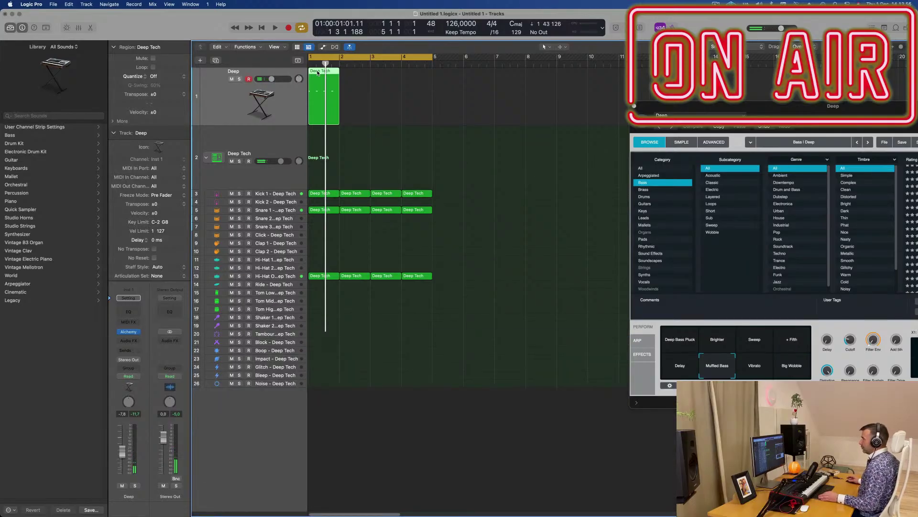
pyautogui.doubleClick(317, 74)
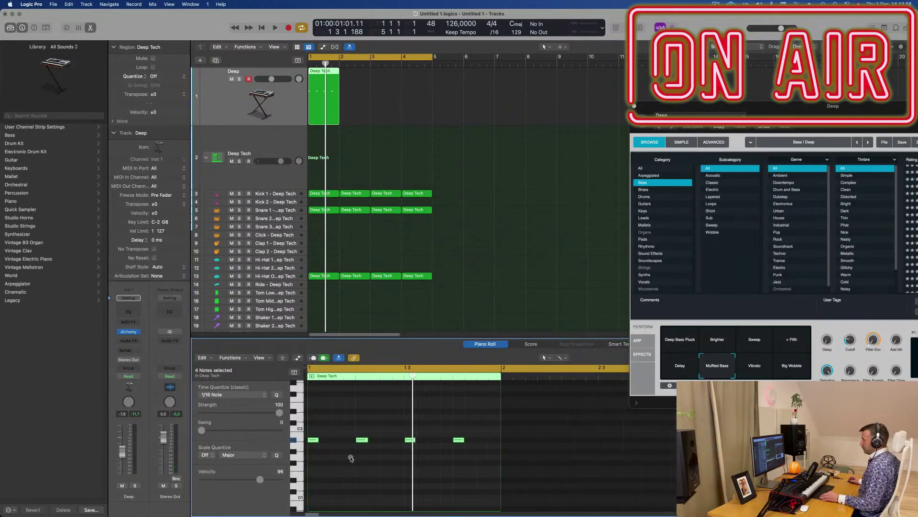
pyautogui.scroll(-1, 350, 458)
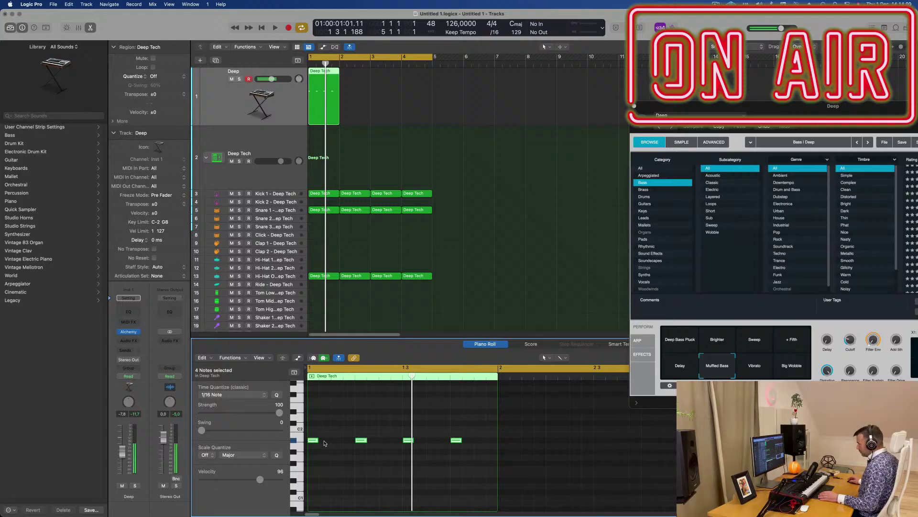
# Copy the notes onto the third and fourth sixteenths of each beat and play back the pattern
pyautogui.moveTo(315, 441); pyautogui.dragTo(349, 442)
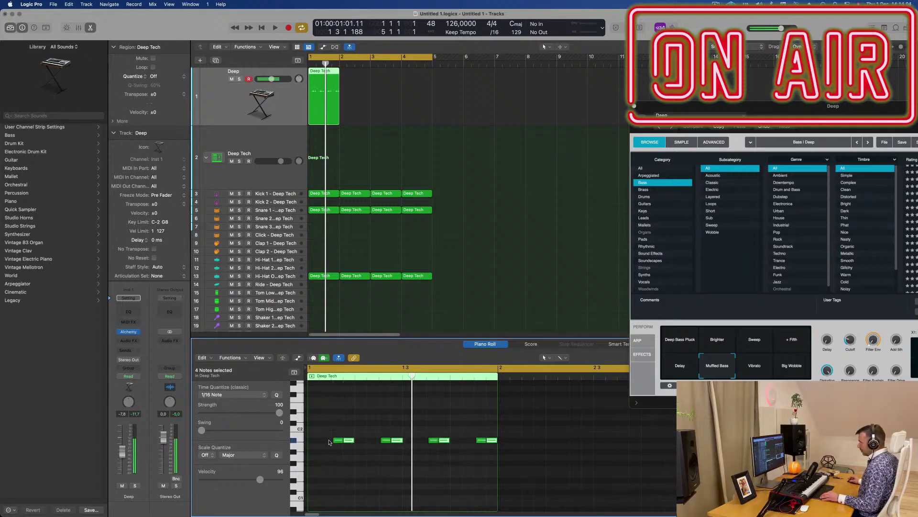
pyautogui.press('space')
pyautogui.keyDown('ctrl'); pyautogui.keyDown('alt'); pyautogui.click(315, 458); pyautogui.keyUp('alt'); pyautogui.keyUp('ctrl')
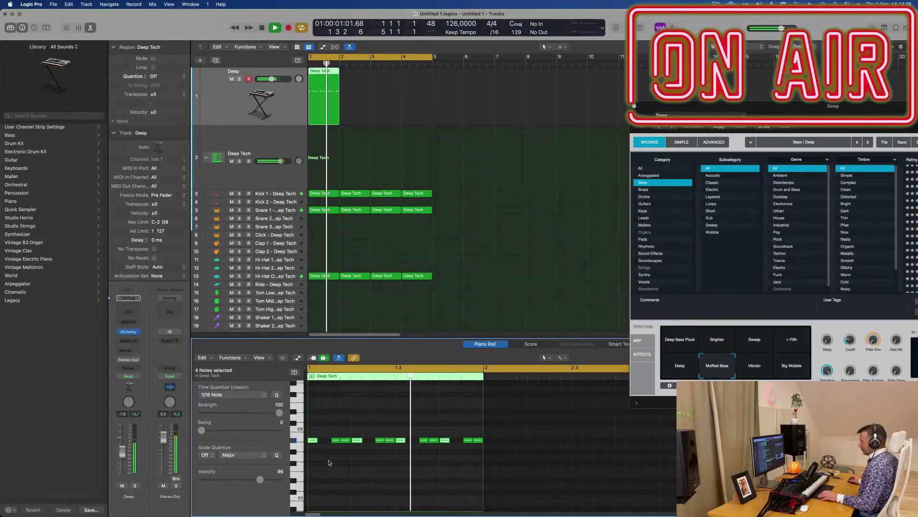
pyautogui.press('space')
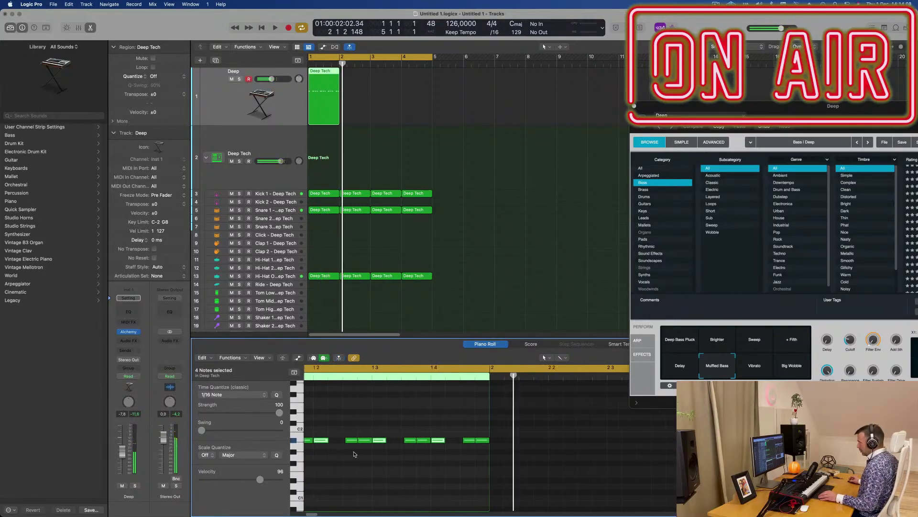
# Remove the on-beat notes and shorten the eight remaining off-beat notes
pyautogui.hscroll(-2, 354, 454)
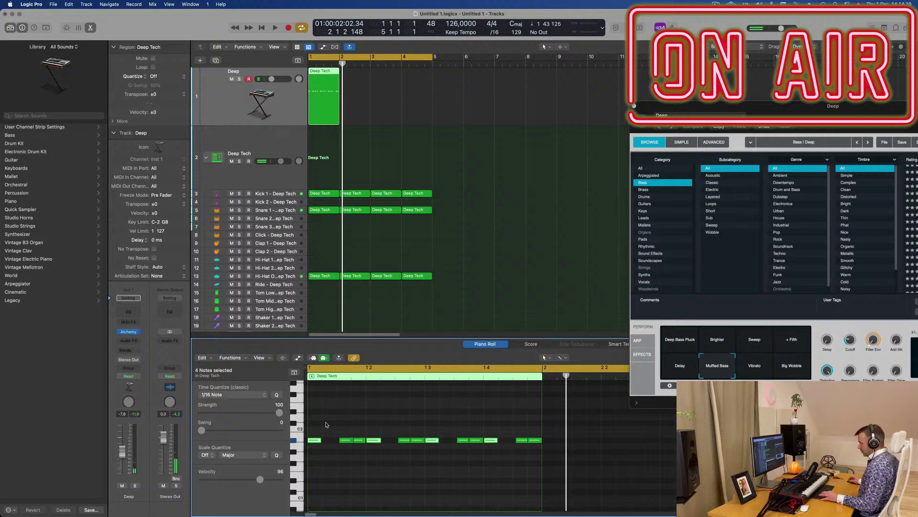
pyautogui.moveTo(334, 429); pyautogui.dragTo(541, 464)
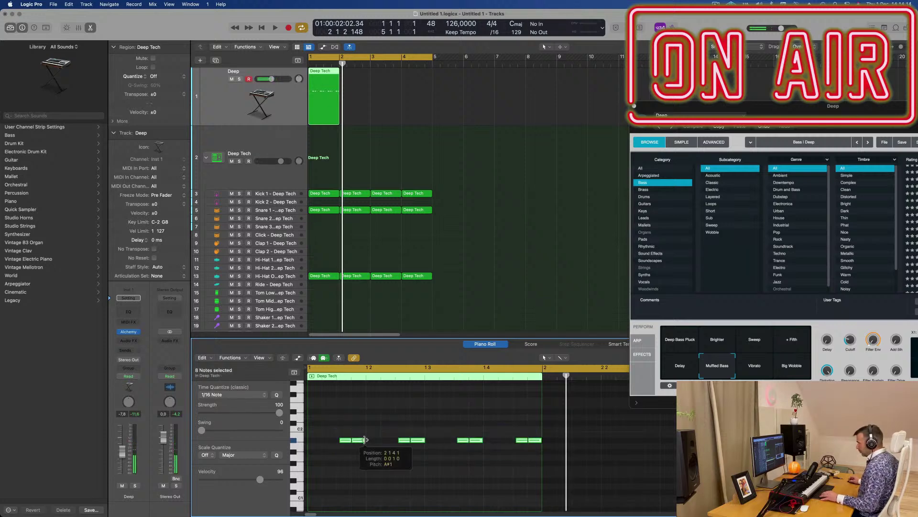
pyautogui.moveTo(365, 439); pyautogui.dragTo(360, 440)
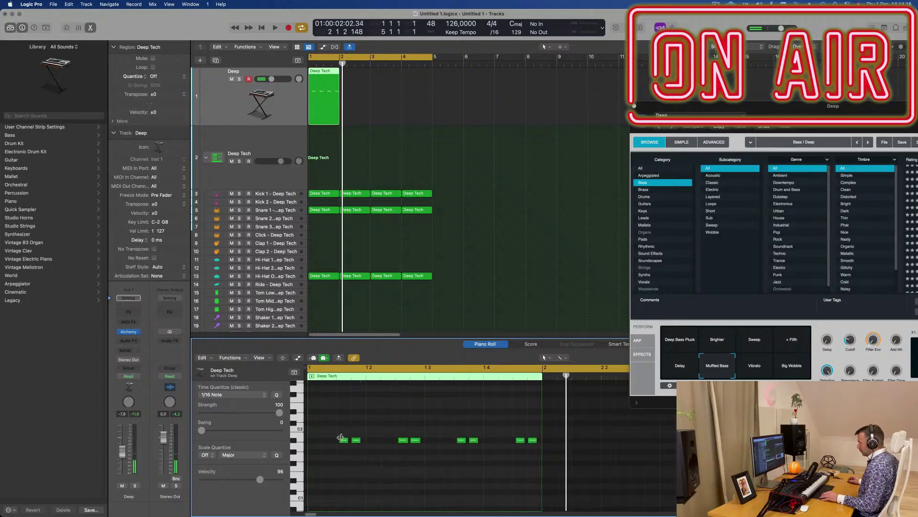
# Add an extra A#1 note on the second sixteenth of beats 1 and 2 while auditioning the pattern
pyautogui.moveTo(332, 439); pyautogui.dragTo(312, 440)
pyautogui.press('space')
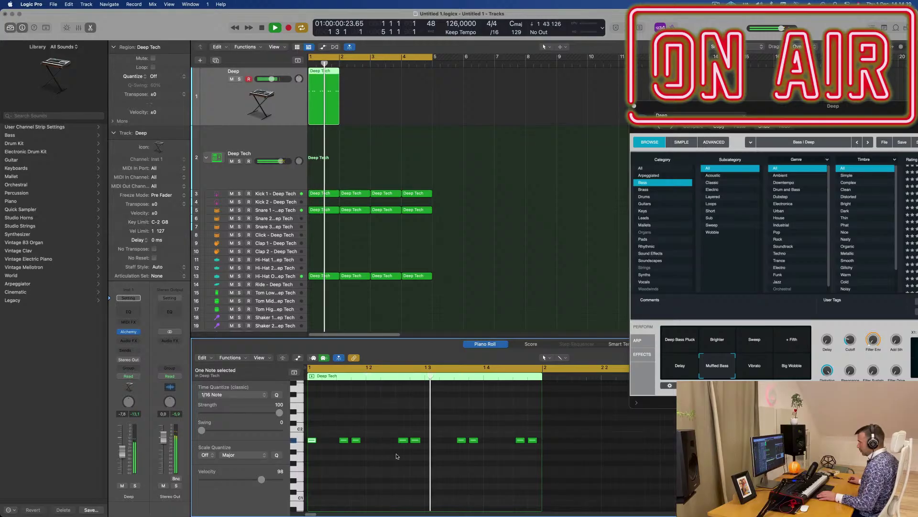
pyautogui.moveTo(402, 442); pyautogui.dragTo(386, 441)
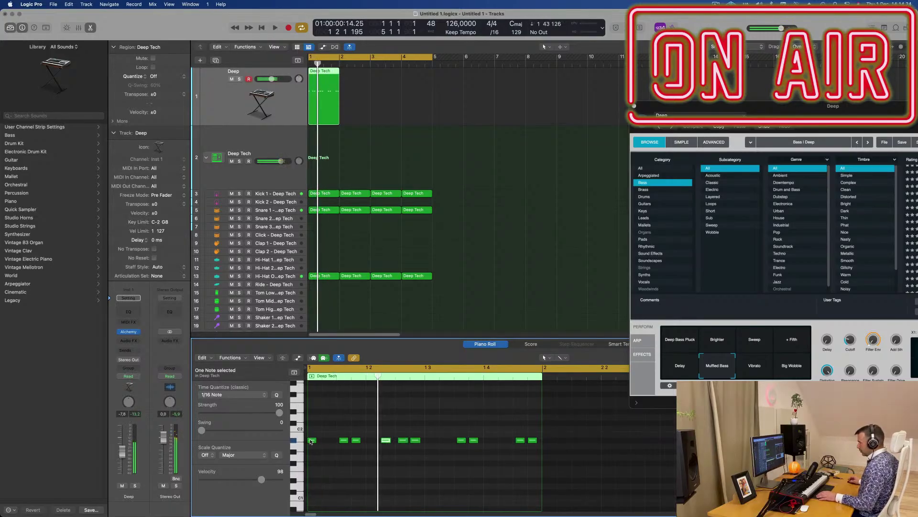
pyautogui.moveTo(311, 441); pyautogui.dragTo(327, 441)
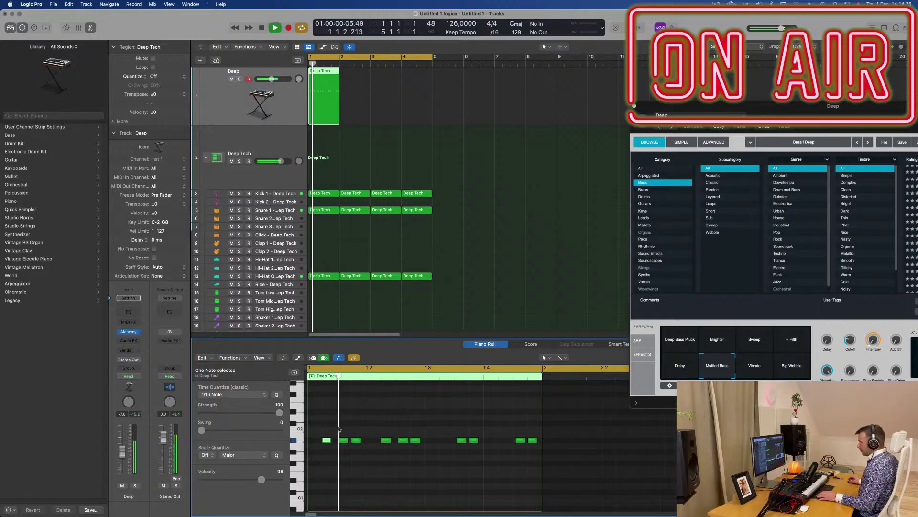
# Delete the notes in beats 3 and 4, replace them with a copy of the first six notes, and play the pattern
pyautogui.moveTo(460, 427); pyautogui.dragTo(534, 458)
pyautogui.press('Delete')
pyautogui.moveTo(323, 450); pyautogui.dragTo(323, 449)
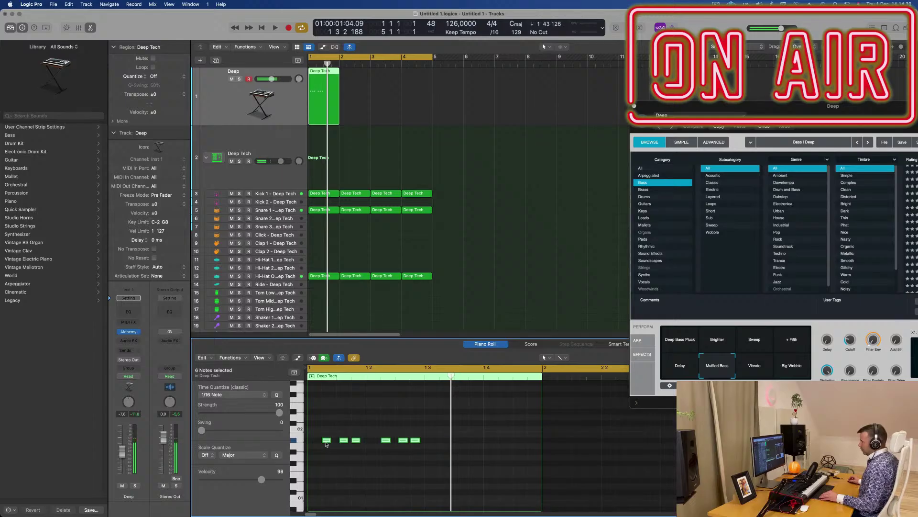
pyautogui.moveTo(383, 445); pyautogui.dragTo(444, 441)
pyautogui.press('space')
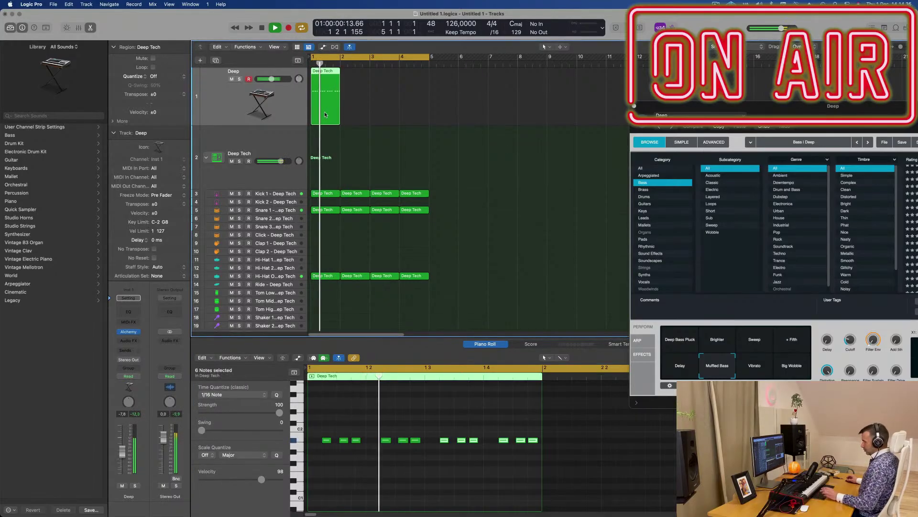
# Repeat the Deep track's one-bar region three times to fill bars 1 to 4
pyautogui.press('super+r')
pyautogui.press('super+r')
pyautogui.press('super+r')
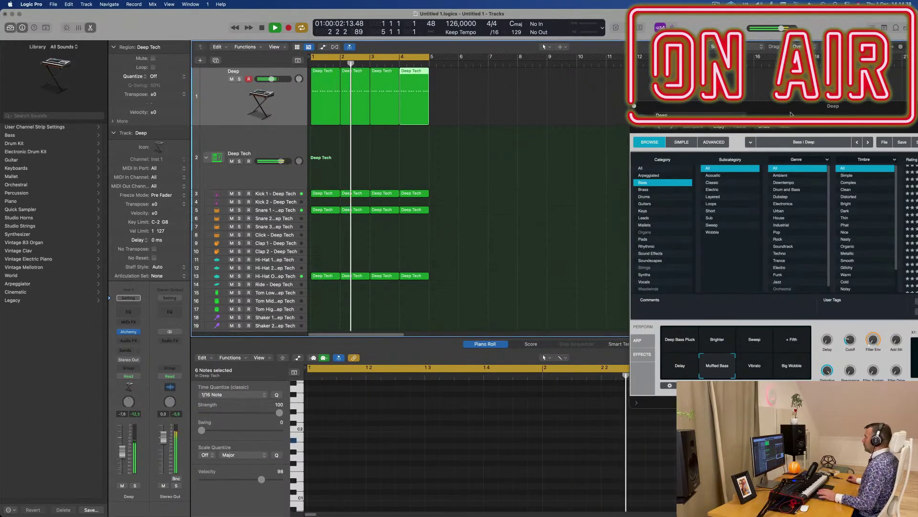
# Bring the Alchemy window back over the arrangement and switch its performance snapshot to Deep Bass Pluck
pyautogui.moveTo(791, 115); pyautogui.dragTo(478, 177)
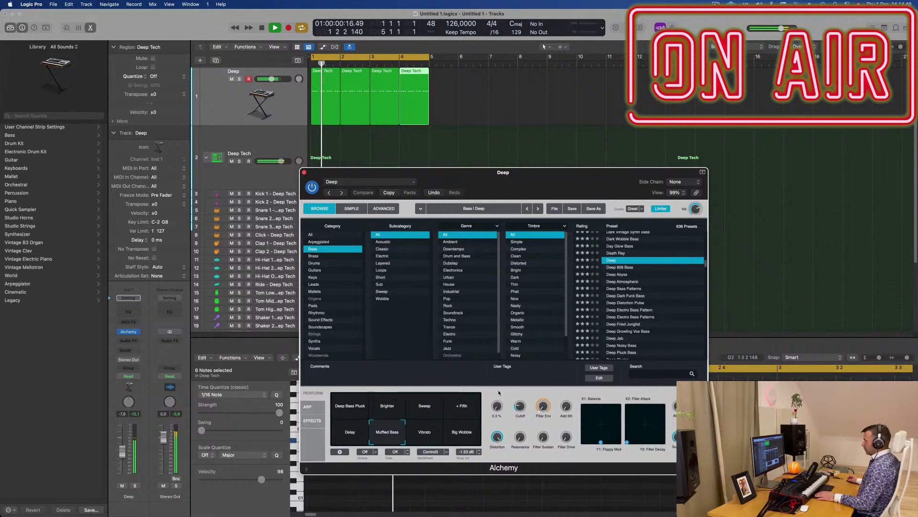
pyautogui.click(357, 412)
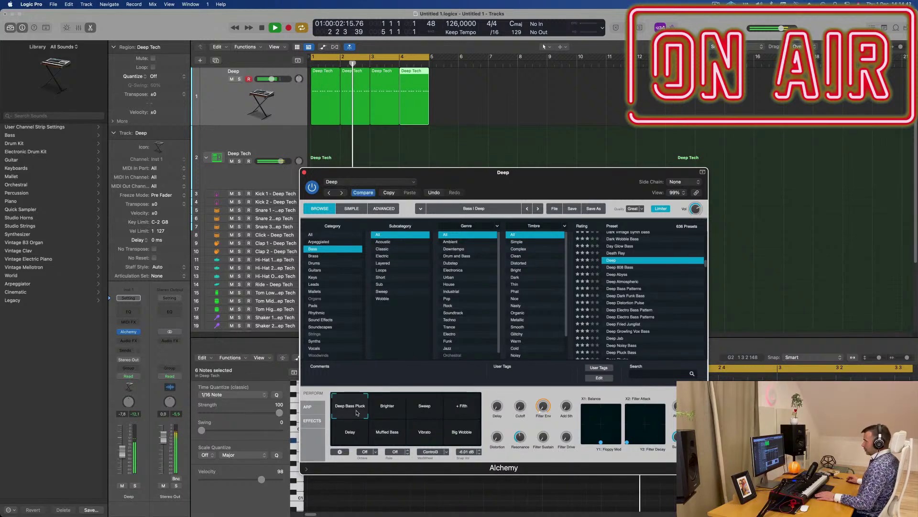
pyautogui.moveTo(487, 178); pyautogui.dragTo(530, 171)
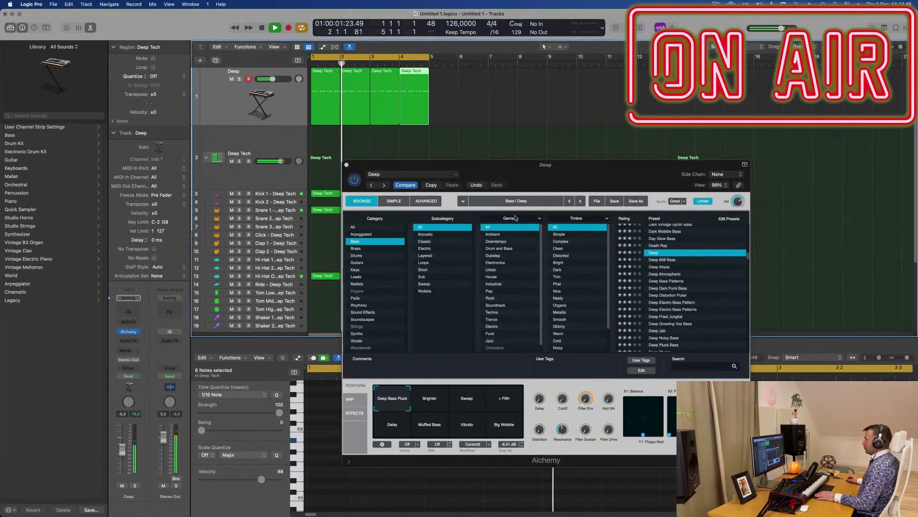
pyautogui.moveTo(603, 182); pyautogui.dragTo(582, 190)
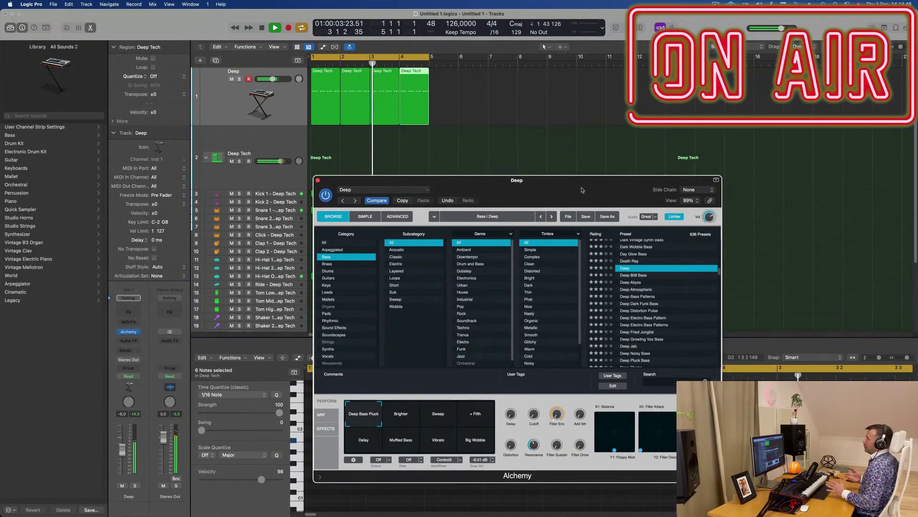
pyautogui.moveTo(581, 190); pyautogui.dragTo(597, 131)
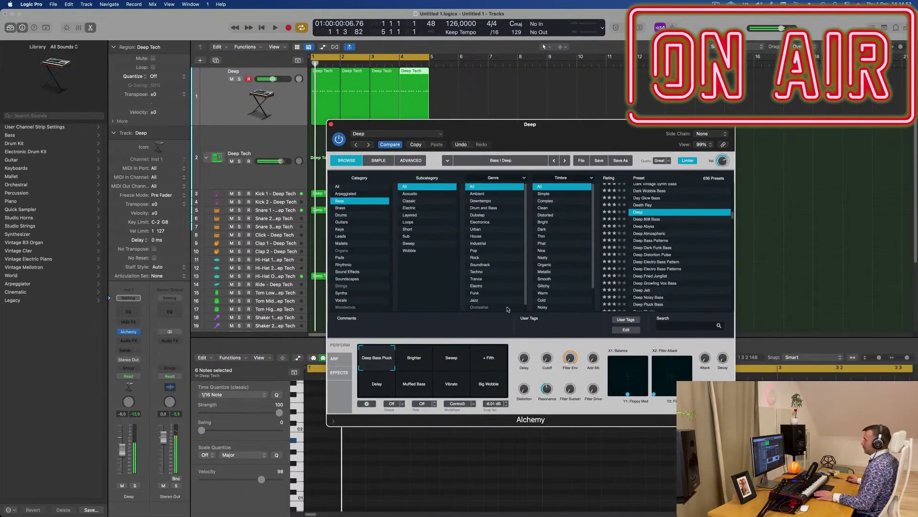
# Move the Alchemy window off the arrangement and the piano roll, and select only the Deep track's first Deep Tech region for editing
pyautogui.moveTo(335, 125)
pyautogui.mouseDown()
pyautogui.moveTo(496, 112)
pyautogui.moveTo(328, 111)
pyautogui.mouseUp()
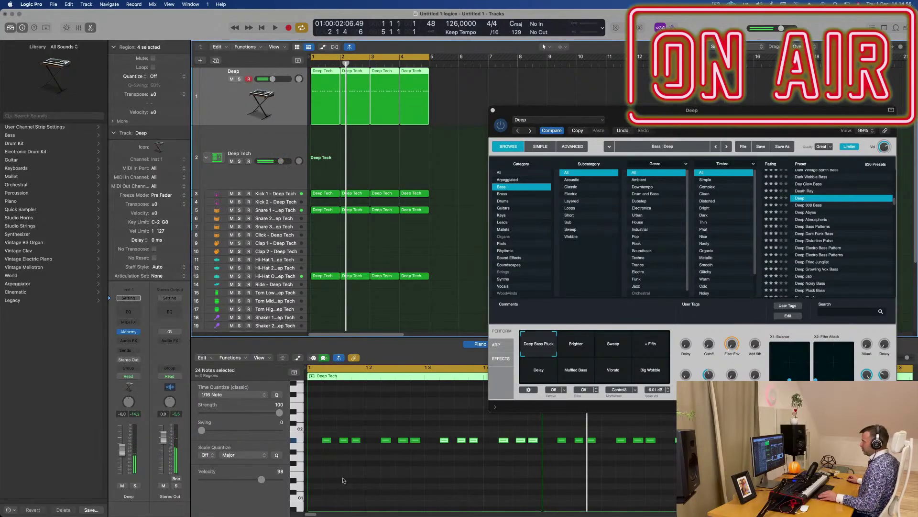
pyautogui.scroll(5, 343, 479)
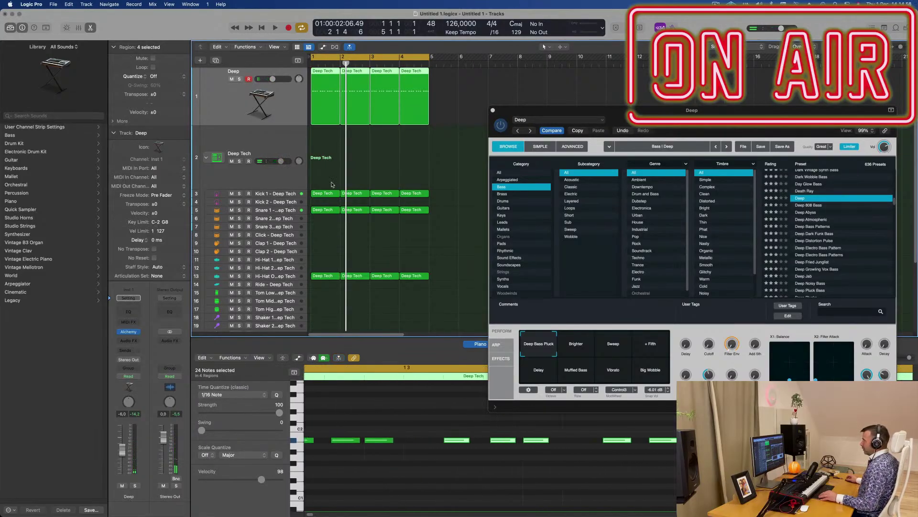
pyautogui.click(317, 81)
pyautogui.scroll(-5, 361, 434)
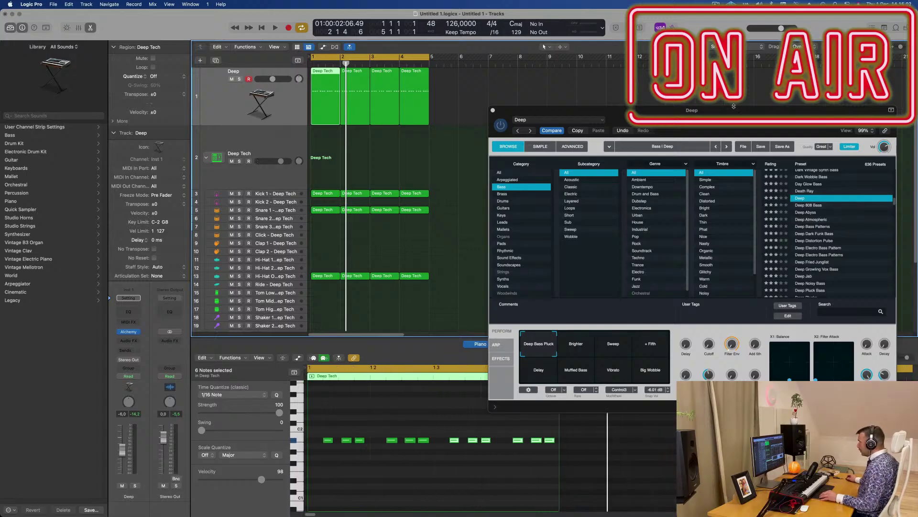
pyautogui.moveTo(733, 106); pyautogui.dragTo(699, 54)
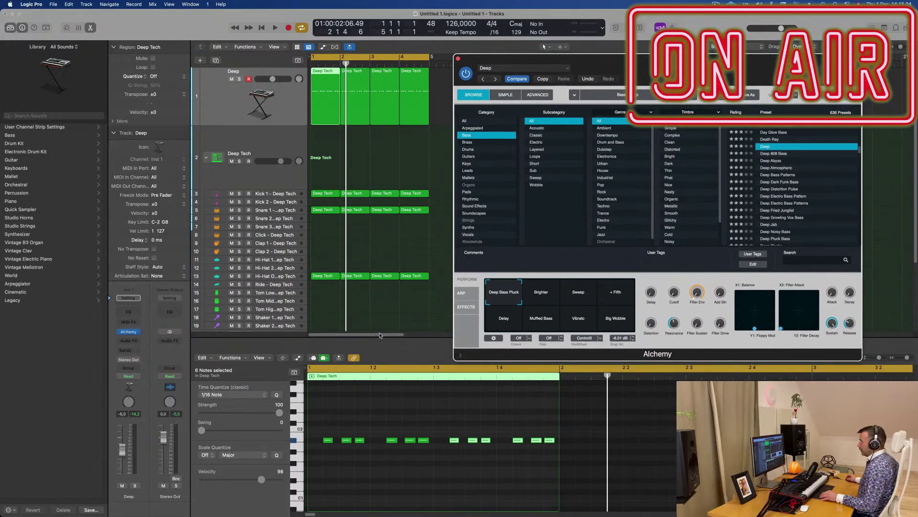
pyautogui.scroll(-2, 478, 454)
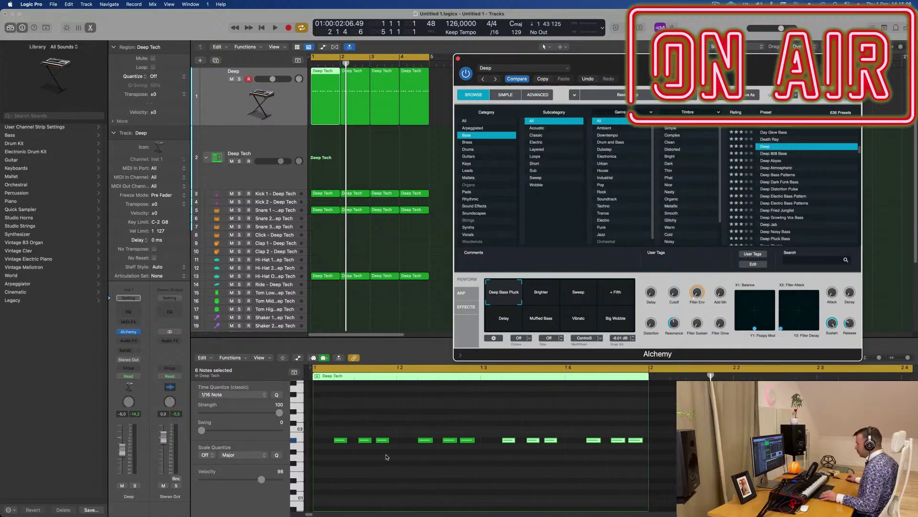
pyautogui.scroll(5, 341, 420)
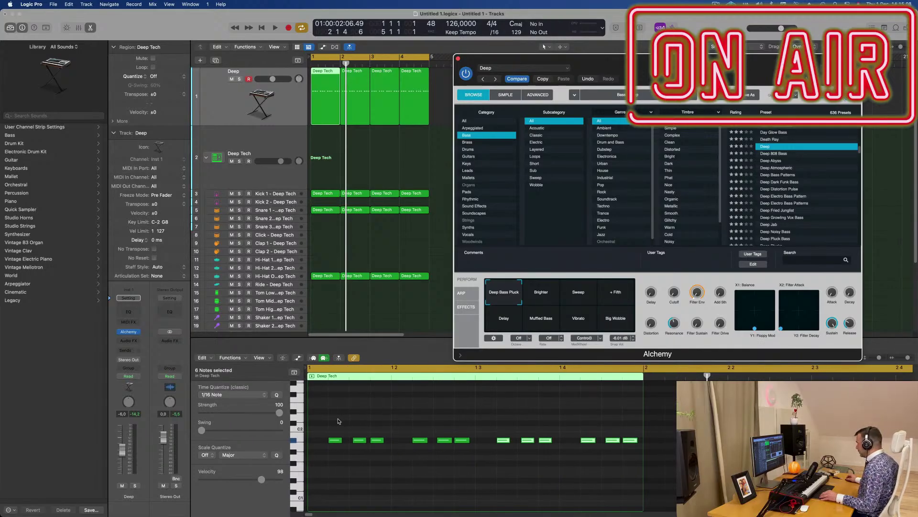
# Uncover the piano roll's snap setting and set it to 1/16, trying 1/32 along the way
pyautogui.moveTo(763, 50); pyautogui.dragTo(714, 13)
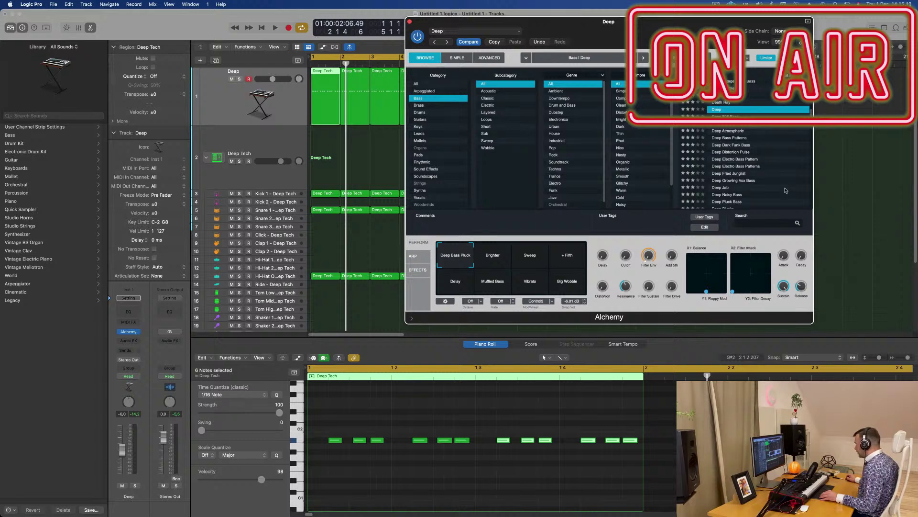
pyautogui.click(821, 360)
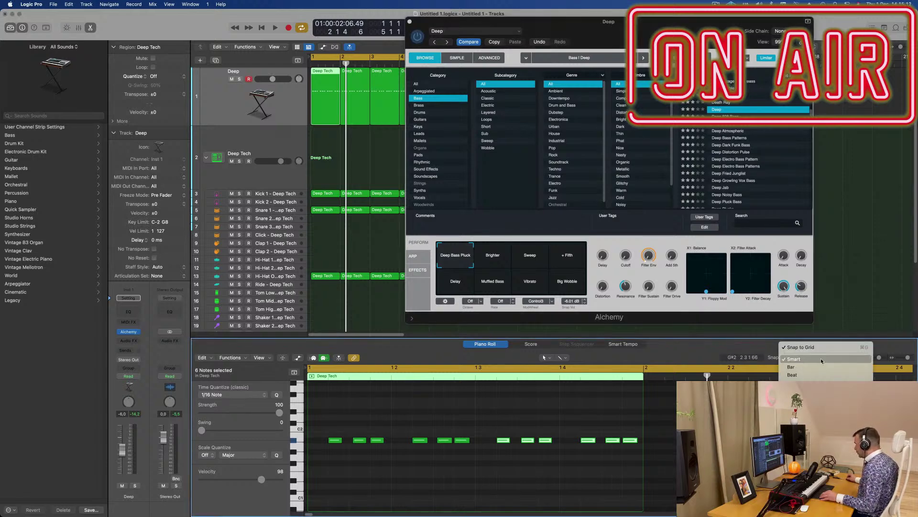
pyautogui.click(794, 383)
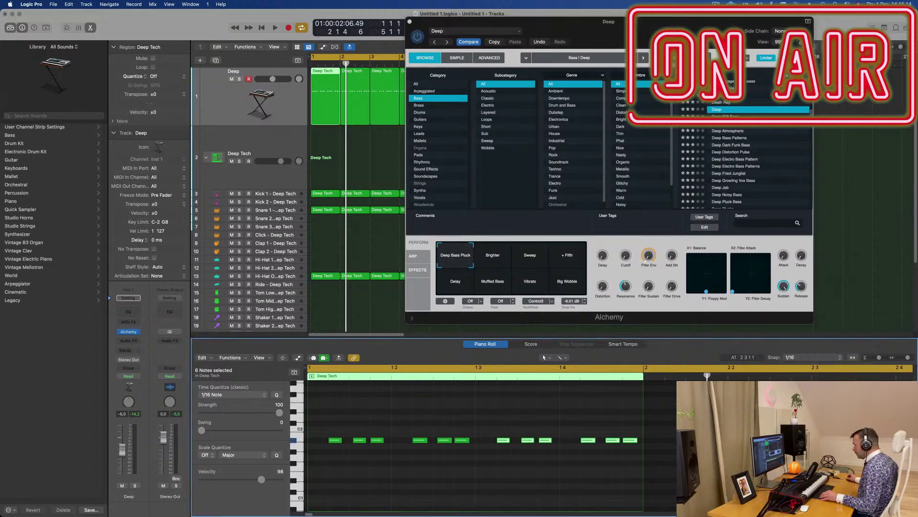
pyautogui.click(823, 360)
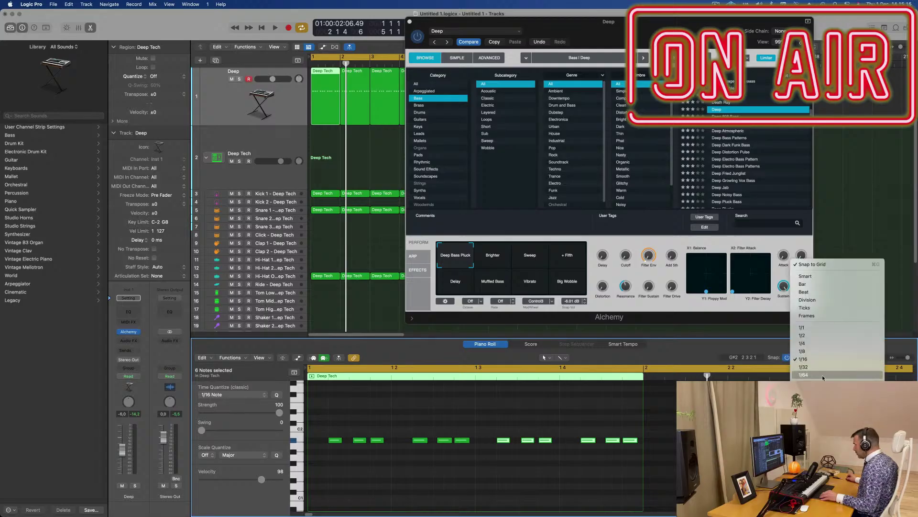
pyautogui.click(823, 367)
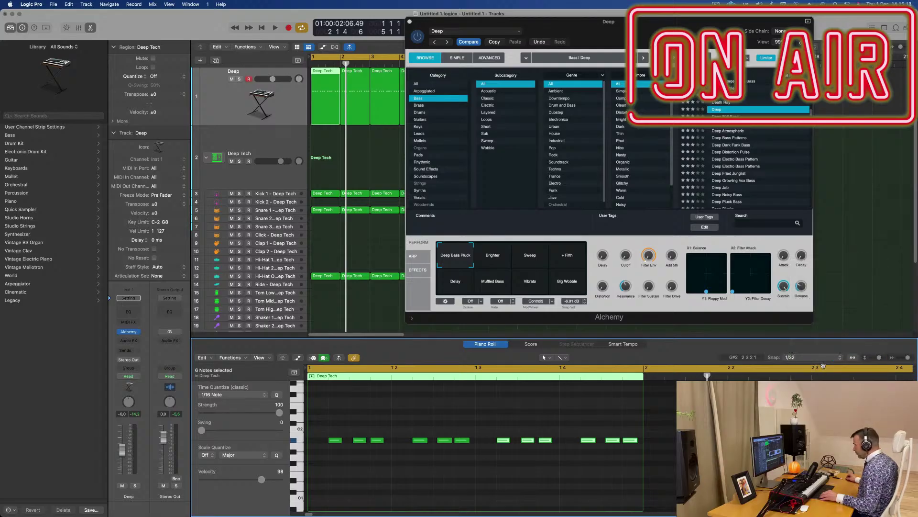
pyautogui.click(825, 358)
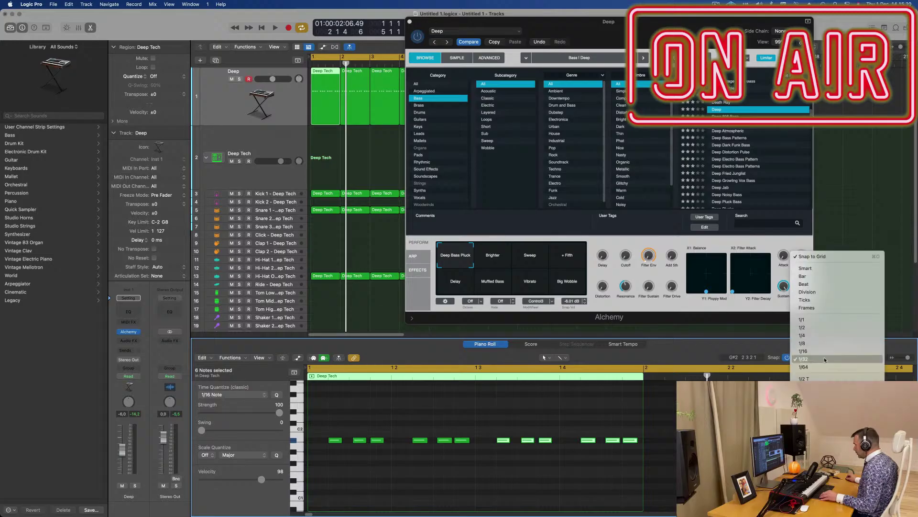
pyautogui.click(825, 351)
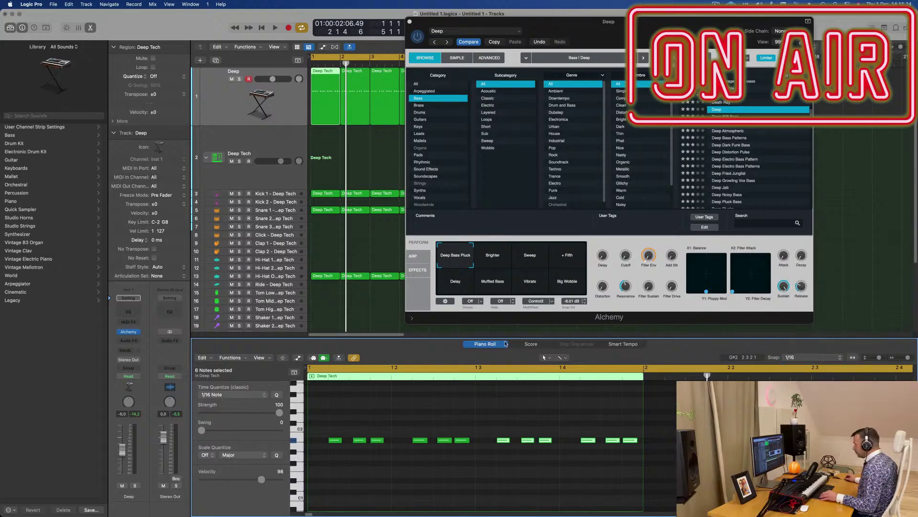
# Lengthen the first three A#1 notes of the bar together and set the piano roll snap back to Smart
pyautogui.hscroll(5, 368, 466)
pyautogui.hscroll(-5, 377, 465)
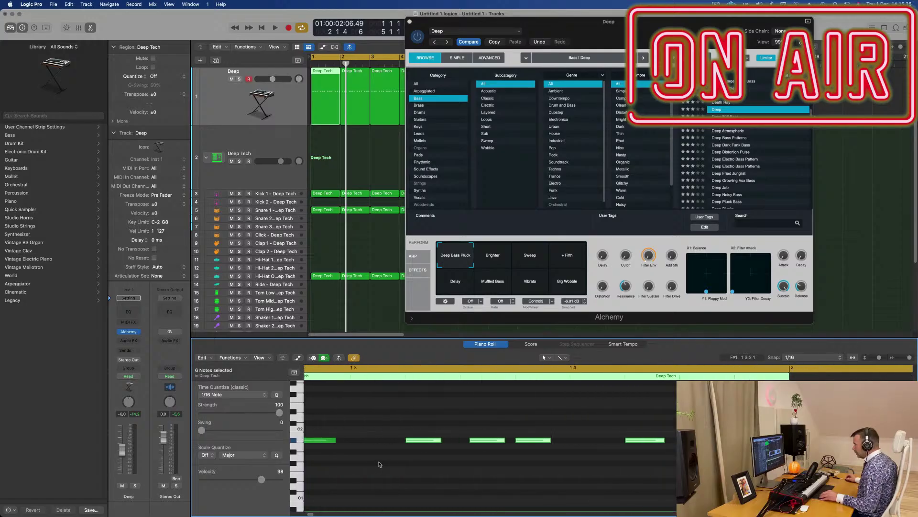
pyautogui.hscroll(-4, 381, 463)
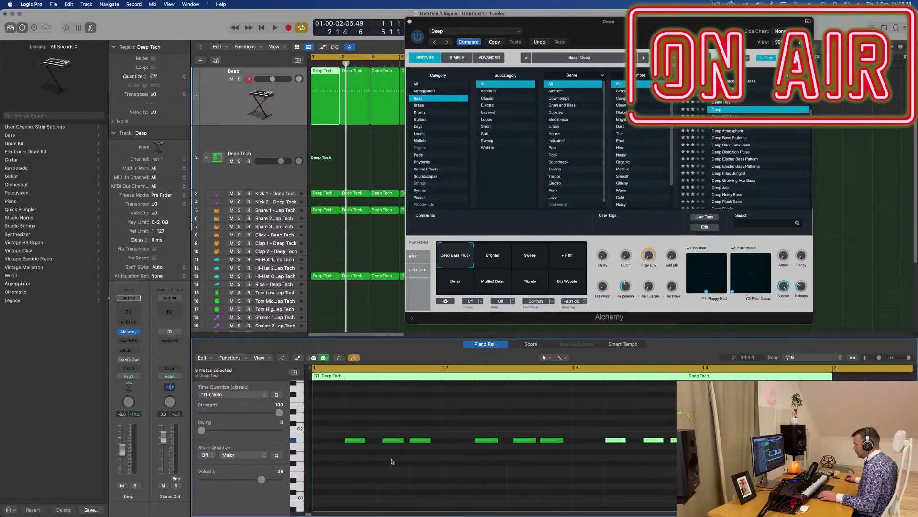
pyautogui.moveTo(347, 427); pyautogui.dragTo(452, 480)
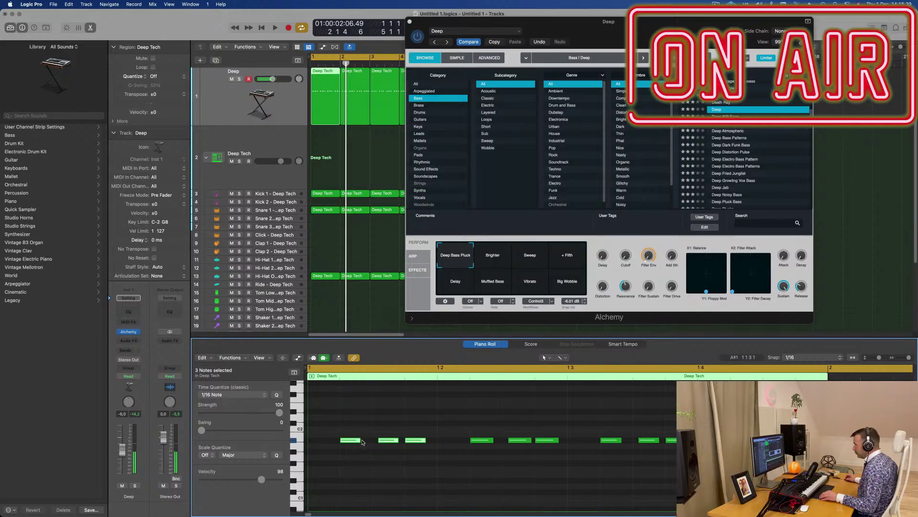
pyautogui.moveTo(361, 442)
pyautogui.mouseDown()
pyautogui.moveTo(352, 441)
pyautogui.moveTo(371, 441)
pyautogui.mouseUp()
pyautogui.click(809, 358)
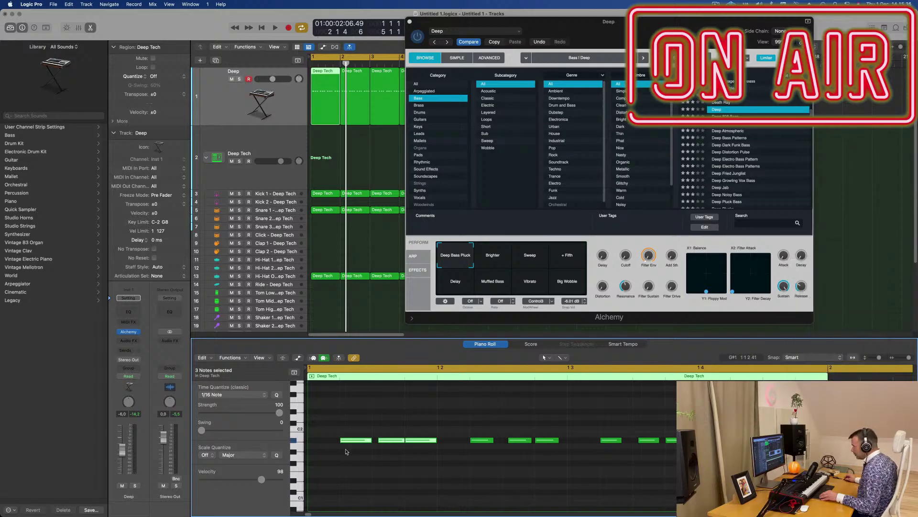
# Audition shorter lengths for the first three notes, and shorten only the second and third notes
pyautogui.moveTo(371, 440)
pyautogui.mouseDown()
pyautogui.moveTo(348, 442)
pyautogui.moveTo(365, 444)
pyautogui.mouseUp()
pyautogui.press('space')
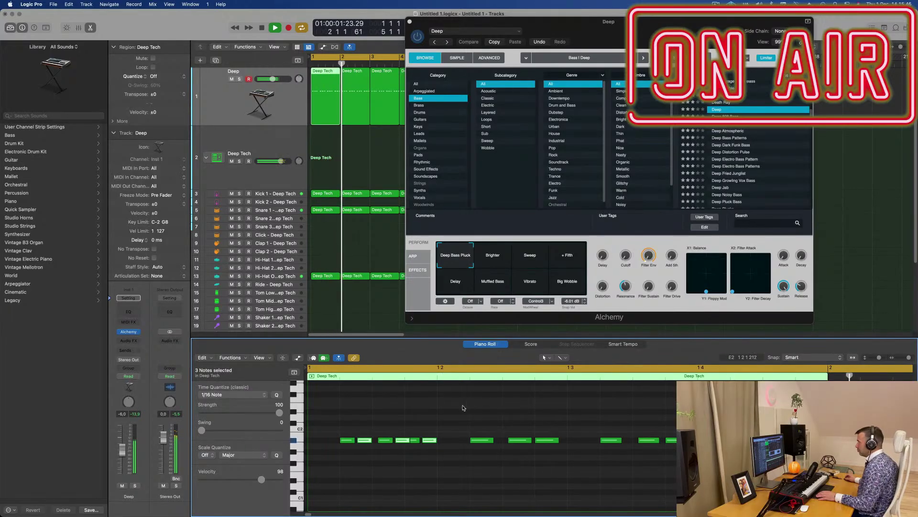
pyautogui.press('space')
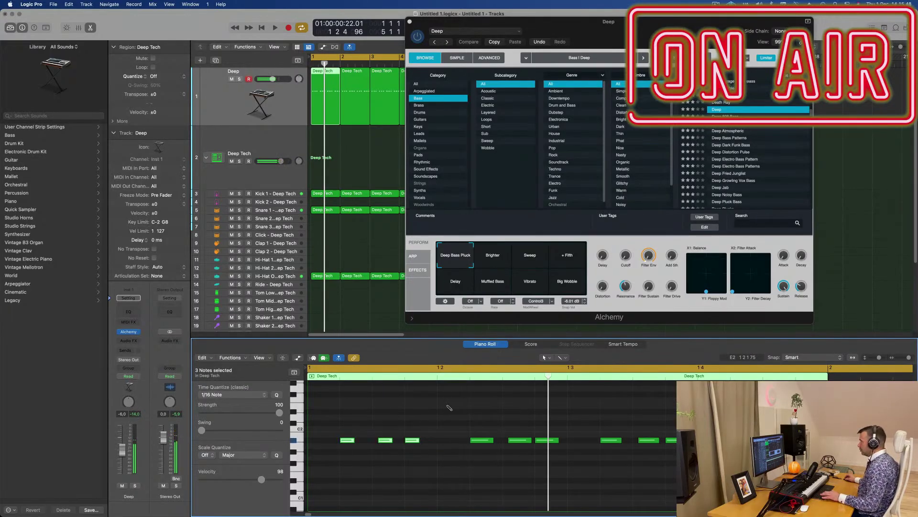
pyautogui.press('space')
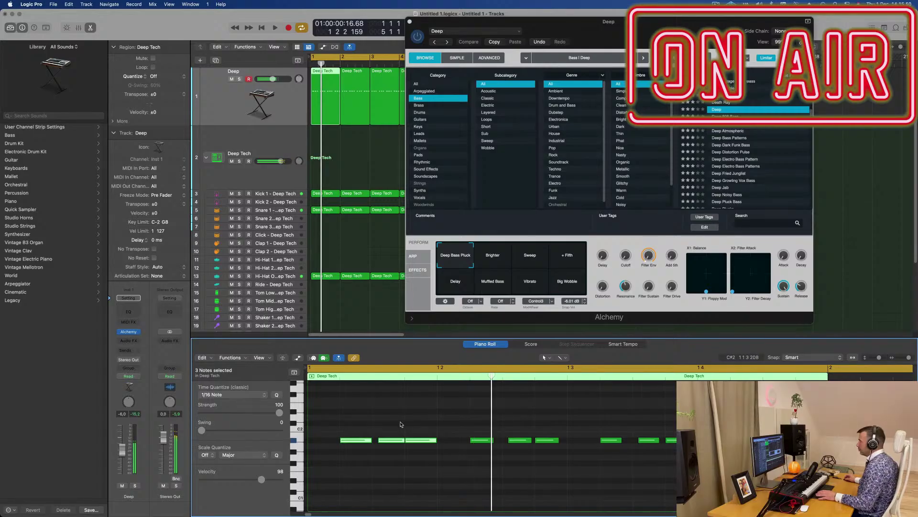
pyautogui.moveTo(435, 440); pyautogui.dragTo(426, 441)
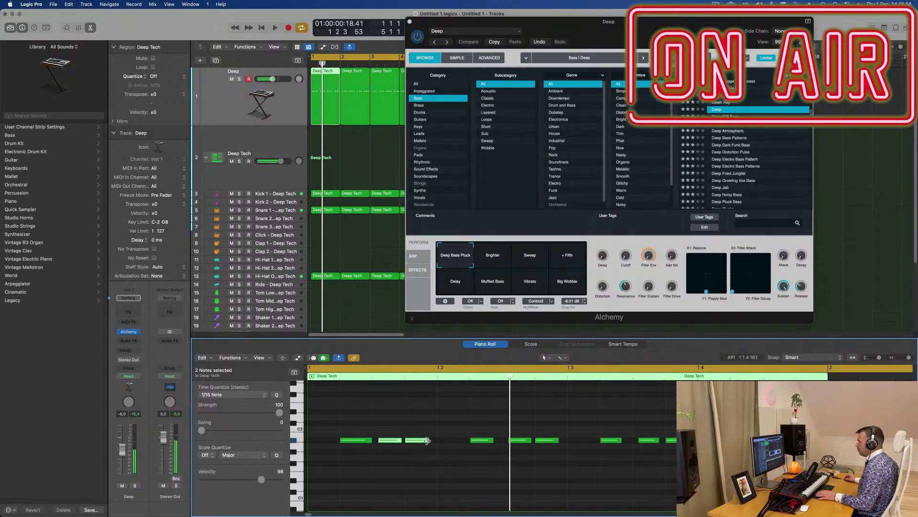
# Try extending the last notes of beats 1 and 2 across the following beat lines and play the pattern
pyautogui.moveTo(427, 440); pyautogui.dragTo(454, 440)
pyautogui.press('space')
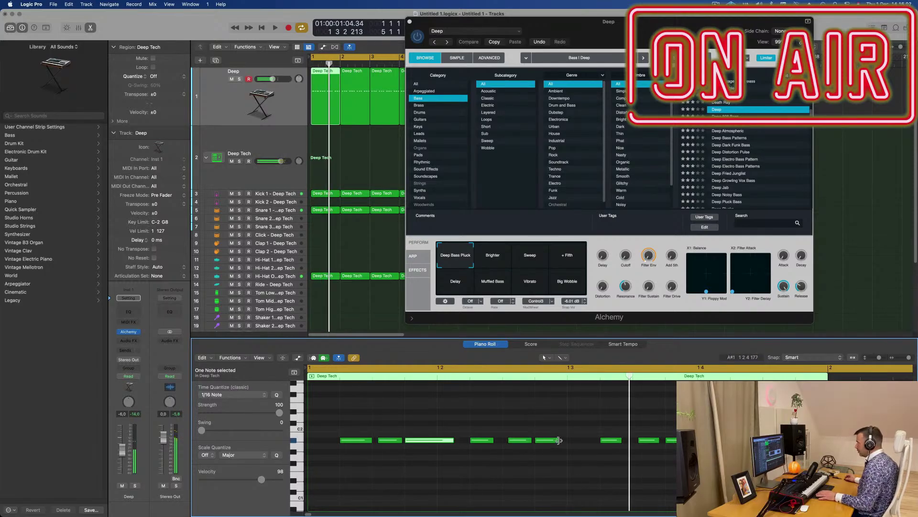
pyautogui.moveTo(559, 440); pyautogui.dragTo(581, 443)
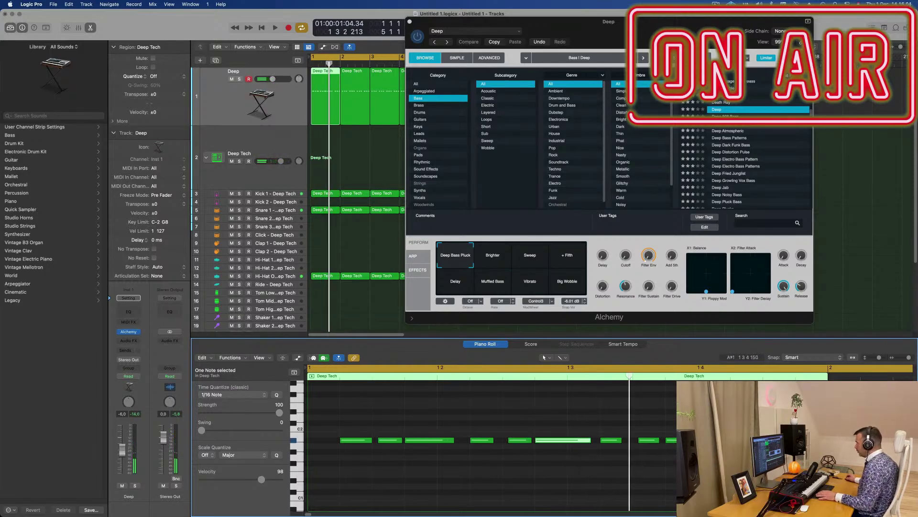
pyautogui.press('space')
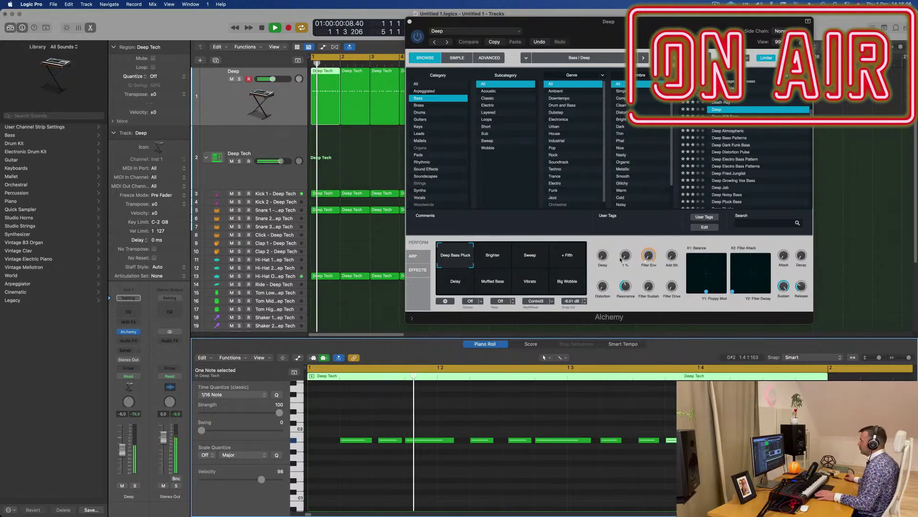
pyautogui.press('space')
# Audition the Alchemy snapshots Brighter, Muffled Bass, Vibrato, Big Wobble, + Fifth and Sweep during playback, and return to Deep Bass Pluck
pyautogui.moveTo(644, 22); pyautogui.dragTo(636, 26)
pyautogui.press('space')
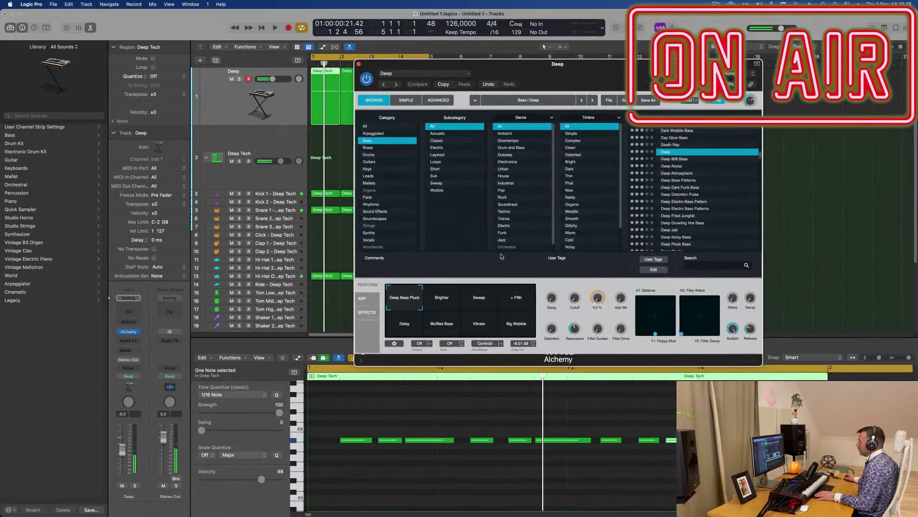
pyautogui.click(455, 298)
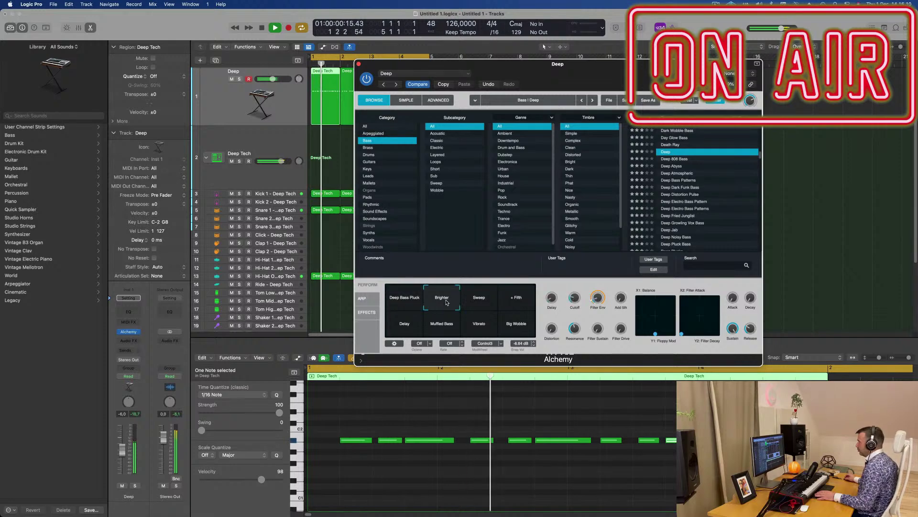
pyautogui.click(446, 329)
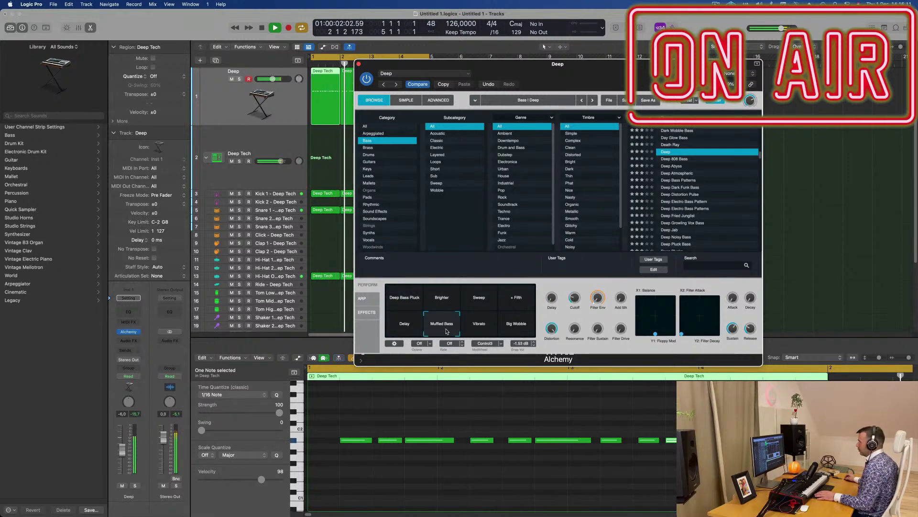
pyautogui.click(486, 330)
pyautogui.click(517, 329)
pyautogui.click(519, 307)
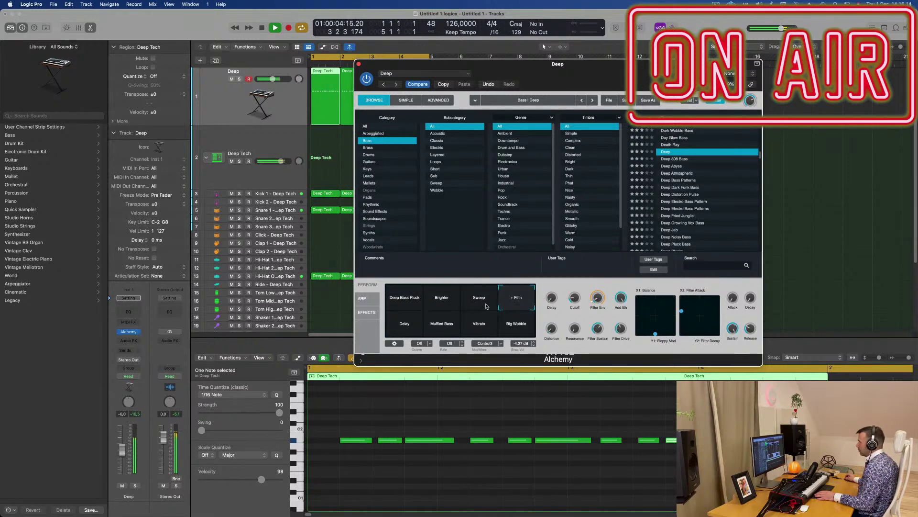
pyautogui.click(473, 304)
pyautogui.click(450, 305)
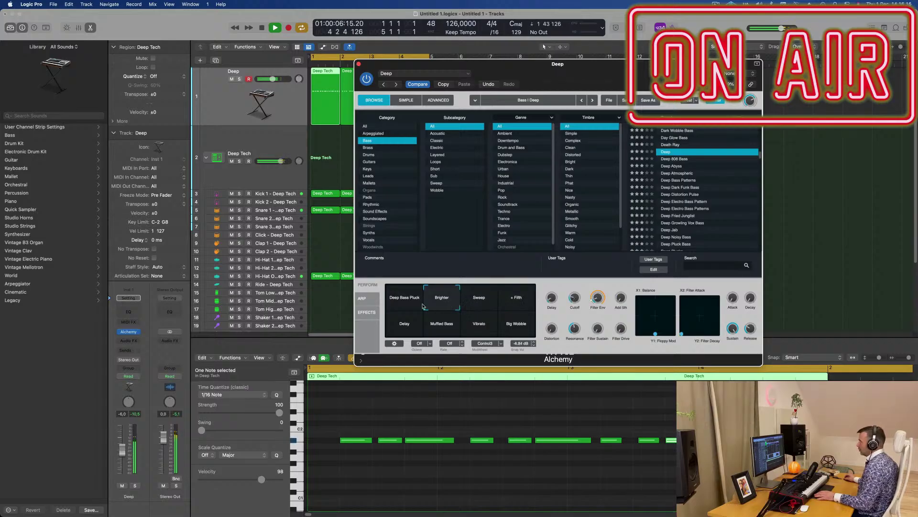
pyautogui.click(408, 306)
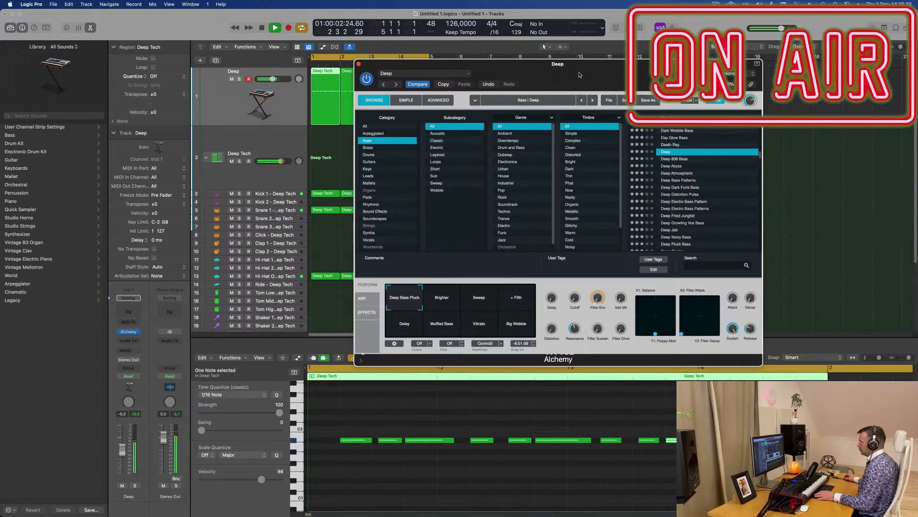
# Fine-tune Alchemy's Cutoff knob while the pattern plays and move the plug-in window clear of the four bass regions
pyautogui.moveTo(579, 74); pyautogui.dragTo(643, 53)
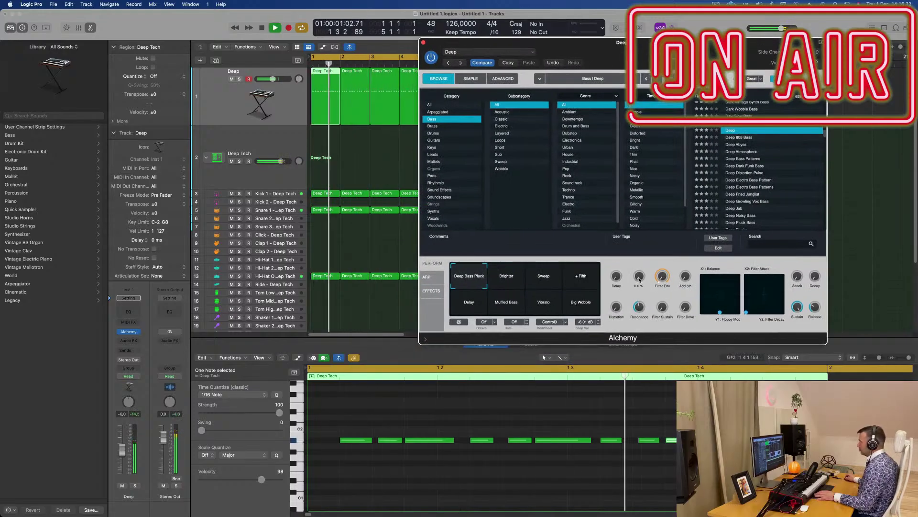
pyautogui.moveTo(640, 280); pyautogui.dragTo(639, 280)
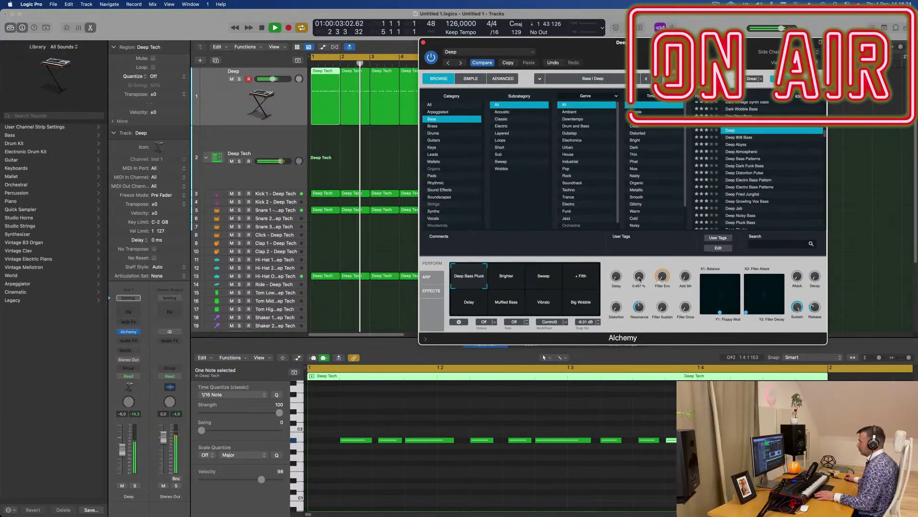
pyautogui.moveTo(644, 42); pyautogui.dragTo(684, 18)
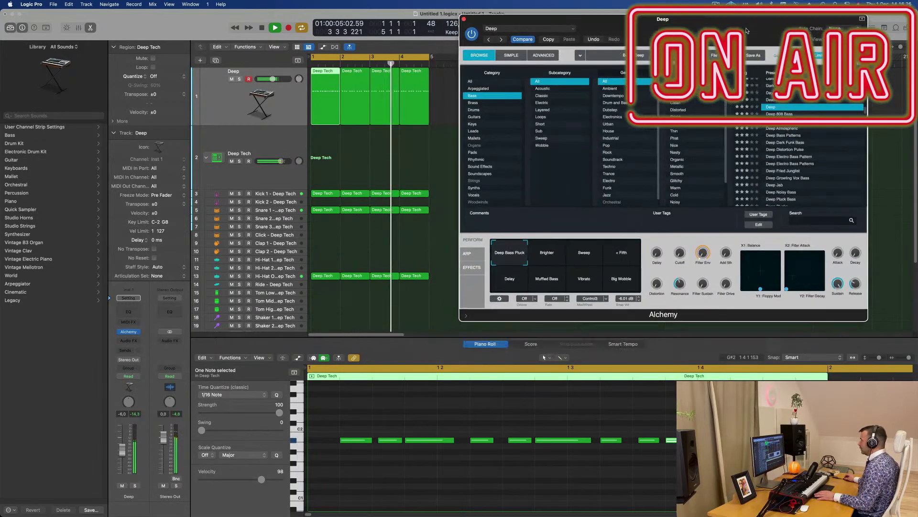
# Copy the short bass note onto the start of each beat in the first bass region
pyautogui.press('space')
pyautogui.press('space')
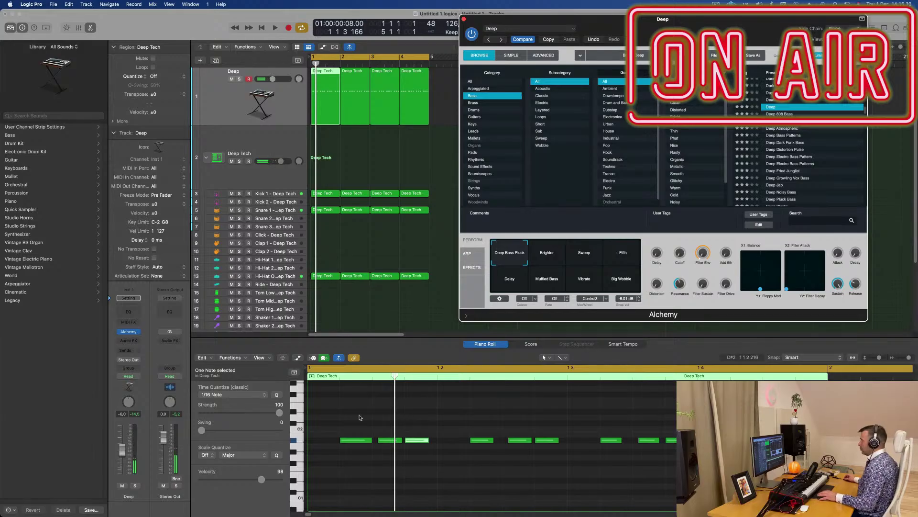
pyautogui.moveTo(422, 442); pyautogui.dragTo(377, 443)
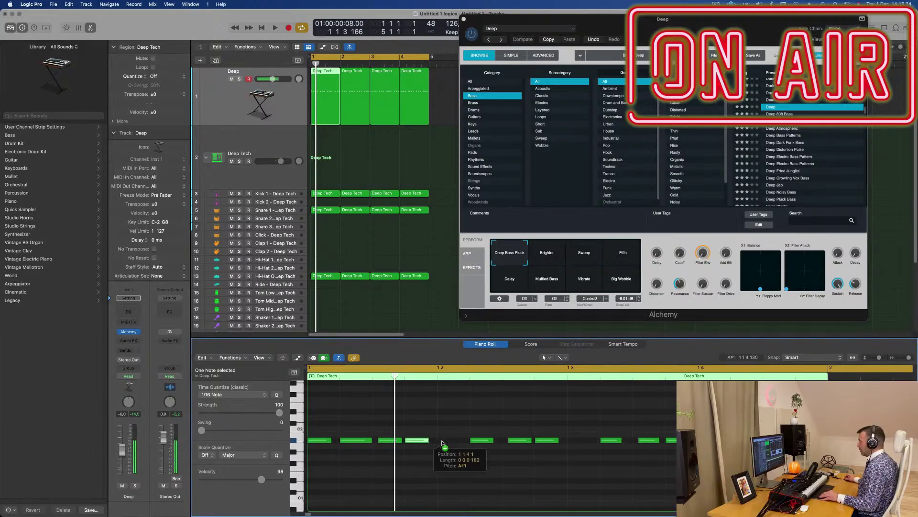
pyautogui.moveTo(442, 440); pyautogui.dragTo(456, 442)
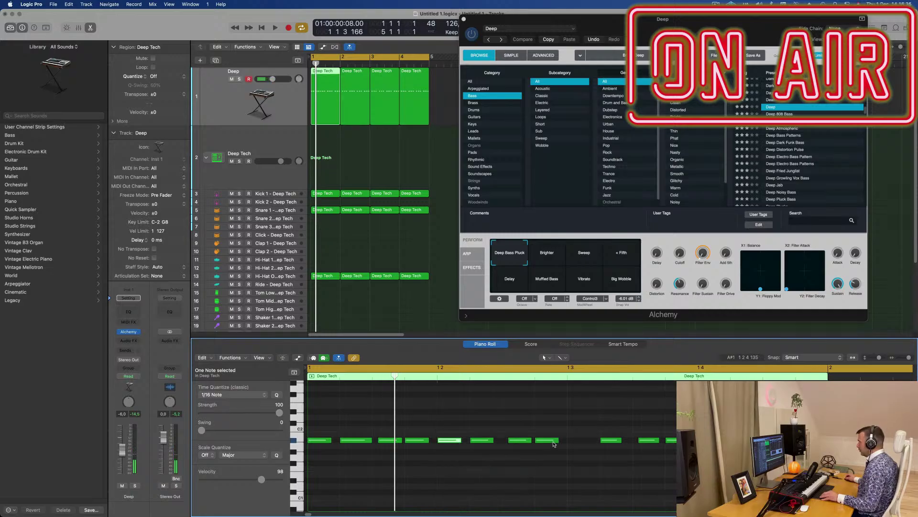
pyautogui.moveTo(553, 443); pyautogui.dragTo(585, 444)
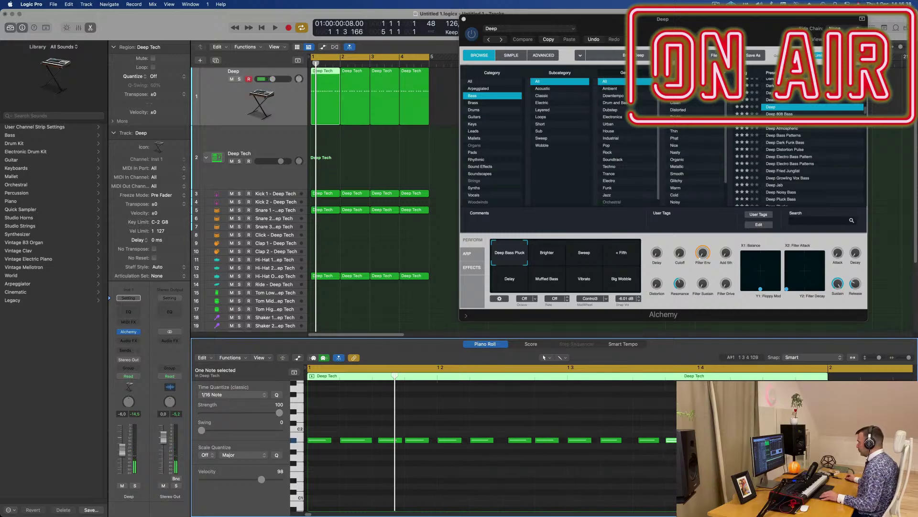
# Play the pattern and reposition the third note of beat 3 on its sixteenth-note grid position
pyautogui.press('space')
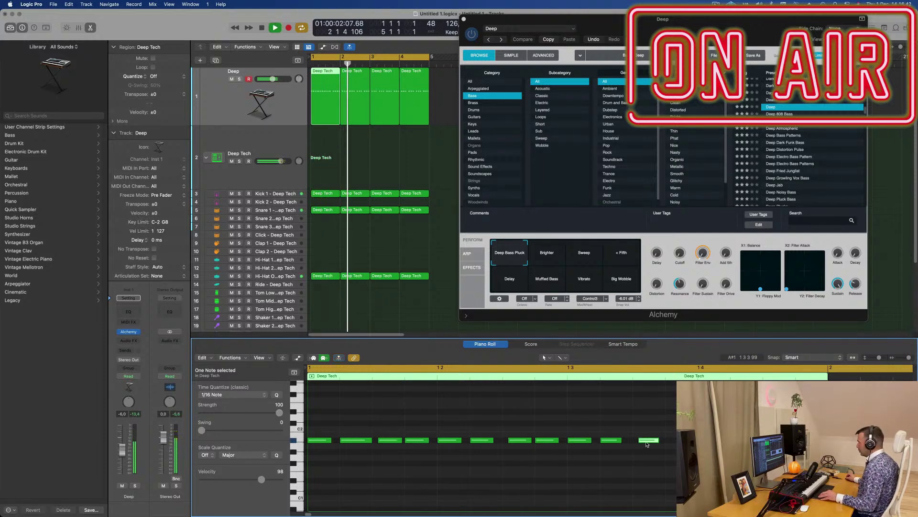
pyautogui.moveTo(647, 445); pyautogui.dragTo(674, 446)
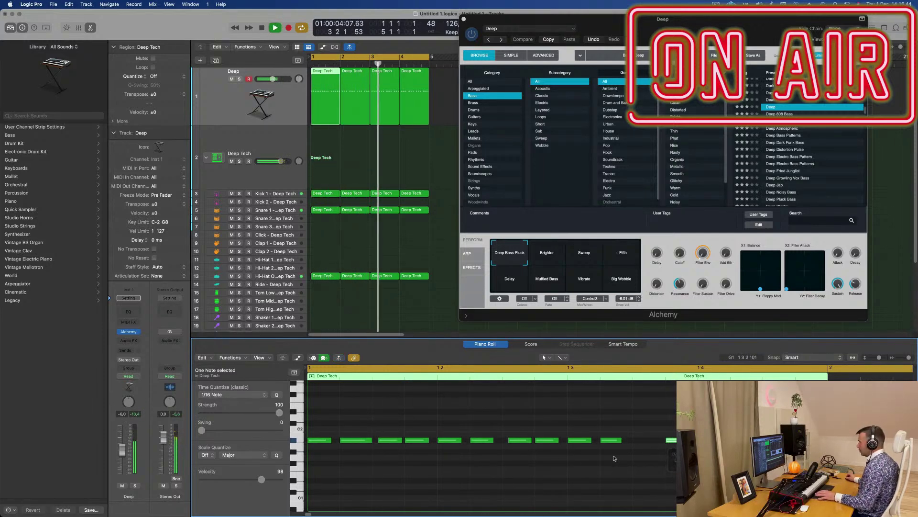
pyautogui.press('super+Left')
pyautogui.moveTo(569, 441); pyautogui.dragTo(598, 444)
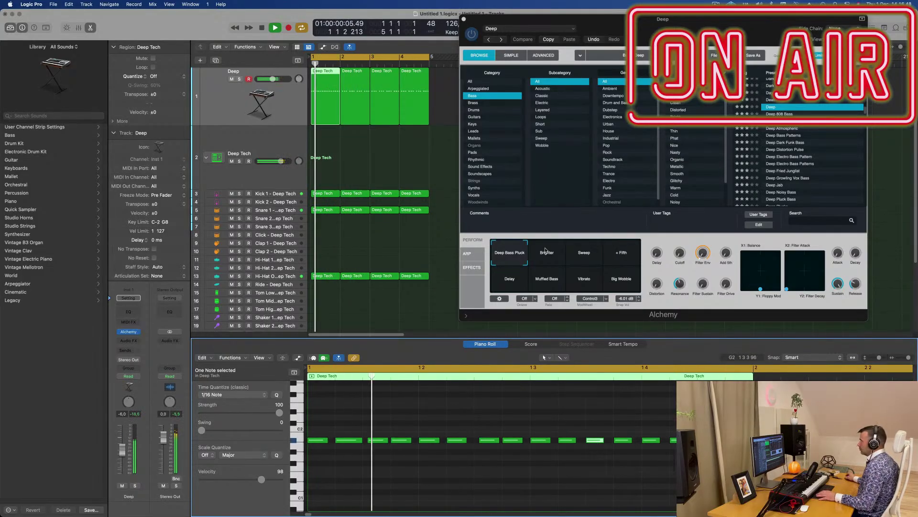
# Replace the bass regions in bars 2 to 4 with copies of the edited first region
pyautogui.moveTo(687, 28); pyautogui.dragTo(771, 59)
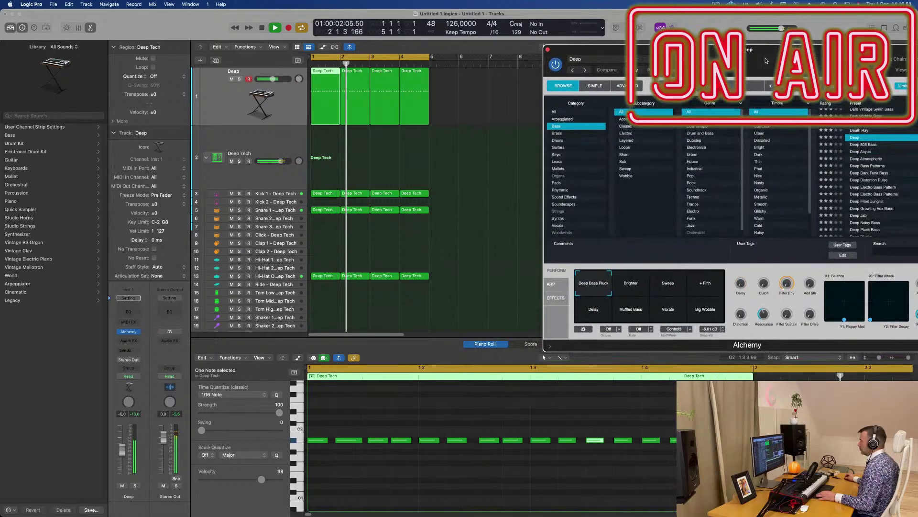
pyautogui.press('super+Right')
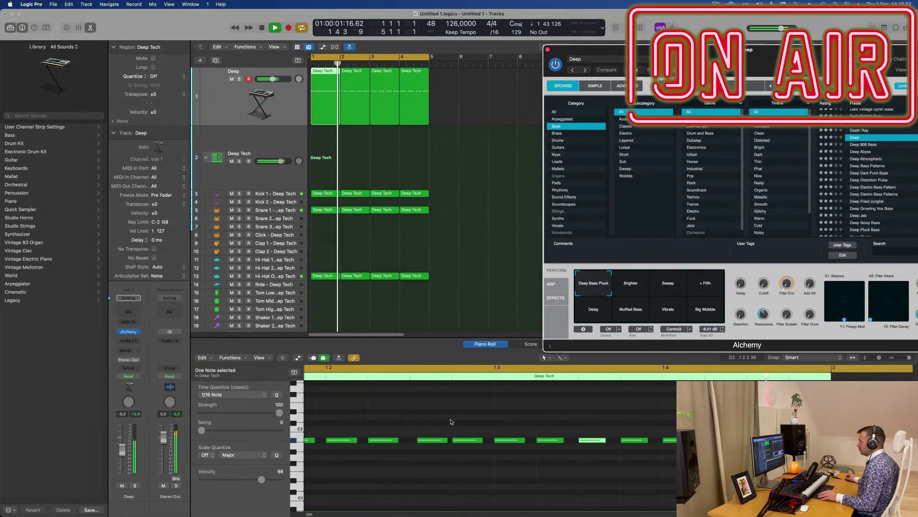
pyautogui.moveTo(488, 125); pyautogui.dragTo(354, 113)
pyautogui.press('Delete')
pyautogui.click(326, 108)
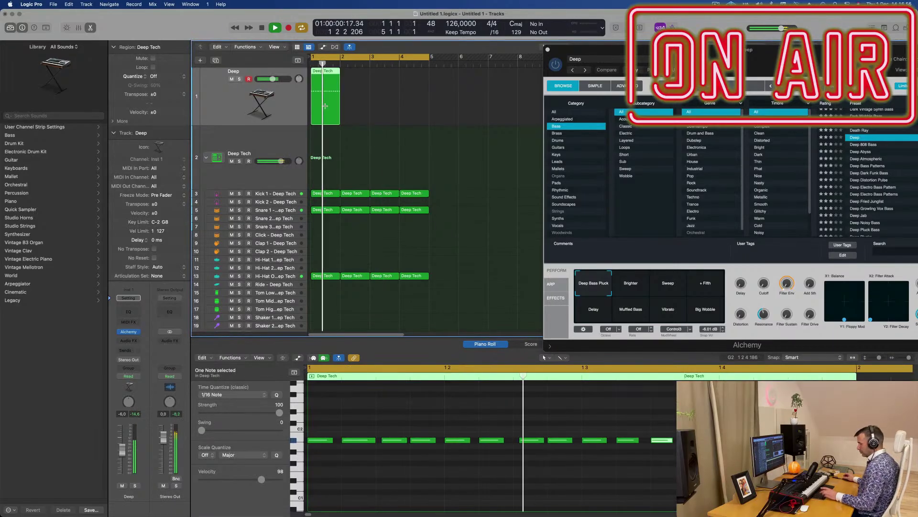
pyautogui.press('super+z')
# Insert a stereo Compressor after Alchemy on the bass track
pyautogui.moveTo(709, 59); pyautogui.dragTo(546, 87)
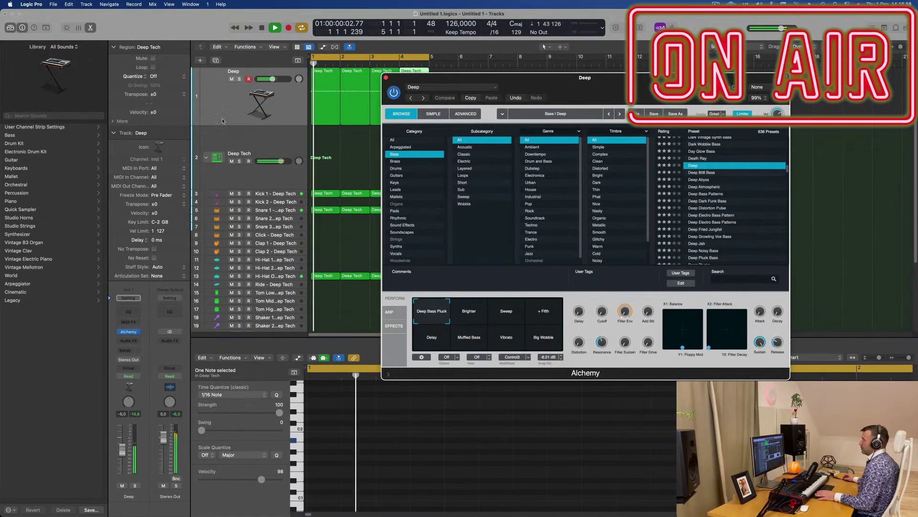
pyautogui.click(128, 341)
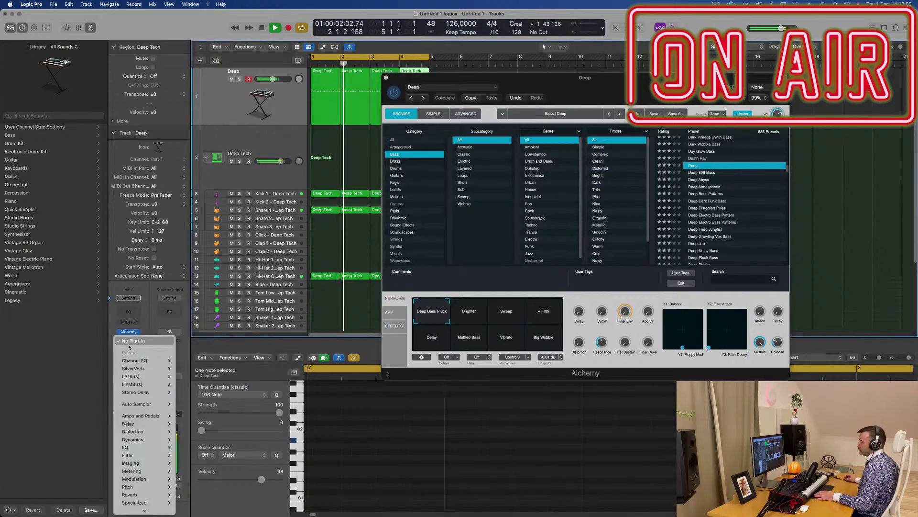
pyautogui.moveTo(131, 404)
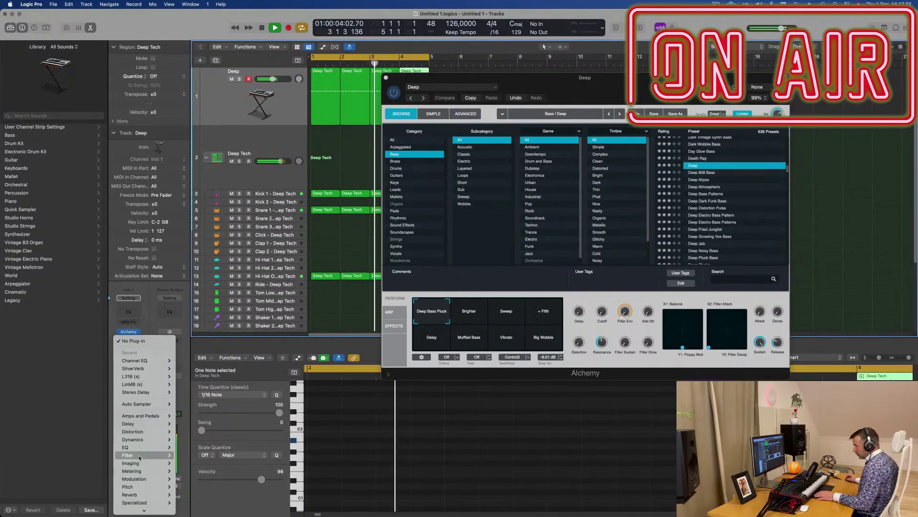
pyautogui.moveTo(142, 440)
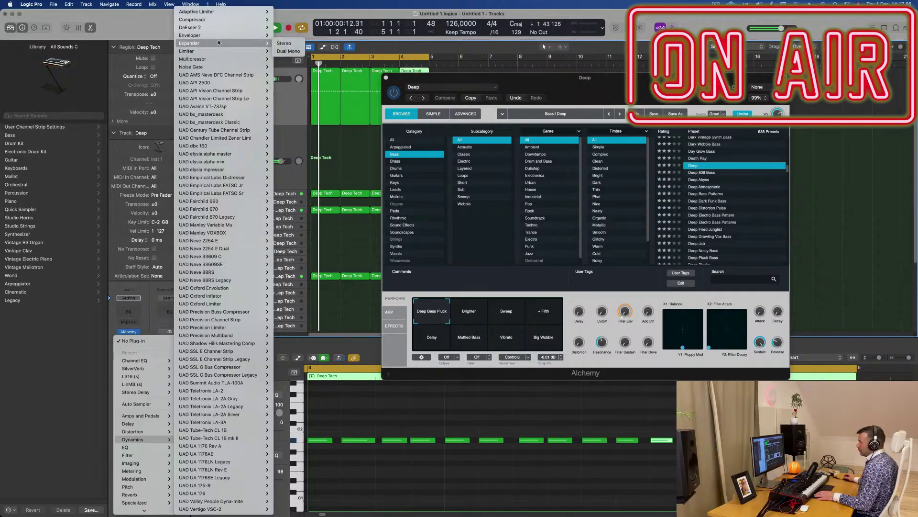
pyautogui.click(282, 20)
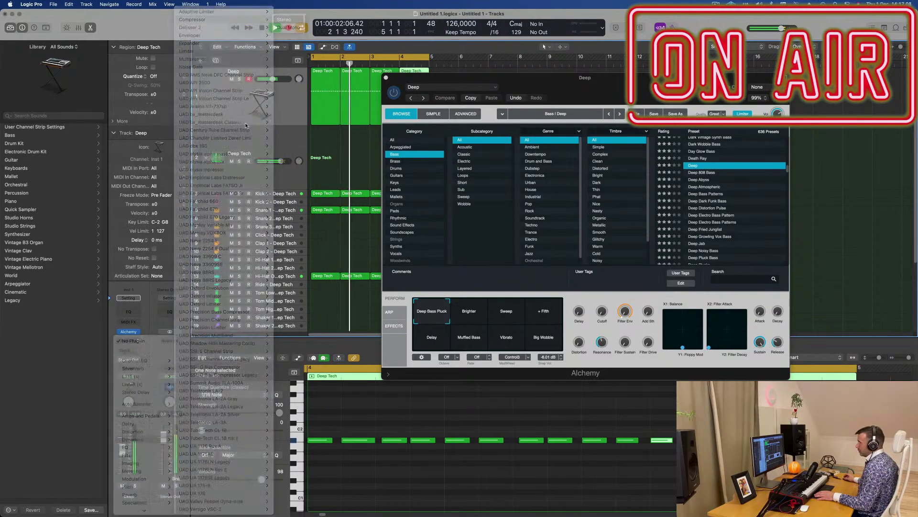
# Set the Compressor's side chain to Kick 1 - Deep Tech (Inst 2) and close its window
pyautogui.moveTo(537, 103); pyautogui.dragTo(548, 108)
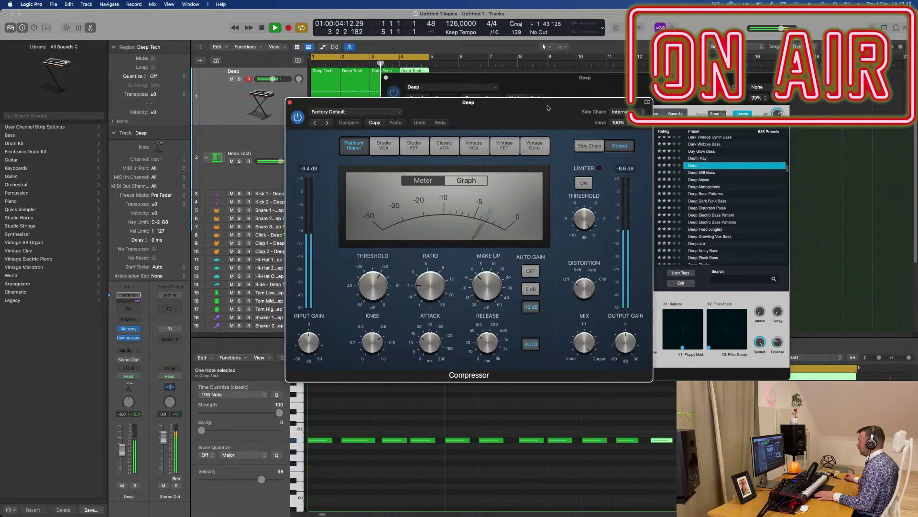
pyautogui.click(618, 112)
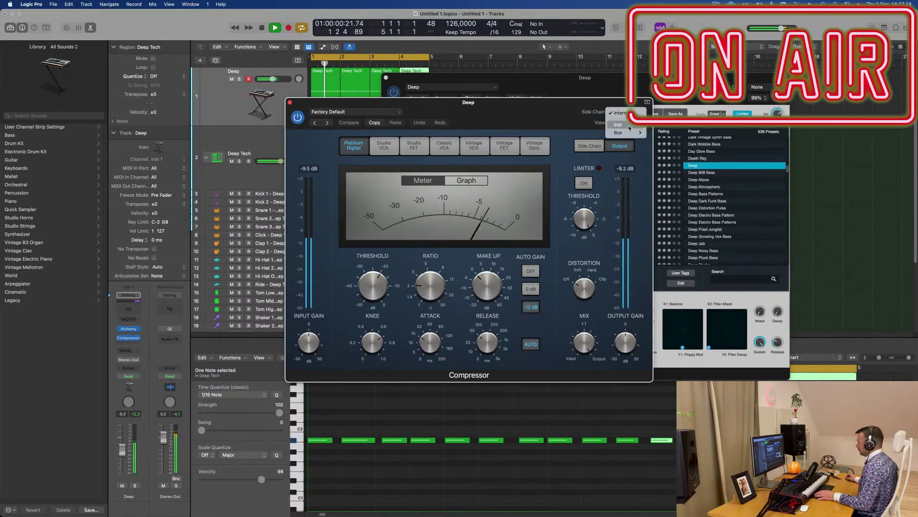
pyautogui.moveTo(630, 126)
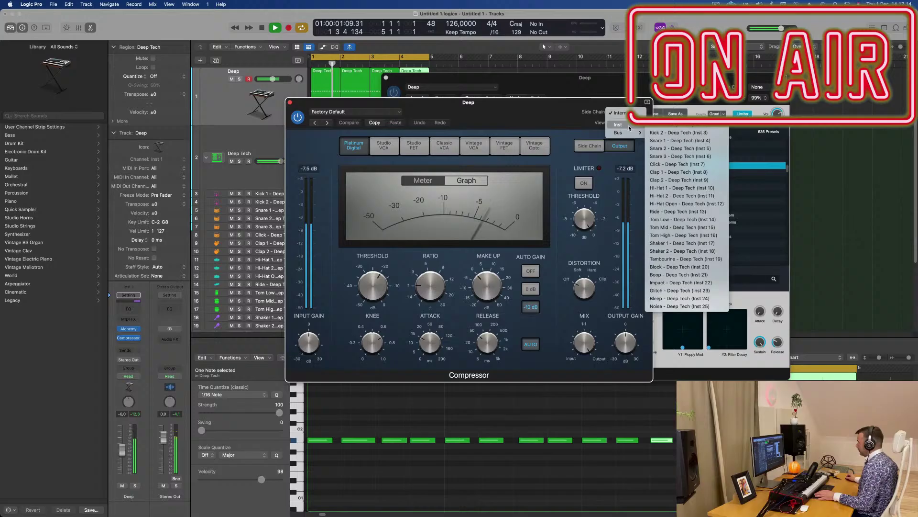
pyautogui.click(680, 126)
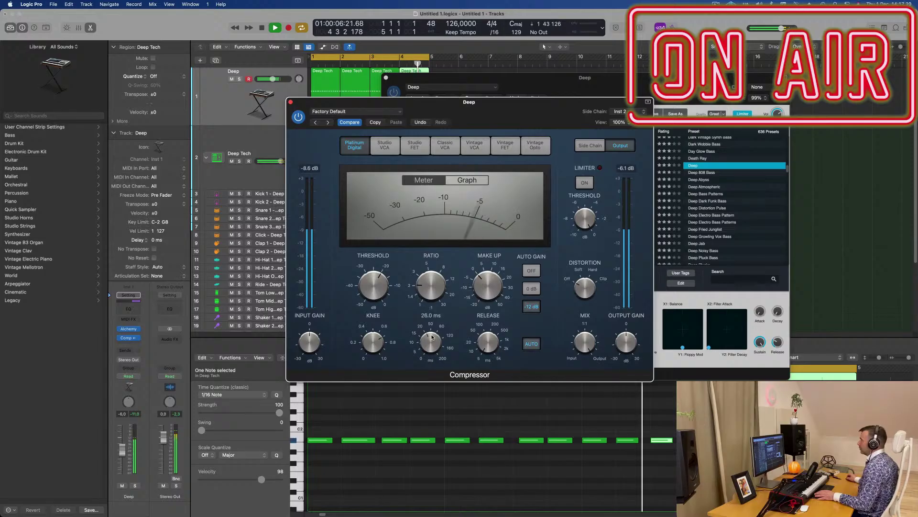
pyautogui.moveTo(484, 106); pyautogui.dragTo(500, 117)
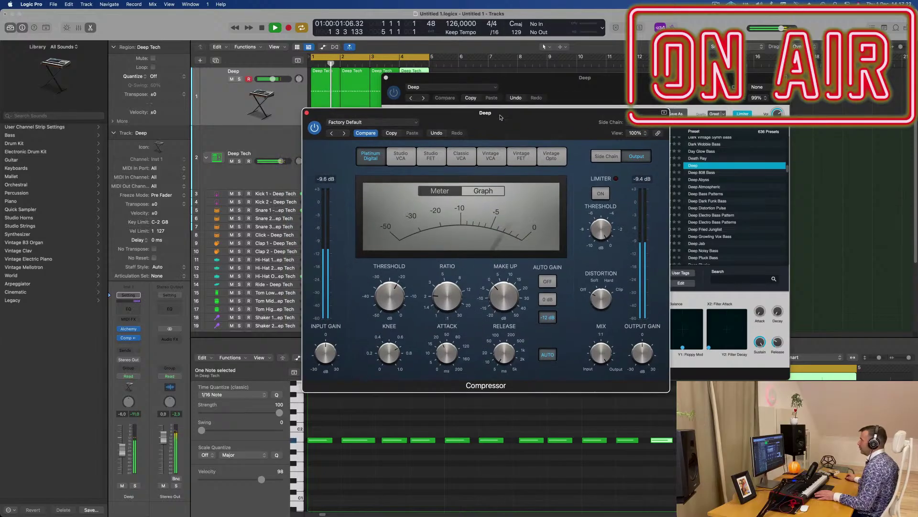
pyautogui.click(306, 114)
# Audition the Alchemy bass presets Deep 808 Bass and Deep Abyss during playback, and load Deep Atmospheric
pyautogui.moveTo(550, 78); pyautogui.dragTo(510, 112)
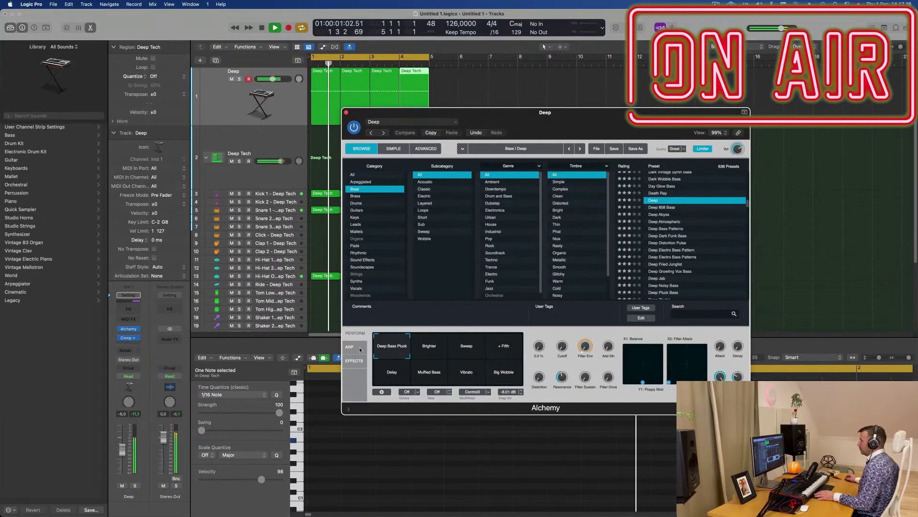
pyautogui.moveTo(499, 122)
pyautogui.mouseDown()
pyautogui.moveTo(547, 121)
pyautogui.moveTo(510, 132)
pyautogui.mouseUp()
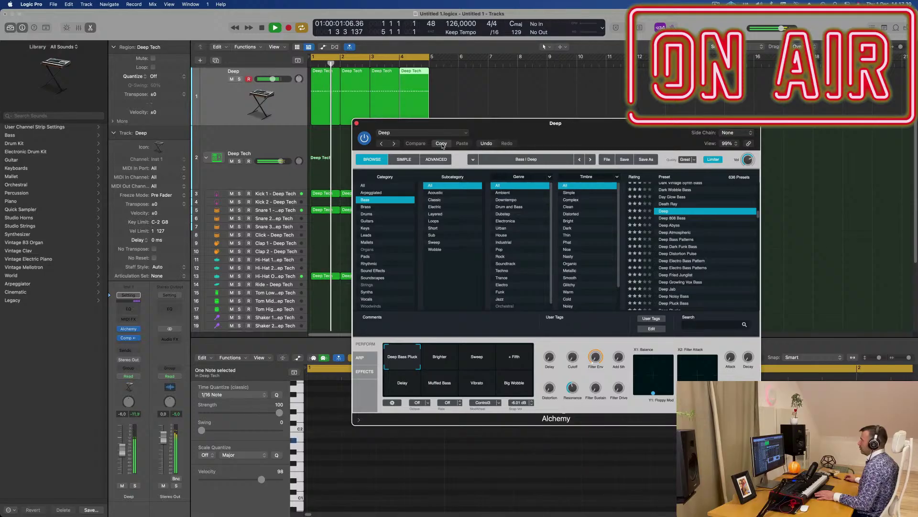
pyautogui.press('Down')
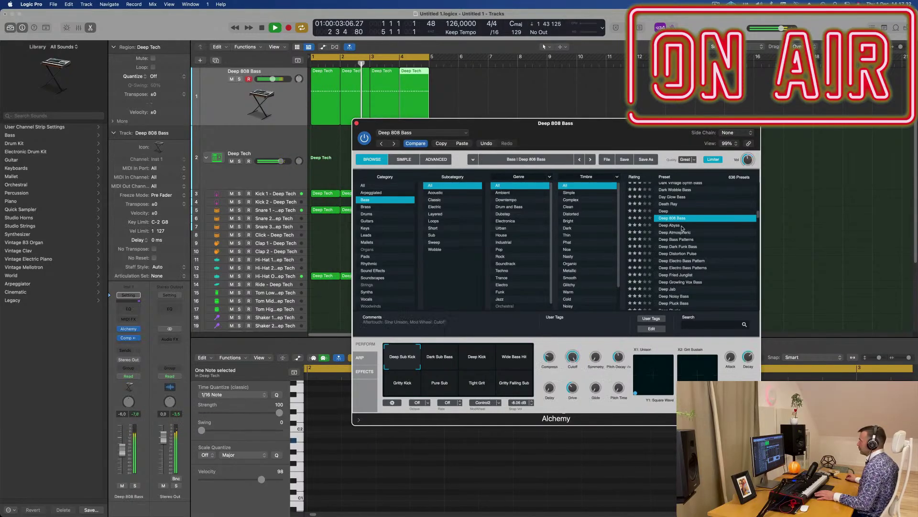
pyautogui.press('Down')
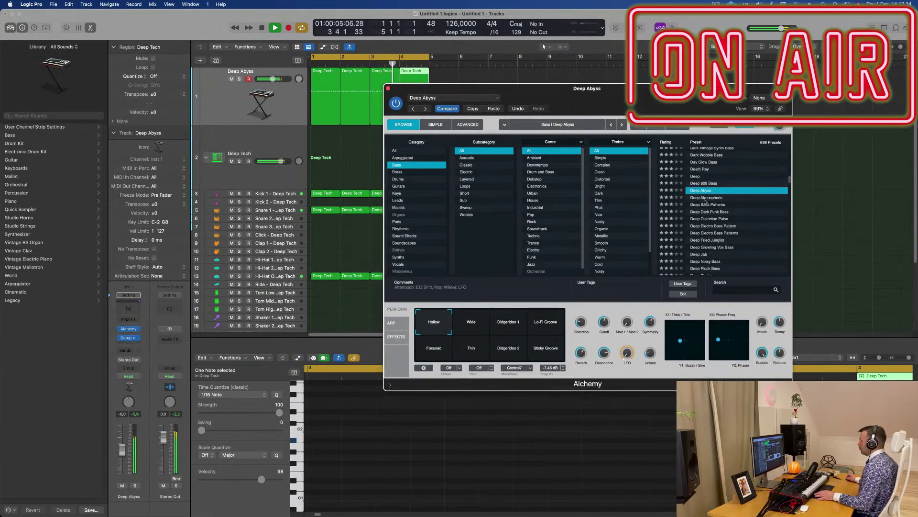
pyautogui.press('Down')
pyautogui.moveTo(653, 108); pyautogui.dragTo(686, 106)
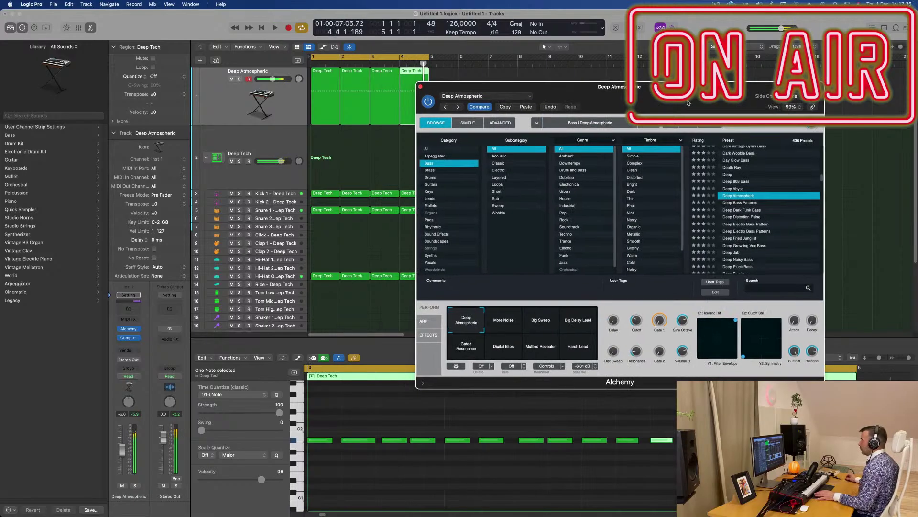
# Lower the bass track's volume to about -12.4 dB and switch the Alchemy snapshot to Big Sweep after trying the others
pyautogui.moveTo(122, 449); pyautogui.dragTo(123, 463)
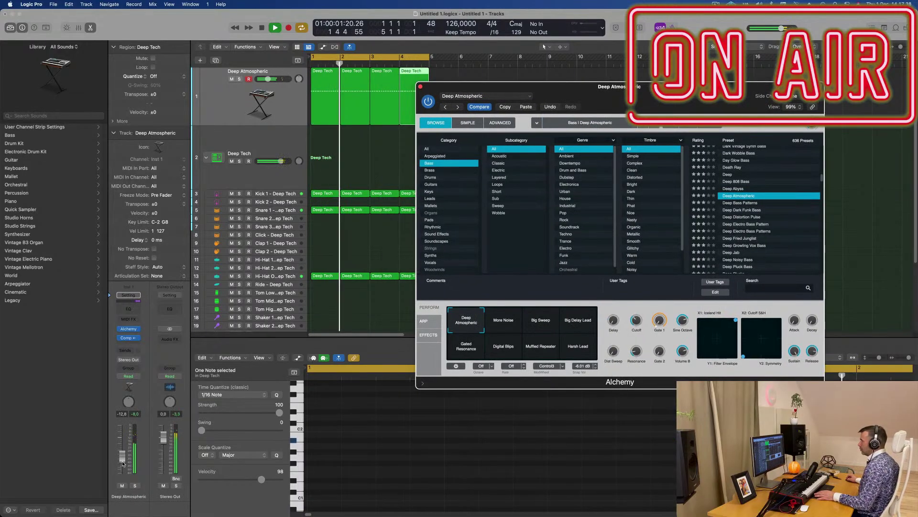
pyautogui.click(503, 320)
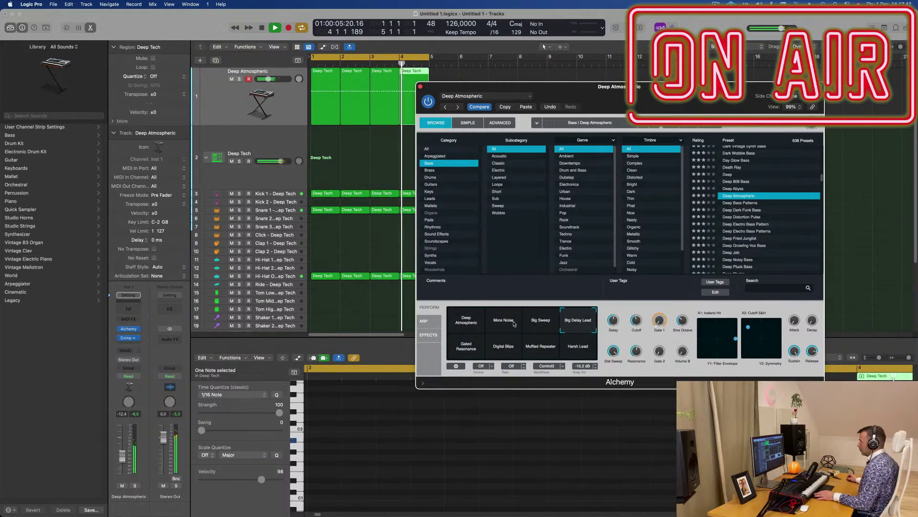
pyautogui.click(550, 323)
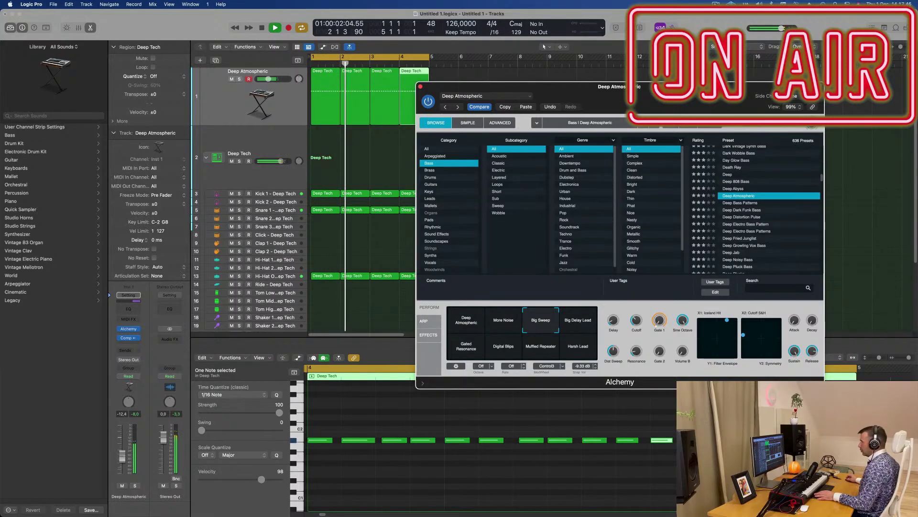
# Open the first bass region's notes for editing and fine-tune the track's volume to about -11.8 dB
pyautogui.moveTo(649, 92); pyautogui.dragTo(753, 160)
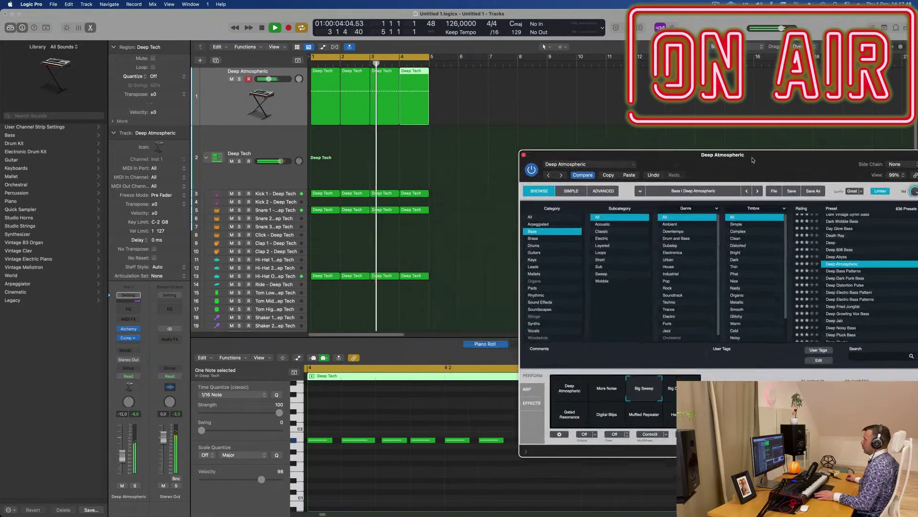
pyautogui.click(341, 150)
pyautogui.click(326, 104)
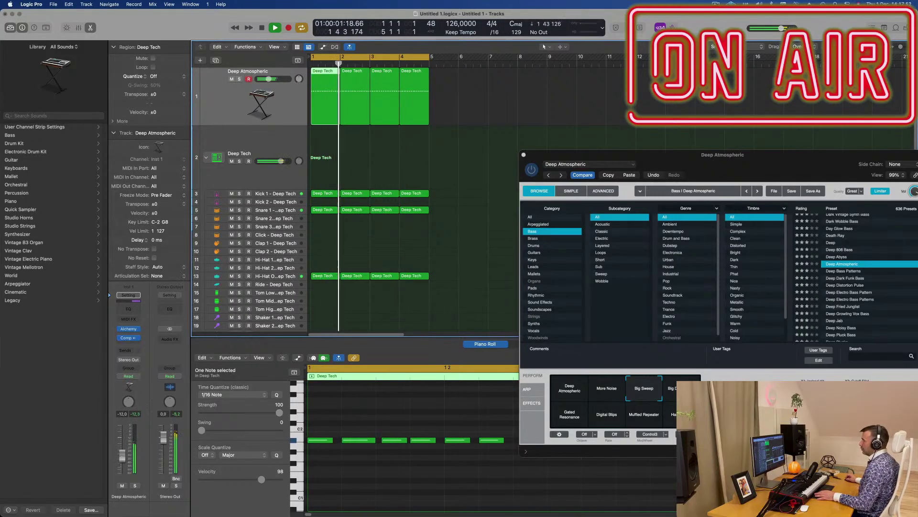
pyautogui.moveTo(123, 457); pyautogui.dragTo(122, 458)
pyautogui.moveTo(622, 154); pyautogui.dragTo(650, 139)
pyautogui.press('Return')
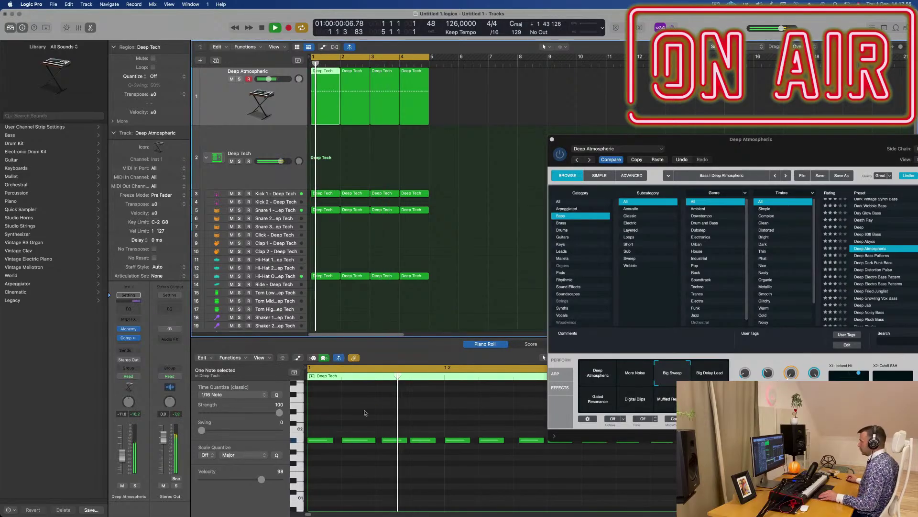
# Raise the last two notes of the first bass region by three semitones and nudge them slightly earlier
pyautogui.scroll(-5, 365, 412)
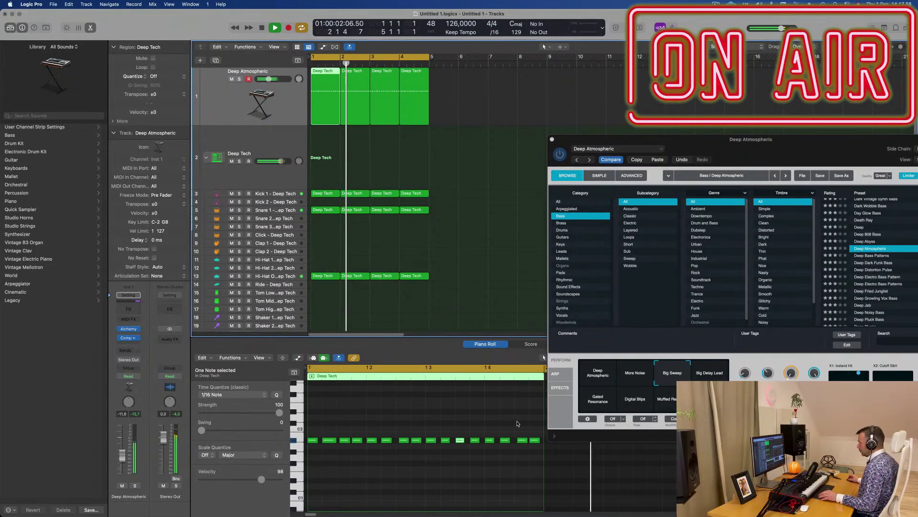
pyautogui.moveTo(538, 430)
pyautogui.mouseDown()
pyautogui.moveTo(519, 450)
pyautogui.moveTo(525, 427)
pyautogui.mouseUp()
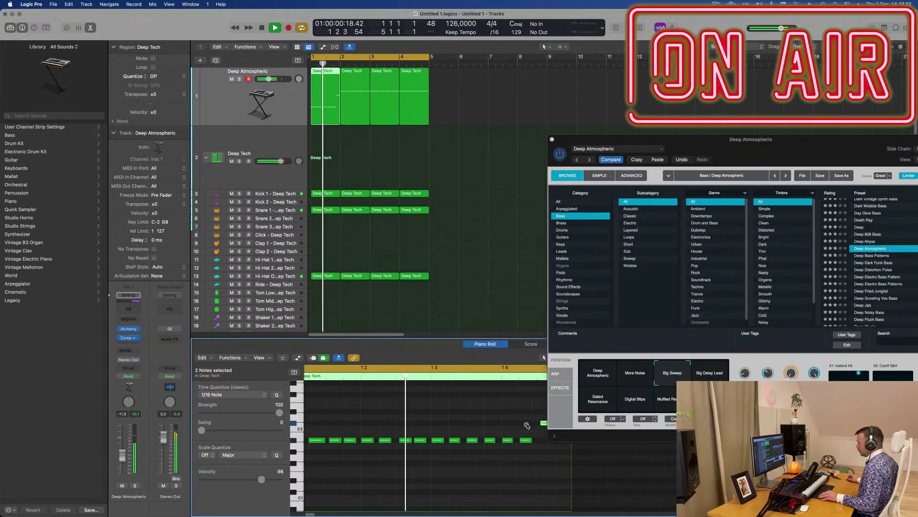
pyautogui.scroll(2, 507, 426)
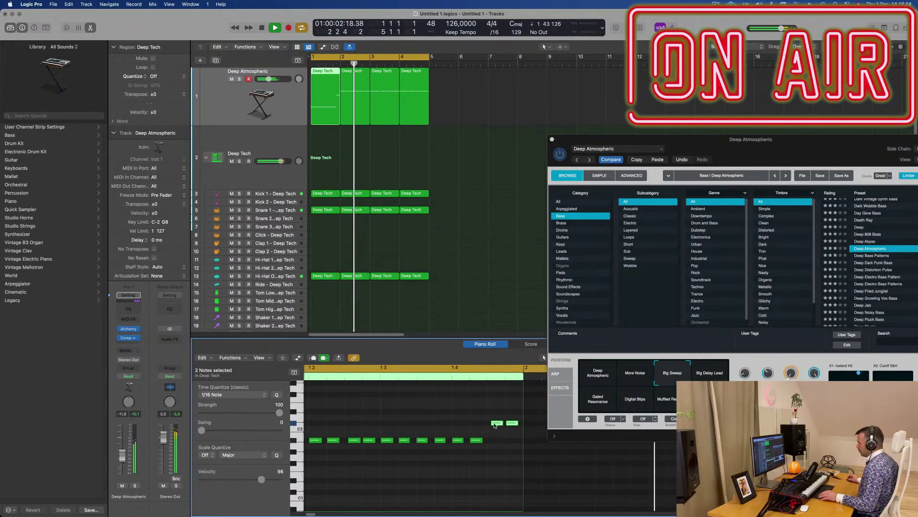
pyautogui.moveTo(495, 426); pyautogui.dragTo(496, 426)
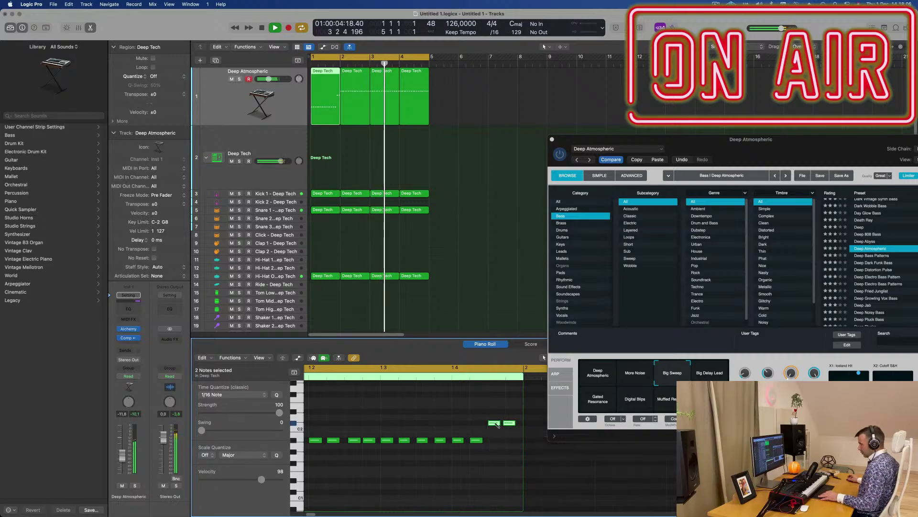
# Join the first two bass regions into one two-bar region
pyautogui.click(436, 419)
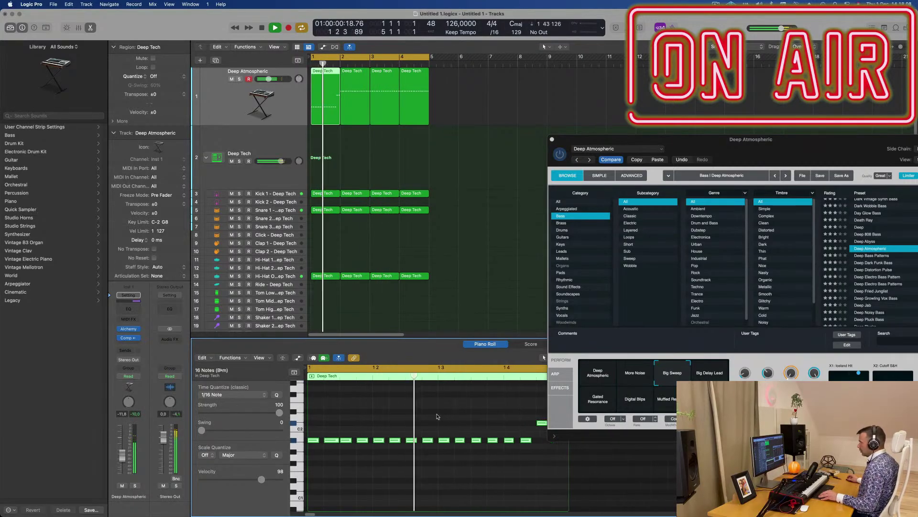
pyautogui.scroll(-2, 430, 418)
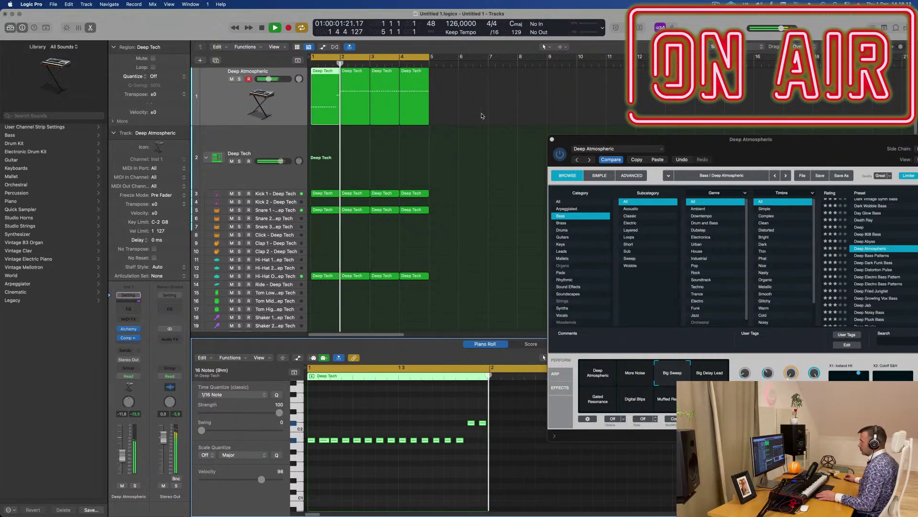
pyautogui.moveTo(459, 113); pyautogui.dragTo(364, 117)
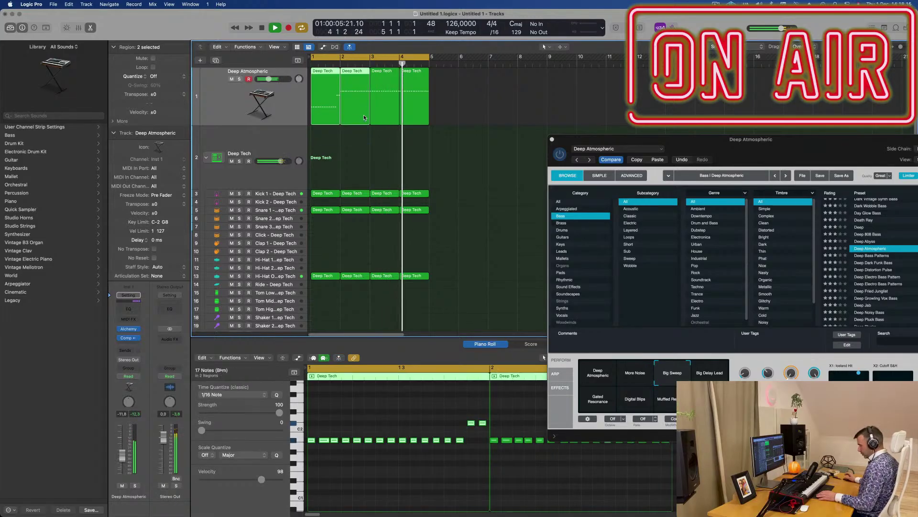
pyautogui.press('super+j')
pyautogui.press('space')
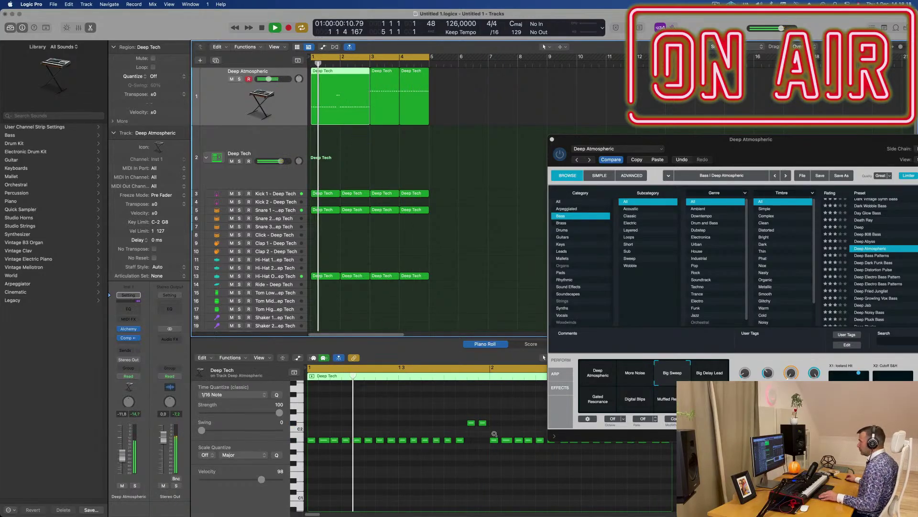
# Lower the last two notes of the joined bass region by two semitones
pyautogui.moveTo(532, 432); pyautogui.dragTo(550, 452)
pyautogui.press('space')
pyautogui.press('space')
pyautogui.hotkey('alt', 'Down')
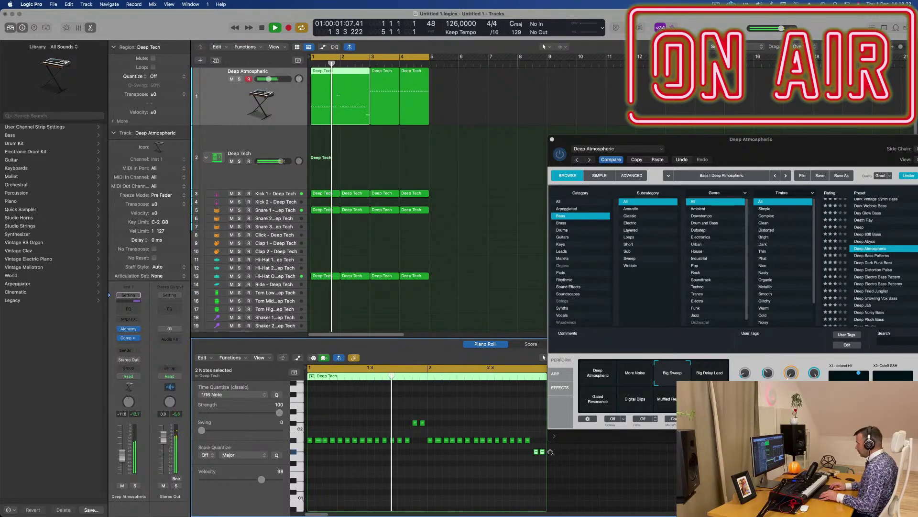
pyautogui.hotkey('alt', 'Down')
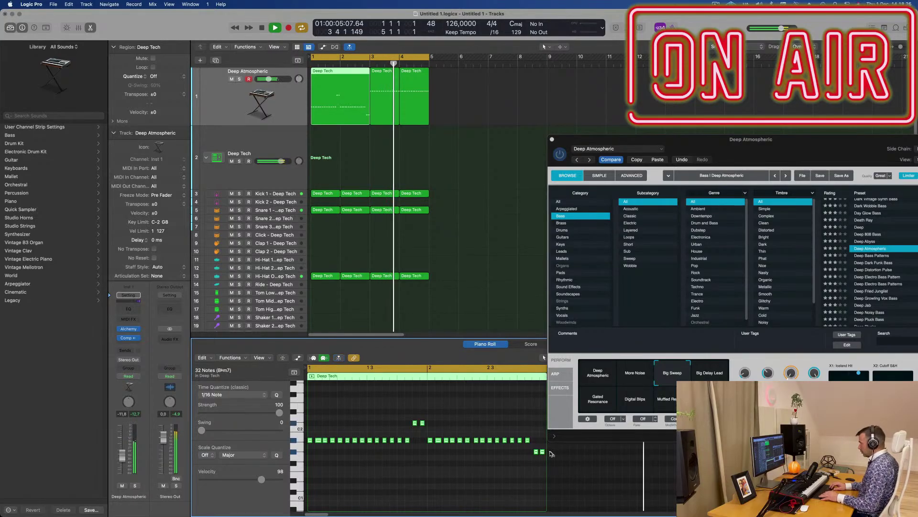
pyautogui.press('super+a')
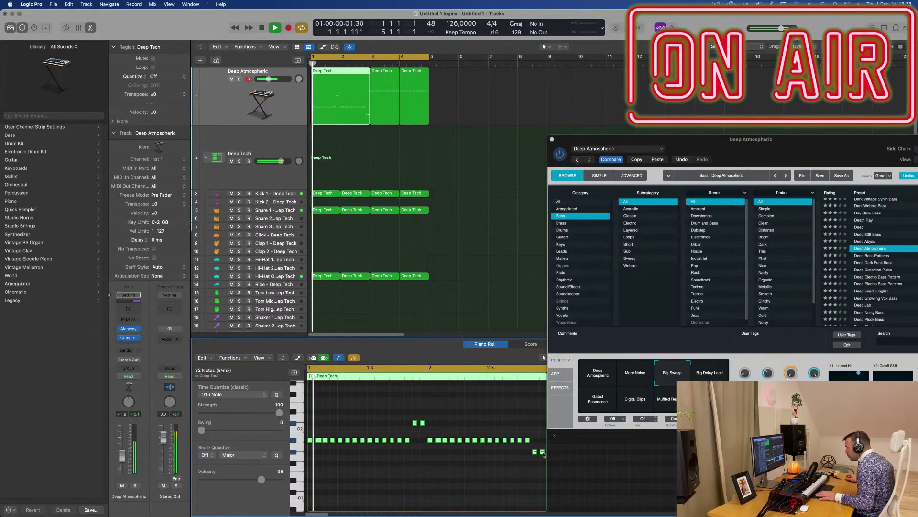
pyautogui.press('super+Right')
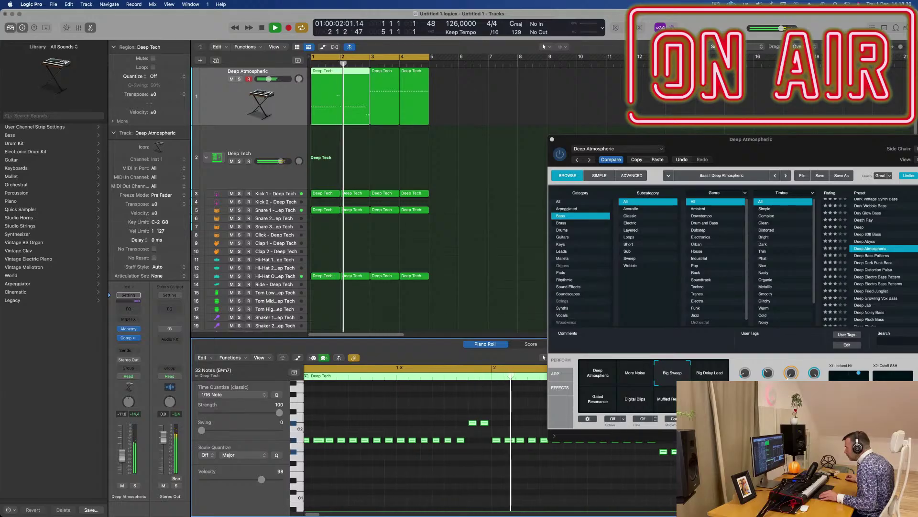
# Replace the bass regions in bars 3 and 4 with a copy of the edited two-bar region
pyautogui.moveTo(714, 148); pyautogui.dragTo(469, 160)
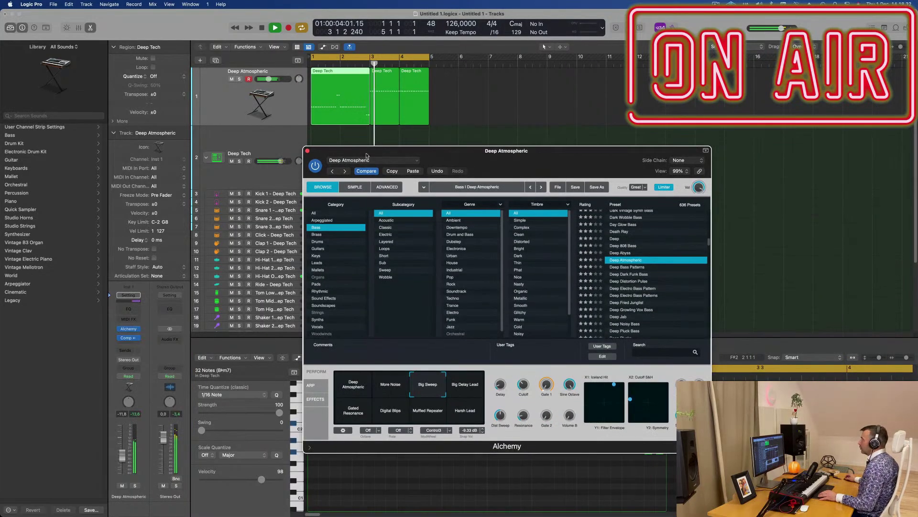
pyautogui.press('super+w')
pyautogui.moveTo(451, 129); pyautogui.dragTo(381, 111)
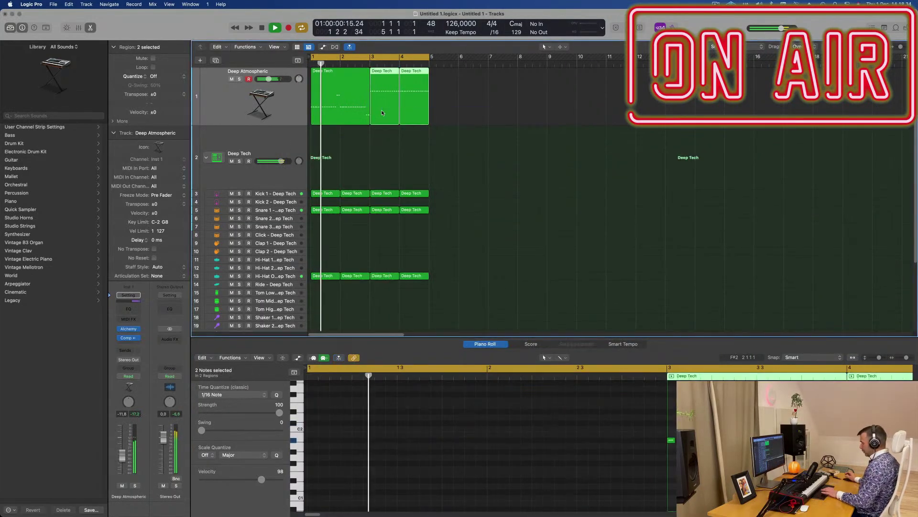
pyautogui.press('Delete')
pyautogui.click(343, 99)
pyautogui.press('super+r')
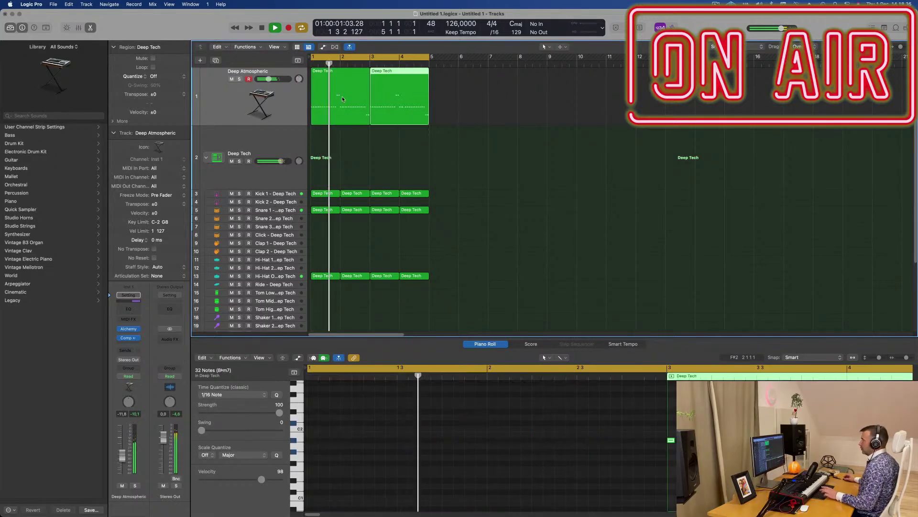
# Turn off the bass compressor's automatic release and adjust its ratio
pyautogui.click(128, 328)
pyautogui.click(128, 339)
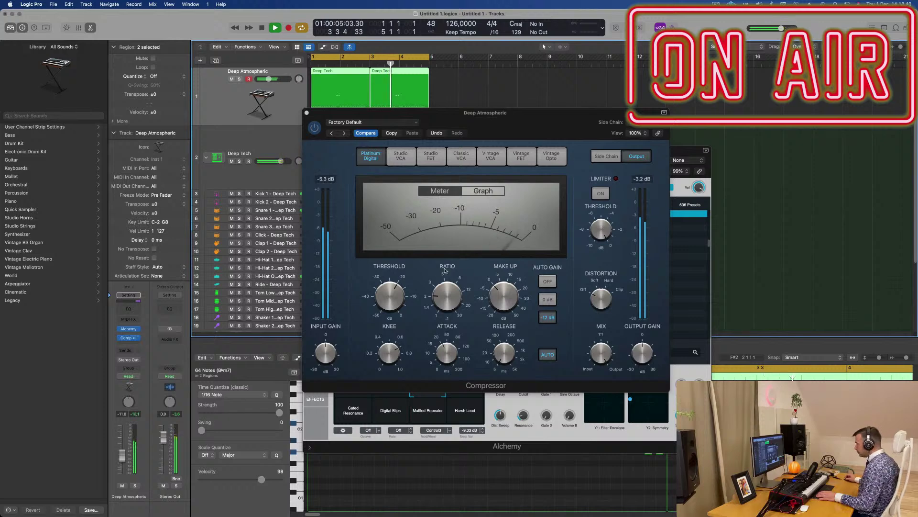
pyautogui.click(462, 351)
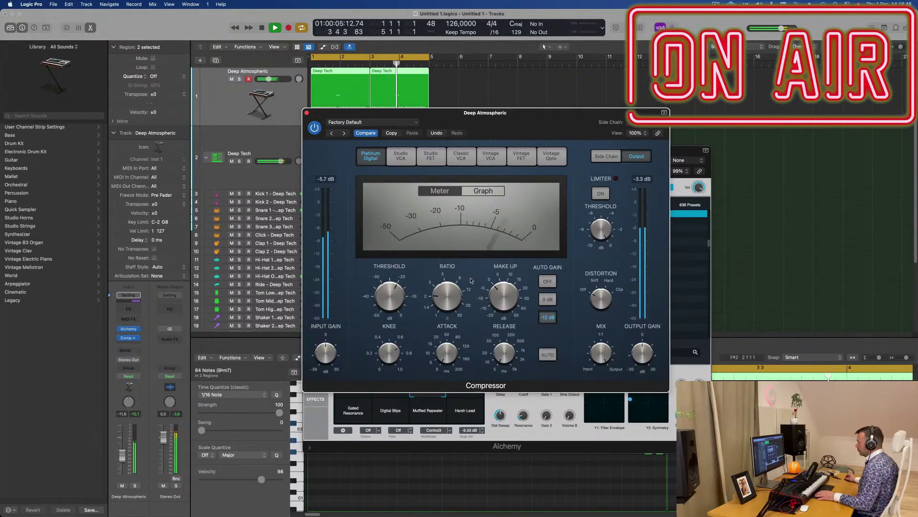
pyautogui.moveTo(448, 294); pyautogui.dragTo(452, 275)
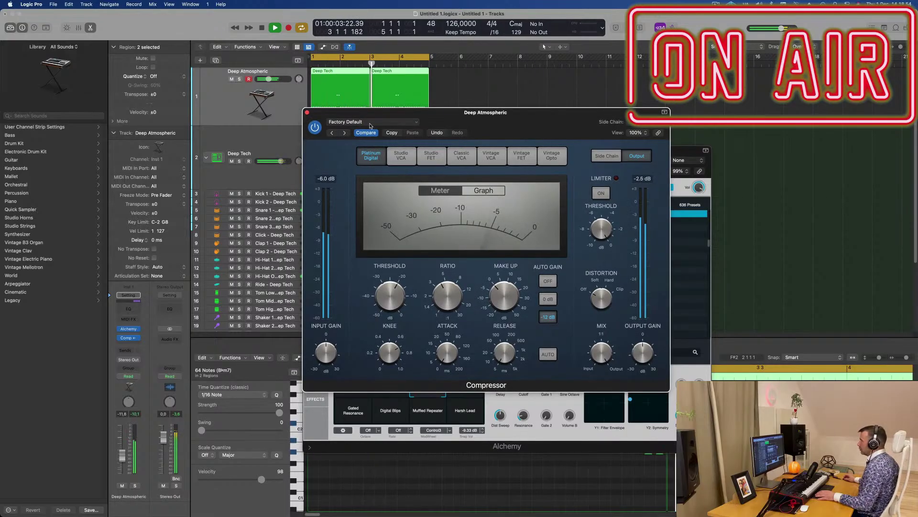
pyautogui.click(307, 113)
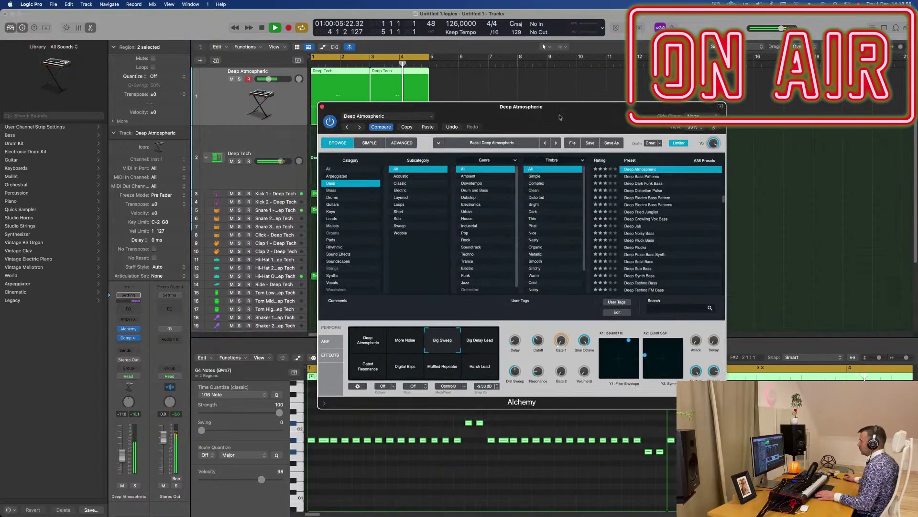
# Experiment with Alchemy's Cutoff and Gate 1 amounts on the bass sound during playback
pyautogui.press('space')
pyautogui.press('space')
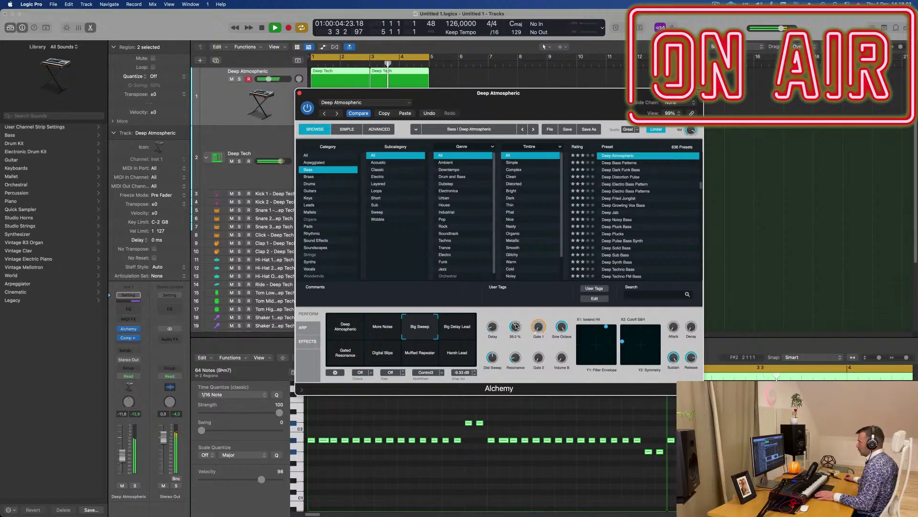
pyautogui.moveTo(516, 329); pyautogui.dragTo(539, 304)
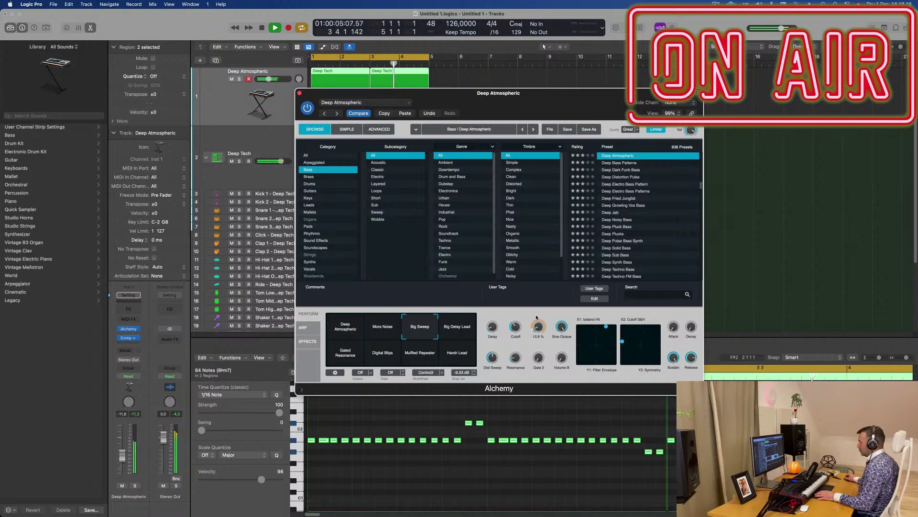
pyautogui.moveTo(537, 317)
pyautogui.mouseDown()
pyautogui.moveTo(538, 337)
pyautogui.moveTo(538, 326)
pyautogui.mouseUp()
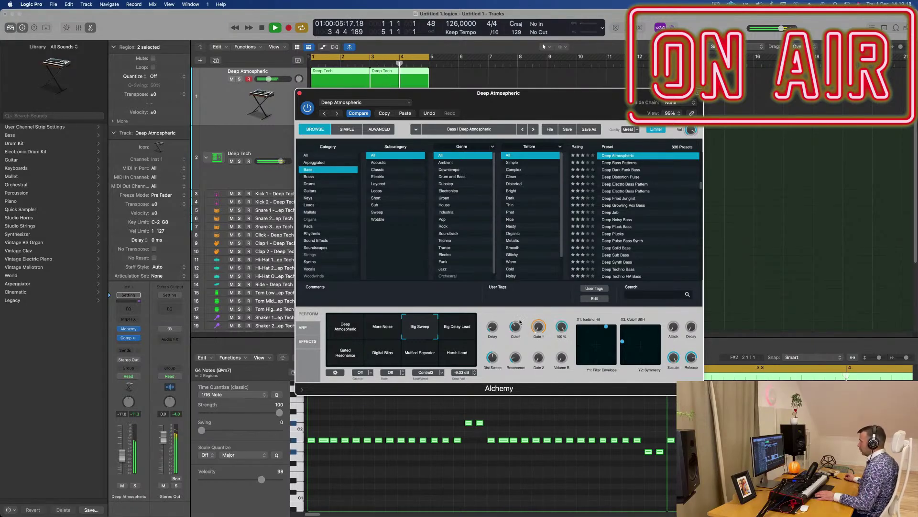
# Set Alchemy's Dist Sweep to about 58.9% and lower the bass track's volume to about -14.2 dB
pyautogui.moveTo(494, 362); pyautogui.dragTo(494, 353)
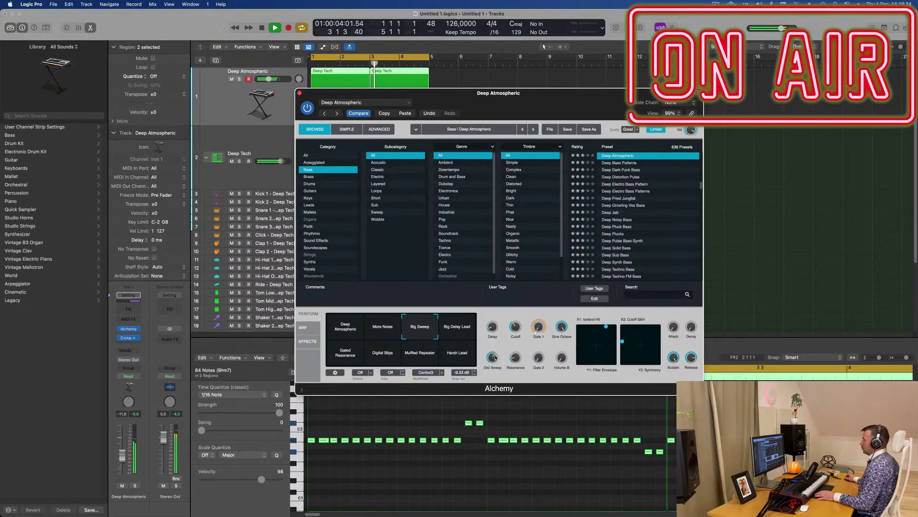
pyautogui.moveTo(553, 119); pyautogui.dragTo(573, 255)
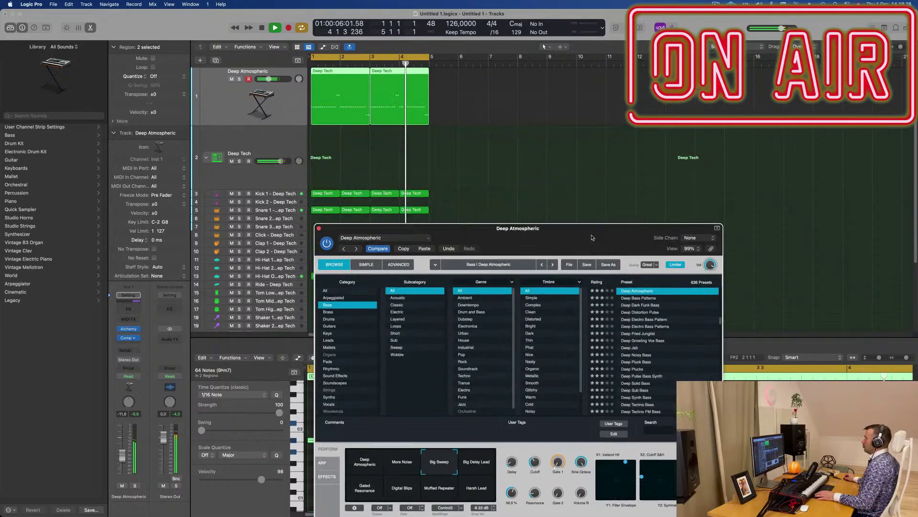
pyautogui.moveTo(121, 458); pyautogui.dragTo(121, 462)
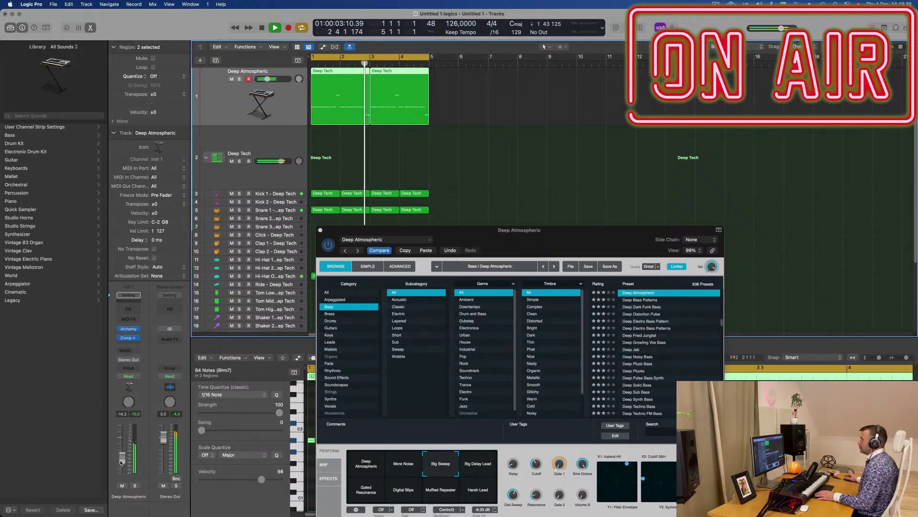
# Repeat the four bars of bass and drum regions to fill 16 bars and extend the cycle range to bar 17
pyautogui.press('super+r')
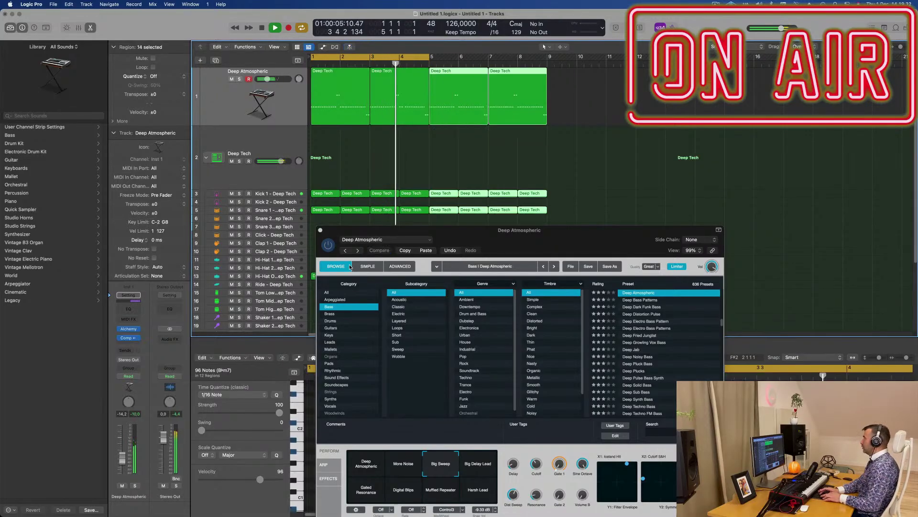
pyautogui.press('super+r')
pyautogui.press('super+r')
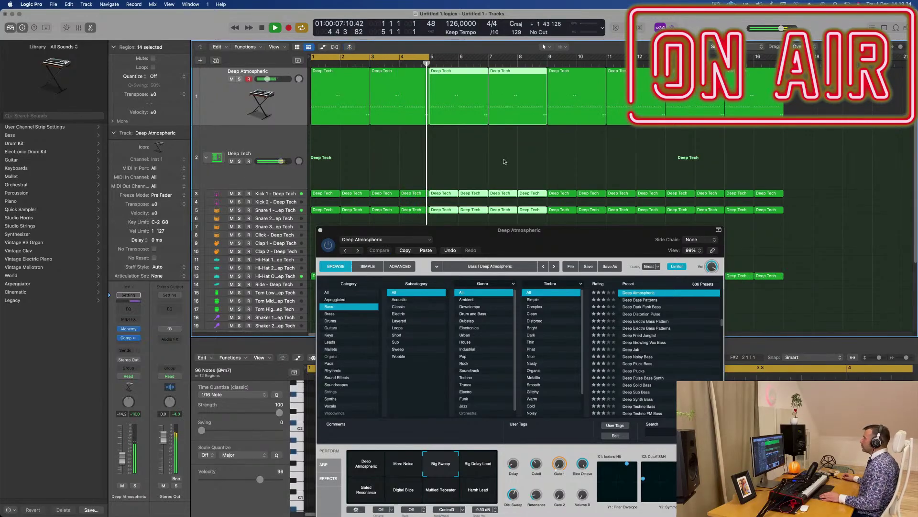
pyautogui.scroll(-5, 510, 154)
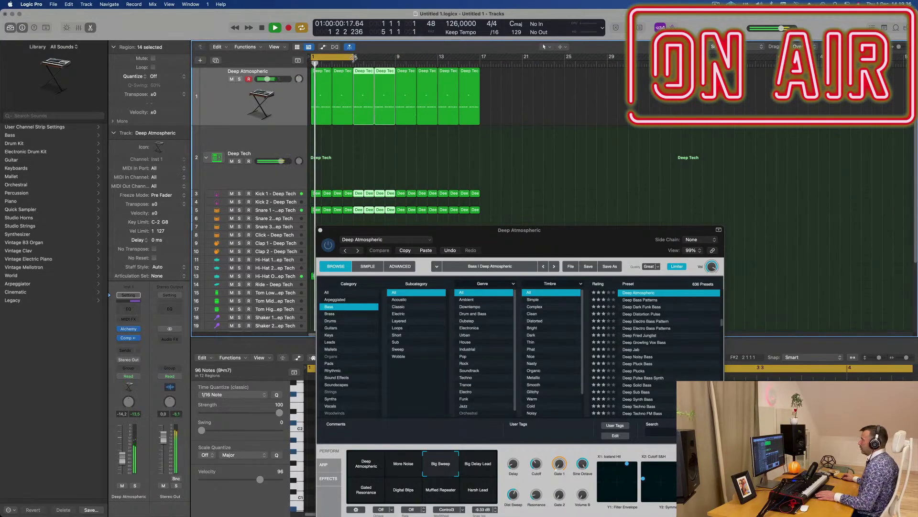
pyautogui.moveTo(353, 58); pyautogui.dragTo(480, 58)
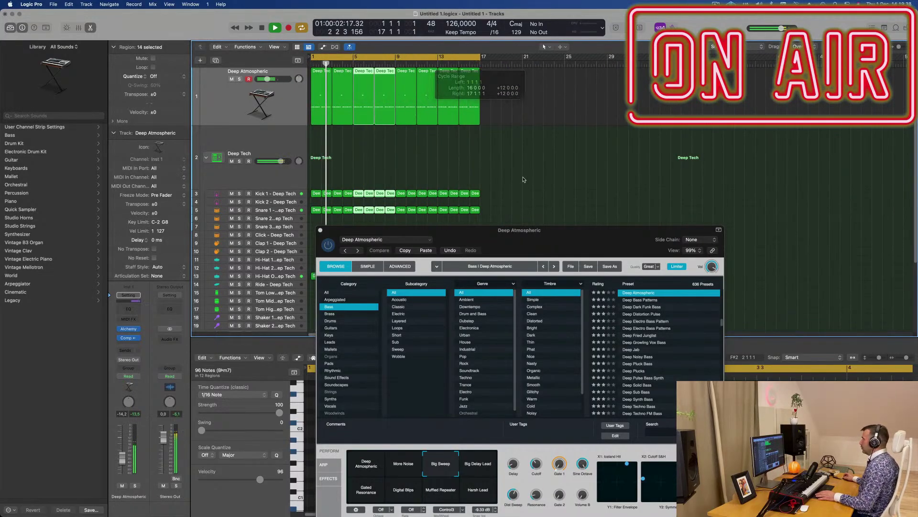
# Set the bass track's automation mode to Touch and record movements of Alchemy's Dist Sweep during playback
pyautogui.moveTo(558, 237); pyautogui.dragTo(588, 199)
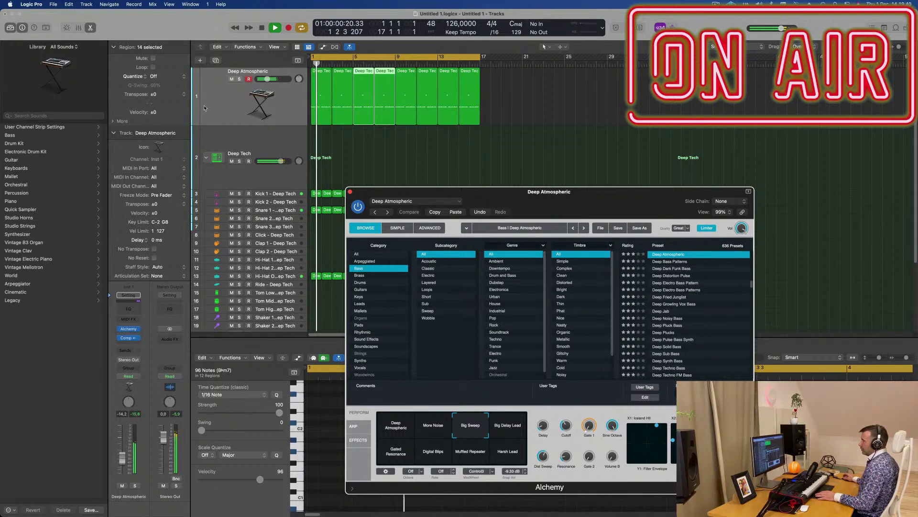
pyautogui.click(139, 376)
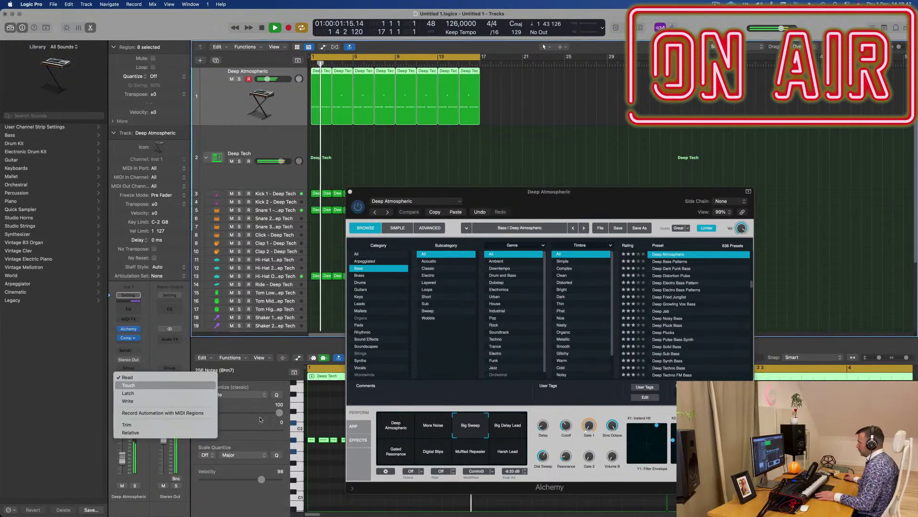
pyautogui.press('Return')
pyautogui.click(543, 456)
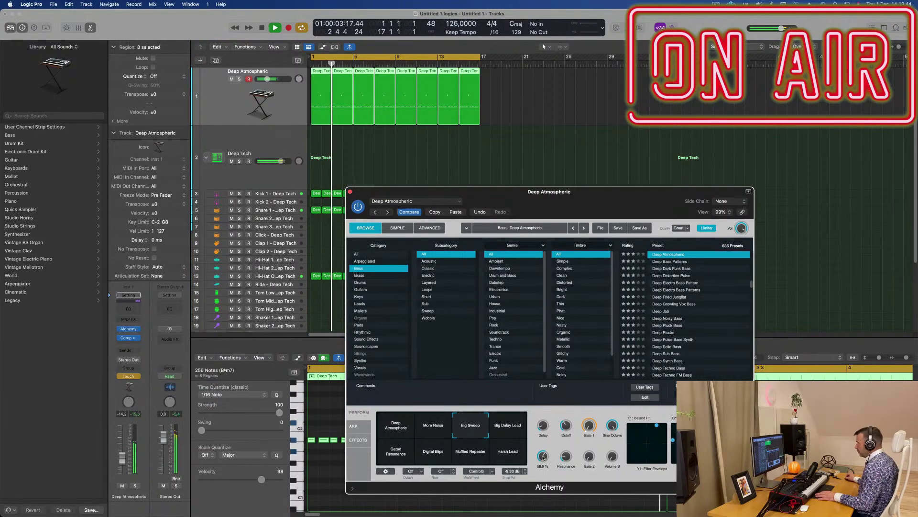
pyautogui.moveTo(543, 457); pyautogui.dragTo(543, 462)
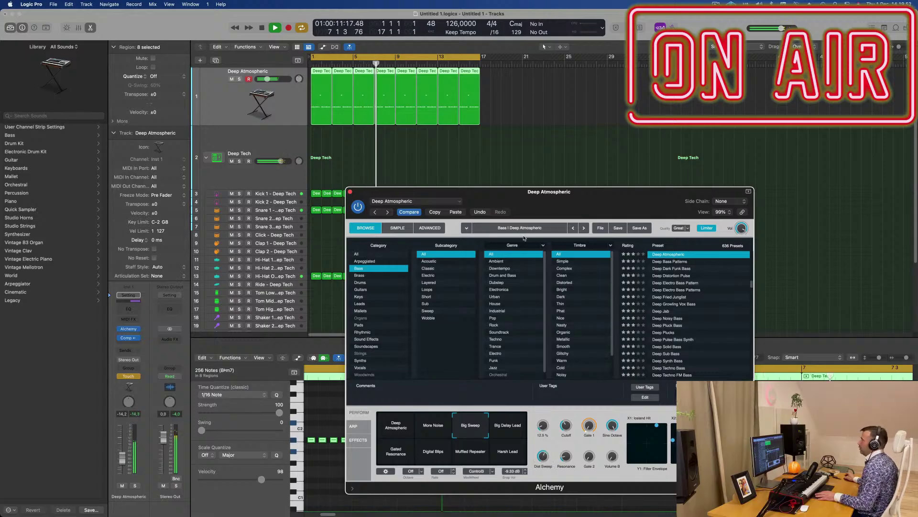
# Close Alchemy and show the bass track's automation lane for the Dist Sweep parameter
pyautogui.click(350, 193)
pyautogui.press('space')
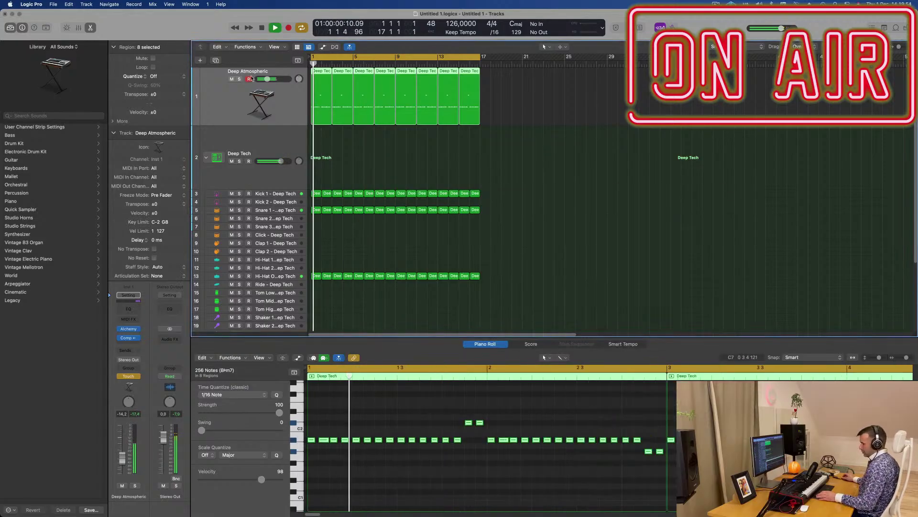
pyautogui.hotkey('ctrl', 'z')
pyautogui.rightClick(257, 80)
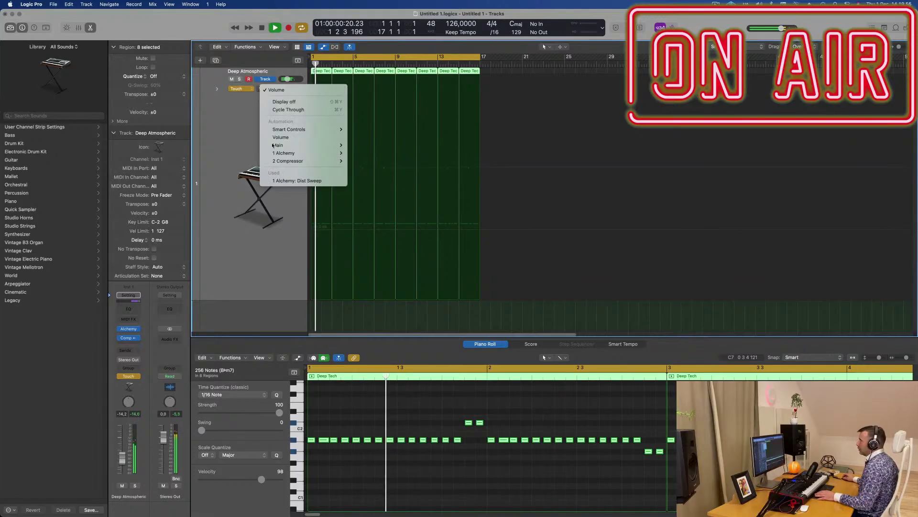
pyautogui.click(370, 195)
pyautogui.press('Return')
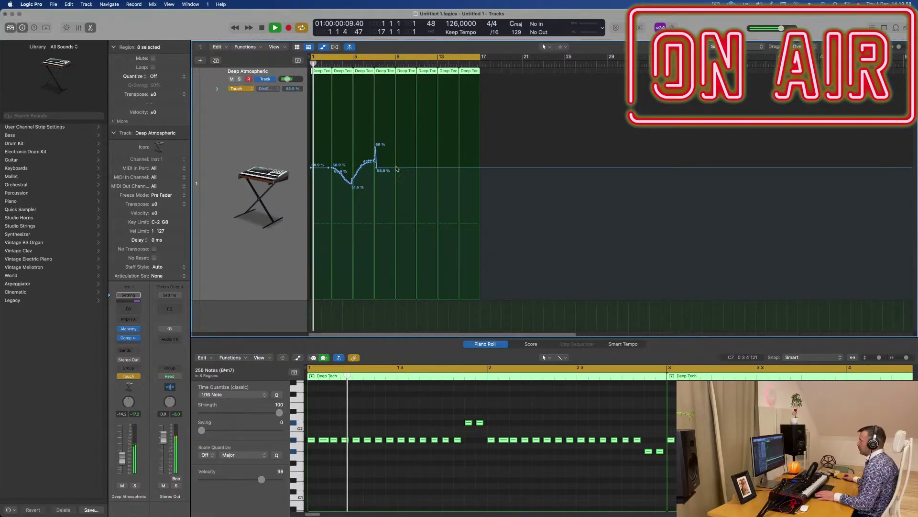
# Reshape the Dist Sweep automation with about 63.3% at bar 5, 58.4% at bar 9, 65% at bar 13 and 57.8% at bar 17
pyautogui.moveTo(378, 167)
pyautogui.mouseDown()
pyautogui.moveTo(310, 167)
pyautogui.moveTo(353, 157)
pyautogui.moveTo(481, 170)
pyautogui.moveTo(438, 152)
pyautogui.mouseUp()
pyautogui.click(352, 168)
pyautogui.click(396, 159)
pyautogui.click(437, 171)
pyautogui.click(482, 162)
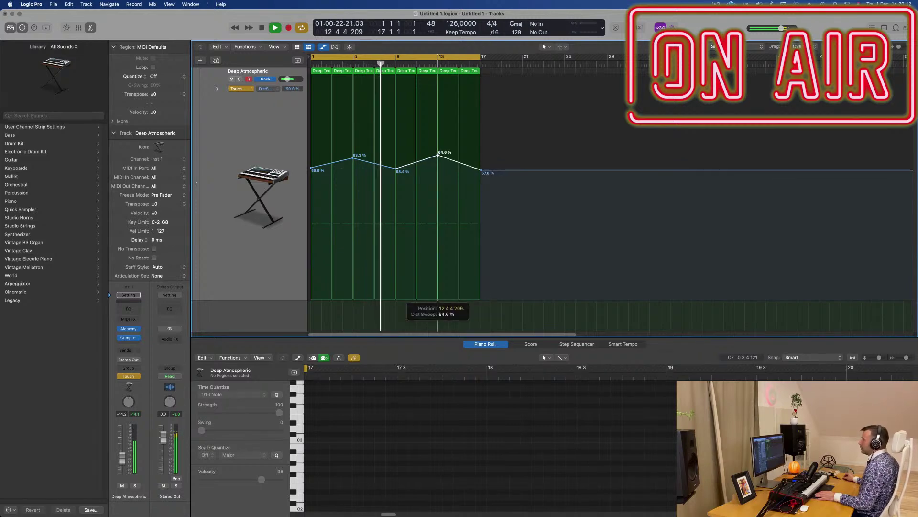
# Open the bass track's Alchemy to watch its controls during automated playback, and close it again
pyautogui.click(128, 329)
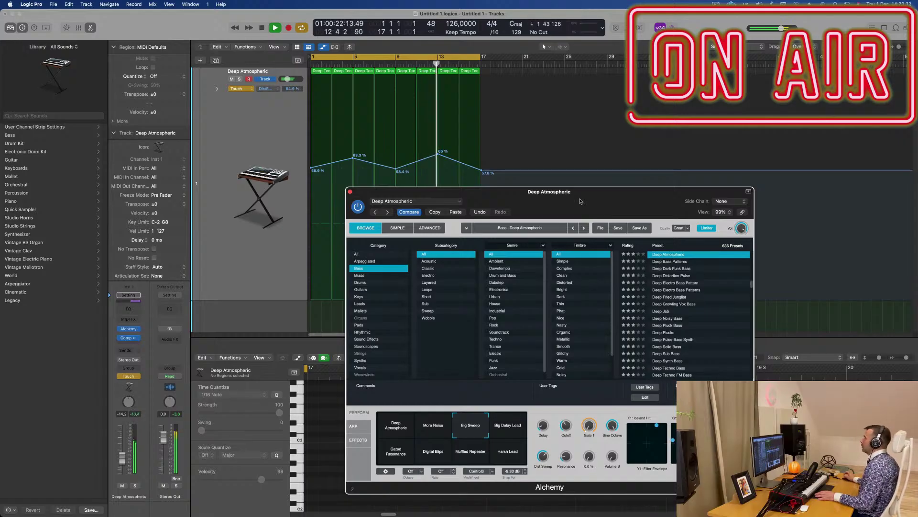
pyautogui.moveTo(580, 201); pyautogui.dragTo(524, 206)
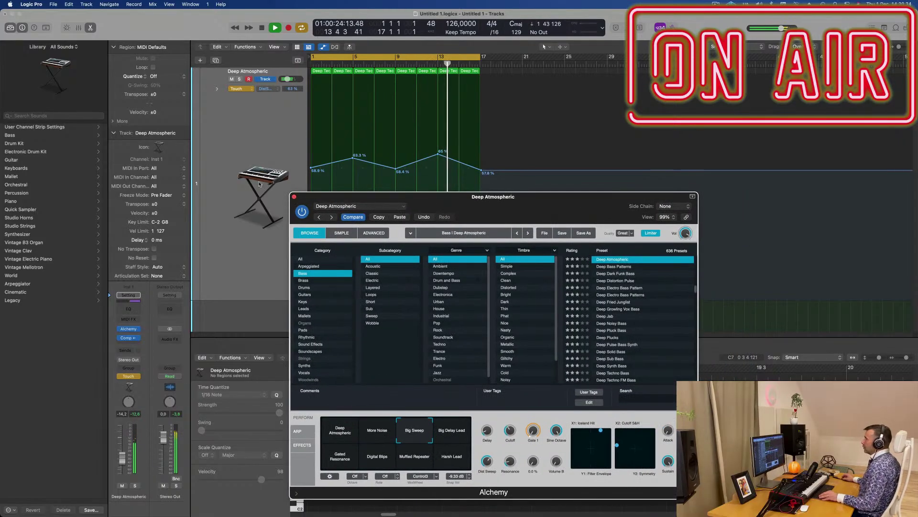
pyautogui.scroll(-2, 259, 185)
pyautogui.click(295, 197)
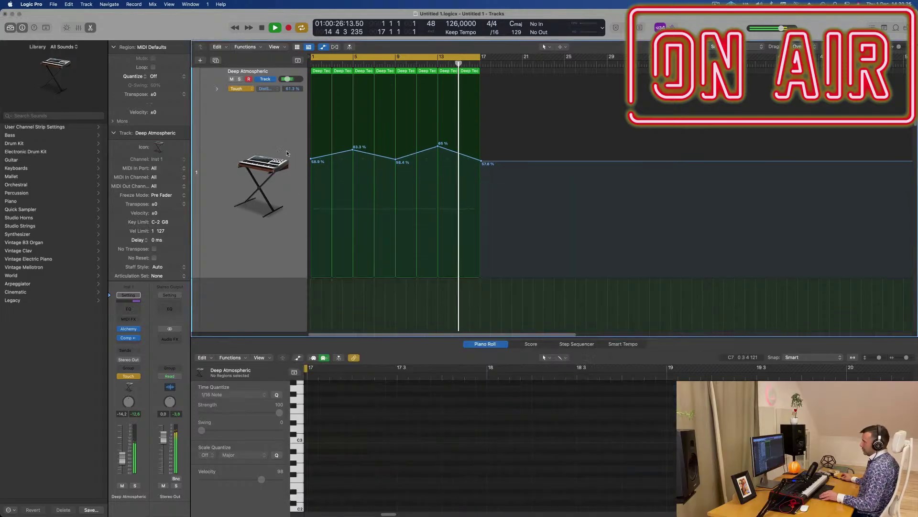
# Switch the bass track's automation mode to Read
pyautogui.click(239, 89)
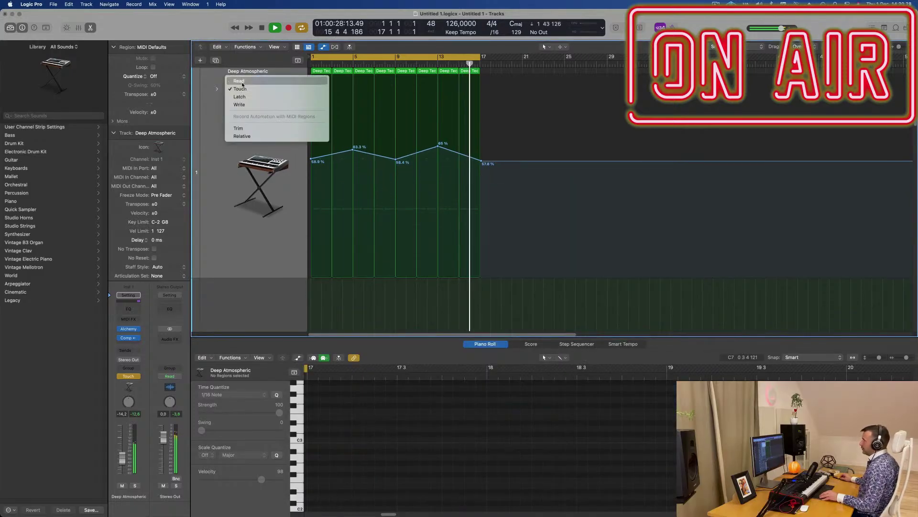
pyautogui.click(237, 80)
pyautogui.click(227, 136)
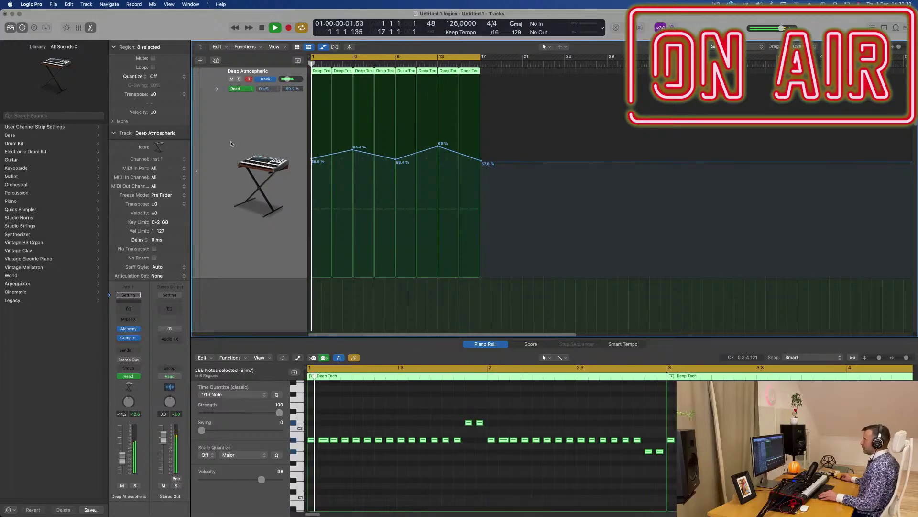
# Duplicate the Deep Atmospheric bass track with its channel settings and open Alchemy on the new track
pyautogui.scroll(-2, 218, 119)
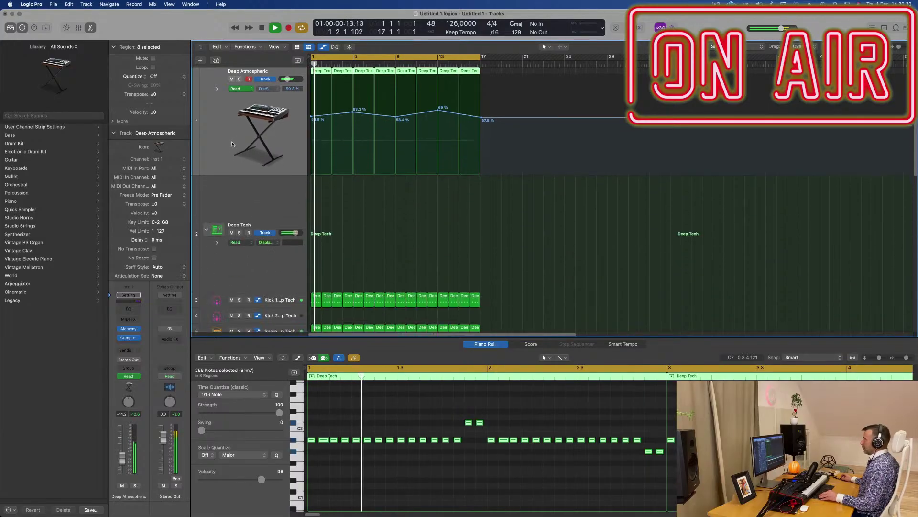
pyautogui.click(213, 61)
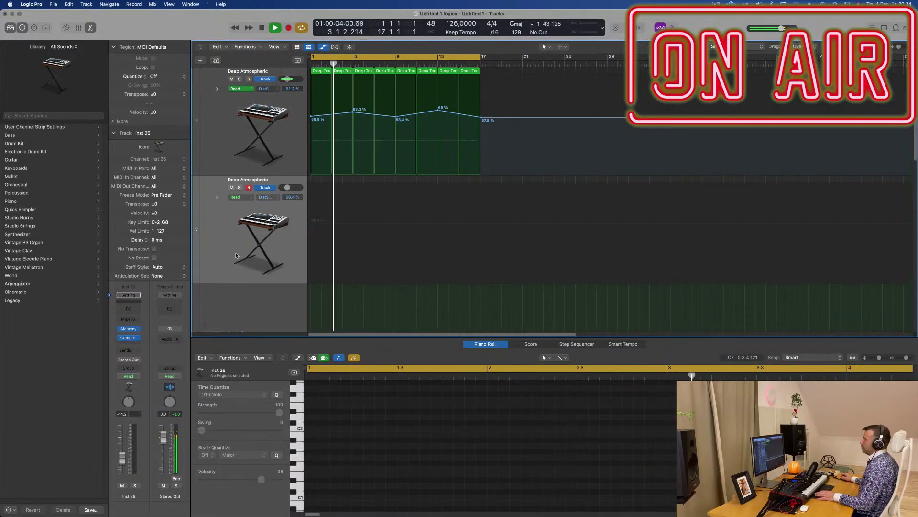
pyautogui.click(129, 330)
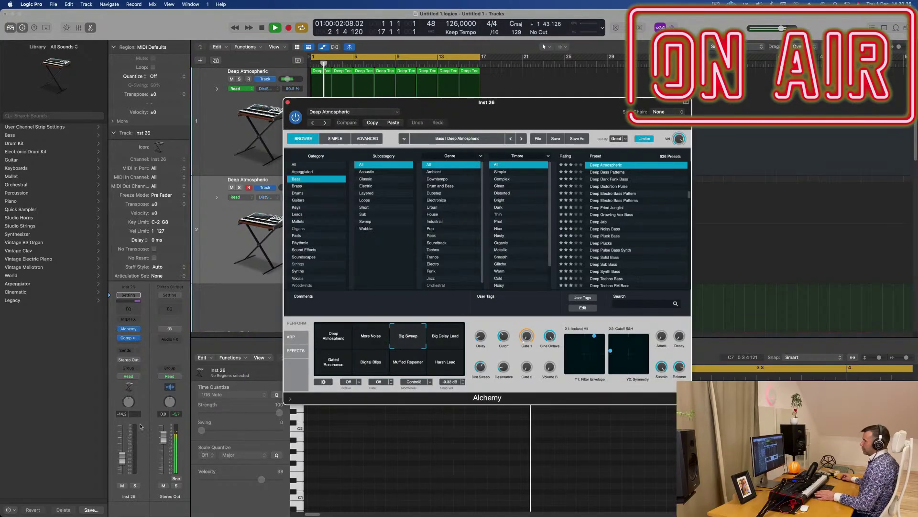
# Load the Vintage Brassy Sweep preset from the Brass category on the new track and set its volume to -2.7 dB
pyautogui.click(296, 186)
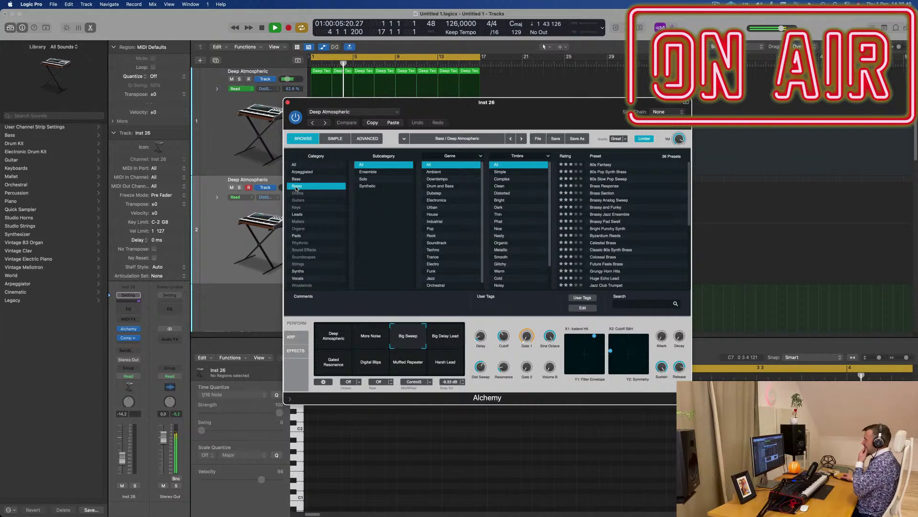
pyautogui.scroll(-5, 655, 221)
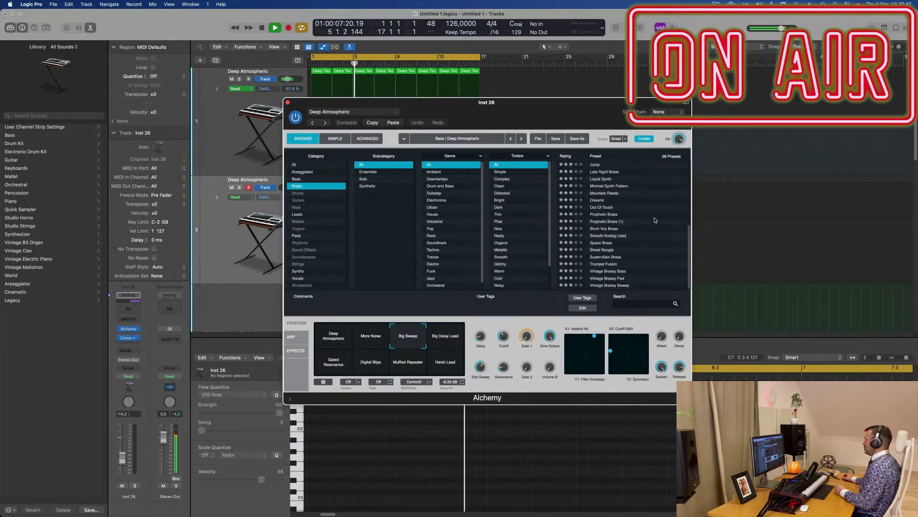
pyautogui.click(611, 285)
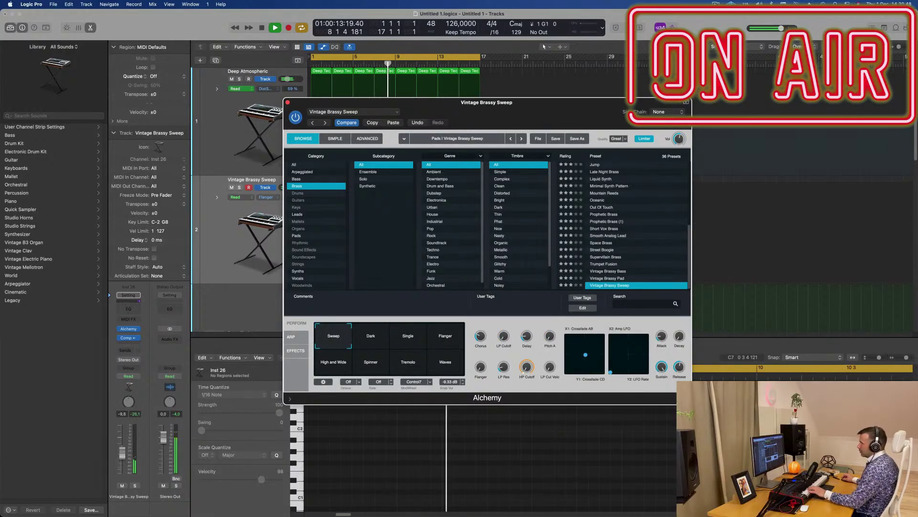
pyautogui.moveTo(123, 446); pyautogui.dragTo(123, 453)
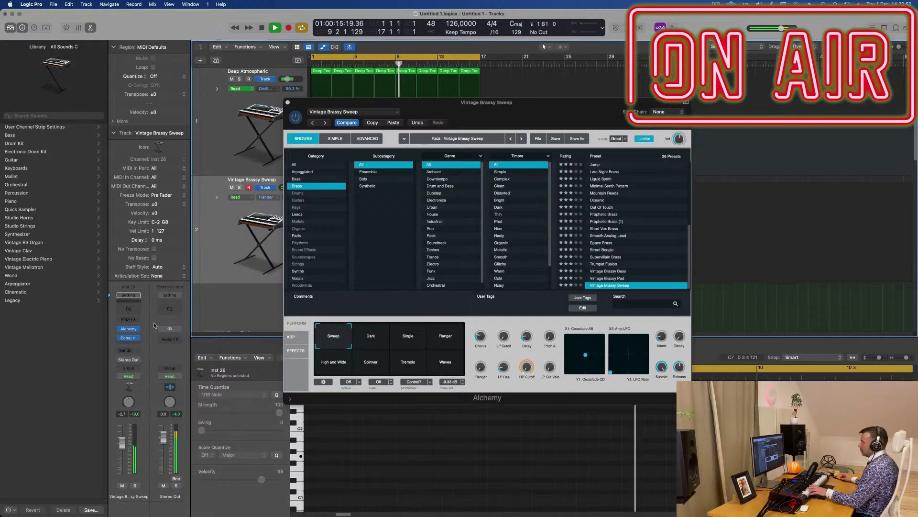
# Audition the Vintage Brassy Pad preset and load Vintage Brassy Bass in its place
pyautogui.click(614, 279)
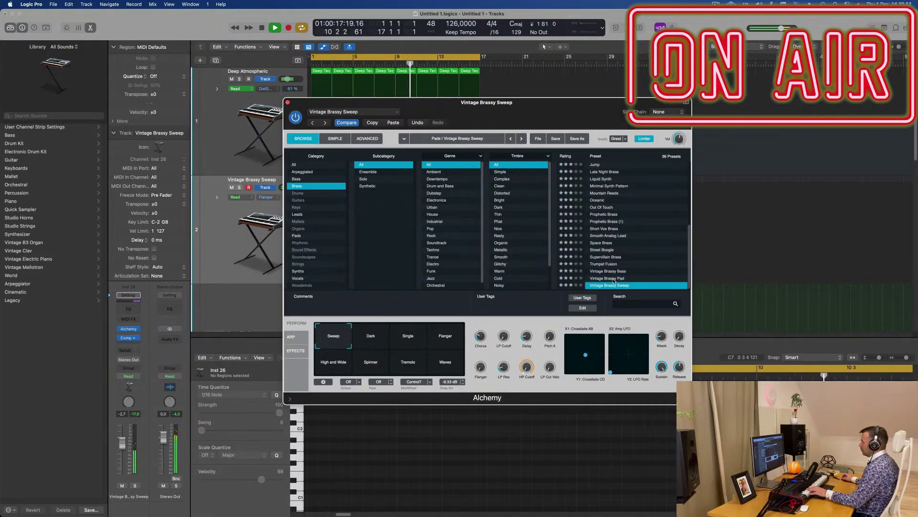
pyautogui.click(614, 279)
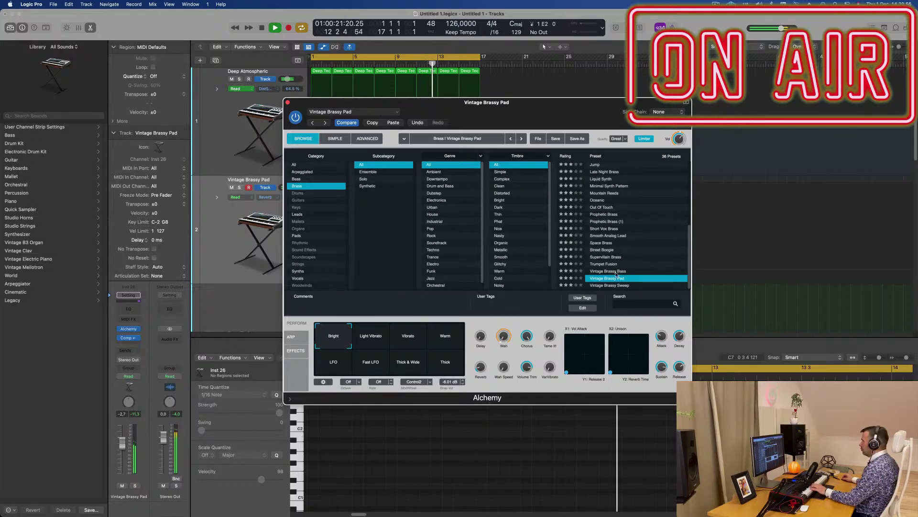
pyautogui.click(612, 272)
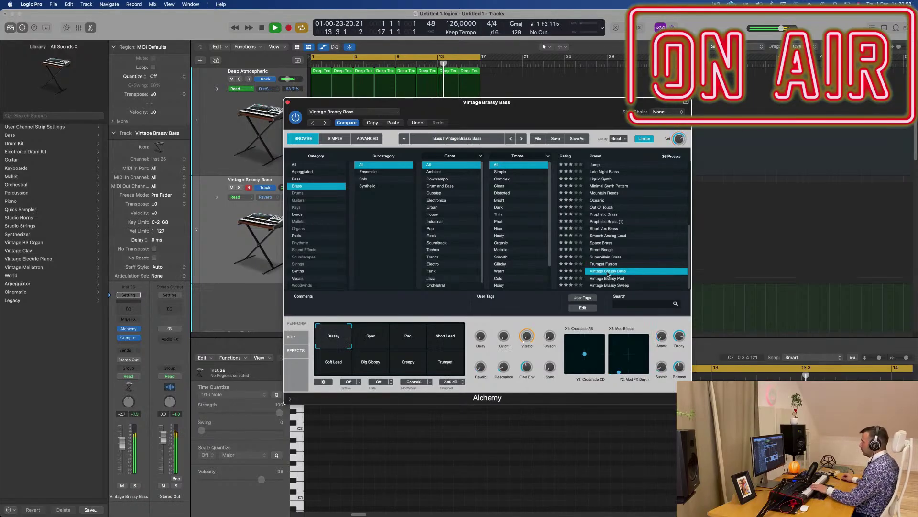
# Try the Sync, Pad and Soft Lead performance snapshots of Vintage Brassy Bass and settle on Short Lead
pyautogui.click(371, 337)
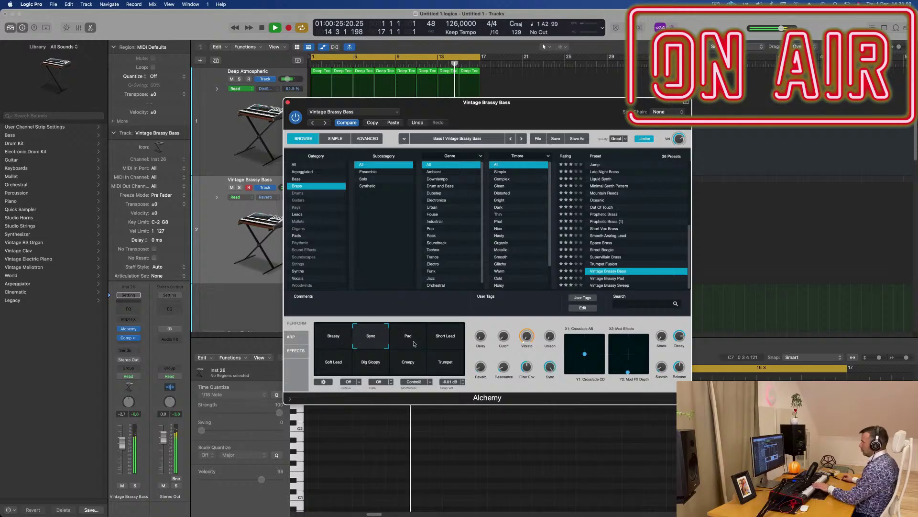
pyautogui.click(423, 345)
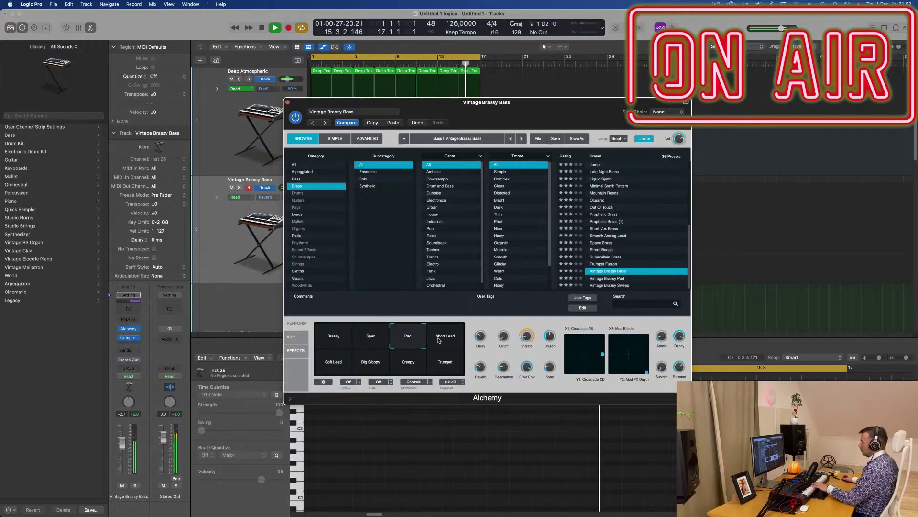
pyautogui.click(443, 341)
pyautogui.click(333, 367)
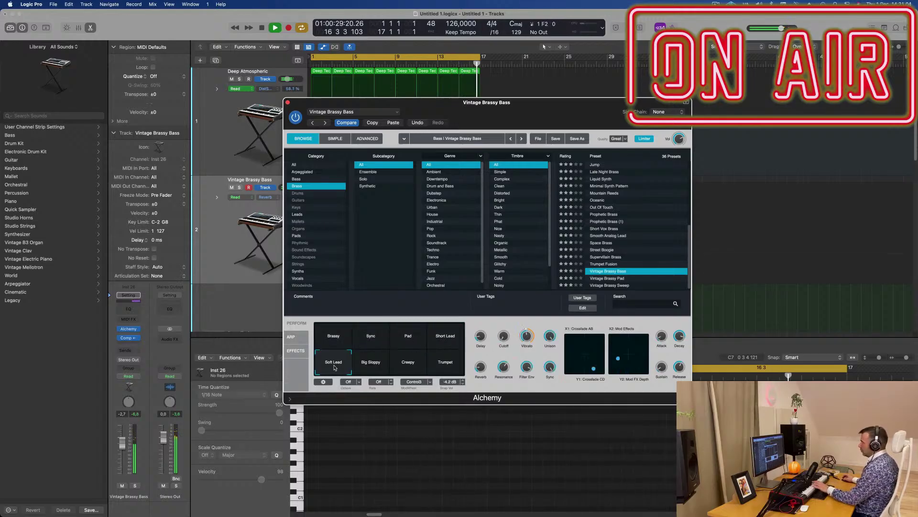
pyautogui.click(452, 337)
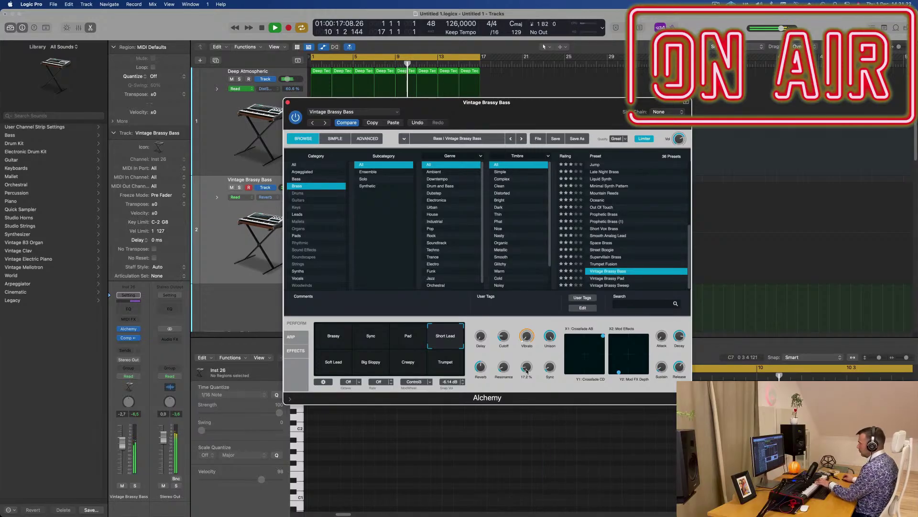
# Move Alchemy clear of the track list, duplicate the Vintage Brassy Bass track and reselect the original on track 2
pyautogui.moveTo(517, 102); pyautogui.dragTo(668, 122)
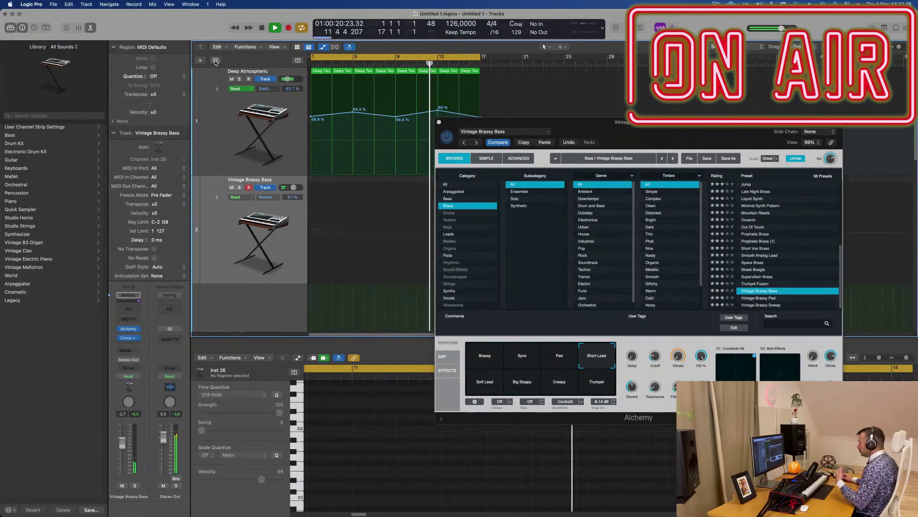
pyautogui.press('super+d')
pyautogui.click(219, 181)
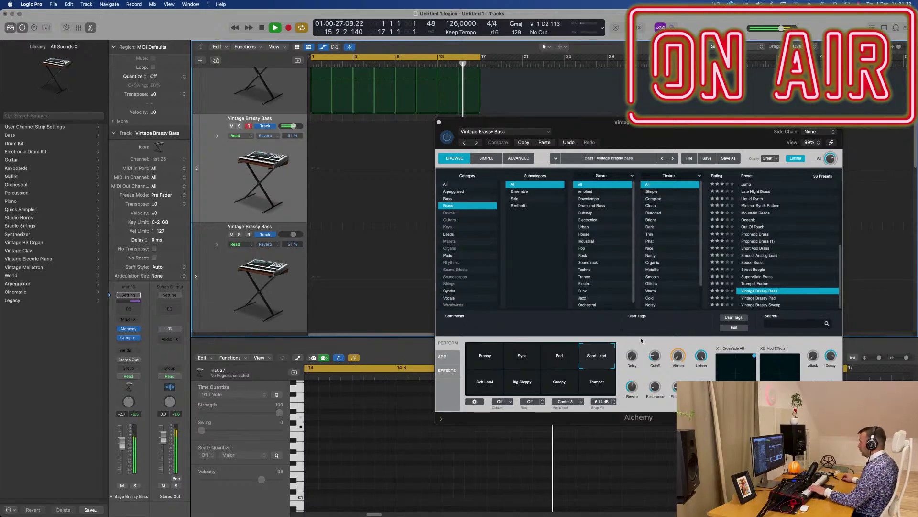
# Audition the presets Trumpet Fusion, Supervillain Brass with Breath Ticking Pad, Vintage Brassy Bass, Street Boogie and Space Brass on track 2
pyautogui.click(760, 284)
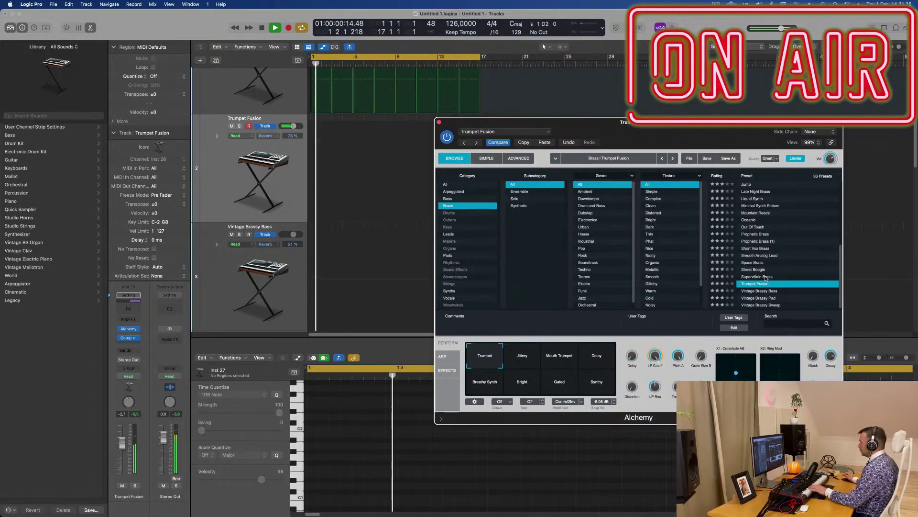
pyautogui.click(765, 277)
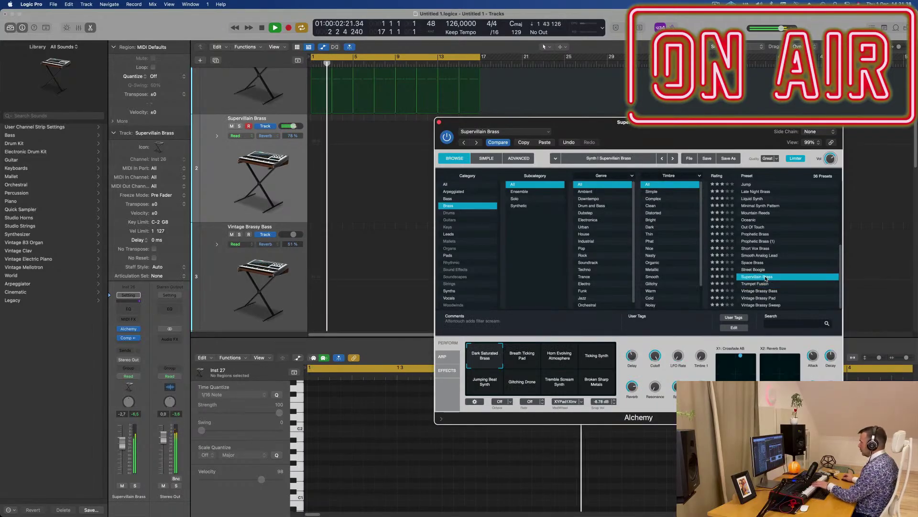
pyautogui.click(534, 359)
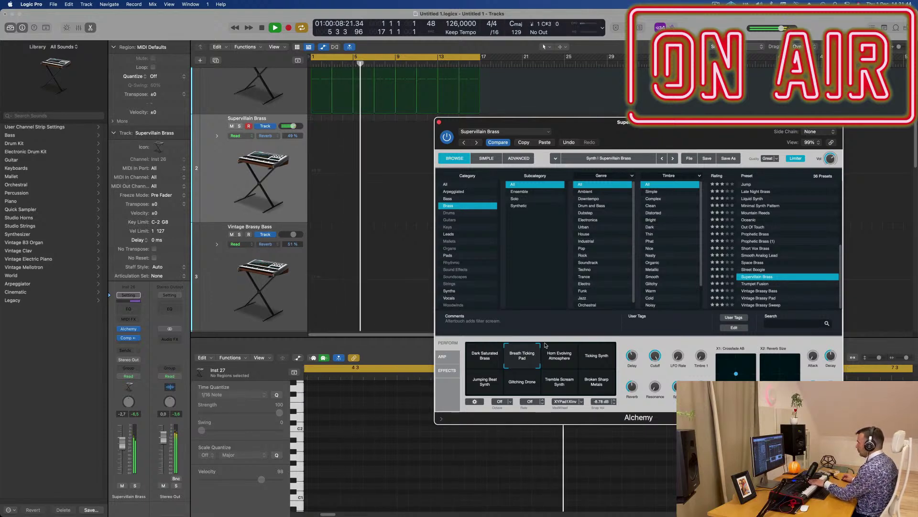
pyautogui.click(759, 291)
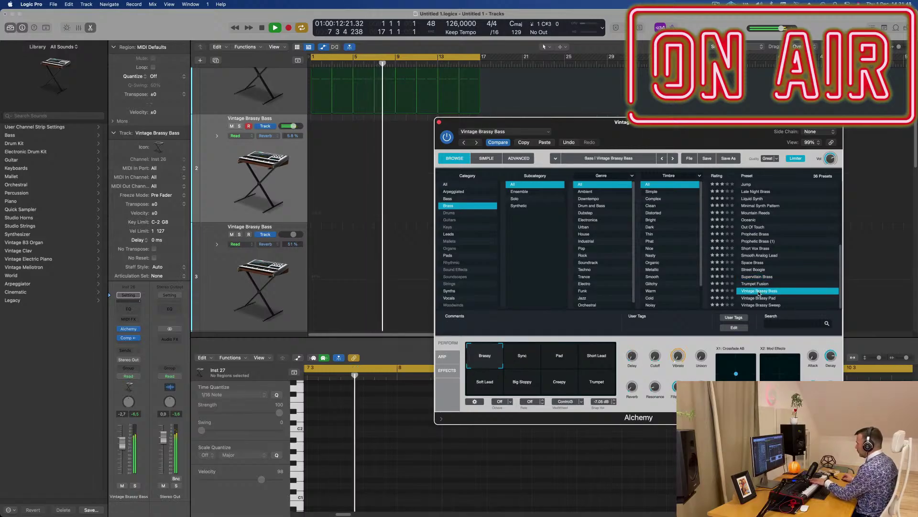
pyautogui.click(759, 271)
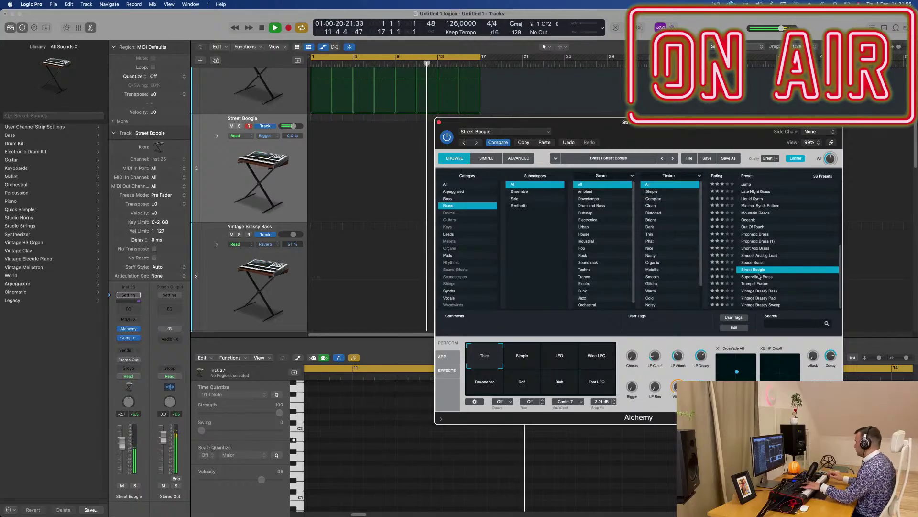
pyautogui.click(748, 262)
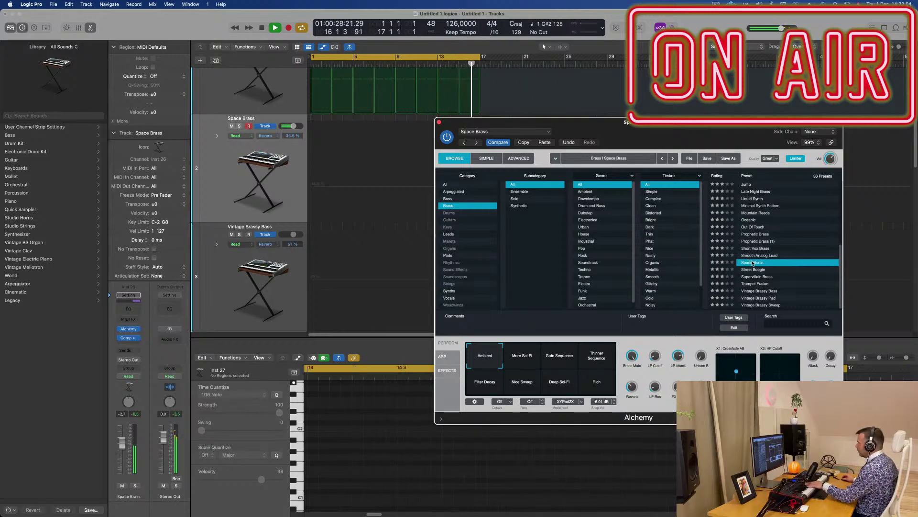
# Load Smooth Analog Lead on track 2, try its Unison and Harmony snapshots, and settle on Bright Brass
pyautogui.click(773, 255)
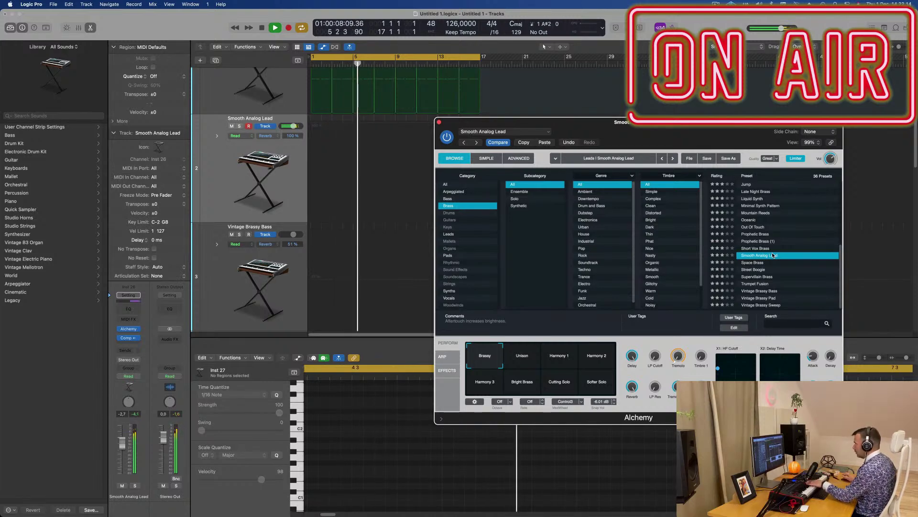
pyautogui.click(527, 355)
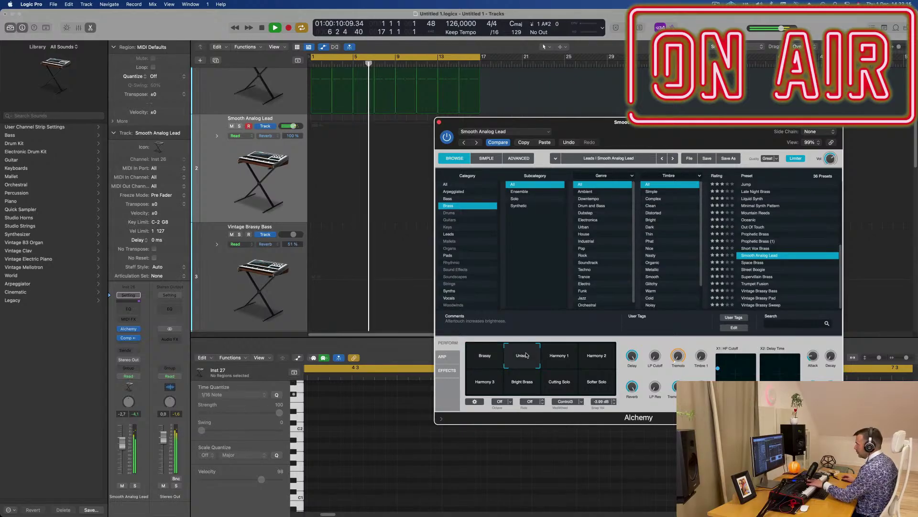
pyautogui.click(559, 357)
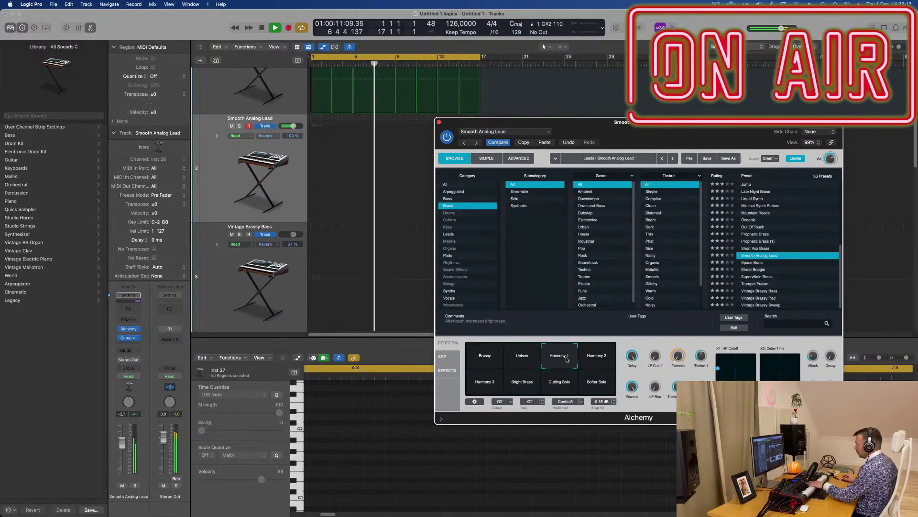
pyautogui.click(592, 361)
pyautogui.click(495, 385)
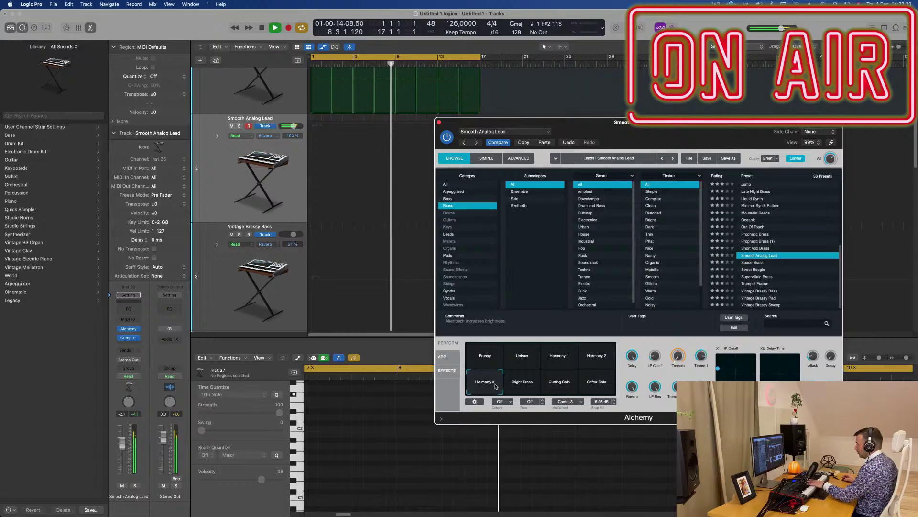
pyautogui.click(520, 382)
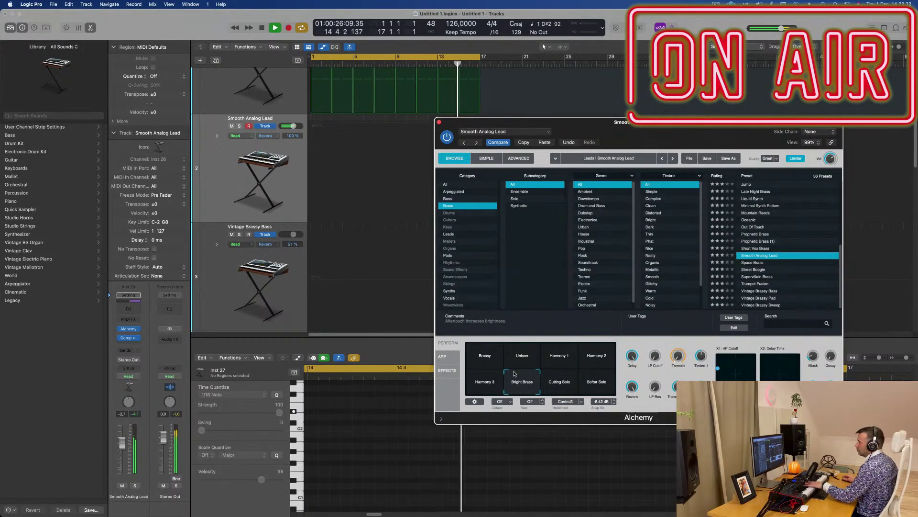
# Lower the Smooth Analog Lead volume to -7.2 dB and record a lead performance across the 16-bar cycle on track 2
pyautogui.click(126, 457)
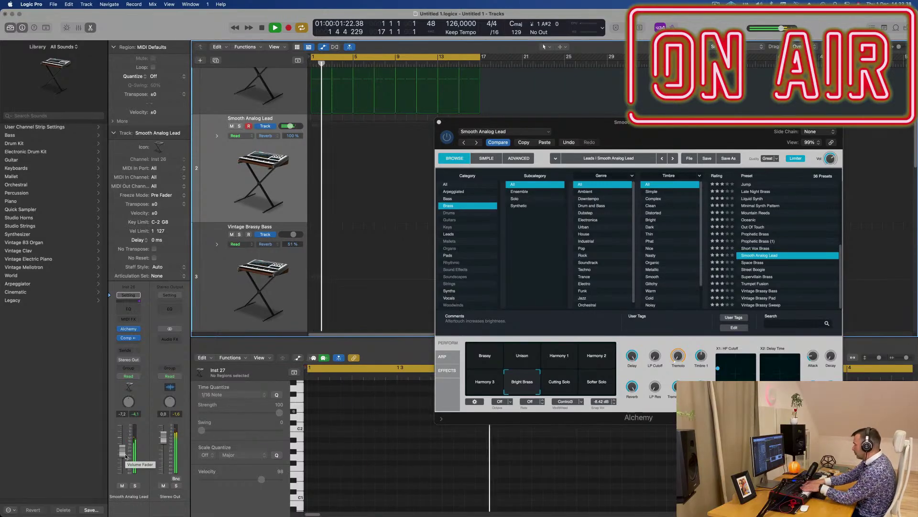
pyautogui.press('r')
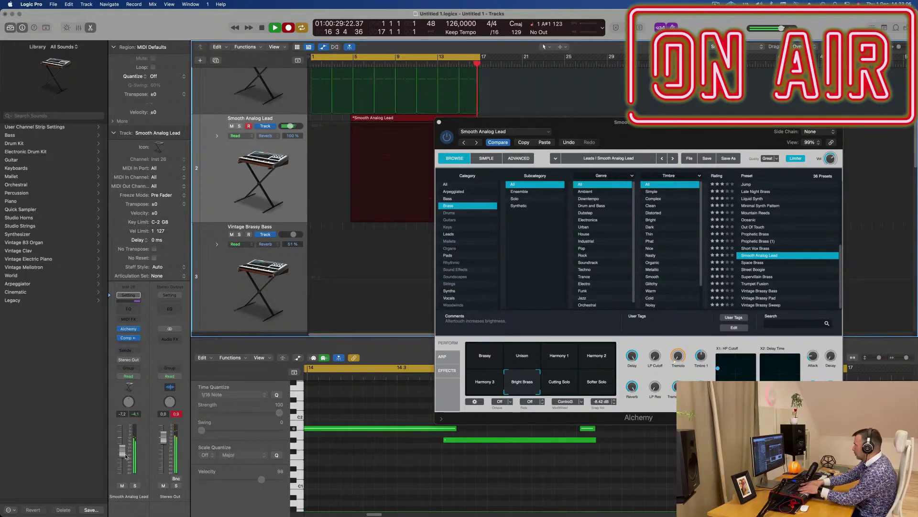
pyautogui.press('space')
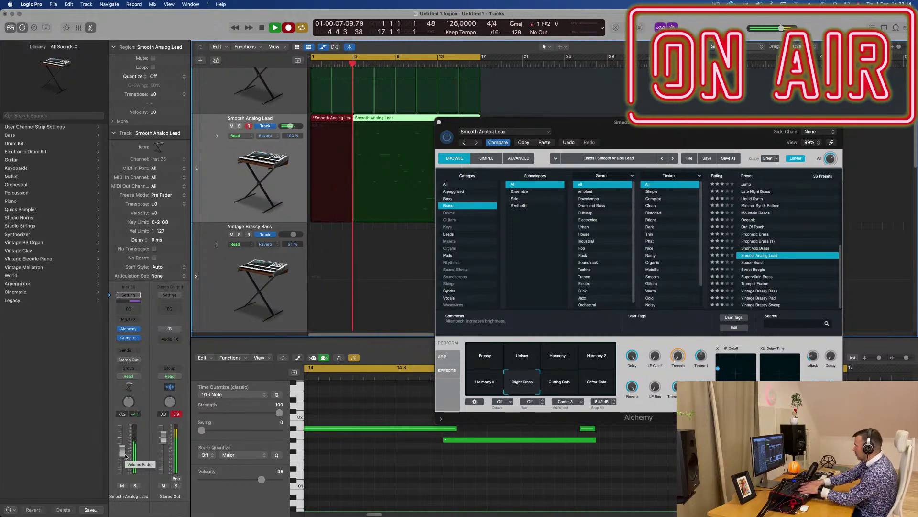
pyautogui.press('space')
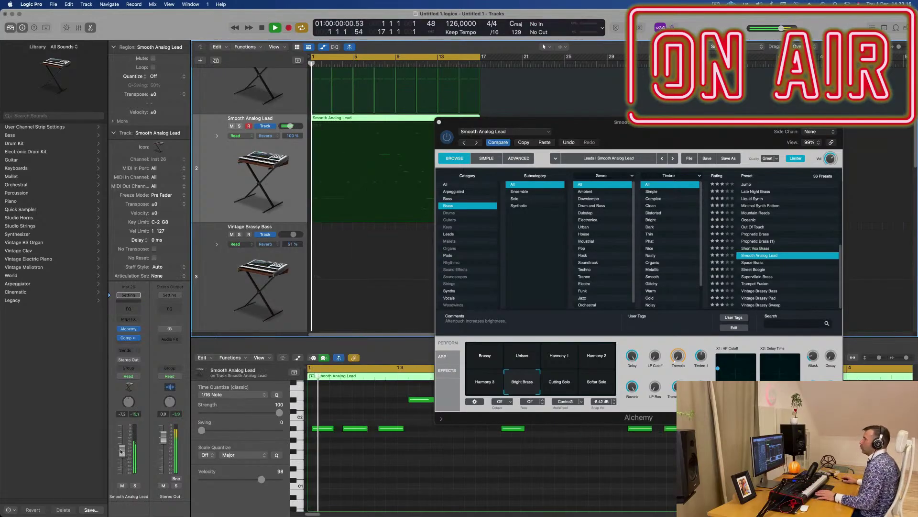
pyautogui.press('space')
# Move Alchemy clear of the Piano Roll and review the recorded lead notes while playing from bar 1
pyautogui.moveTo(515, 122); pyautogui.dragTo(707, 76)
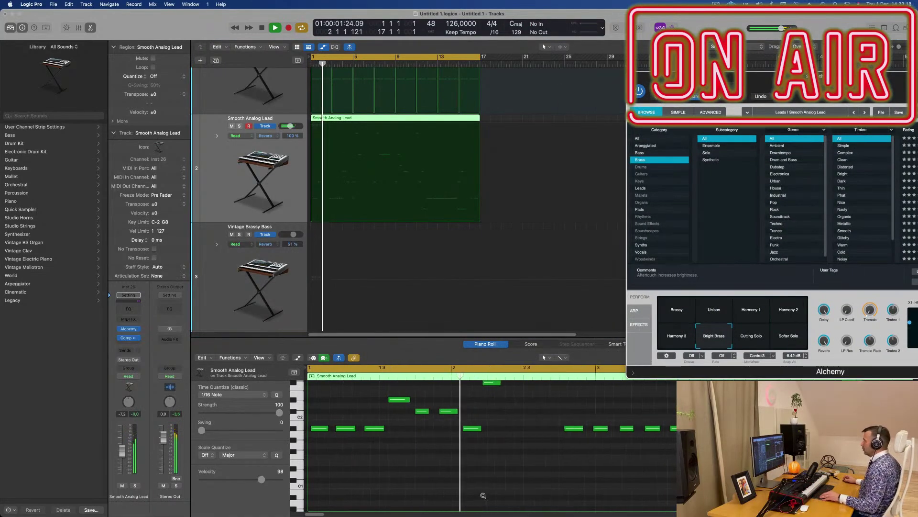
pyautogui.scroll(2, 463, 452)
pyautogui.scroll(-3, 463, 452)
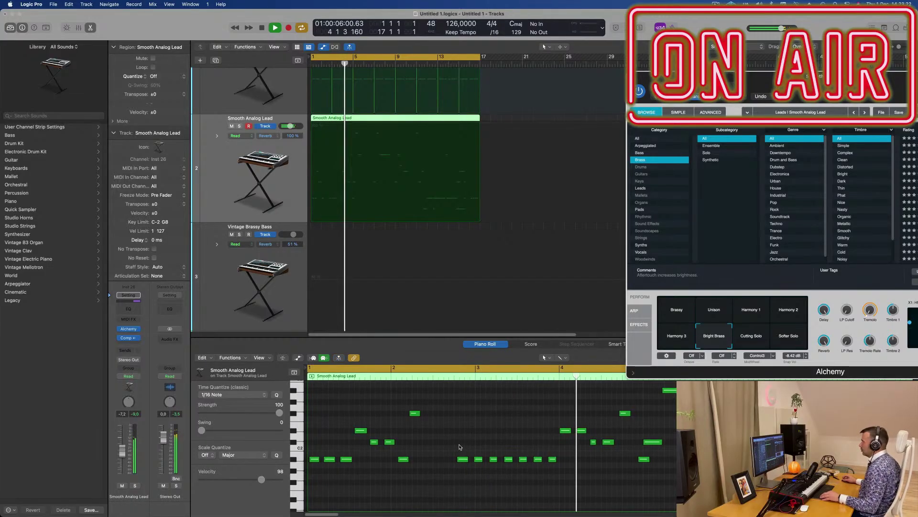
pyautogui.scroll(-1, 459, 447)
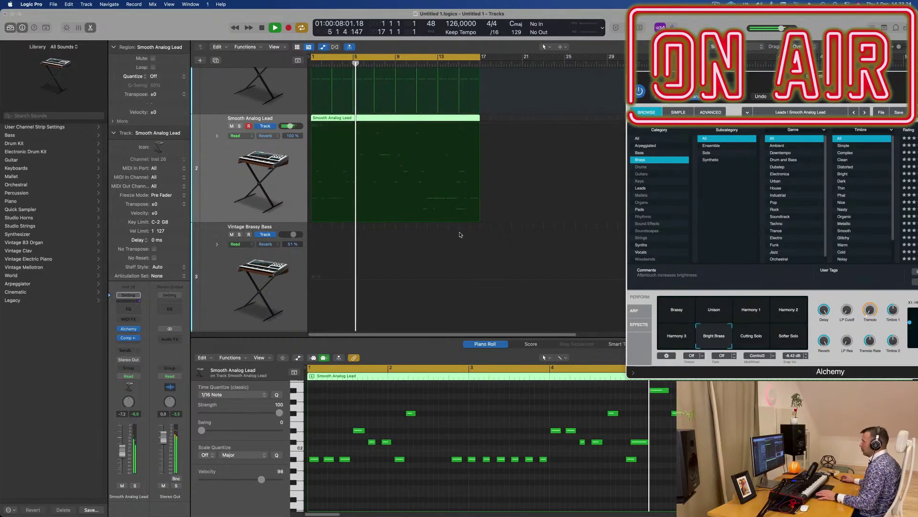
pyautogui.press('Return')
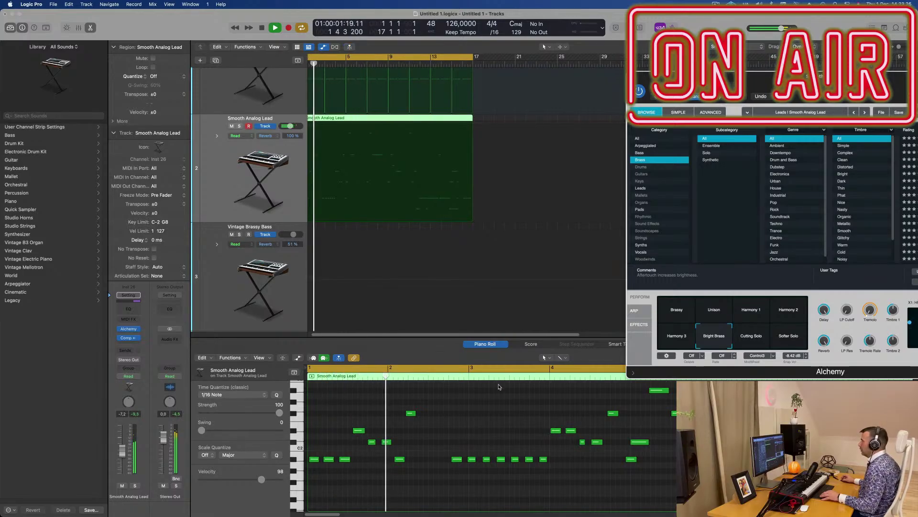
pyautogui.scroll(3, 359, 119)
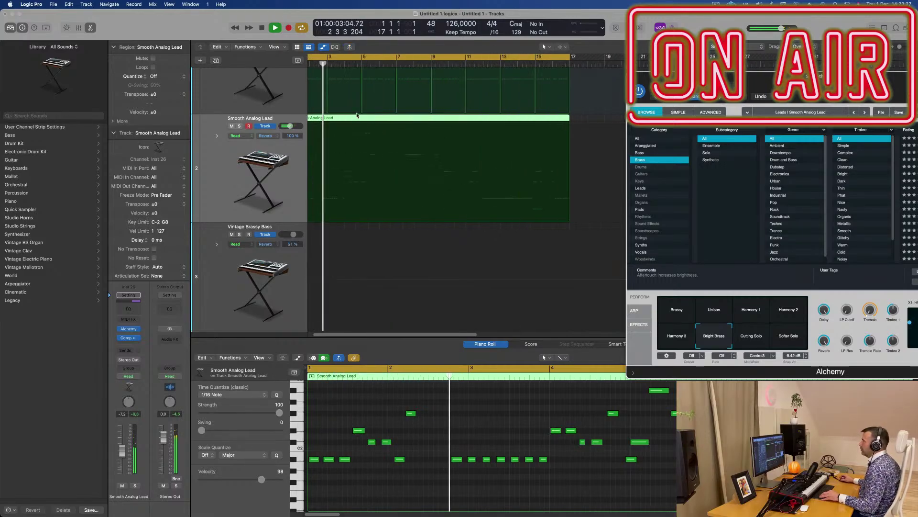
# Split the lead region at bar 3, delete its first two bars and move the remaining region to bar 1
pyautogui.keyDown('super'); pyautogui.doubleClick(328, 116); pyautogui.keyUp('super')
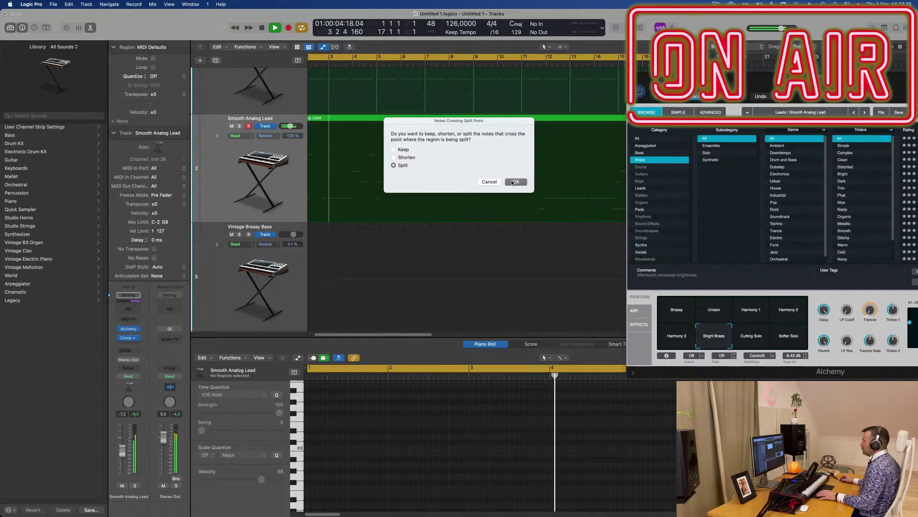
pyautogui.press('Return')
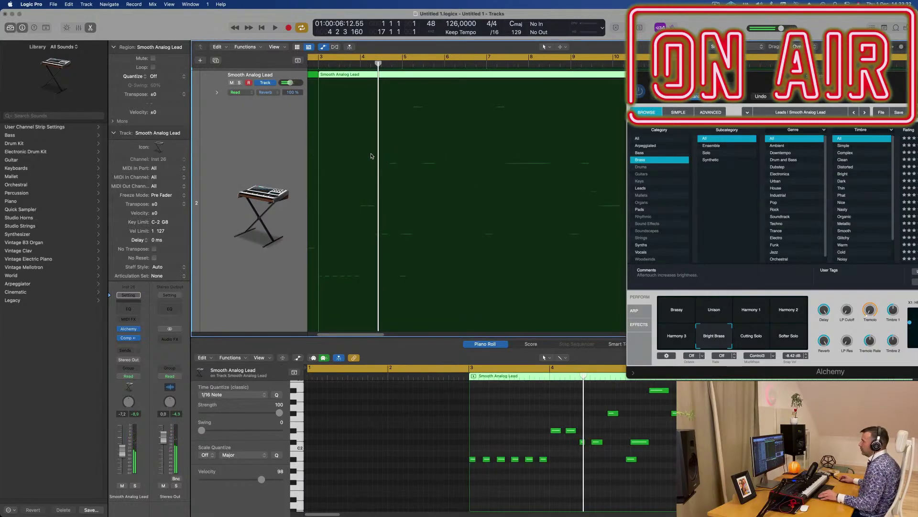
pyautogui.press('z')
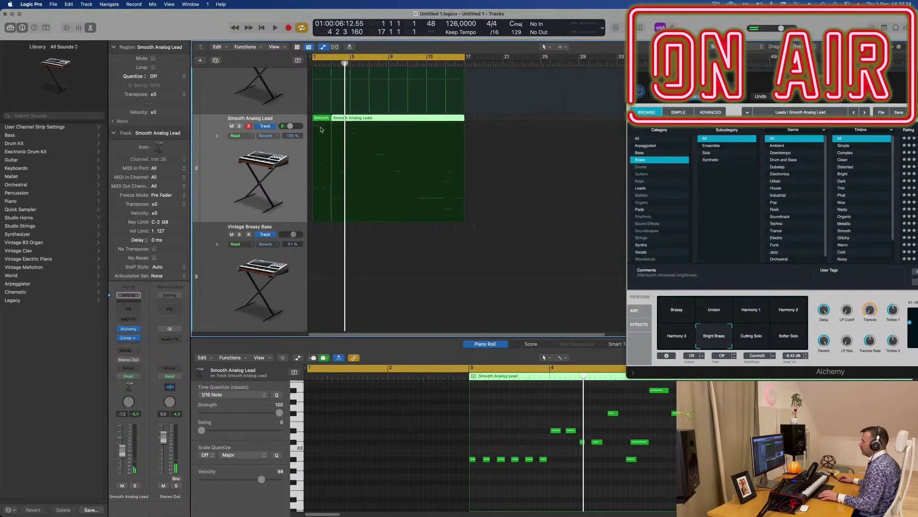
pyautogui.click(323, 122)
pyautogui.press('Delete')
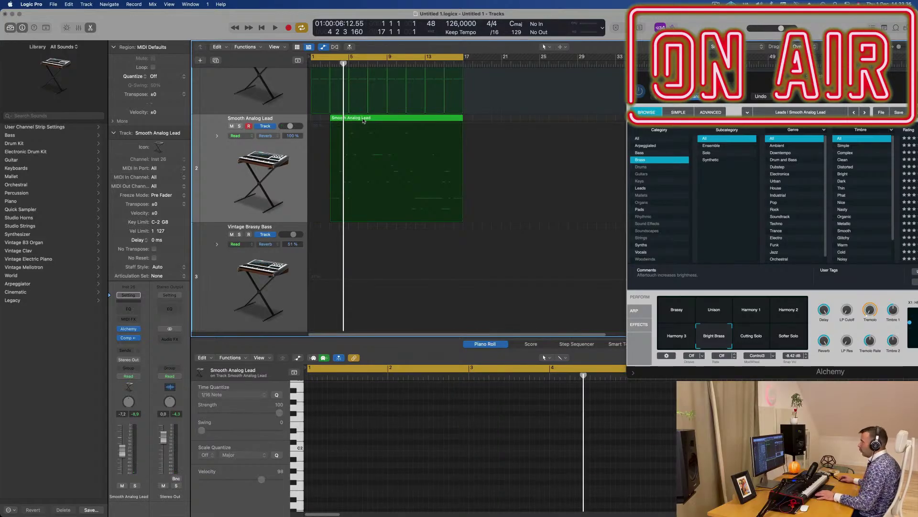
pyautogui.moveTo(363, 121); pyautogui.dragTo(346, 220)
pyautogui.press('space')
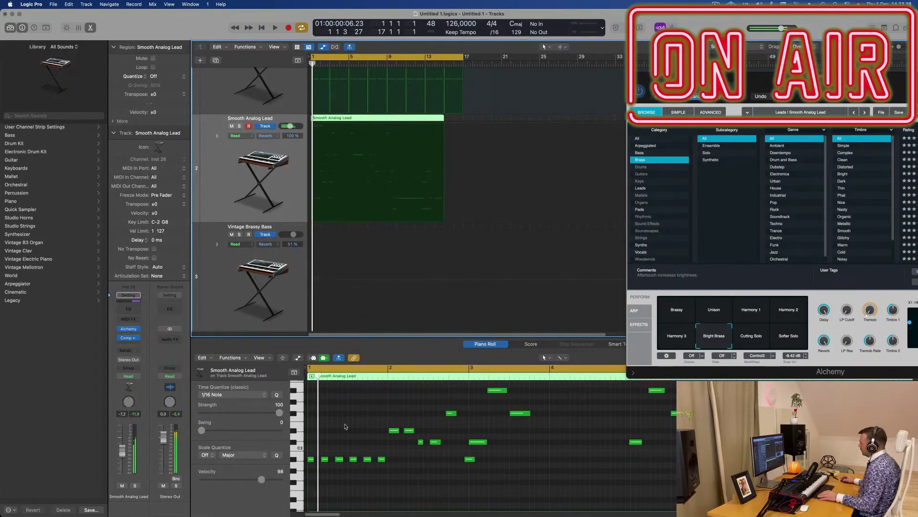
# Quantize all notes of the Smooth Analog Lead region to 1/16 notes and play them back from the start
pyautogui.click(346, 426)
pyautogui.press('super+a')
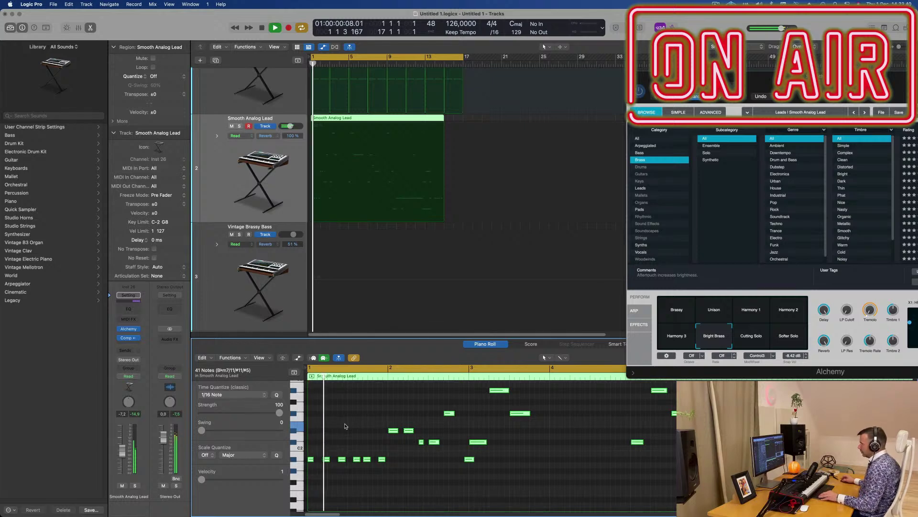
pyautogui.scroll(2, 345, 426)
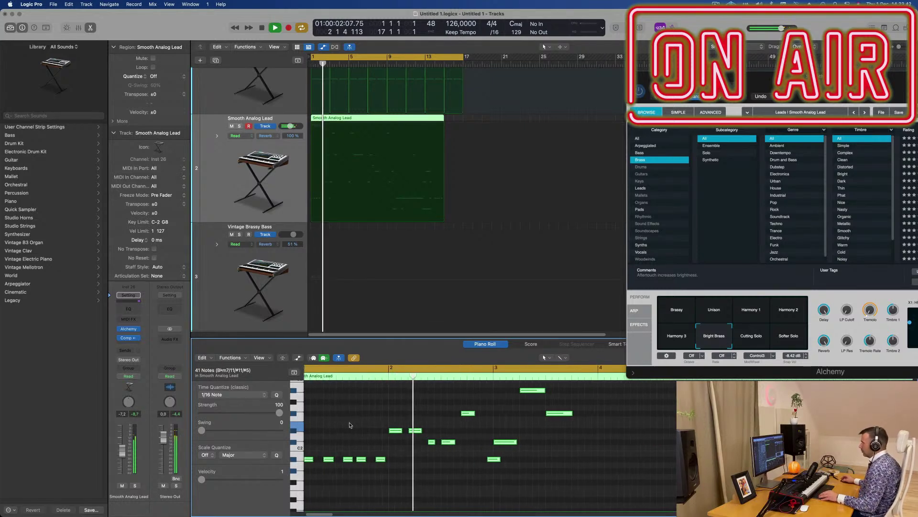
pyautogui.scroll(2, 351, 426)
pyautogui.scroll(-3, 352, 426)
pyautogui.press('Return')
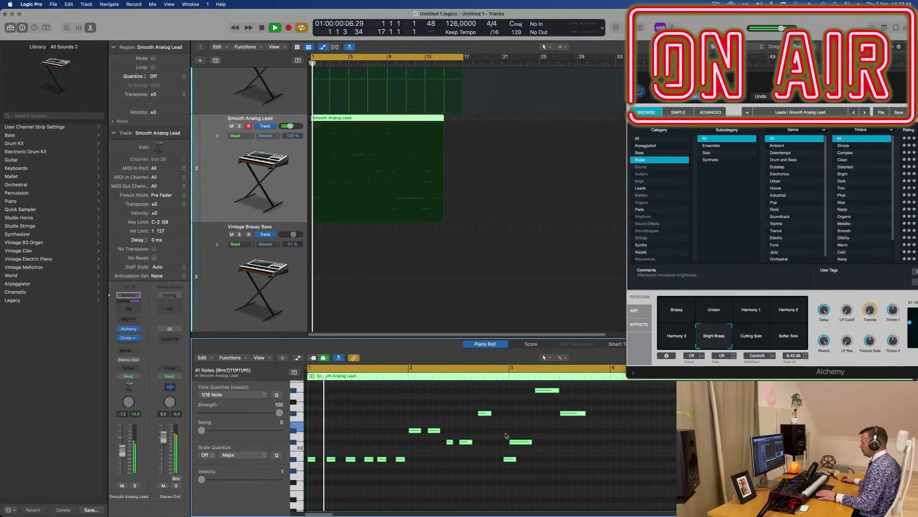
# Delete the three overlapping upper notes in bar 3 of the lead, keeping only the lowest one
pyautogui.click(523, 442)
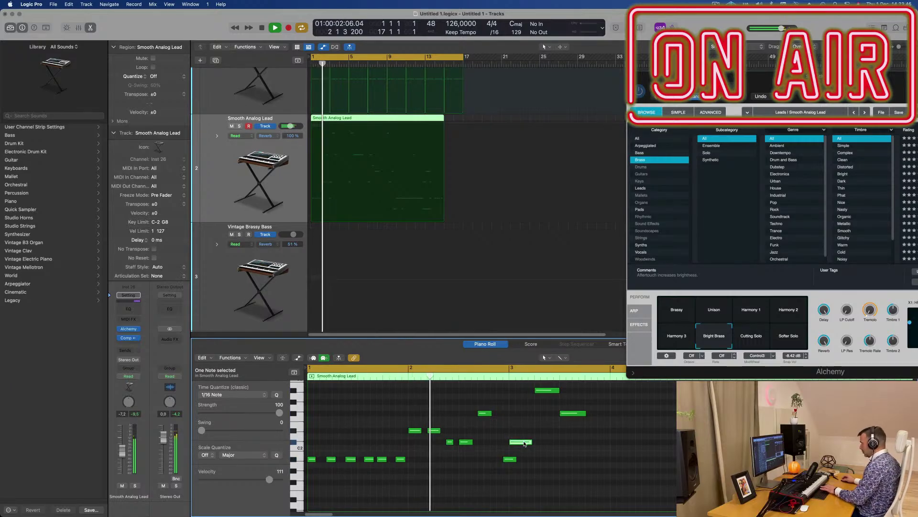
pyautogui.press('space')
pyautogui.scroll(-3, 517, 421)
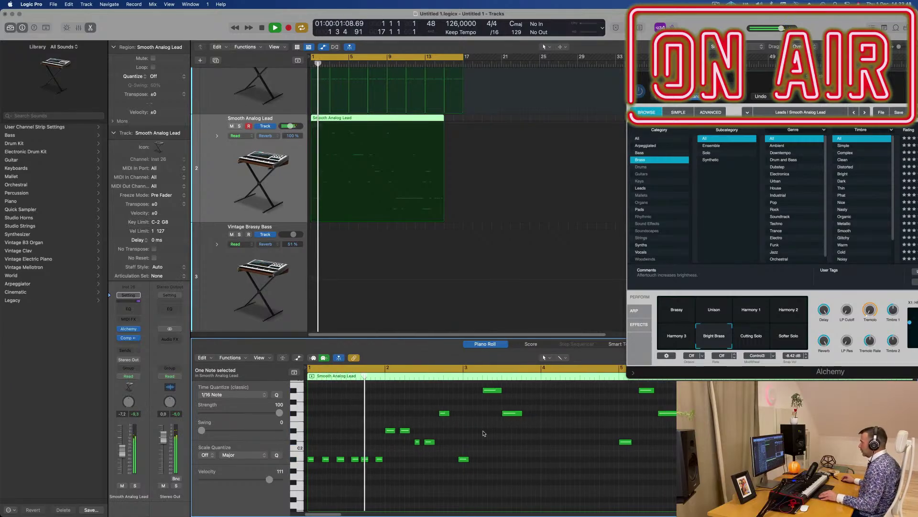
pyautogui.moveTo(484, 433); pyautogui.dragTo(515, 392)
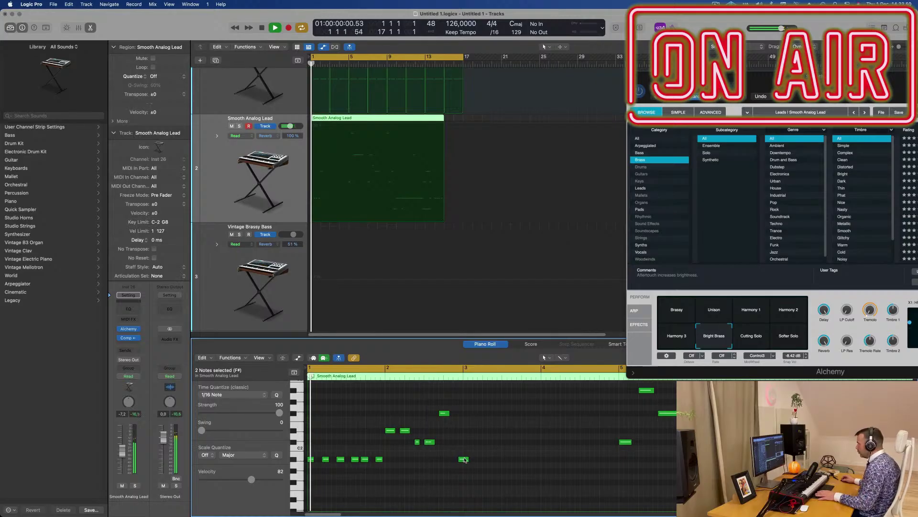
# Lengthen the low note at bar 3 until it ends at bar 5, and play the lead back
pyautogui.moveTo(468, 460); pyautogui.dragTo(621, 464)
pyautogui.moveTo(561, 464); pyautogui.dragTo(561, 464)
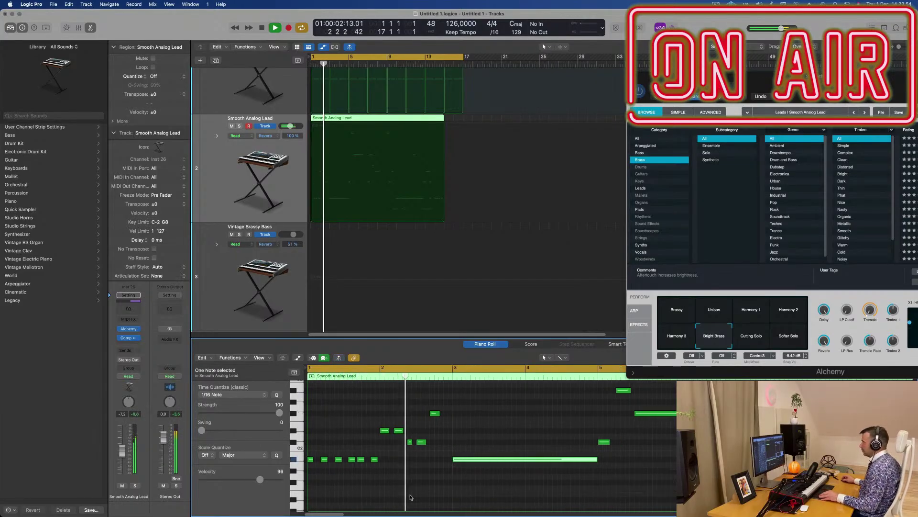
pyautogui.press('super+Left')
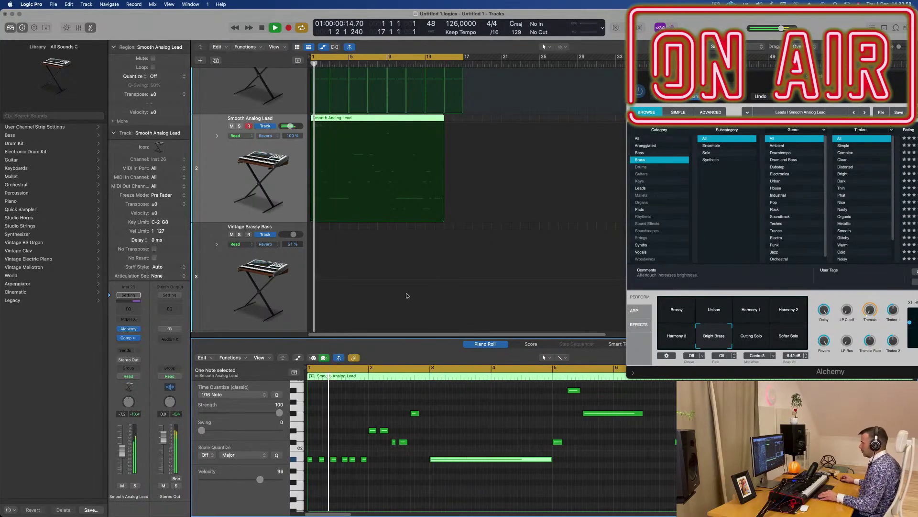
pyautogui.scroll(-1, 384, 290)
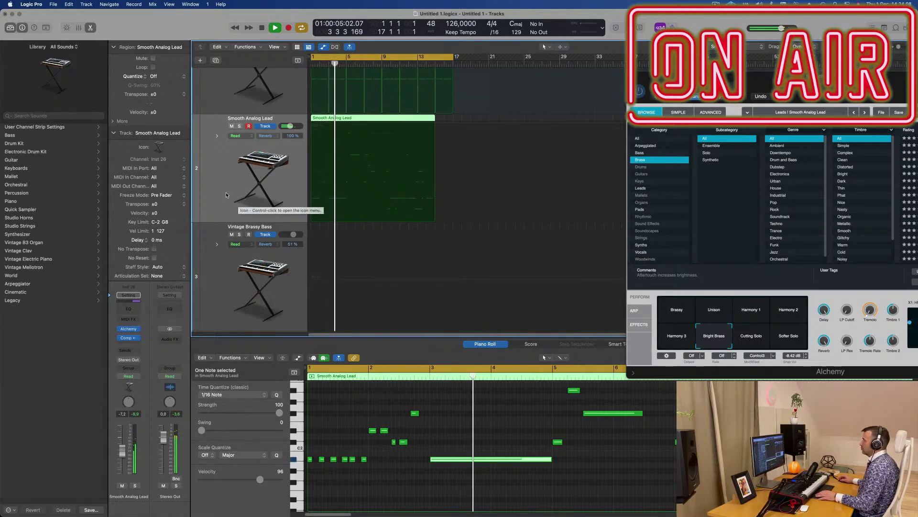
# Duplicate the Smooth Analog Lead track and copy the lead region from track 2 onto the new track 3 at bar 1
pyautogui.press('Return')
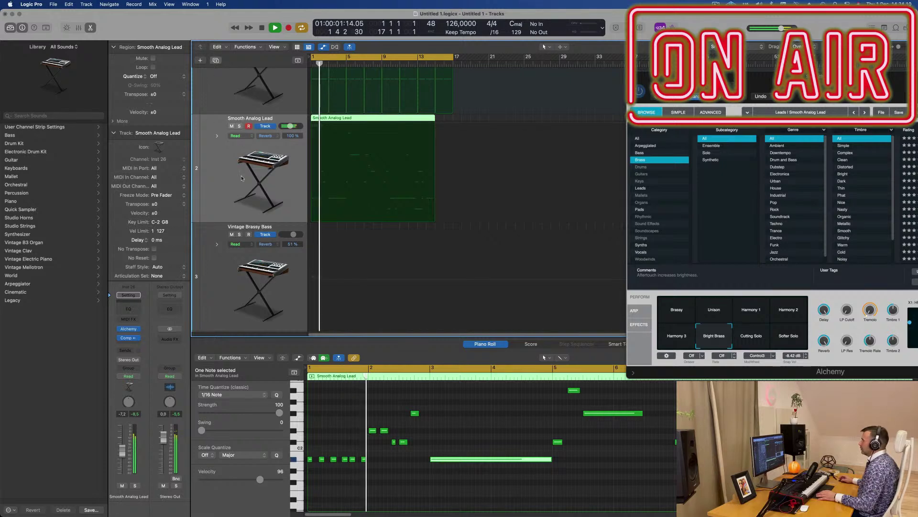
pyautogui.press('super+d')
pyautogui.press('Return')
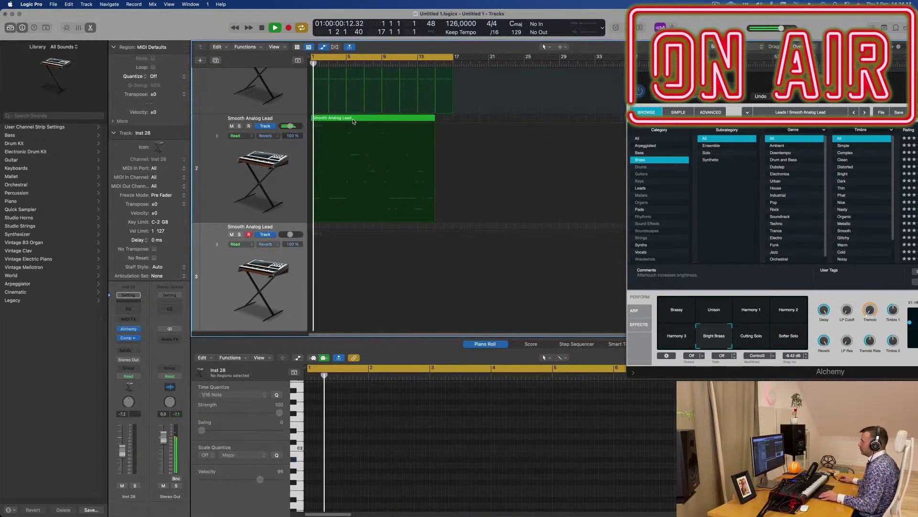
pyautogui.moveTo(353, 121); pyautogui.dragTo(353, 230)
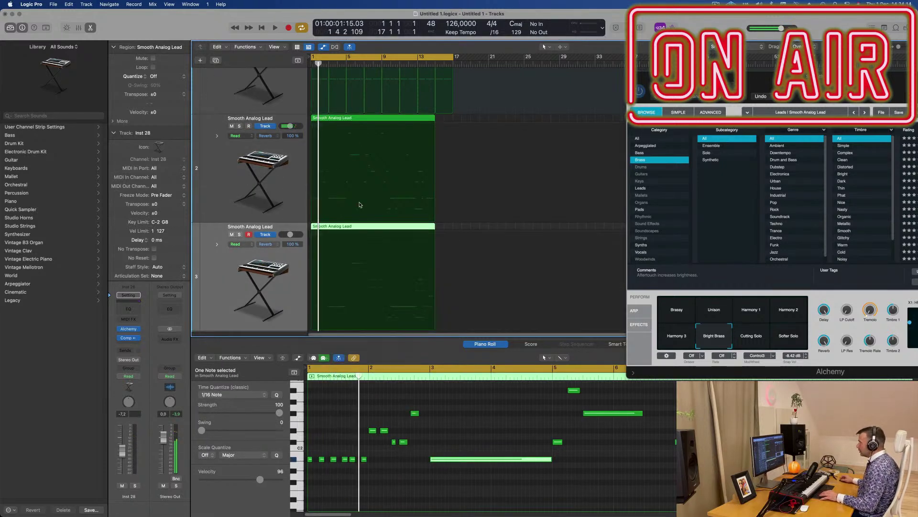
pyautogui.press('Return')
pyautogui.press('space')
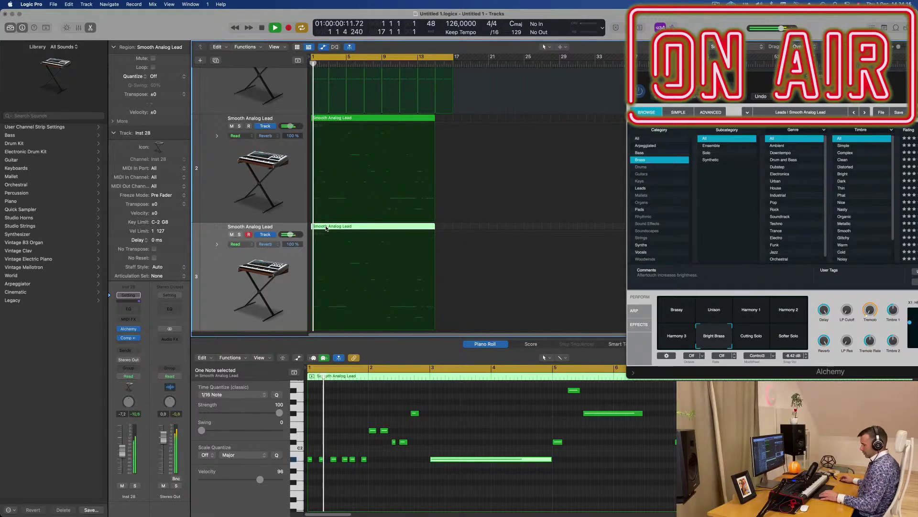
# Select the original lead on track 2 and check its playback from the start
pyautogui.press('space')
pyautogui.click(271, 189)
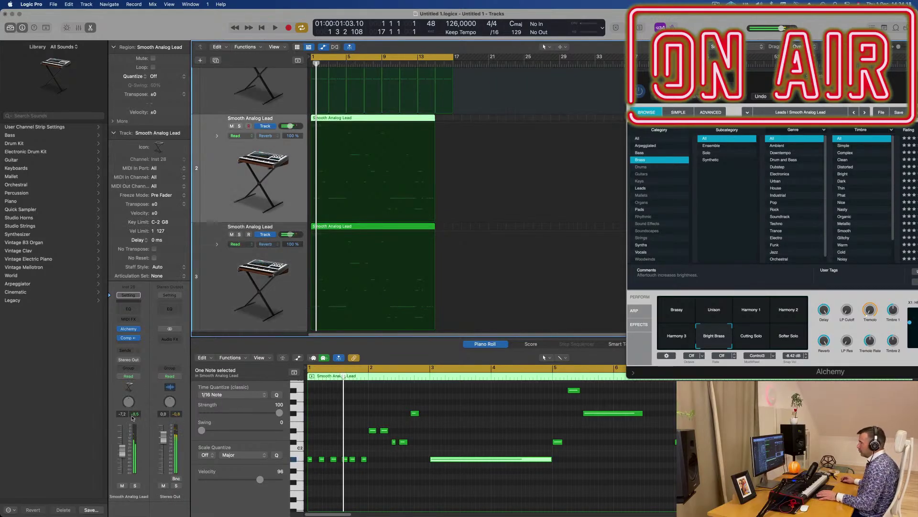
pyautogui.press('Return')
pyautogui.press('space')
pyautogui.press('space')
# In the track 3 copy, delete the short notes of the first two bars and move the long low note from bar 3 to bar 1
pyautogui.click(268, 287)
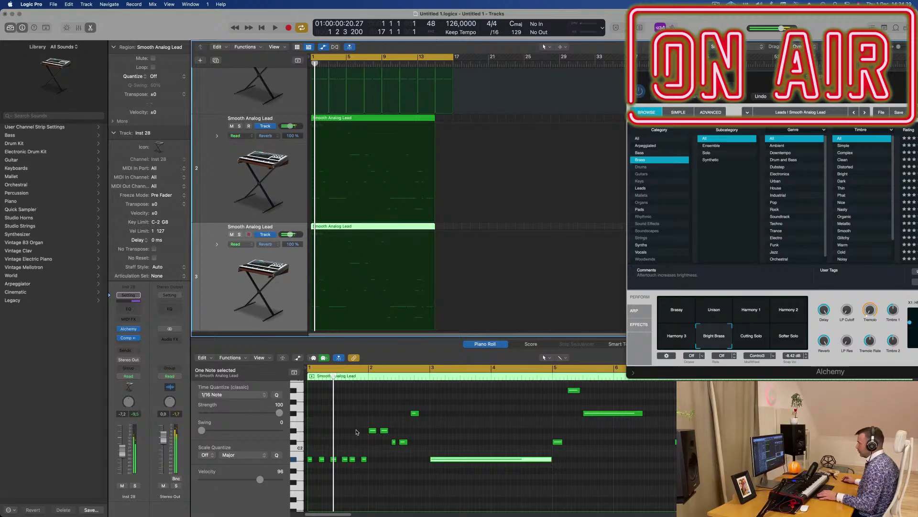
pyautogui.moveTo(425, 413); pyautogui.dragTo(307, 502)
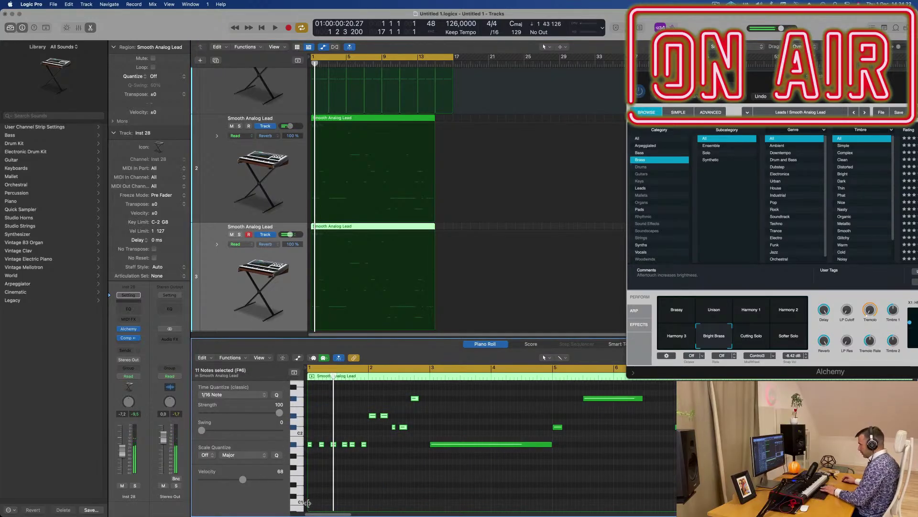
pyautogui.moveTo(451, 446); pyautogui.dragTo(326, 447)
pyautogui.press('space')
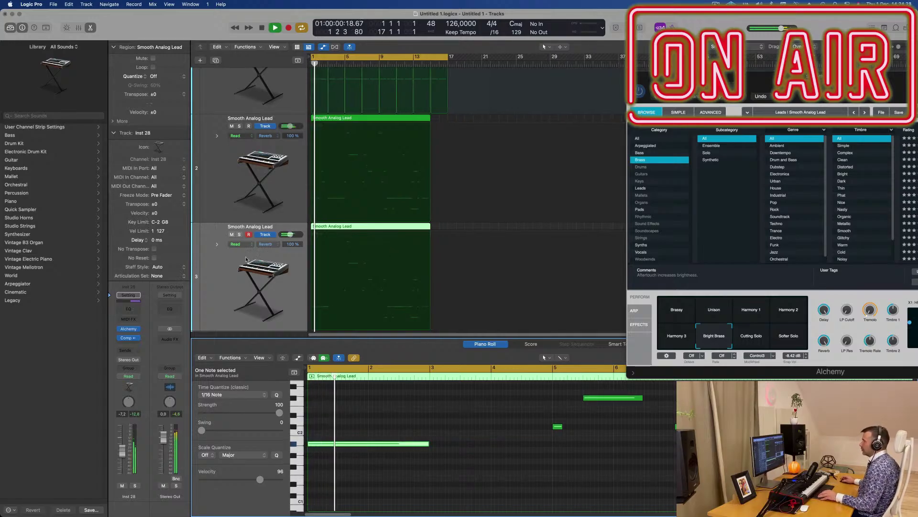
# Split the track 3 lead copy at bar 3, delete everything after the cut and select the remaining two-bar region
pyautogui.press('super+Left')
pyautogui.press('super+Right')
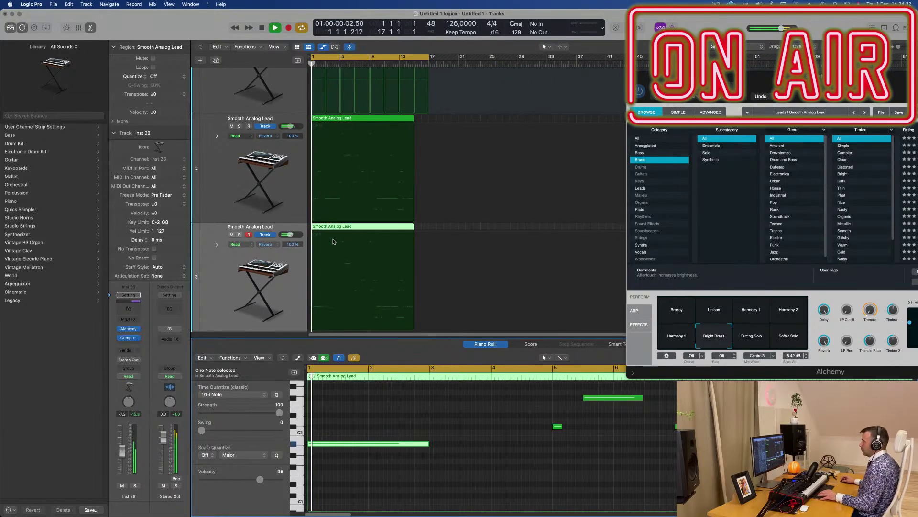
pyautogui.press('super+Right')
pyautogui.press('super+Right')
pyautogui.press('super+Right')
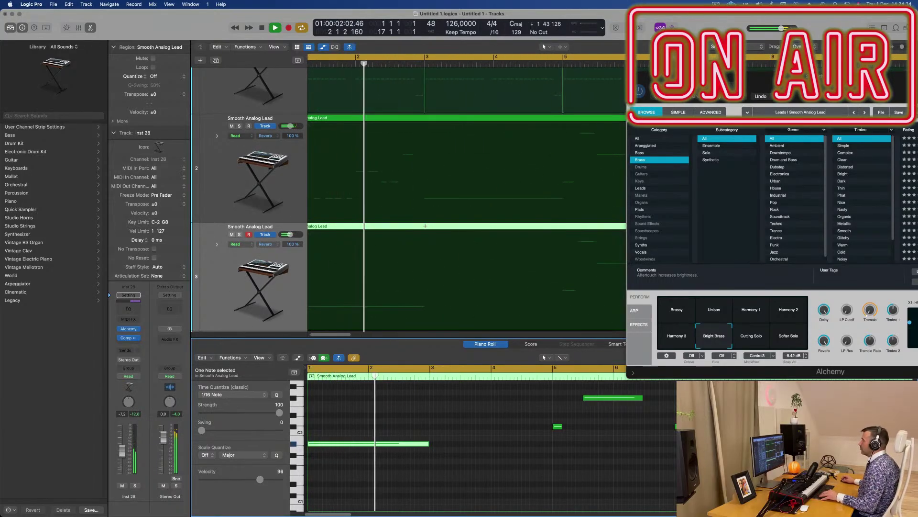
pyautogui.press('super+Right')
pyautogui.click(424, 226)
pyautogui.press('Delete')
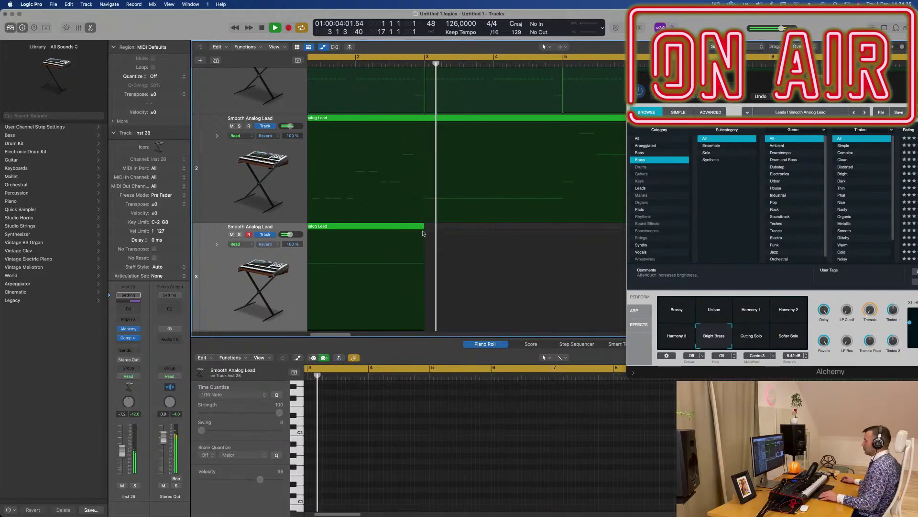
pyautogui.press('super+Left')
pyautogui.click(361, 229)
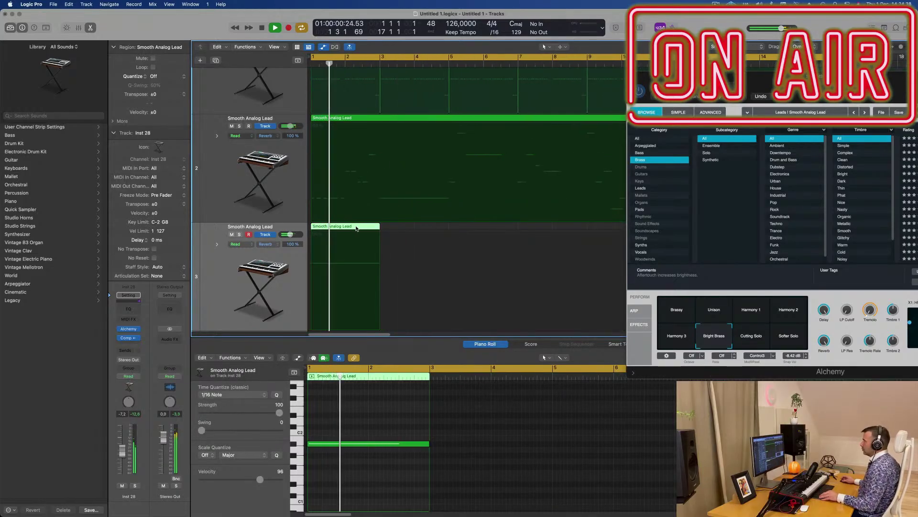
# Copy the two-bar lead region on track 3 to bar 3 and play the result from the start
pyautogui.press('super+Left')
pyautogui.hscroll(2, 356, 226)
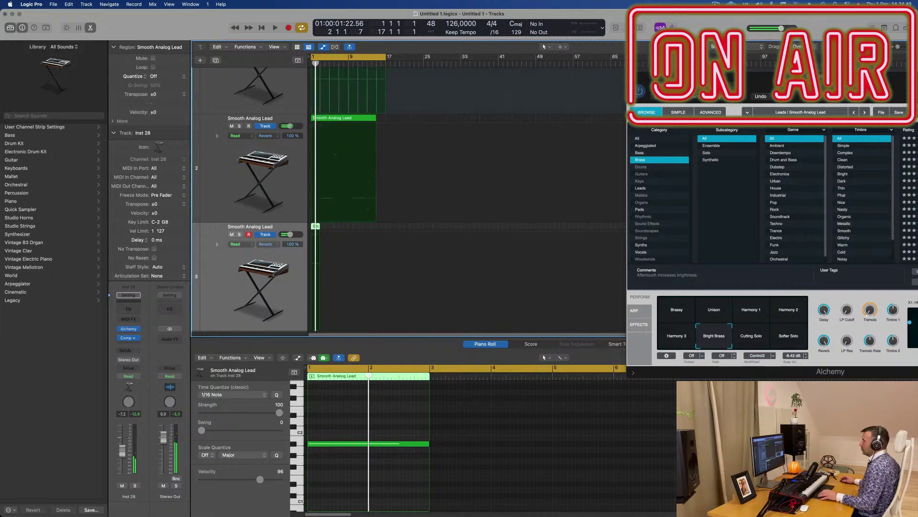
pyautogui.moveTo(332, 226); pyautogui.dragTo(378, 230)
pyautogui.hscroll(-2, 378, 230)
pyautogui.press('space')
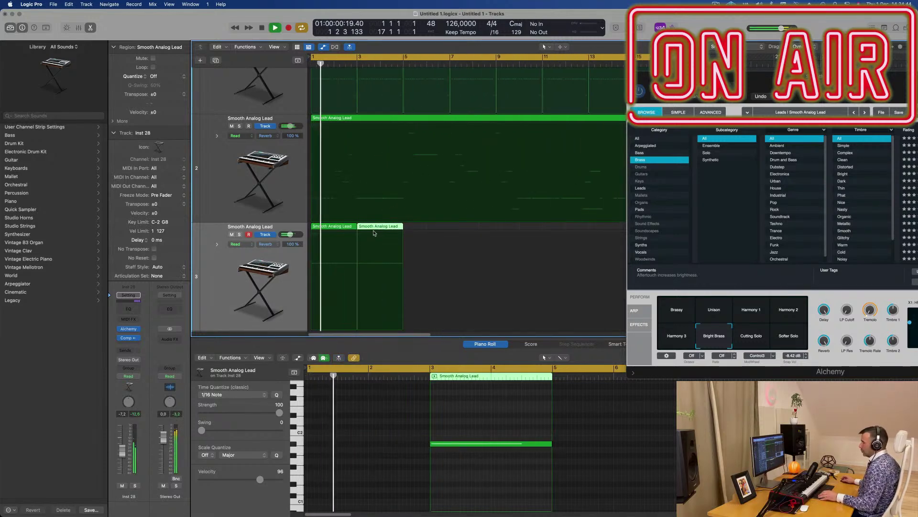
# Select both lead regions on track 3 and delete them, leaving the track empty
pyautogui.click(216, 269)
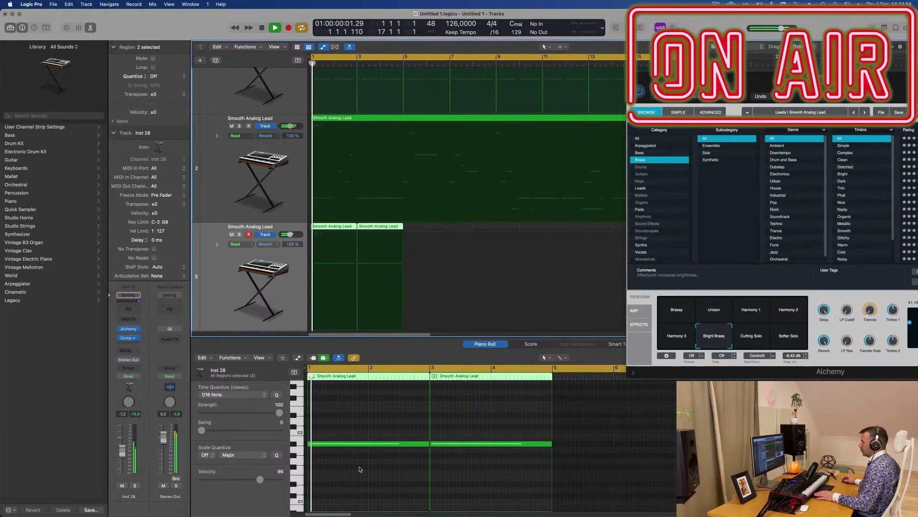
pyautogui.press('space')
pyautogui.click(412, 444)
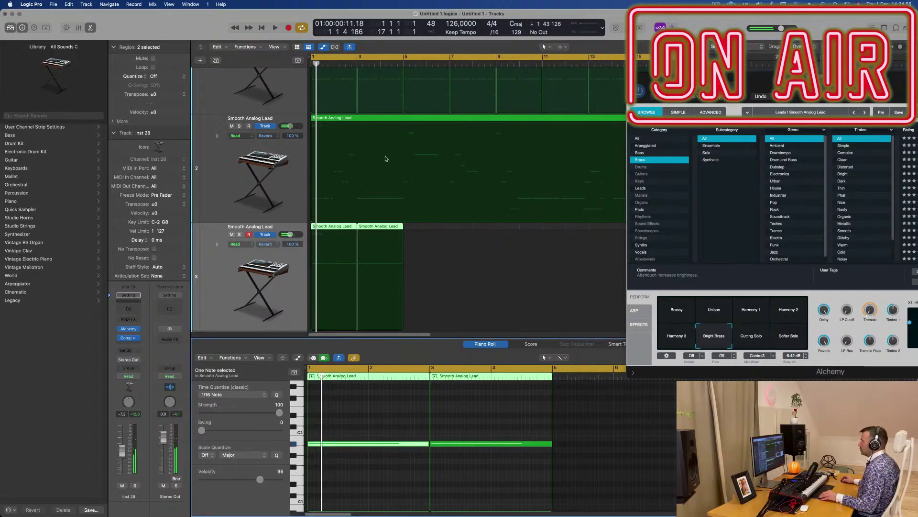
pyautogui.scroll(2, 385, 159)
pyautogui.press('space')
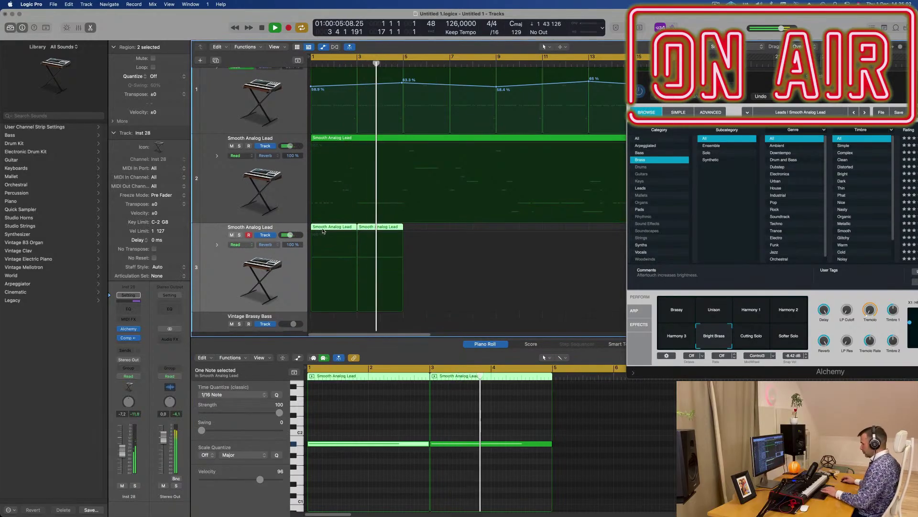
pyautogui.press('Delete')
pyautogui.scroll(1, 369, 228)
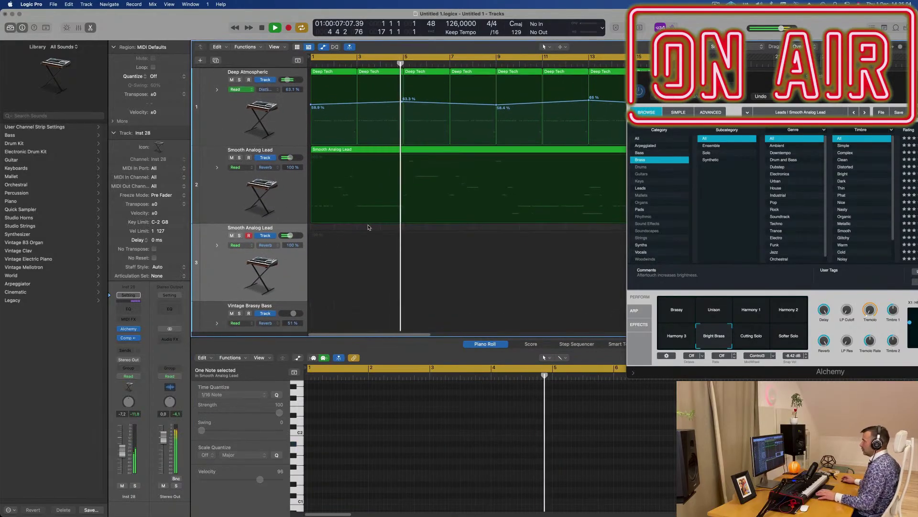
# Copy the first Deep Tech region from track 1 onto track 3 at bar 1
pyautogui.click(340, 73)
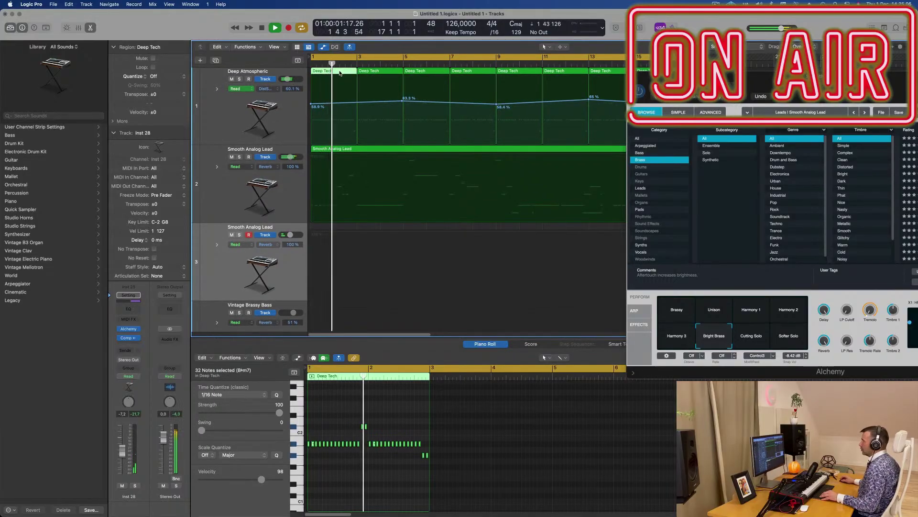
pyautogui.moveTo(341, 72); pyautogui.dragTo(323, 232)
pyautogui.press('space')
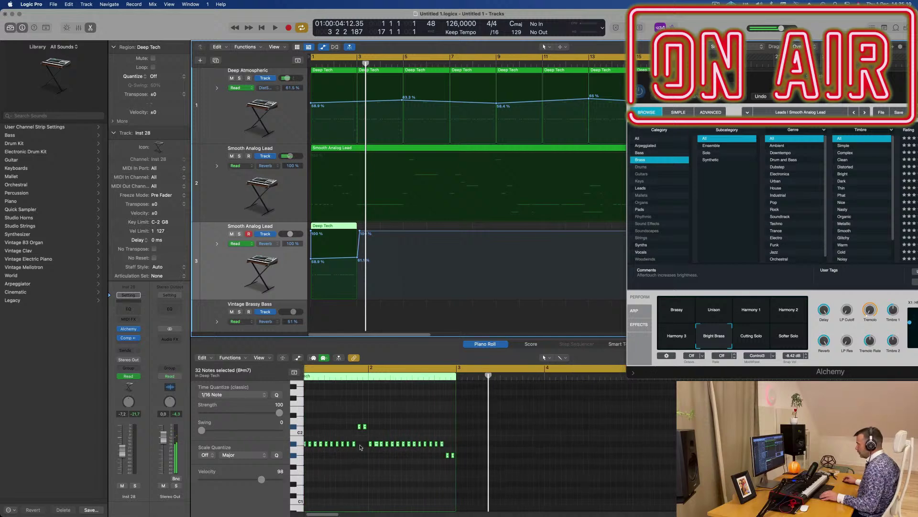
# In the track 3 Deep Tech copy, delete the repeated notes and stretch the remaining ones into sustained notes reaching the region's end
pyautogui.moveTo(361, 447); pyautogui.dragTo(297, 468)
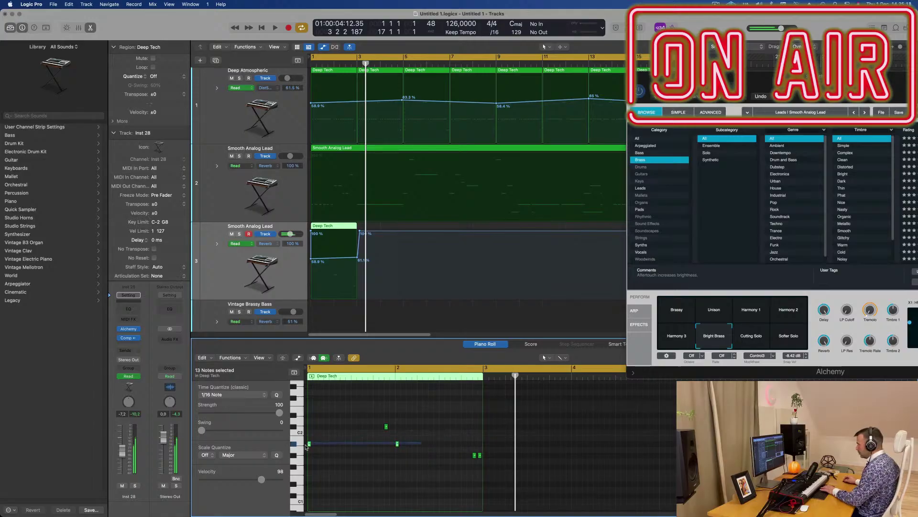
pyautogui.moveTo(310, 444); pyautogui.dragTo(394, 429)
pyautogui.click(386, 425)
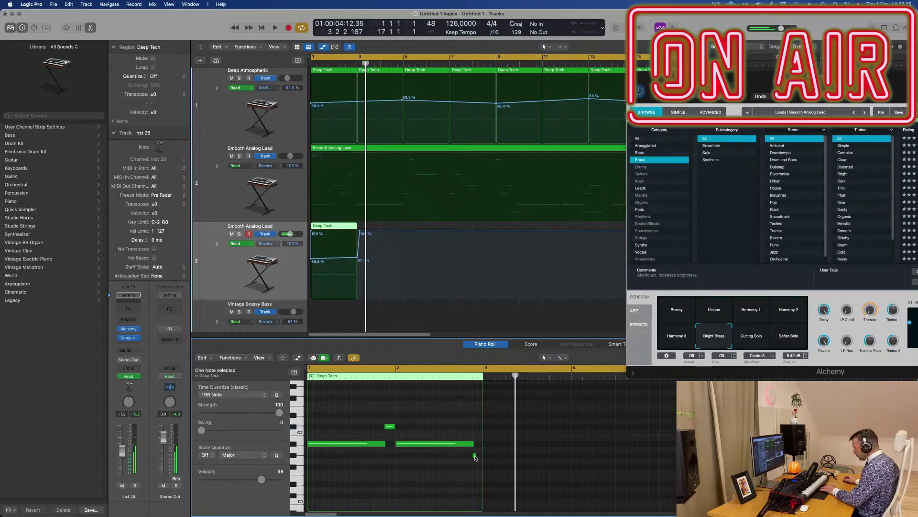
pyautogui.moveTo(475, 457); pyautogui.dragTo(482, 457)
pyautogui.press('space')
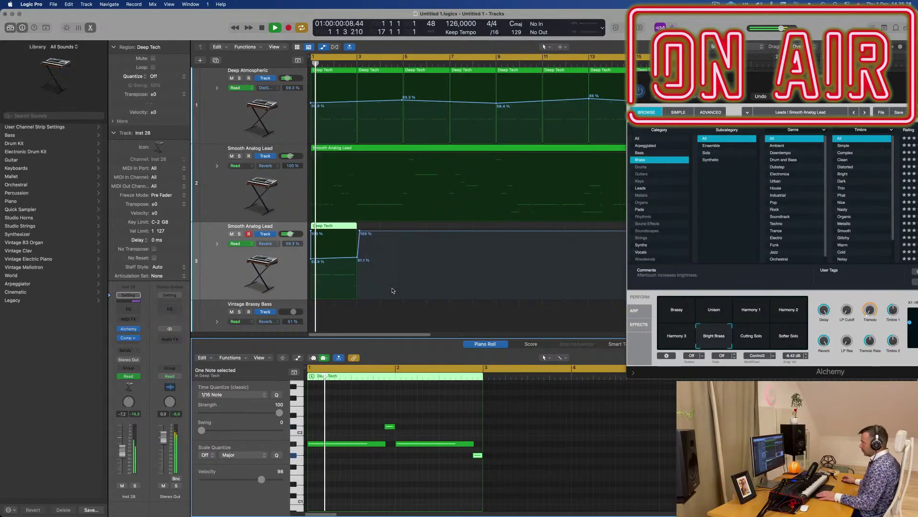
# Clear the copied automation from track 3 and solo the track with its Alchemy instrument open
pyautogui.click(268, 287)
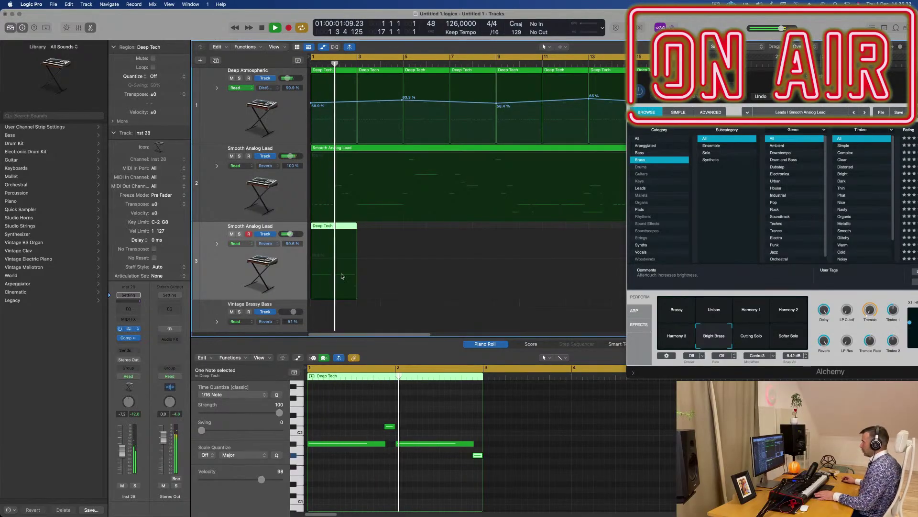
pyautogui.press('v')
pyautogui.moveTo(498, 103); pyautogui.dragTo(706, 125)
pyautogui.press('Return')
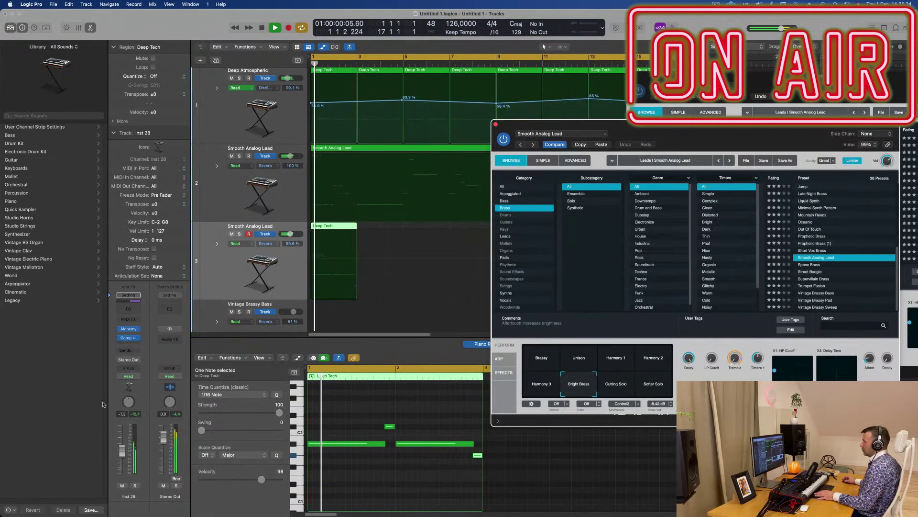
pyautogui.click(135, 486)
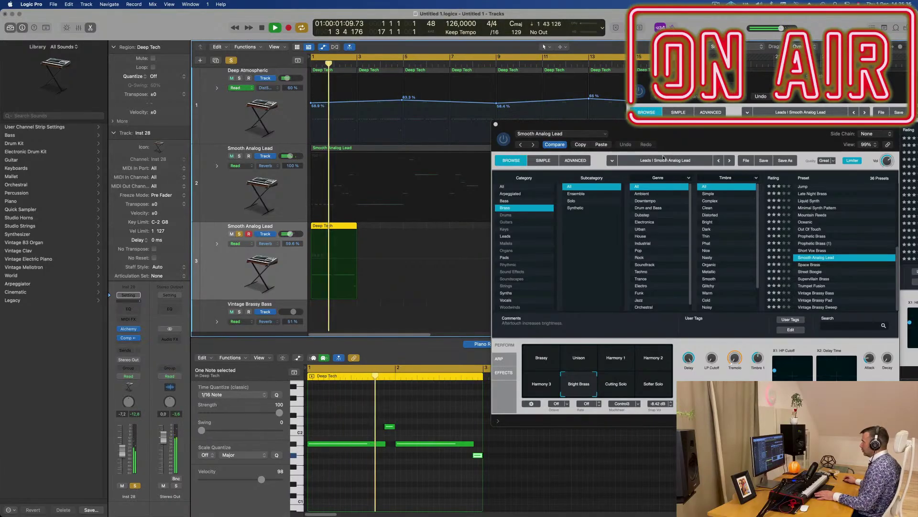
pyautogui.moveTo(707, 132); pyautogui.dragTo(691, 111)
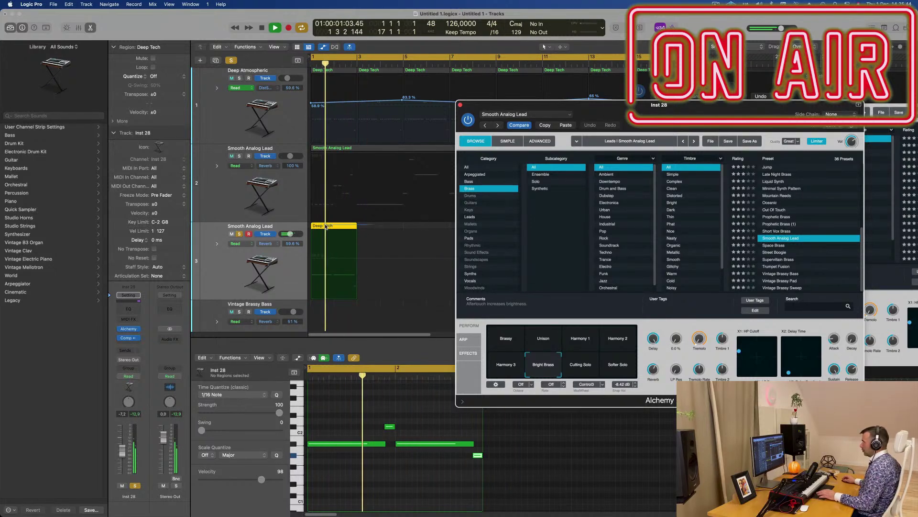
# Repeat the Deep Tech region on track 3 at bar 3 and move the Alchemy window clear of the note editor
pyautogui.press('super+r')
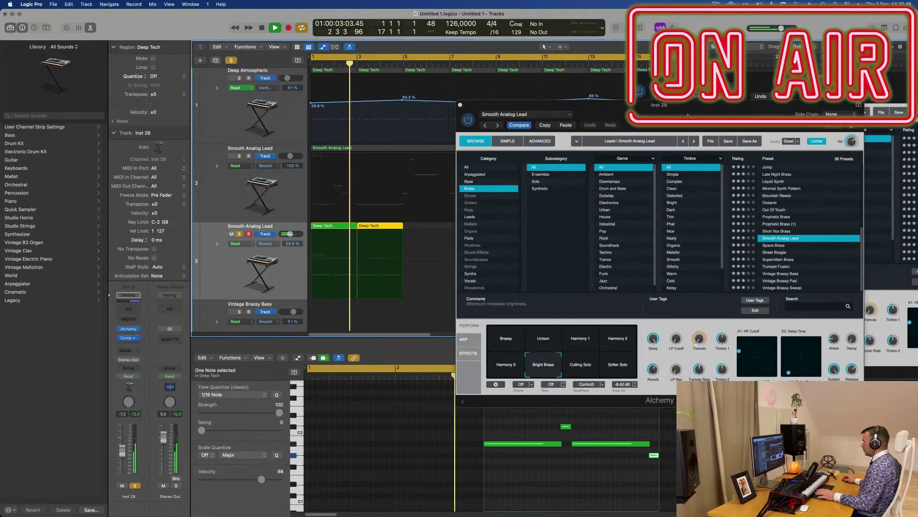
pyautogui.moveTo(717, 106); pyautogui.dragTo(722, 143)
pyautogui.press('space')
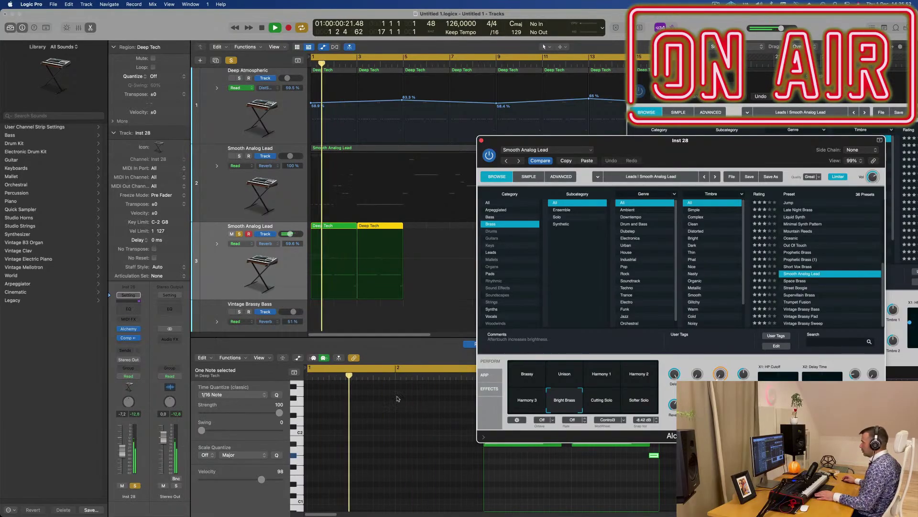
pyautogui.moveTo(593, 141); pyautogui.dragTo(887, 145)
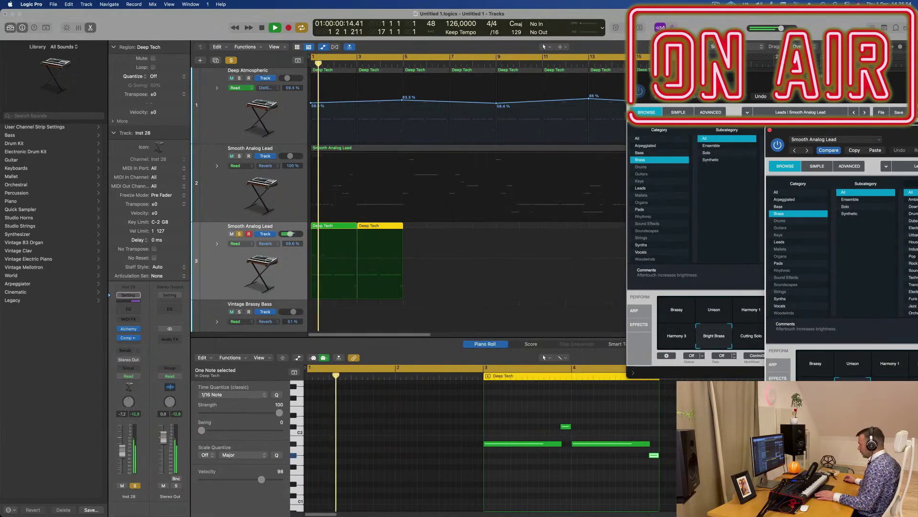
# In the bar 3 region on track 3, slightly lengthen the short high note and the last low note
pyautogui.click(573, 444)
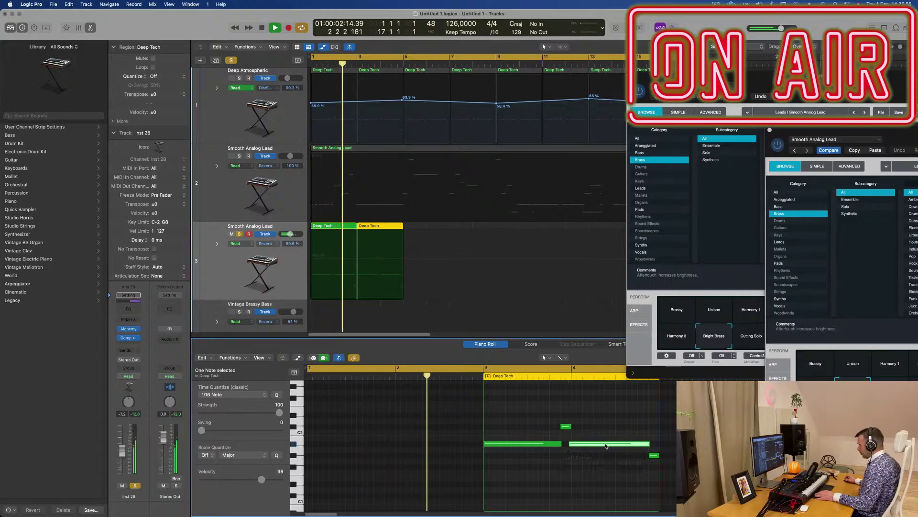
pyautogui.press('Delete')
pyautogui.moveTo(571, 426); pyautogui.dragTo(575, 429)
pyautogui.press('super+z')
pyautogui.click(662, 456)
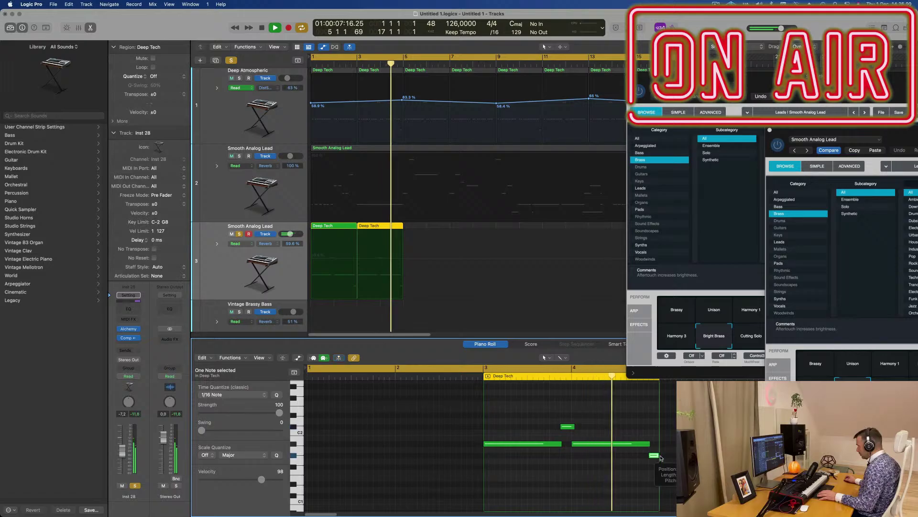
pyautogui.click(599, 408)
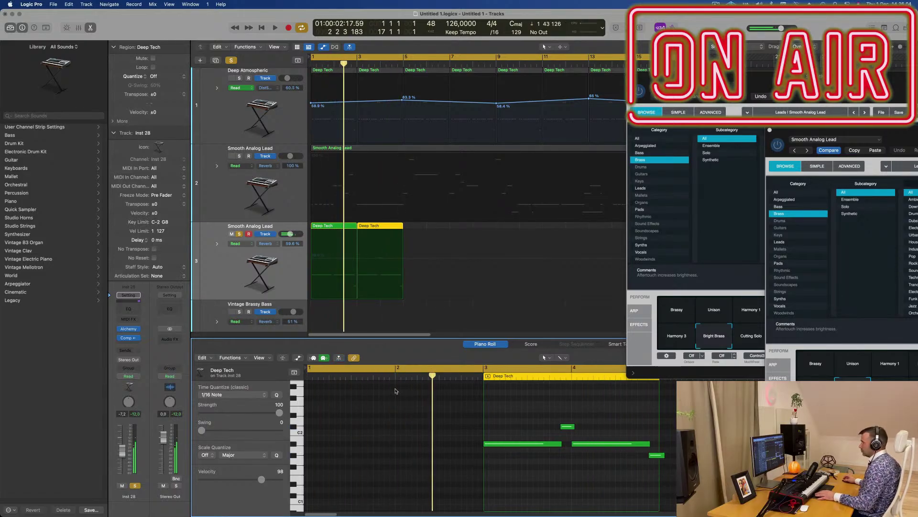
# Replace the Deep Tech region at bar 1 of track 3 with the edited copy from bar 3
pyautogui.click(342, 226)
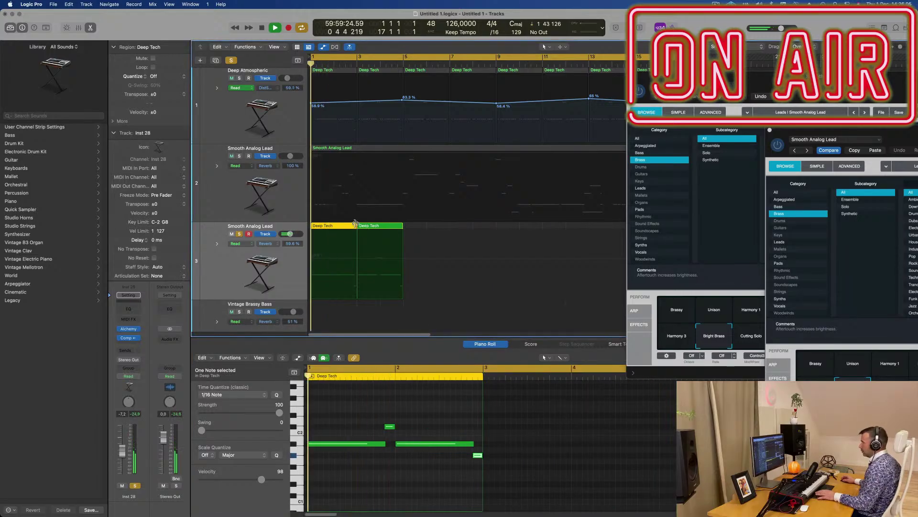
pyautogui.moveTo(378, 227); pyautogui.dragTo(332, 229)
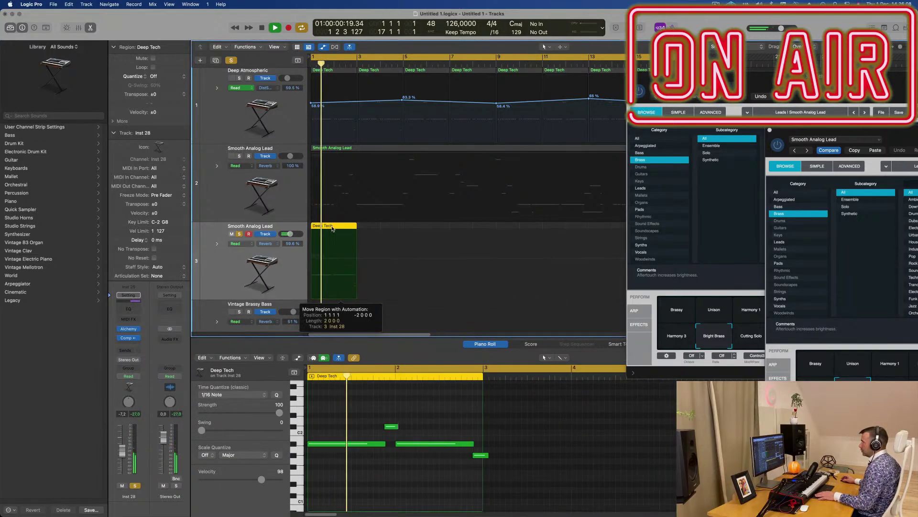
pyautogui.press('super+Left')
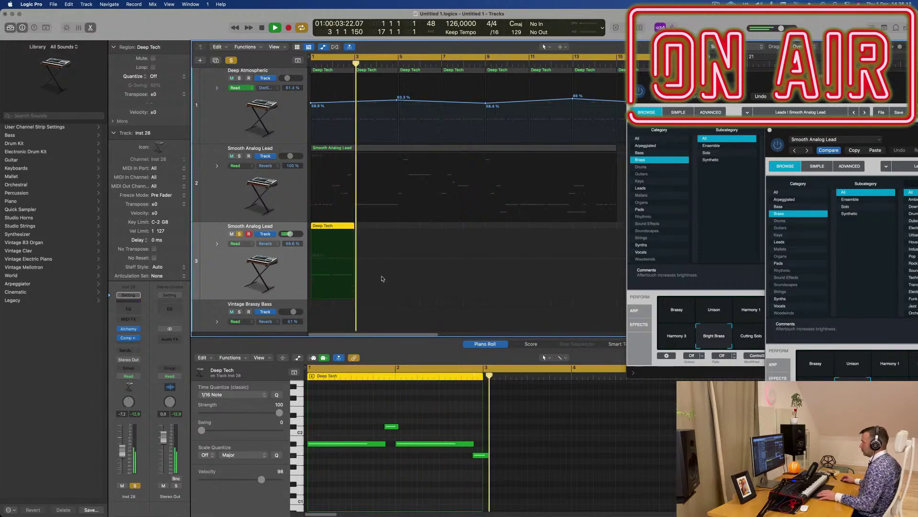
# Repeat the edited Deep Tech region at bar 3 of track 3 and join both into one four-bar region
pyautogui.press('Return')
pyautogui.press('super+r')
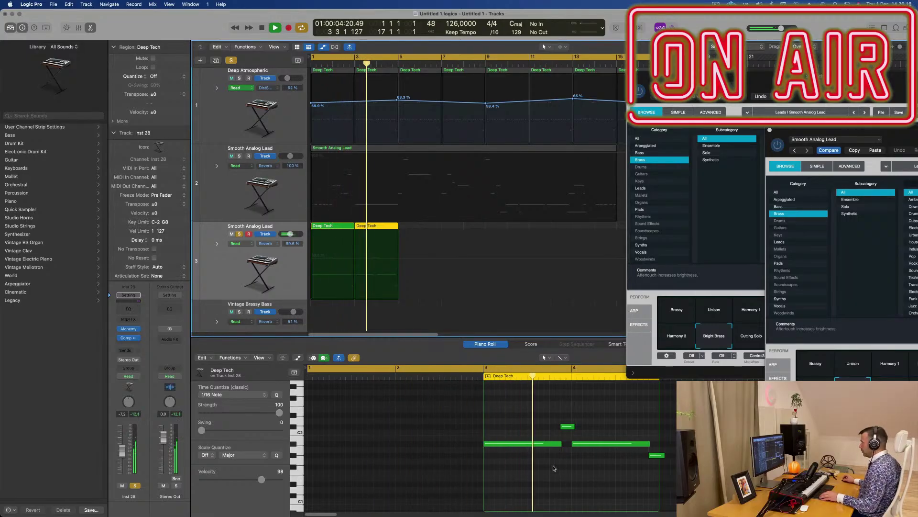
pyautogui.scroll(-2, 477, 458)
pyautogui.scroll(-2, 451, 453)
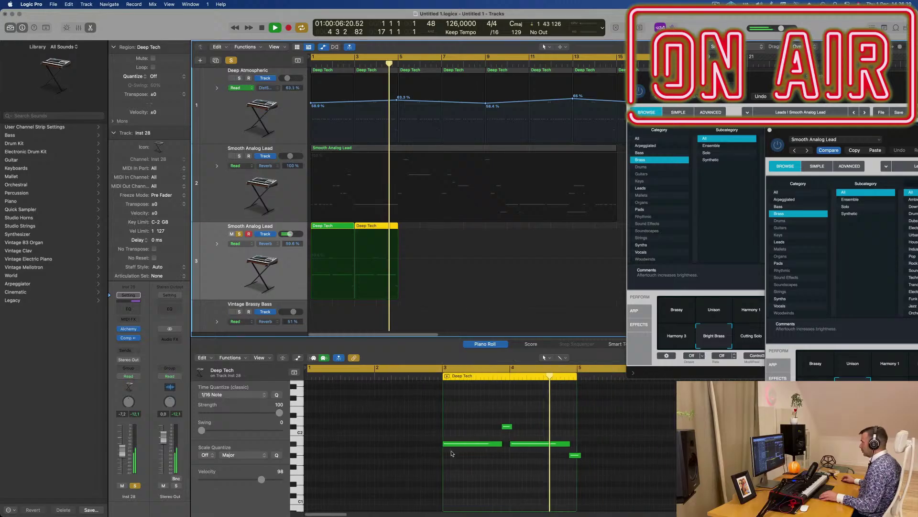
pyautogui.press('space')
pyautogui.press('space')
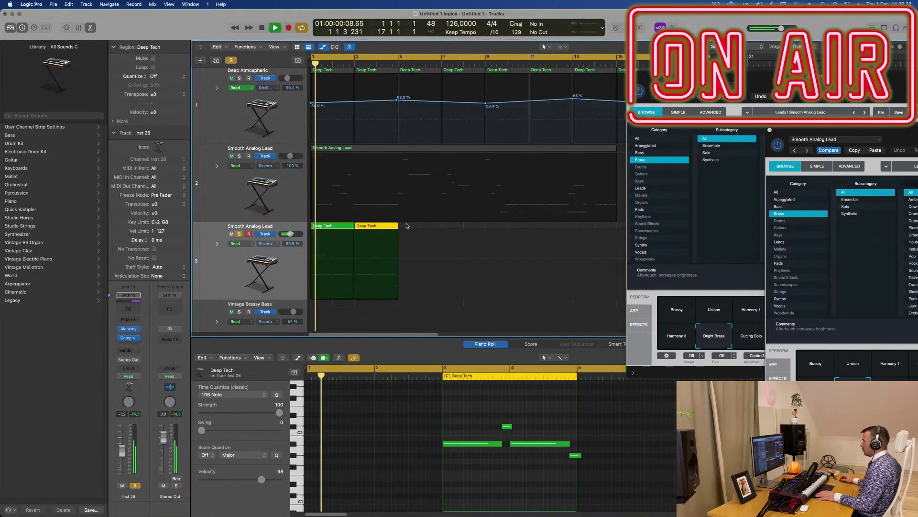
pyautogui.click(304, 225)
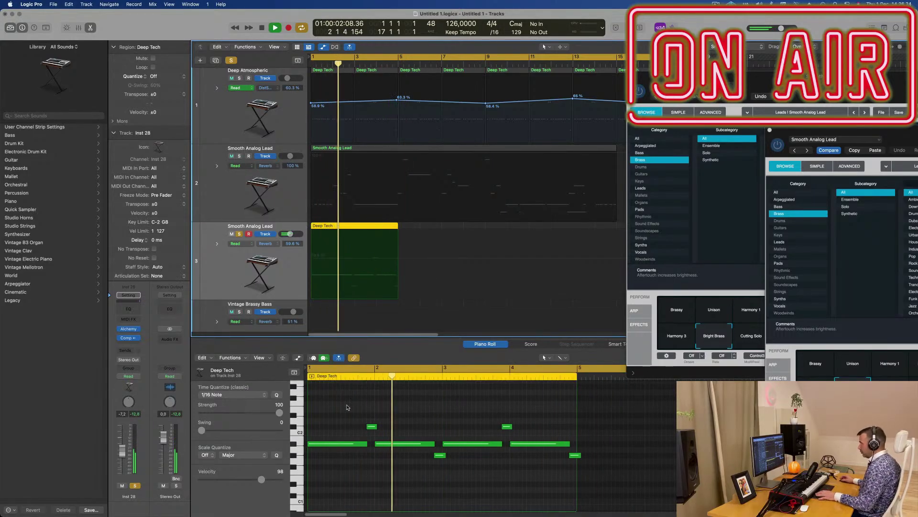
pyautogui.press('super+j')
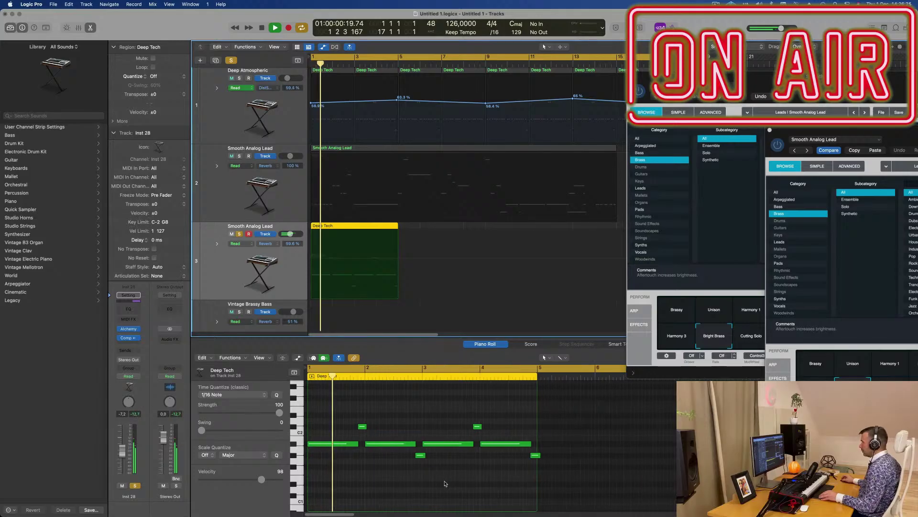
# Shorten the last low note of the joined track 3 region so it ends at bar 5
pyautogui.click(535, 455)
pyautogui.press('Return')
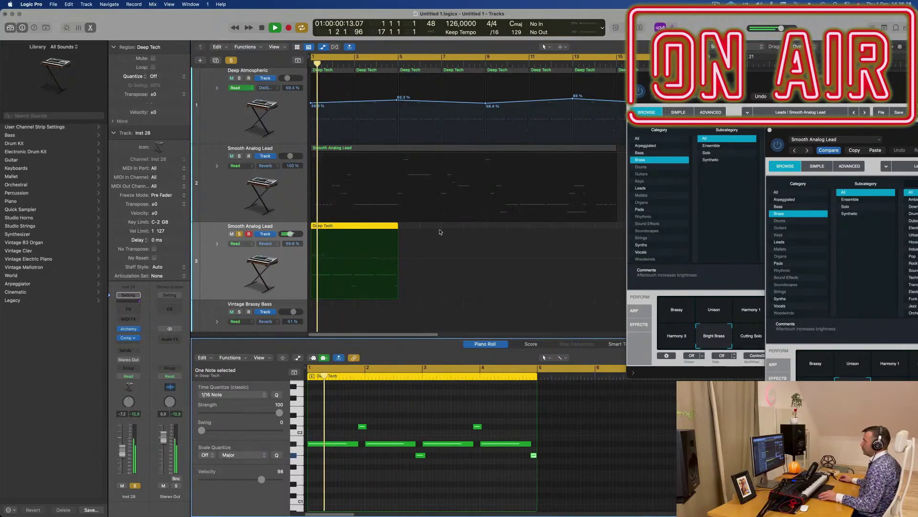
pyautogui.scroll(-3, 421, 228)
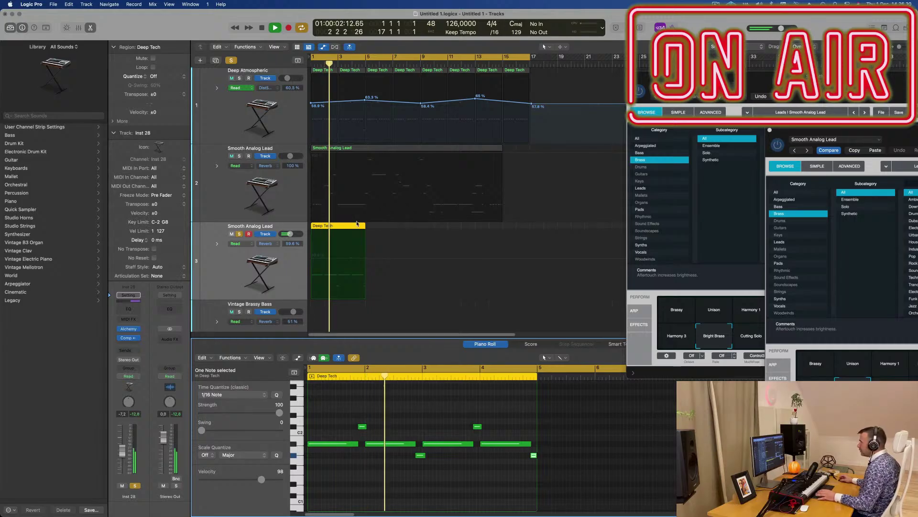
# Unsolo track 3, close the other Smooth Analog Lead Alchemy window and play the full mix from the start
pyautogui.press('Return')
pyautogui.click(239, 234)
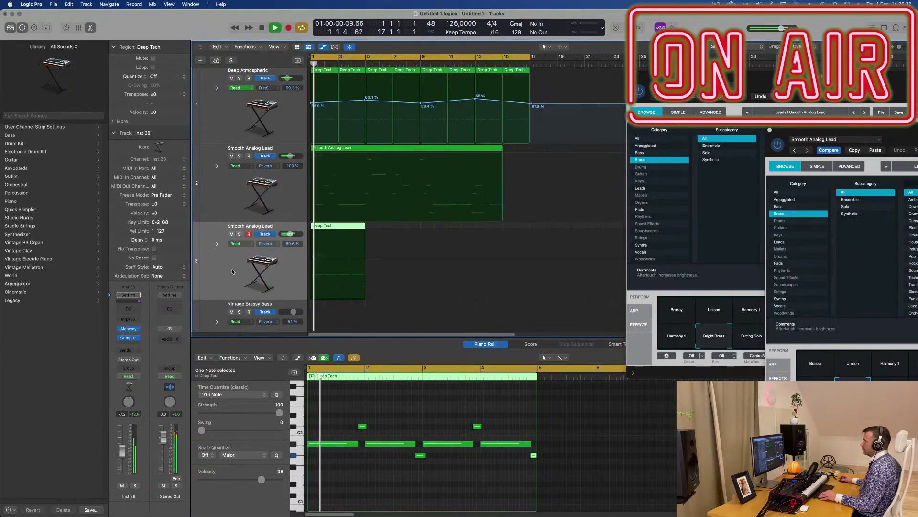
pyautogui.scroll(-2, 617, 130)
pyautogui.moveTo(646, 77); pyautogui.dragTo(455, 118)
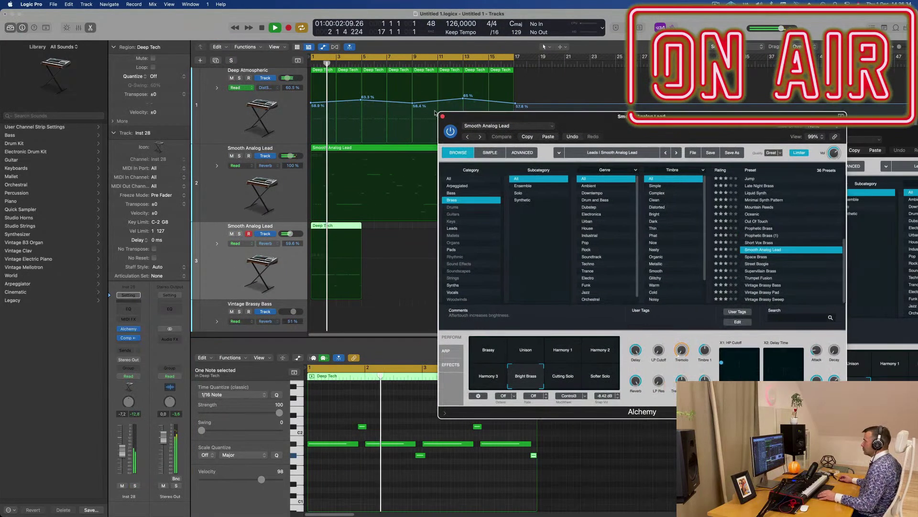
pyautogui.click(440, 117)
pyautogui.scroll(3, 456, 194)
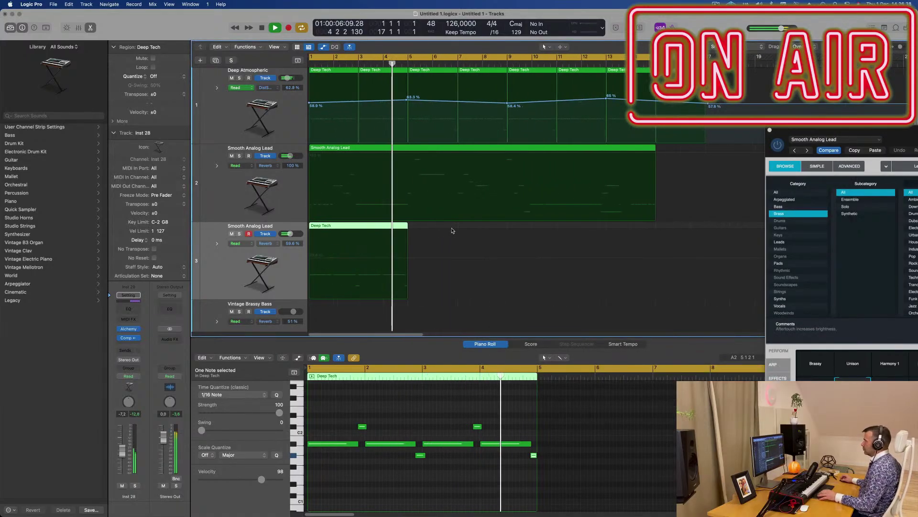
pyautogui.scroll(1, 431, 215)
pyautogui.press('Return')
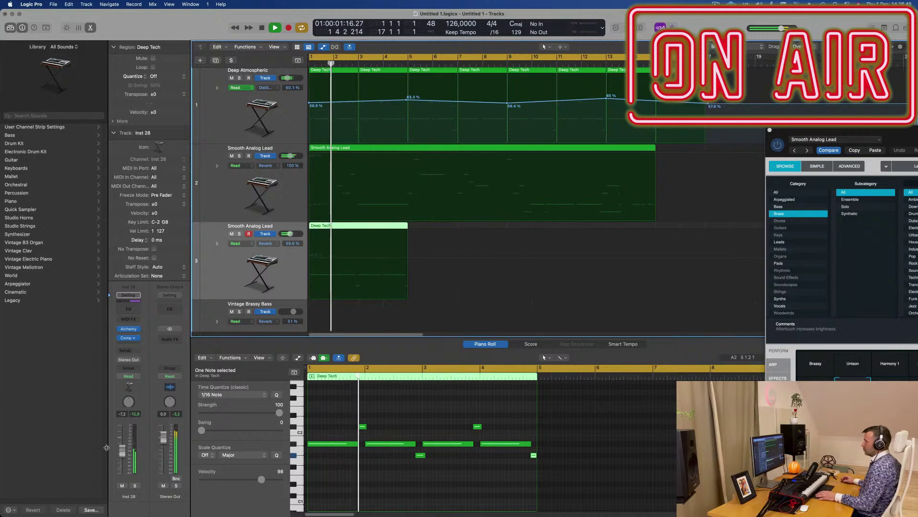
# Lower the volume of track 3 to -11.2 dB and of track 2 to -9.2 dB
pyautogui.click(122, 486)
pyautogui.click(122, 485)
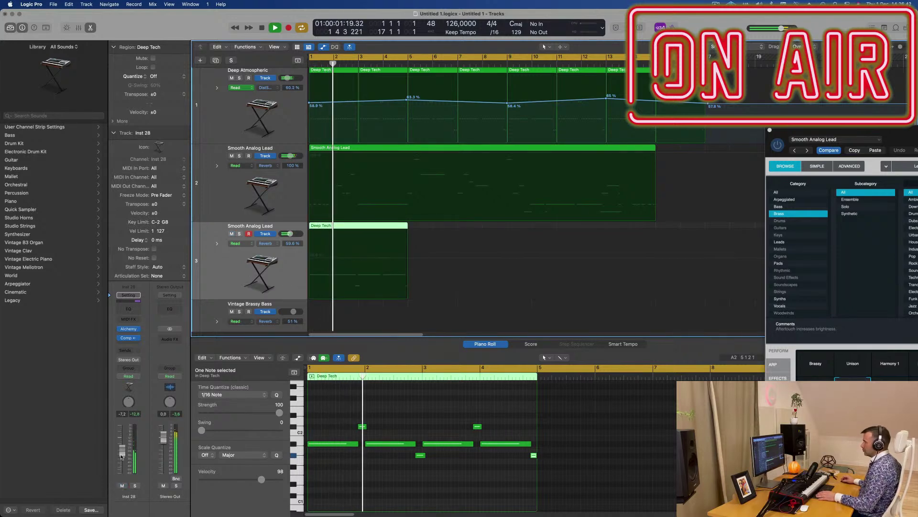
pyautogui.click(226, 200)
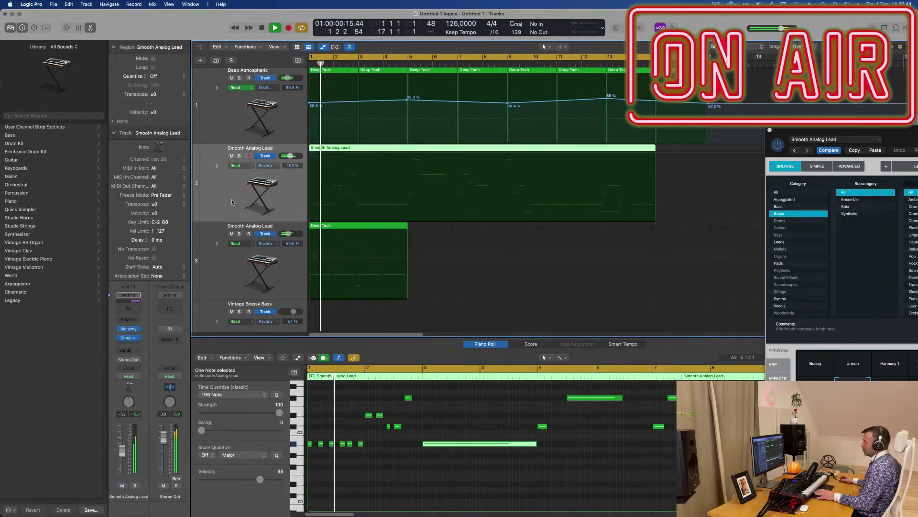
pyautogui.moveTo(123, 459); pyautogui.dragTo(125, 454)
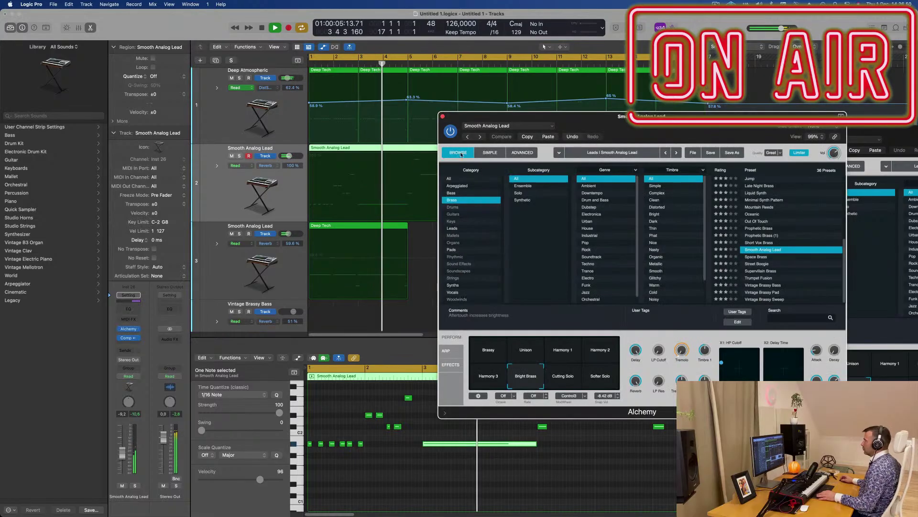
# Split the Smooth Analog Lead region on track 2 at bar 5, delete everything after the split and restart playback
pyautogui.moveTo(483, 116); pyautogui.dragTo(651, 110)
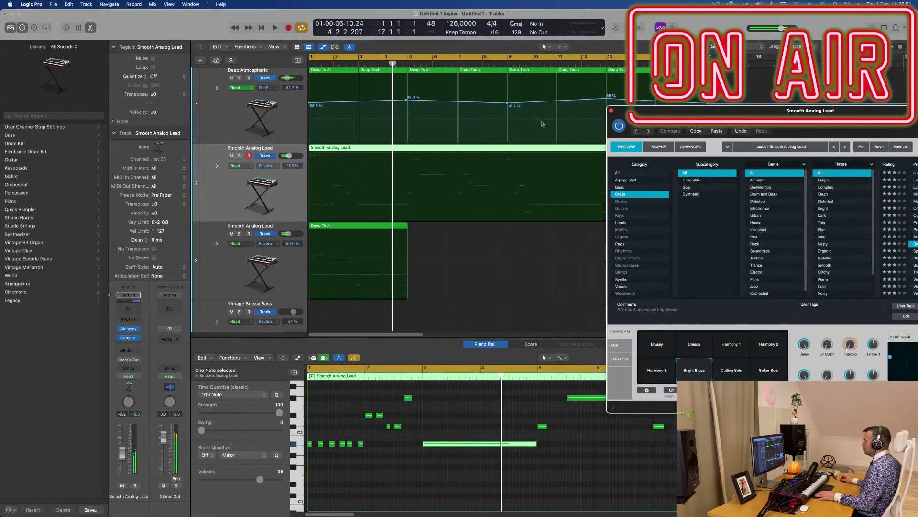
pyautogui.click(411, 146)
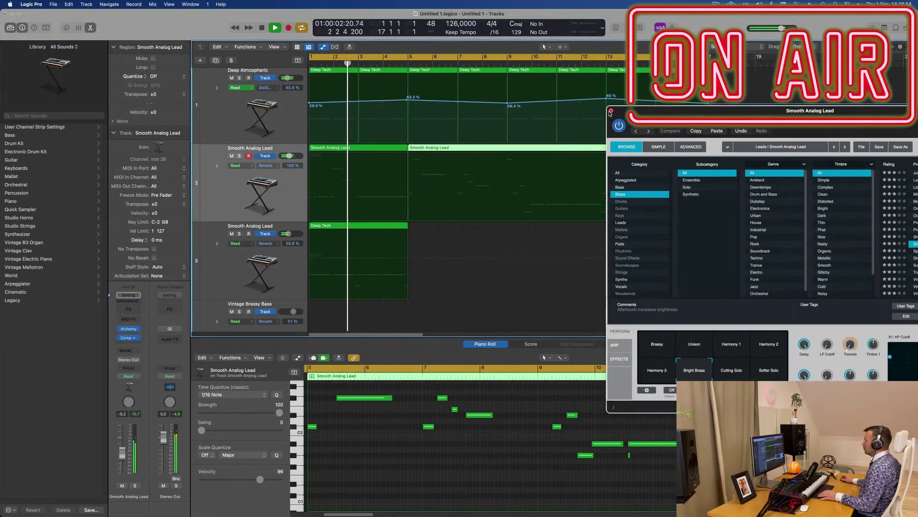
pyautogui.moveTo(611, 111); pyautogui.dragTo(769, 131)
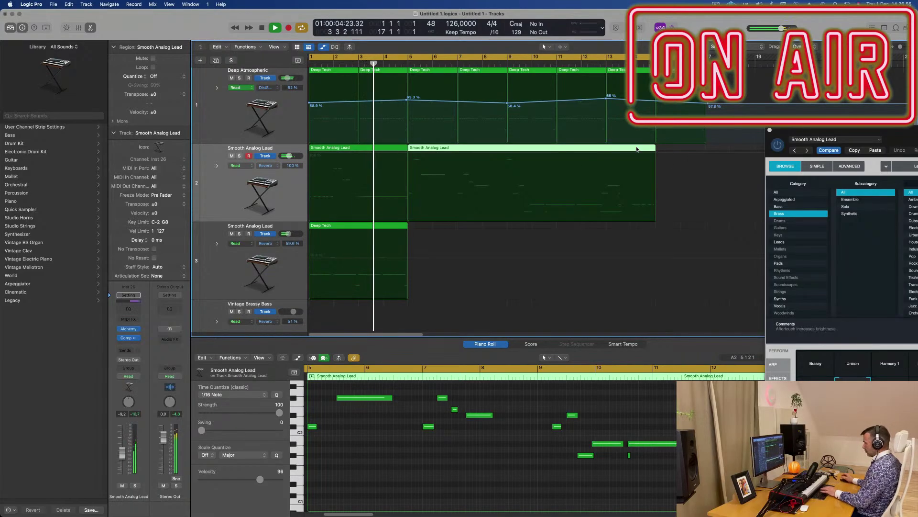
pyautogui.press('Delete')
pyautogui.scroll(-1, 527, 204)
pyautogui.scroll(-1, 425, 196)
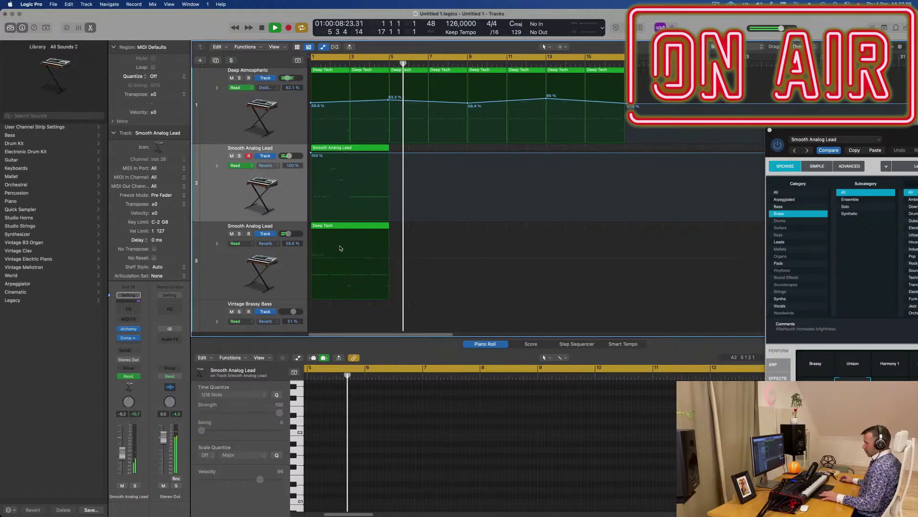
pyautogui.click(408, 178)
pyautogui.press('Return')
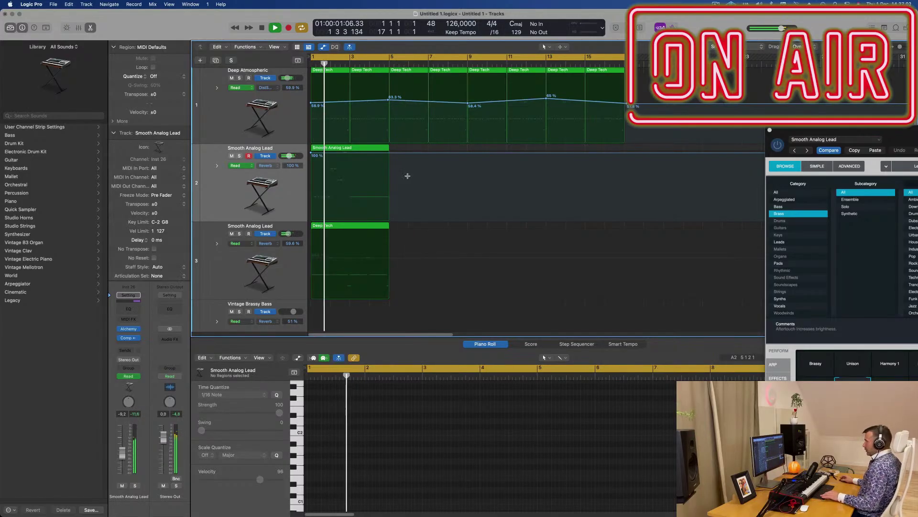
# Repeat the four-bar regions of tracks 2 and 3 together three times to fill bars 1 to 16, and play from the start
pyautogui.moveTo(396, 147); pyautogui.dragTo(361, 236)
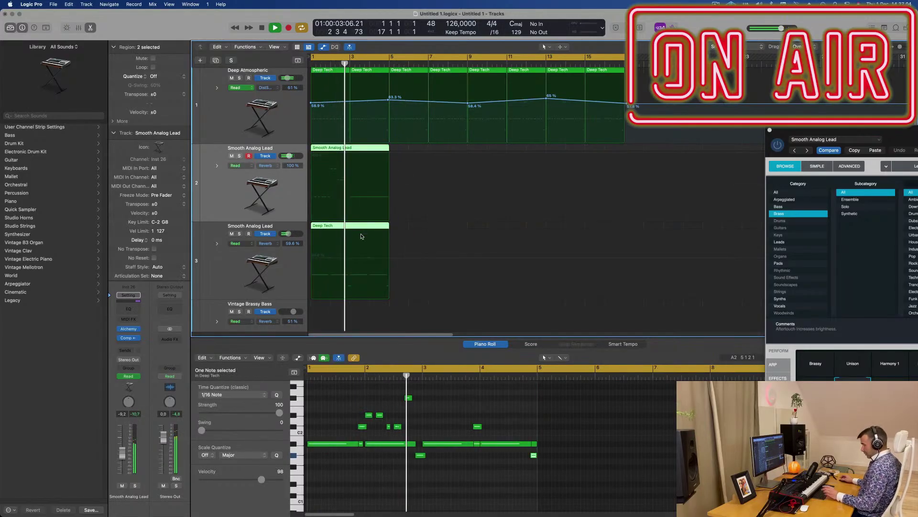
pyautogui.press('super+r')
pyautogui.press('super+r')
pyautogui.press('super+r')
pyautogui.press('Return')
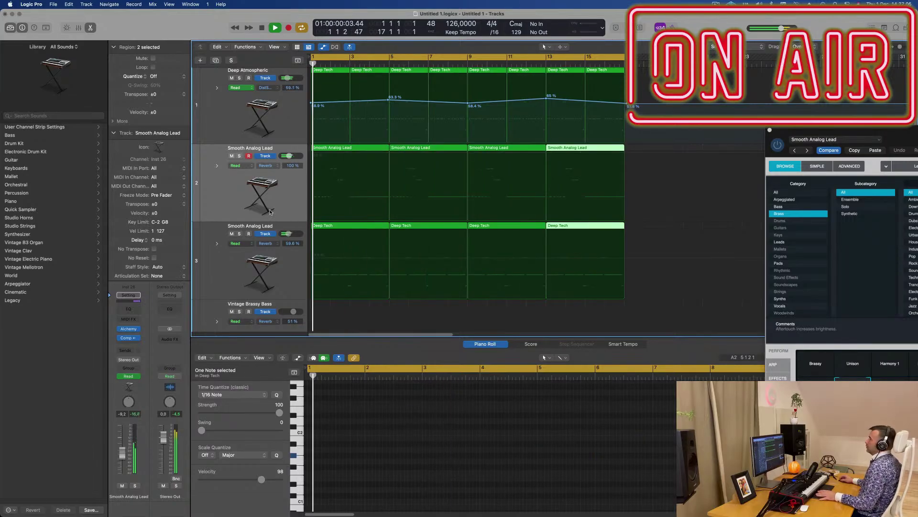
pyautogui.press('super+Left')
pyautogui.press('super+Left')
pyautogui.press('super+Right')
pyautogui.press('super+Right')
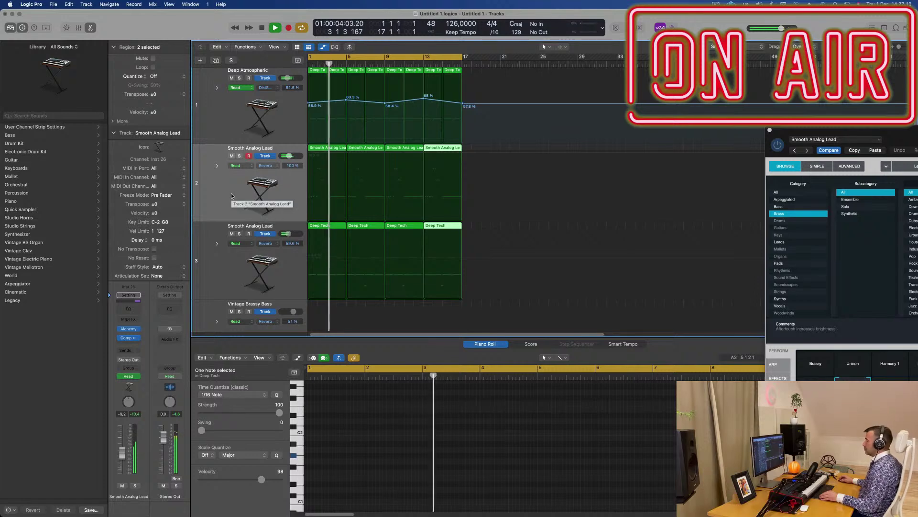
# Set Timbre 1 to about 44% in track 2's Smooth Analog Lead Alchemy while listening, and close its window
pyautogui.click(242, 195)
pyautogui.press('Return')
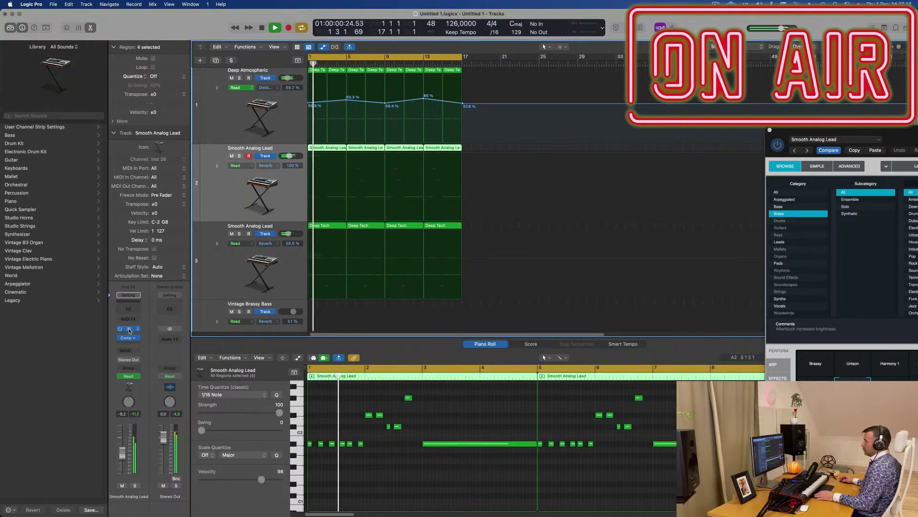
pyautogui.click(135, 328)
pyautogui.press('space')
pyautogui.moveTo(764, 111); pyautogui.dragTo(465, 107)
pyautogui.press('space')
pyautogui.press('space')
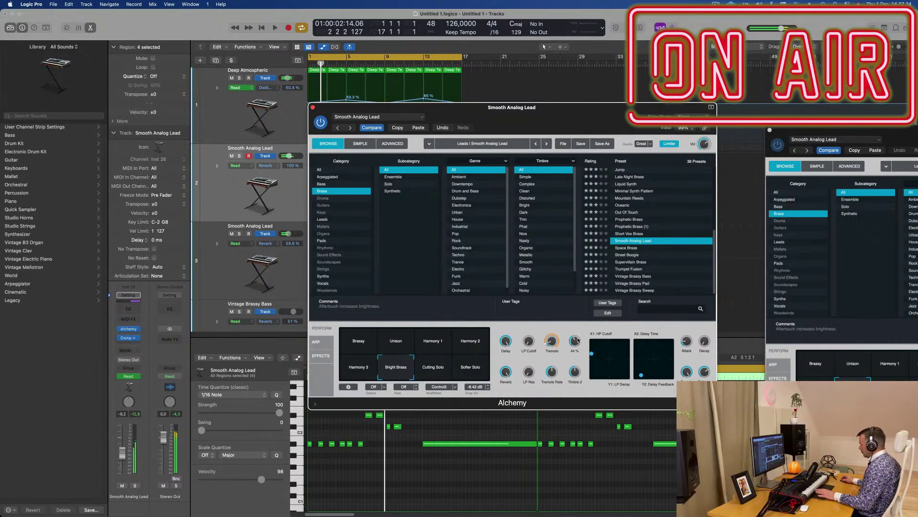
pyautogui.moveTo(535, 107); pyautogui.dragTo(629, 73)
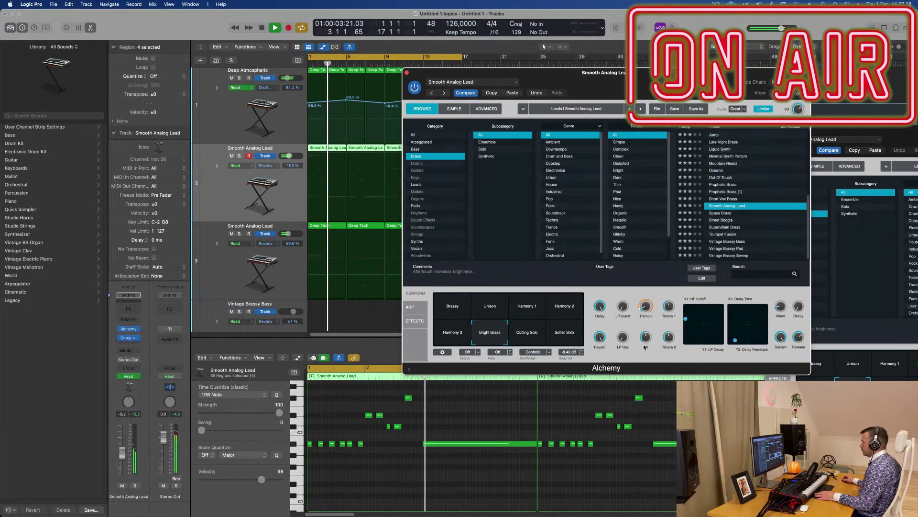
pyautogui.moveTo(467, 75); pyautogui.dragTo(830, 133)
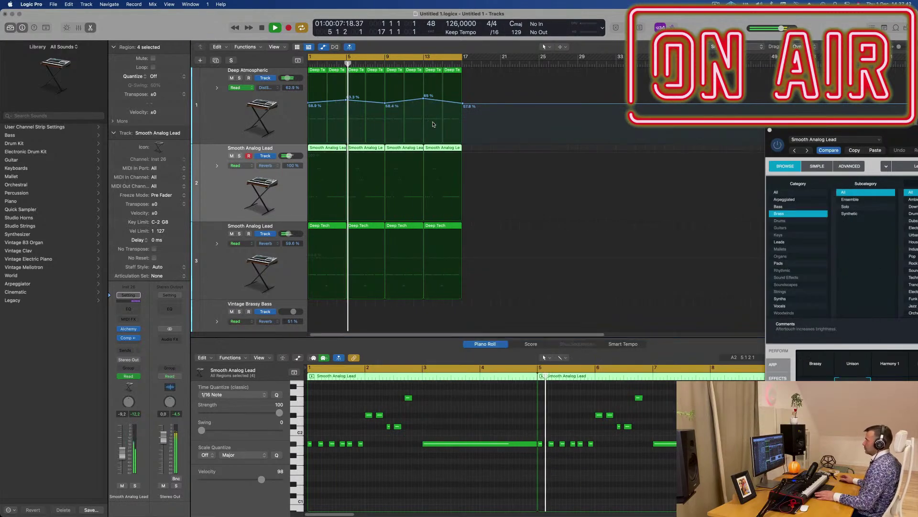
# Add a Channel EQ to track 2 with a 12 dB/Oct low cut at about 137 Hz and Q 0.83
pyautogui.scroll(-8, 386, 217)
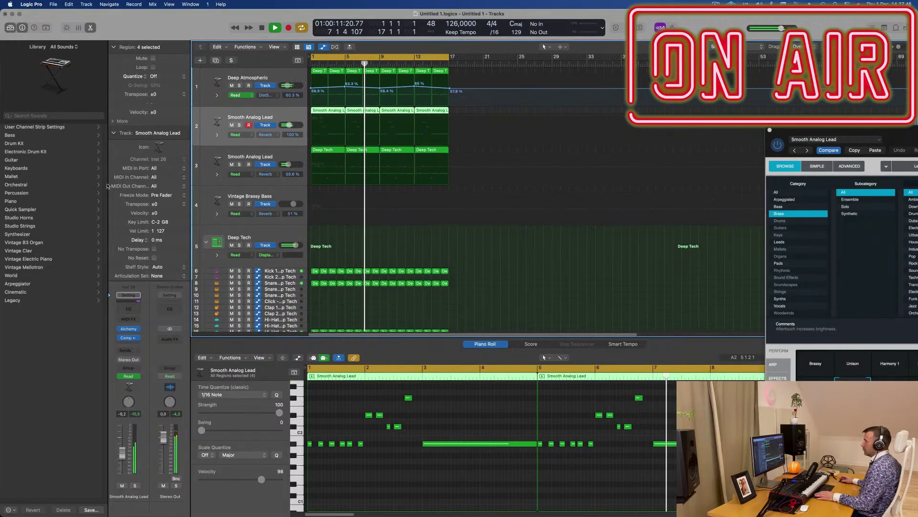
pyautogui.press('Return')
pyautogui.click(128, 308)
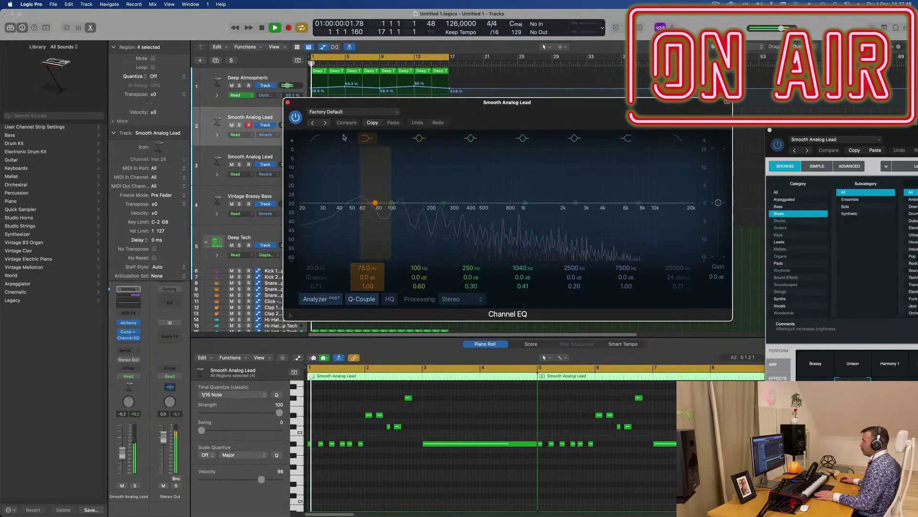
pyautogui.moveTo(348, 180); pyautogui.dragTo(409, 210)
pyautogui.moveTo(430, 102); pyautogui.dragTo(600, 102)
pyautogui.press('Return')
# Add a Channel EQ to track 3 with a 24 dB/Oct low cut at about 85 Hz and Q 0.83
pyautogui.click(290, 152)
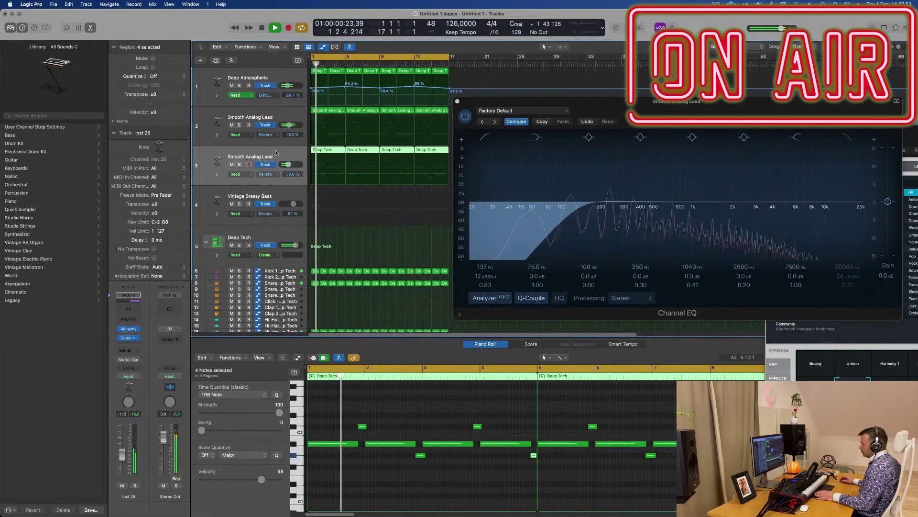
pyautogui.click(124, 310)
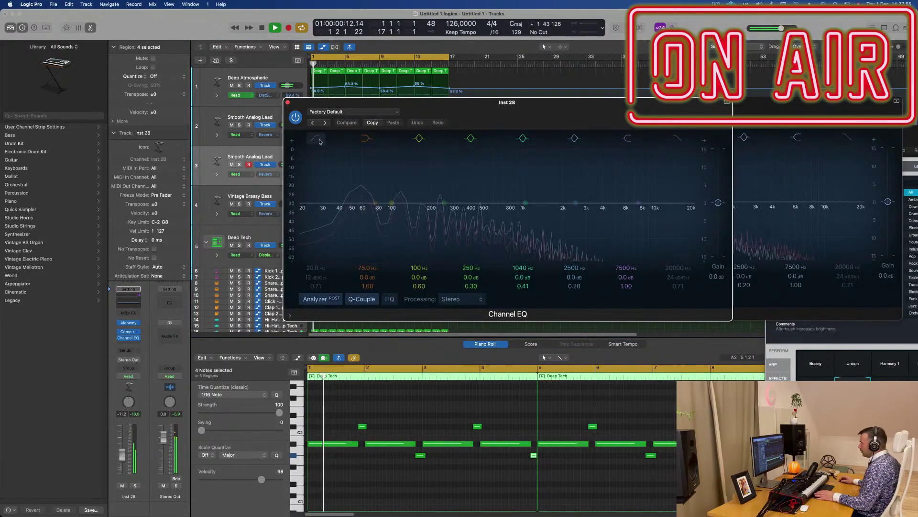
pyautogui.click(354, 204)
pyautogui.moveTo(354, 204); pyautogui.dragTo(381, 215)
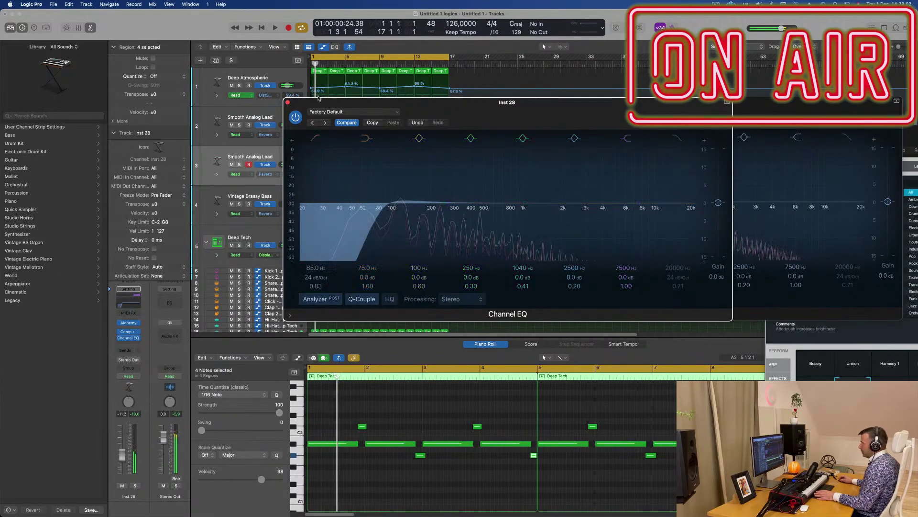
# Add a Channel EQ to the Deep Atmospheric track, raise its 75 Hz low shelf by 3.3 dB and close it
pyautogui.click(268, 95)
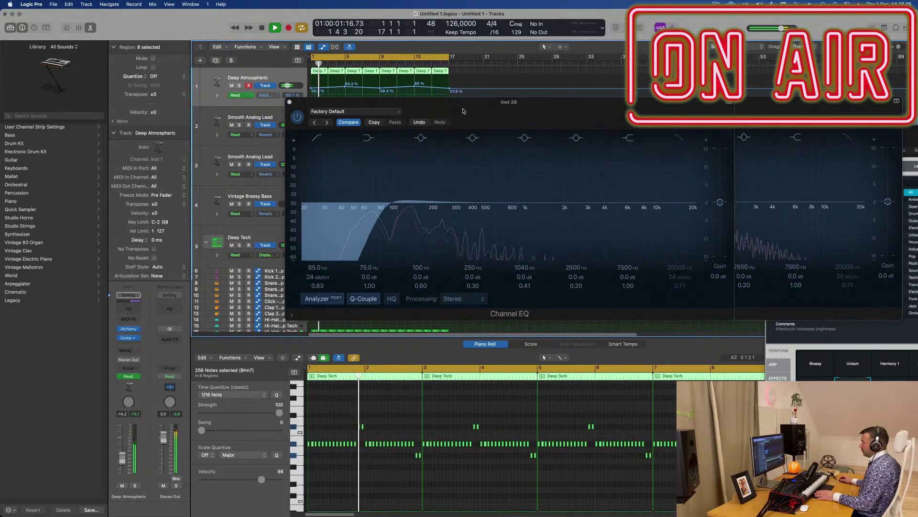
pyautogui.moveTo(463, 111); pyautogui.dragTo(655, 146)
pyautogui.click(127, 309)
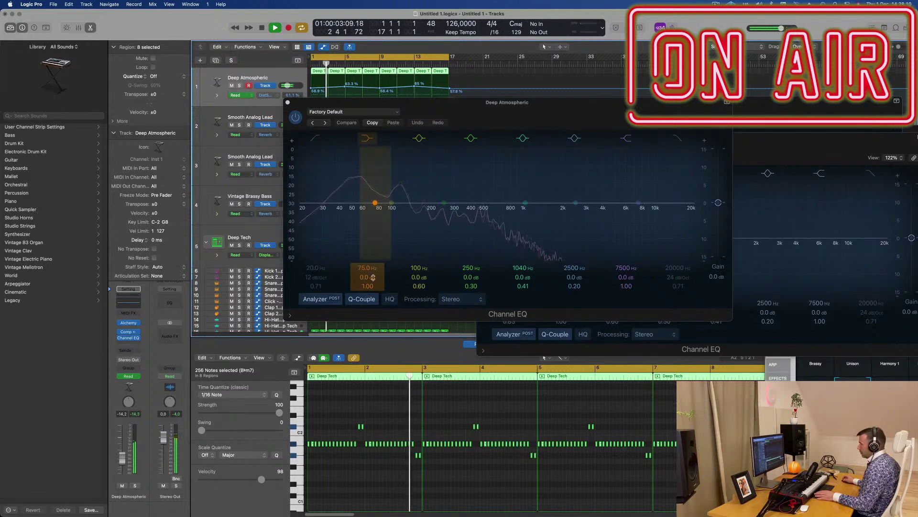
pyautogui.moveTo(373, 277); pyautogui.dragTo(374, 276)
pyautogui.press('space')
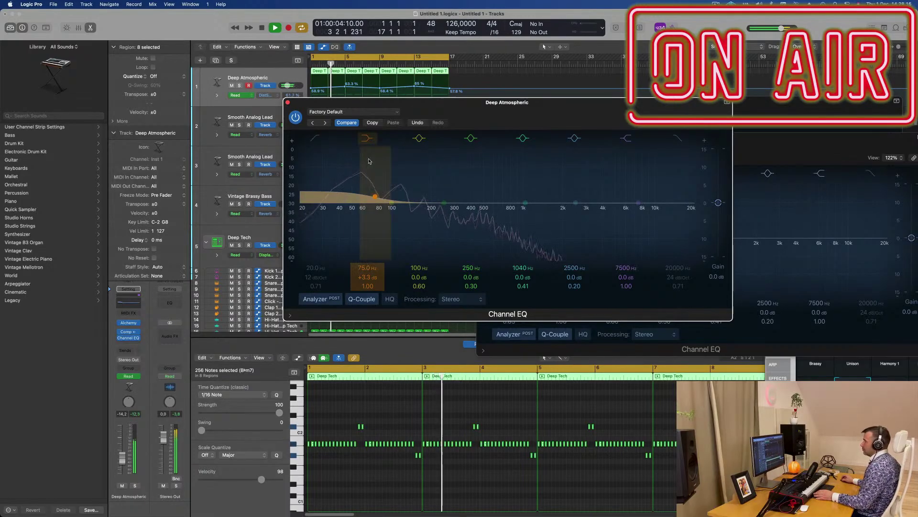
pyautogui.click(287, 102)
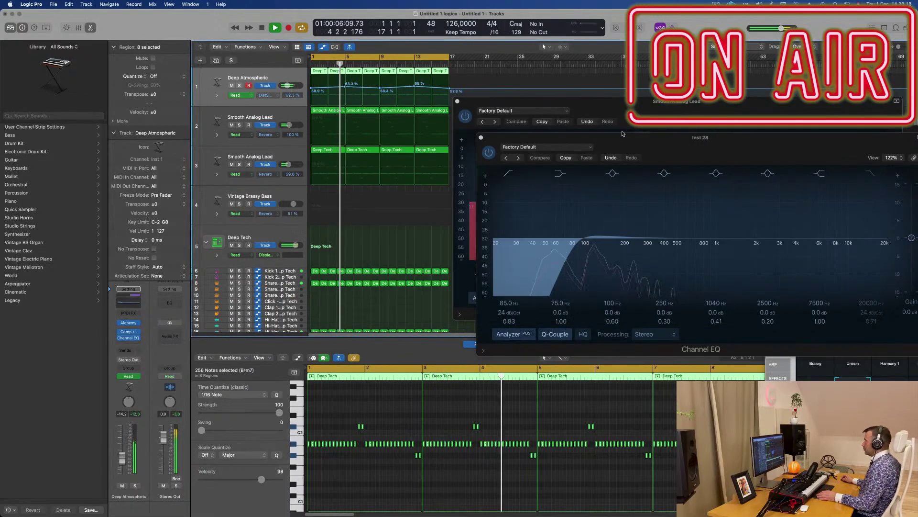
# Close the remaining Channel EQ windows of tracks 2 and 3 and play the mix from the start
pyautogui.click(377, 156)
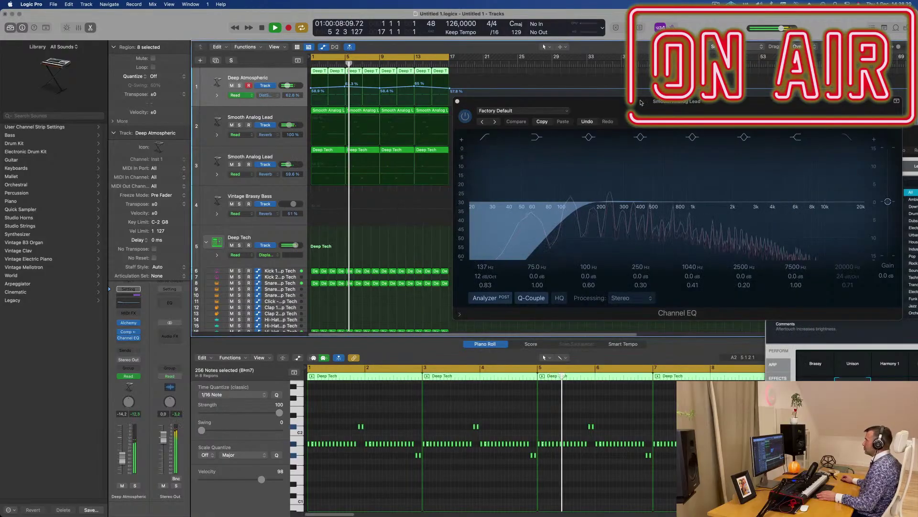
pyautogui.click(457, 102)
pyautogui.click(327, 111)
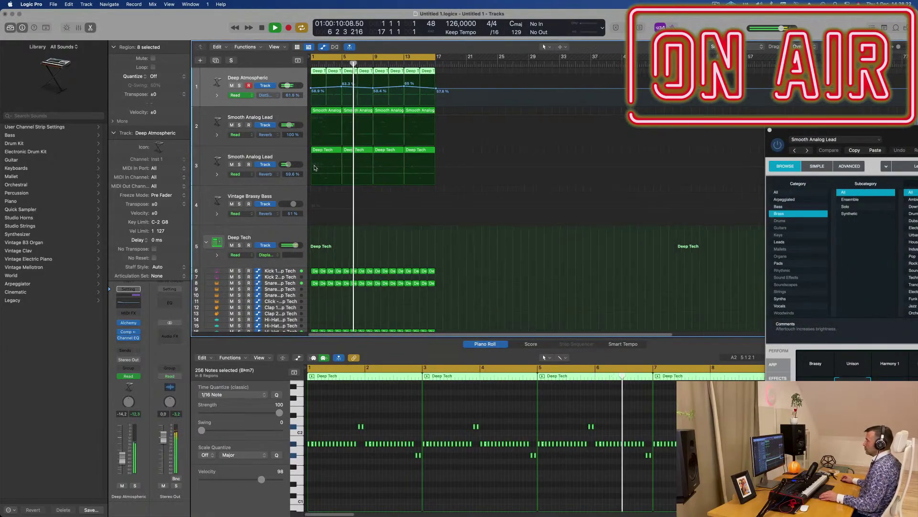
pyautogui.press('super+Left')
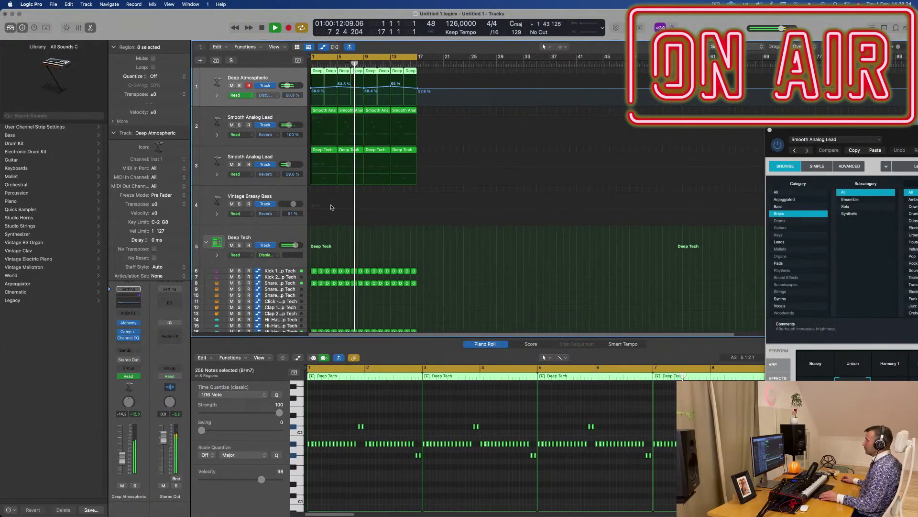
pyautogui.press('super+Right')
pyautogui.press('super+Up')
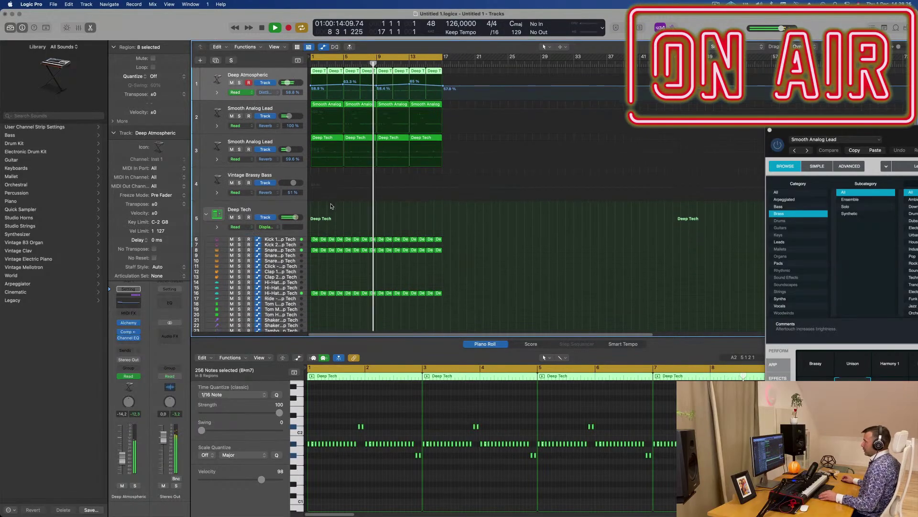
pyautogui.press('Return')
# Open the Vintage Brassy Bass Alchemy on track 4, audition the Pad snapshot and choose Short Lead during playback
pyautogui.click(288, 176)
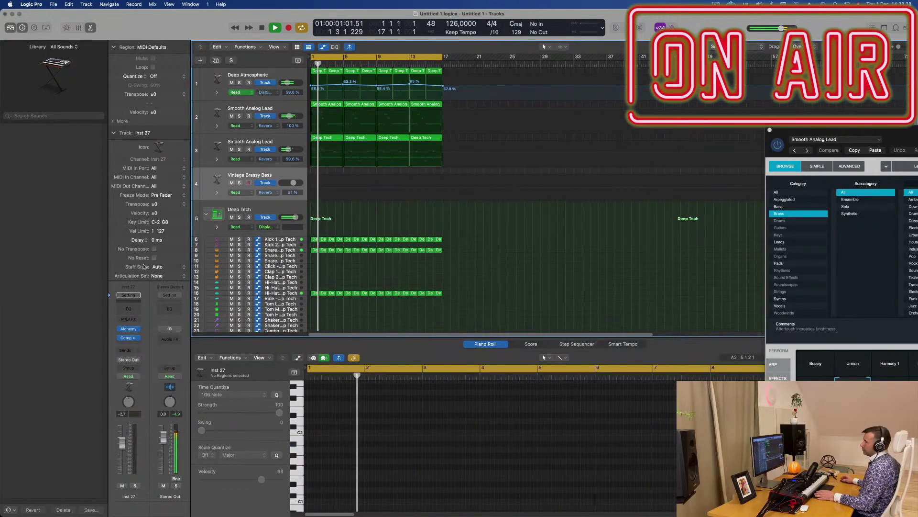
pyautogui.press('Return')
pyautogui.click(128, 330)
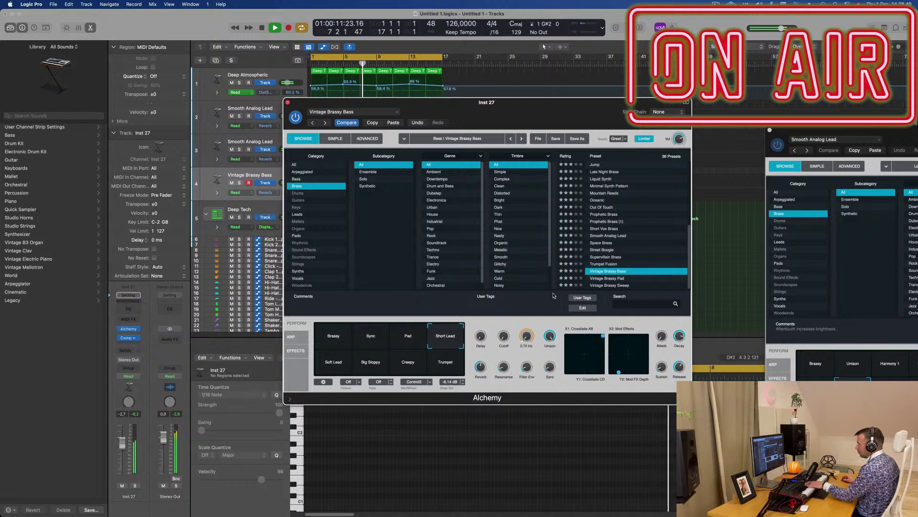
pyautogui.click(408, 340)
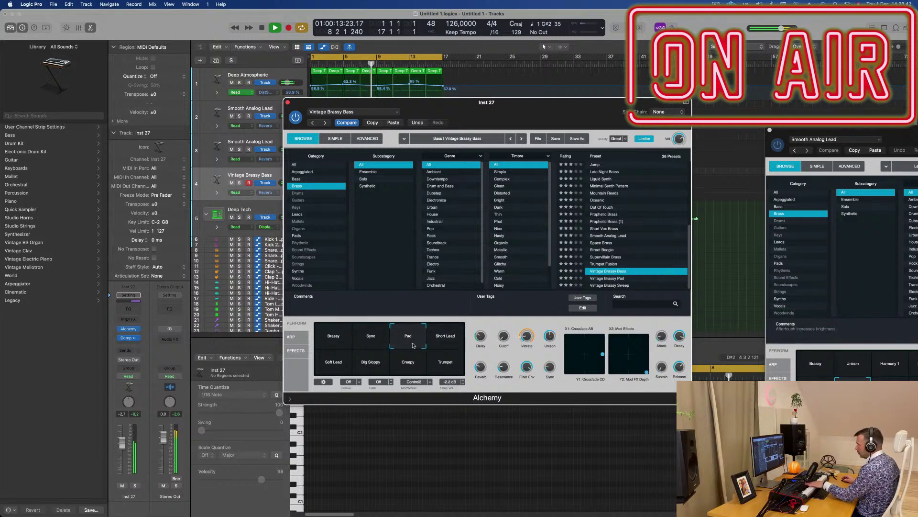
pyautogui.click(444, 340)
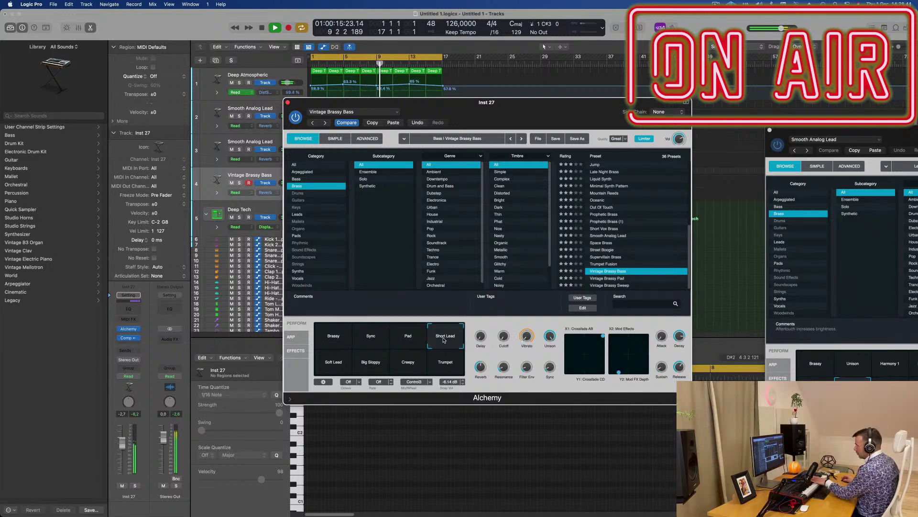
# Audition the Soft Lead, Creepy, Trumpet and Brassy performance variations of the Vintage Brassy Bass preset, and return to Short Lead
pyautogui.click(344, 359)
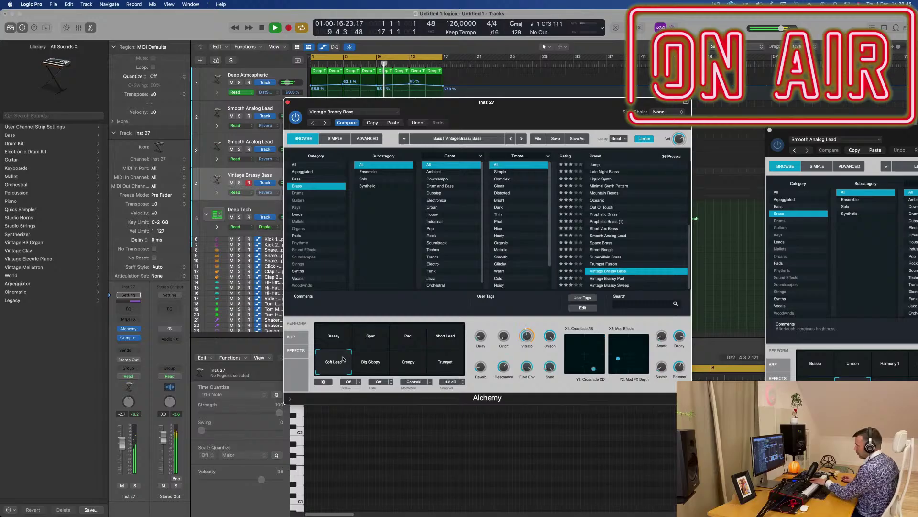
pyautogui.click(381, 369)
pyautogui.click(405, 372)
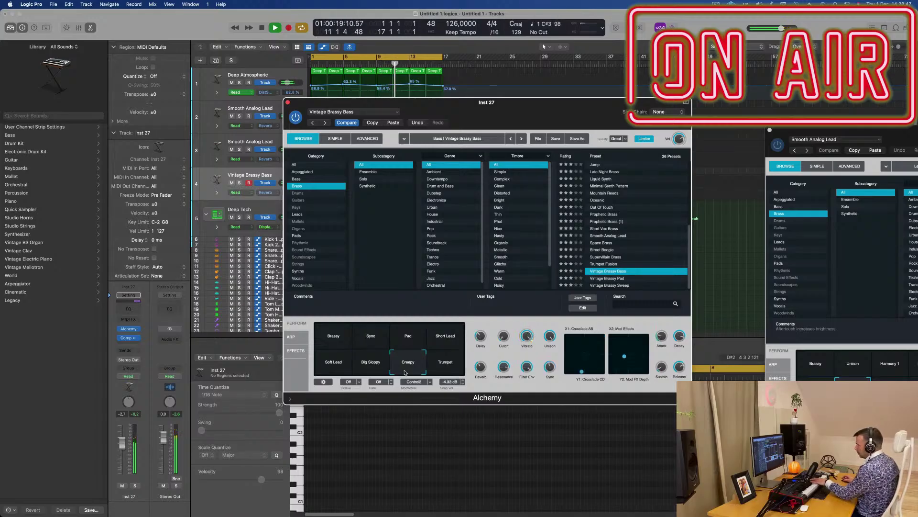
pyautogui.click(452, 363)
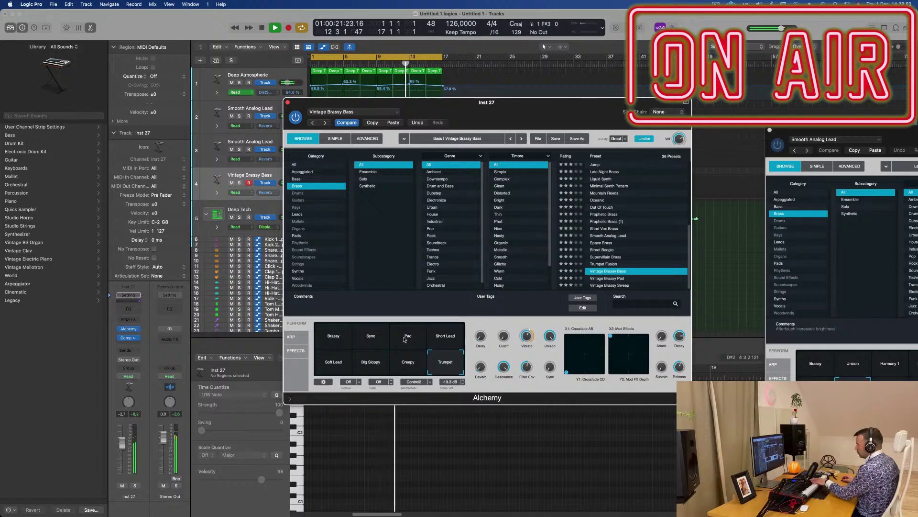
pyautogui.click(360, 342)
pyautogui.click(336, 340)
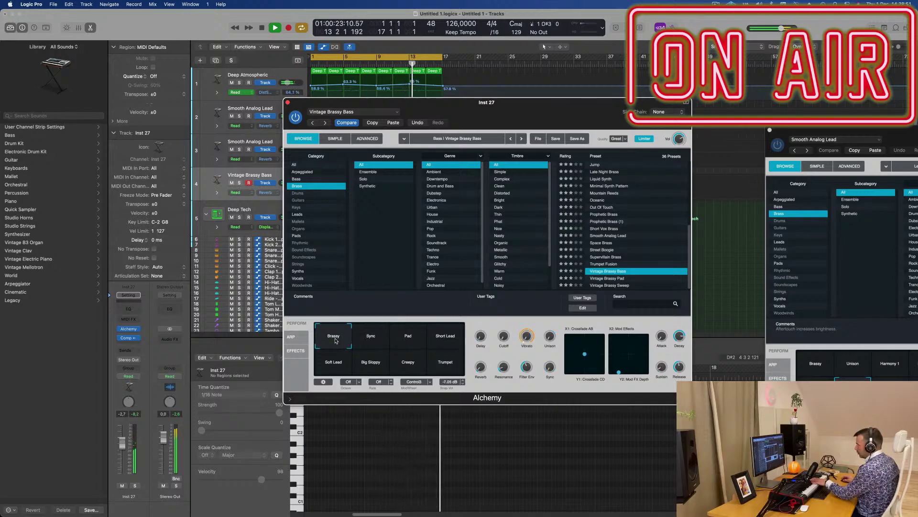
pyautogui.click(445, 340)
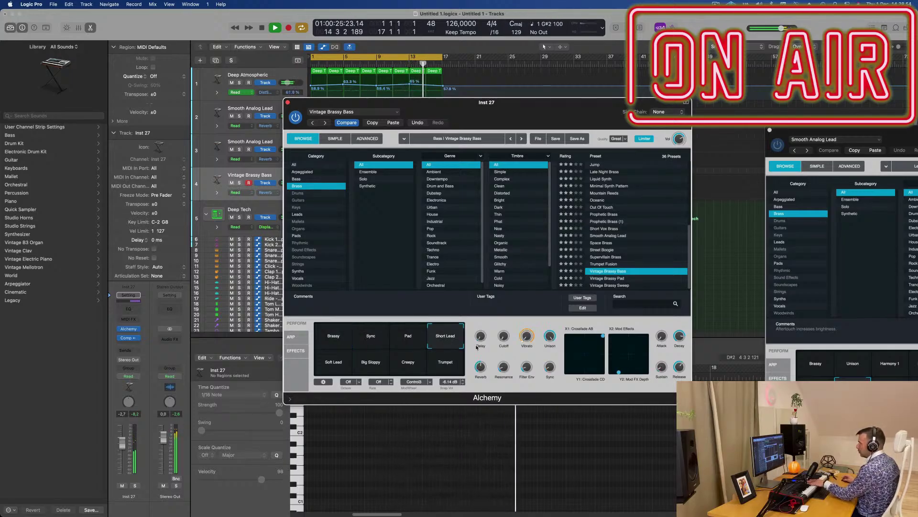
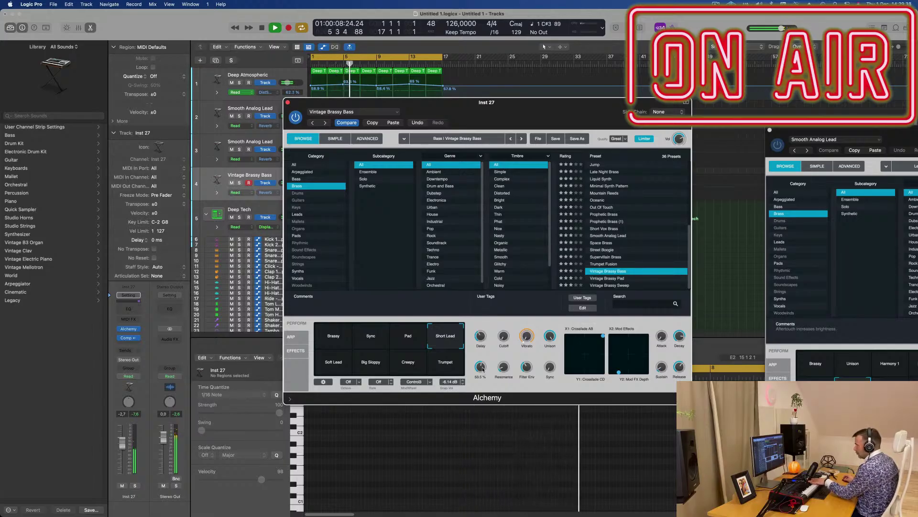
# Add a send to Bus 5 on the Vintage Brassy Bass channel
pyautogui.moveTo(481, 340)
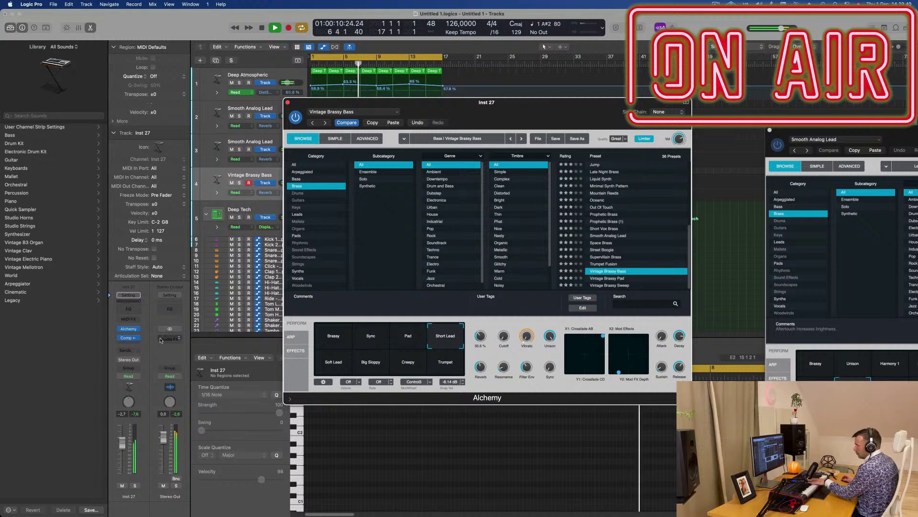
pyautogui.click(121, 349)
pyautogui.moveTo(144, 362)
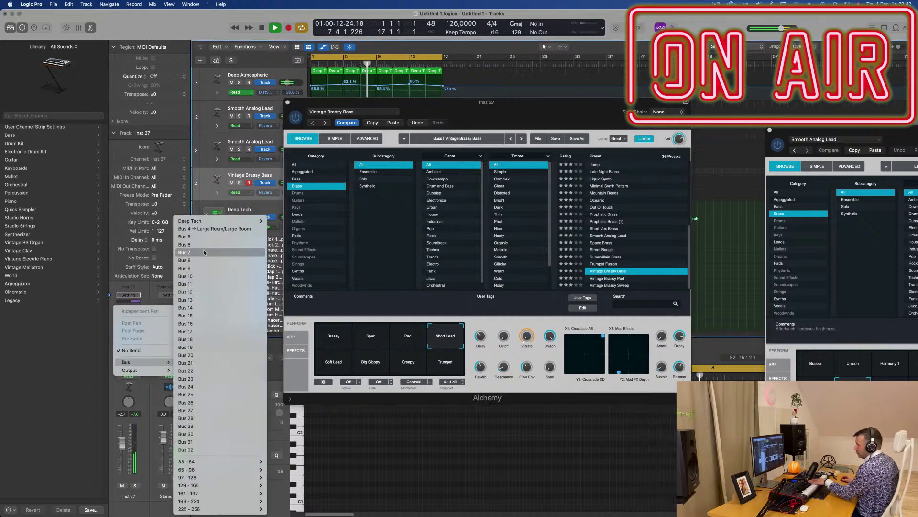
pyautogui.click(210, 236)
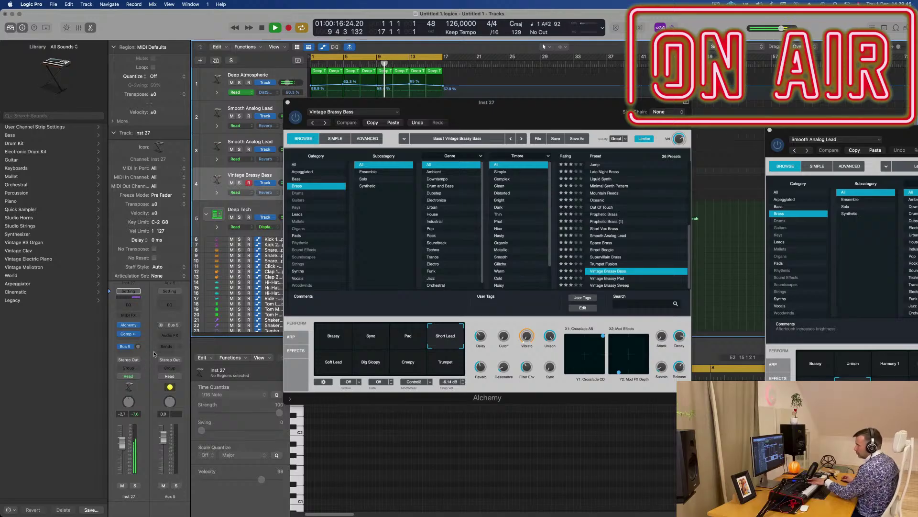
# Insert a stereo SilverVerb on Aux 5, load the grandiose preset and set the wet output to 100%
pyautogui.click(169, 336)
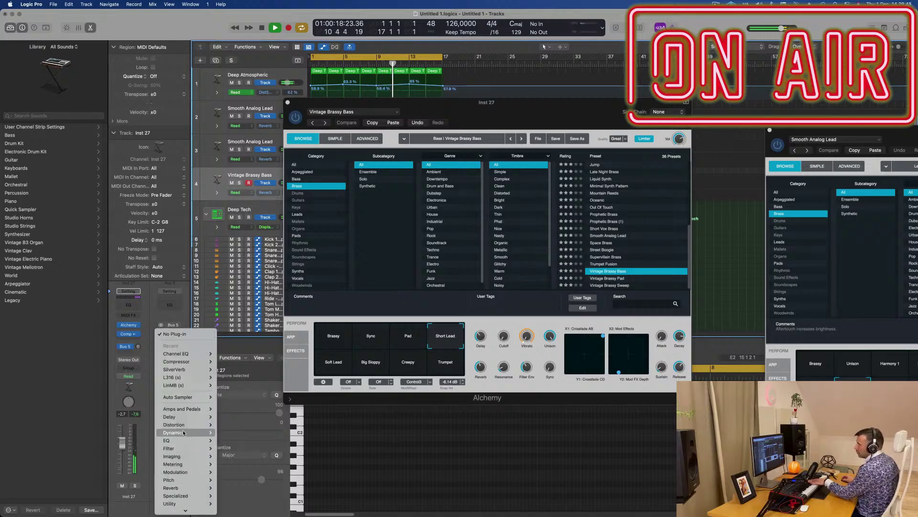
pyautogui.moveTo(189, 369)
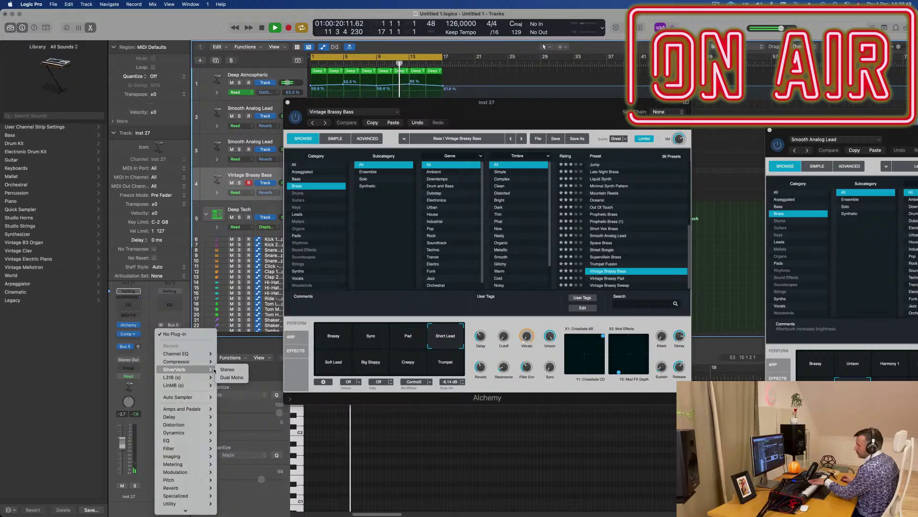
pyautogui.click(227, 369)
pyautogui.click(386, 118)
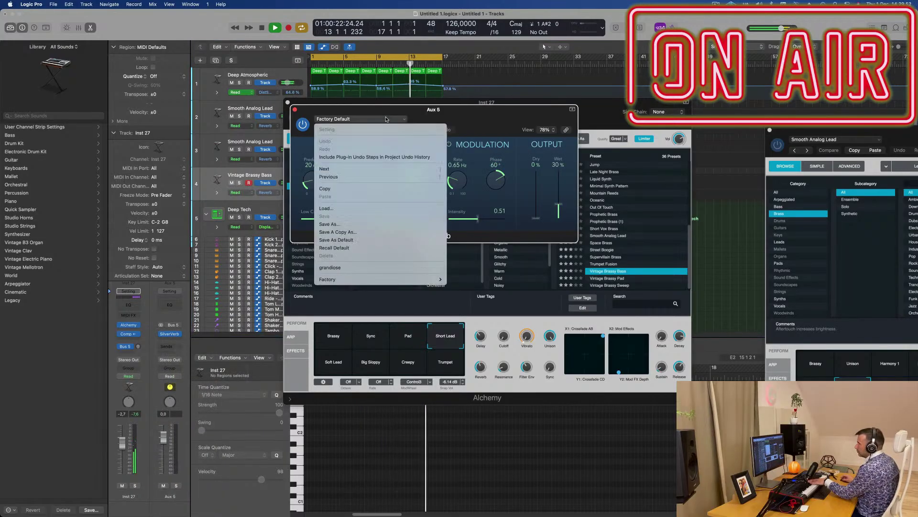
pyautogui.click(346, 268)
pyautogui.moveTo(559, 206); pyautogui.dragTo(561, 160)
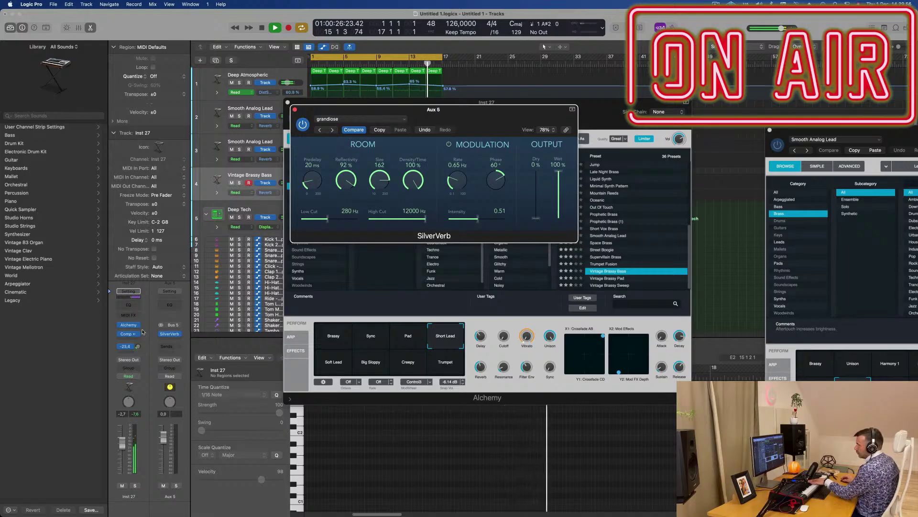
# Raise the Bus 5 send level on the Vintage Brassy Bass channel to about -11.5 dB and close the reverb window
pyautogui.moveTo(138, 351); pyautogui.dragTo(138, 347)
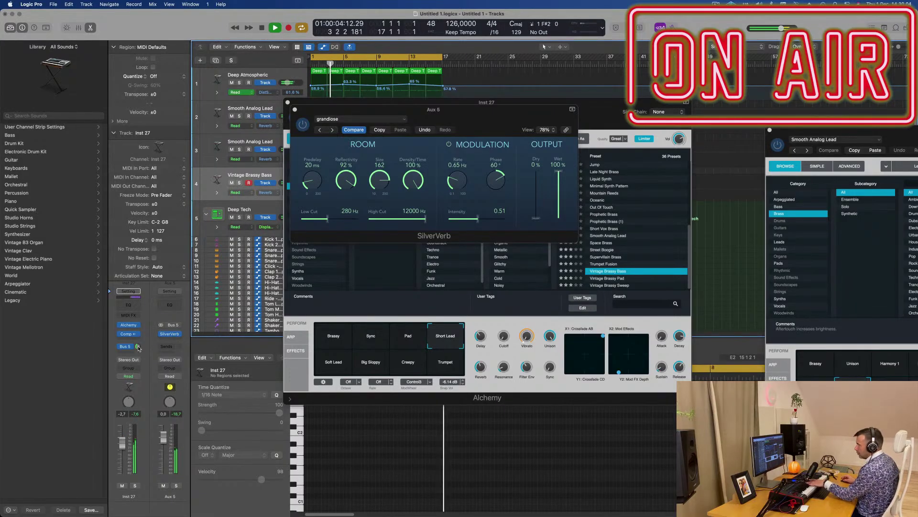
pyautogui.moveTo(138, 348); pyautogui.dragTo(138, 343)
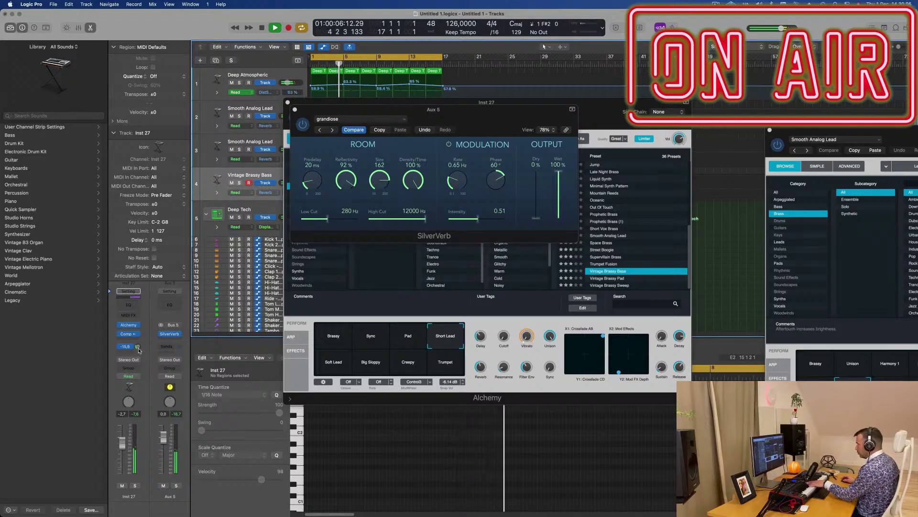
pyautogui.click(294, 110)
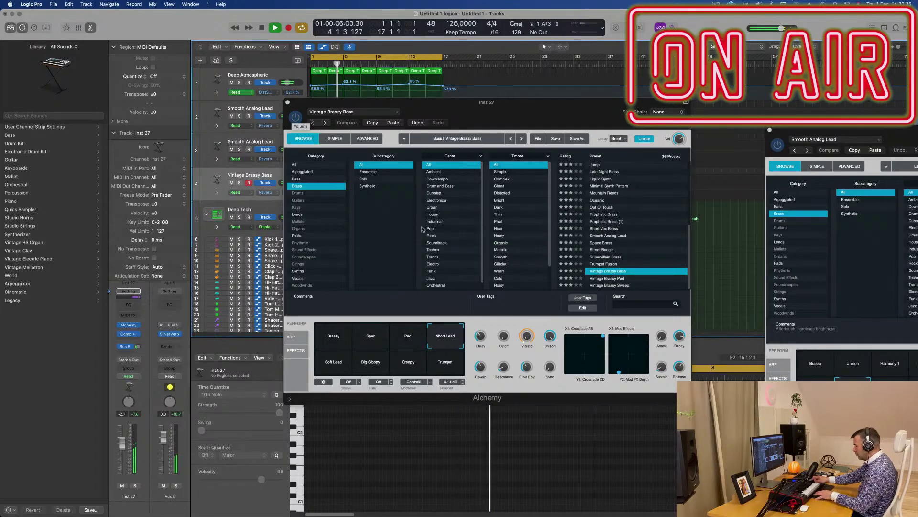
# Record a short riff on the Vintage Brassy Bass track and move the recorded region to bar 1
pyautogui.press('r')
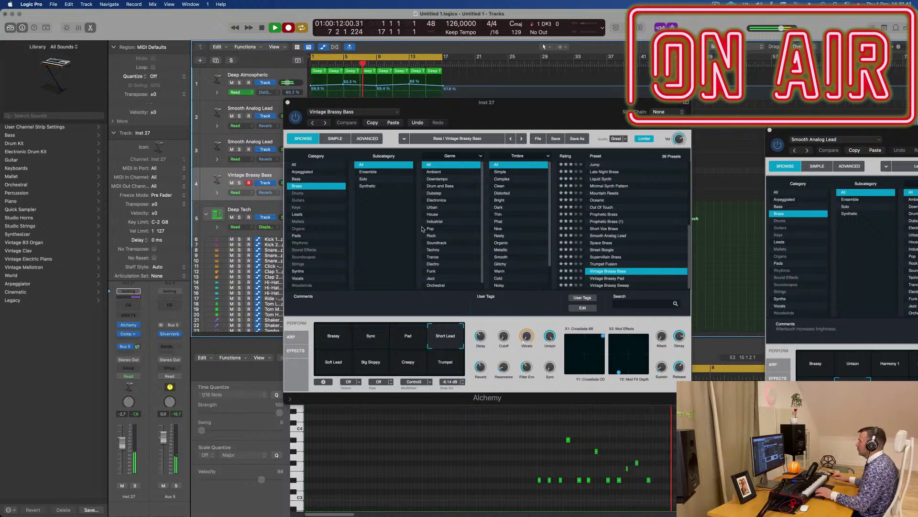
pyautogui.press('space')
pyautogui.moveTo(562, 115); pyautogui.dragTo(844, 88)
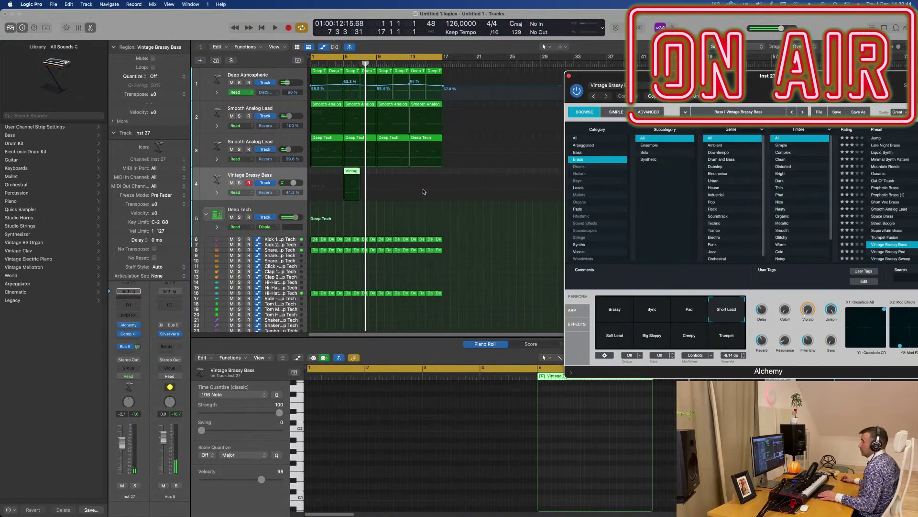
pyautogui.moveTo(354, 174); pyautogui.dragTo(317, 179)
pyautogui.press('space')
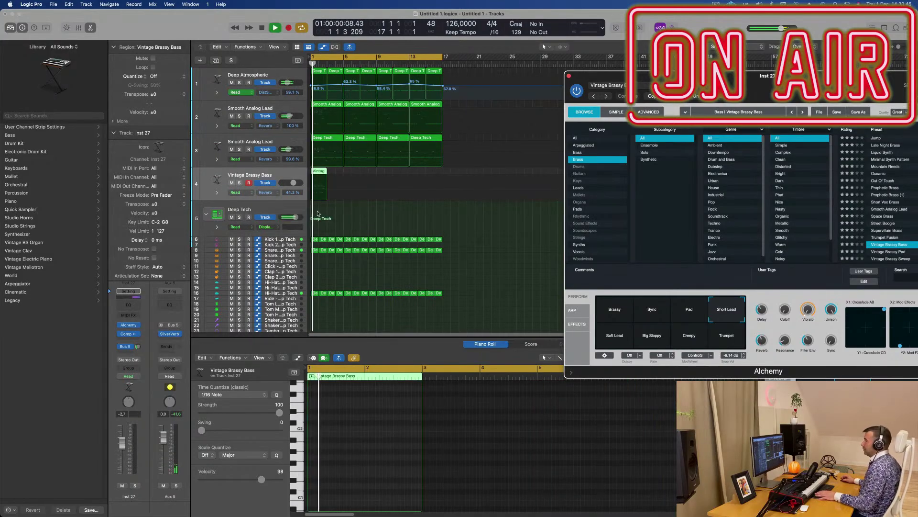
# Lengthen the very short F3 note in bar 2 of the Vintage Brassy Bass region in the Piano Roll
pyautogui.press('p')
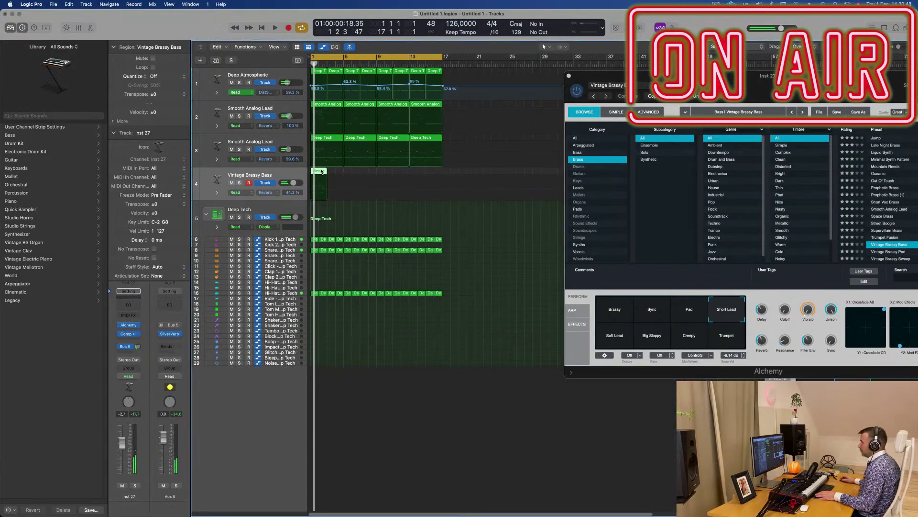
pyautogui.press('p')
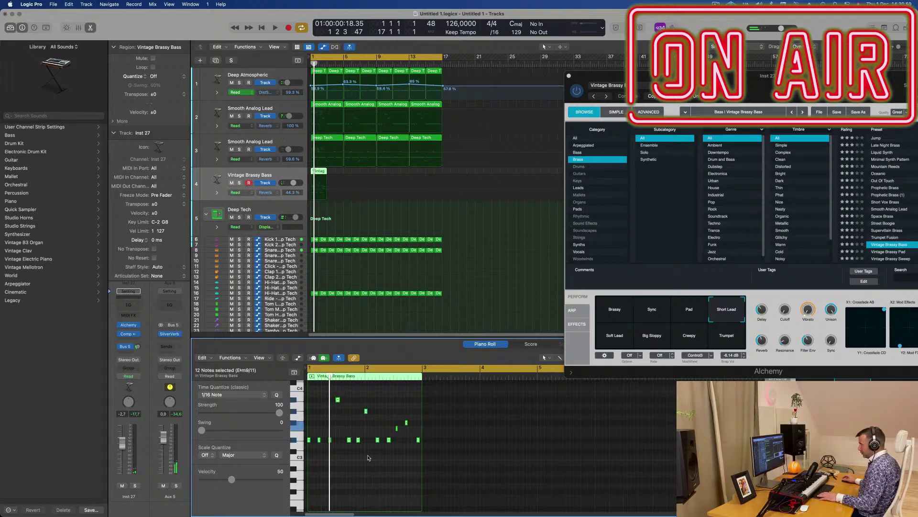
pyautogui.press('space')
pyautogui.press('super+Right')
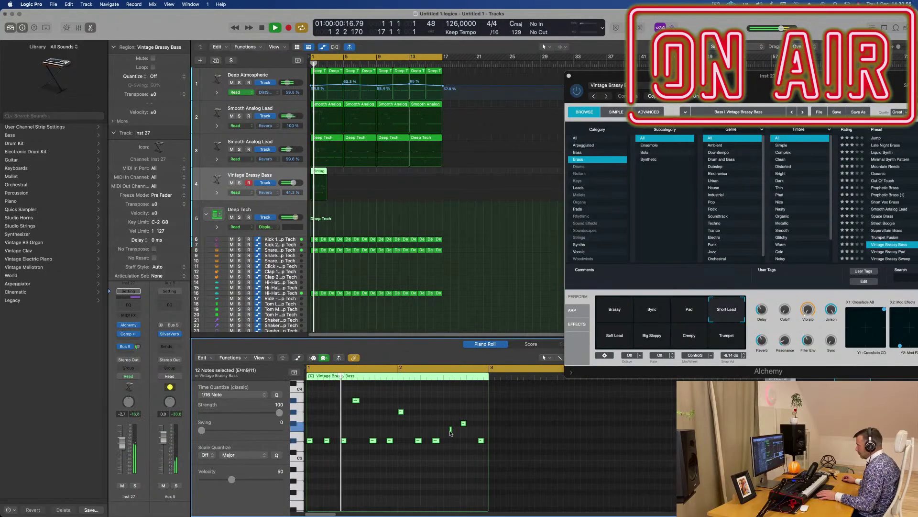
pyautogui.moveTo(451, 428); pyautogui.dragTo(453, 430)
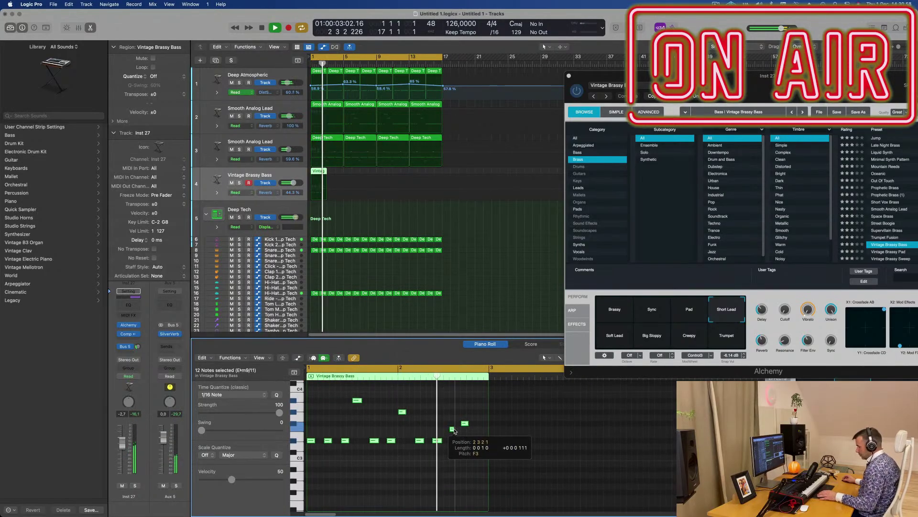
pyautogui.click(451, 431)
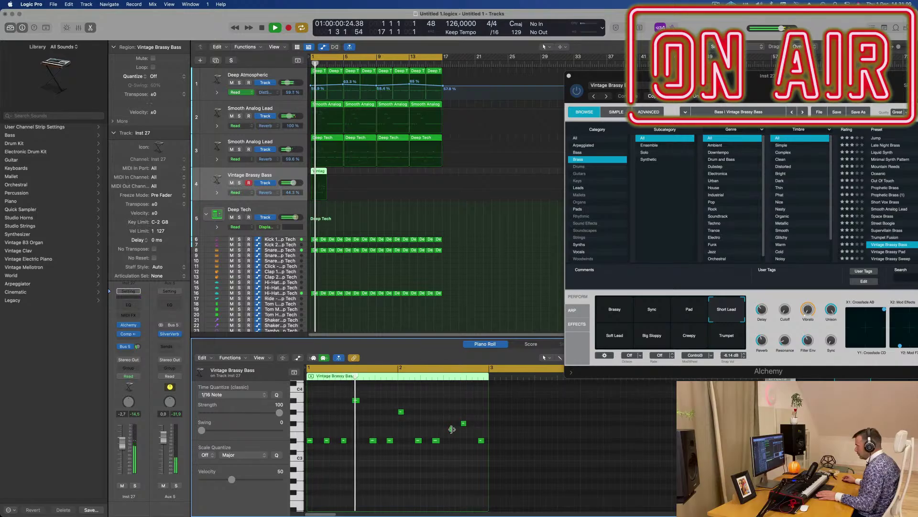
pyautogui.click(452, 429)
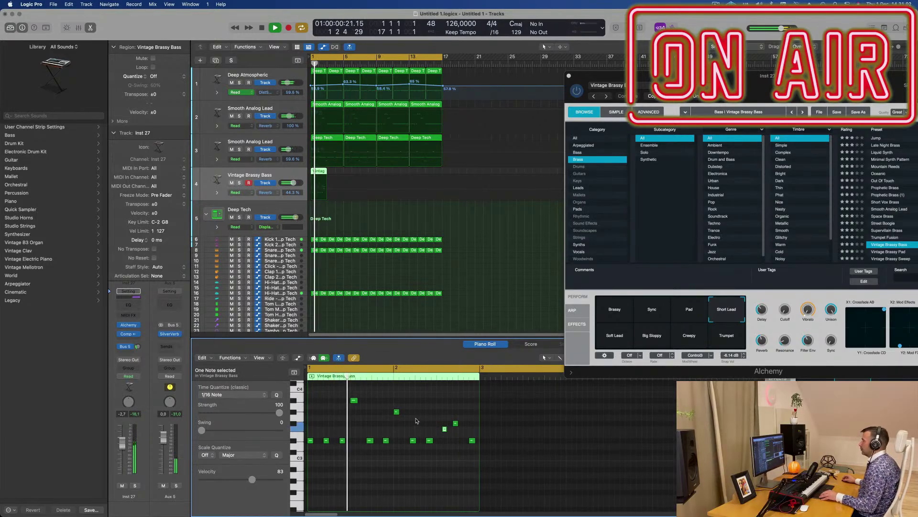
pyautogui.press('super+Left')
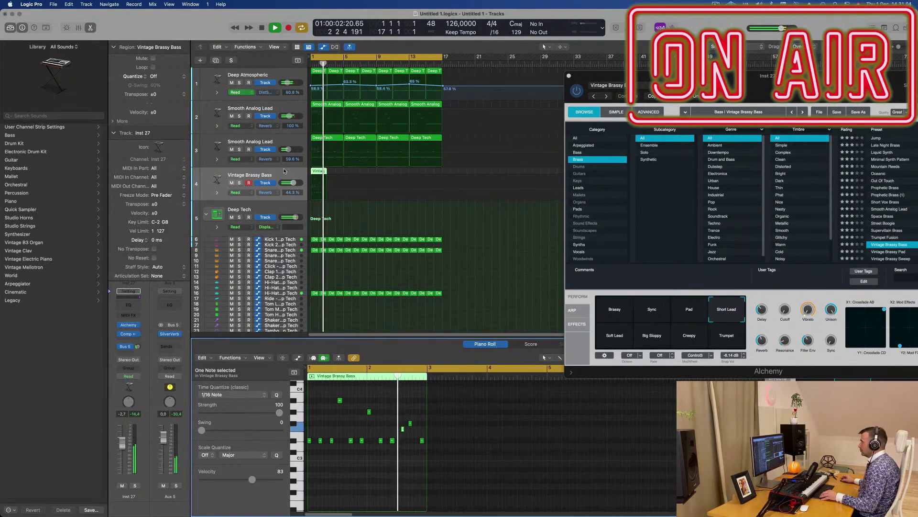
pyautogui.press('super+Right')
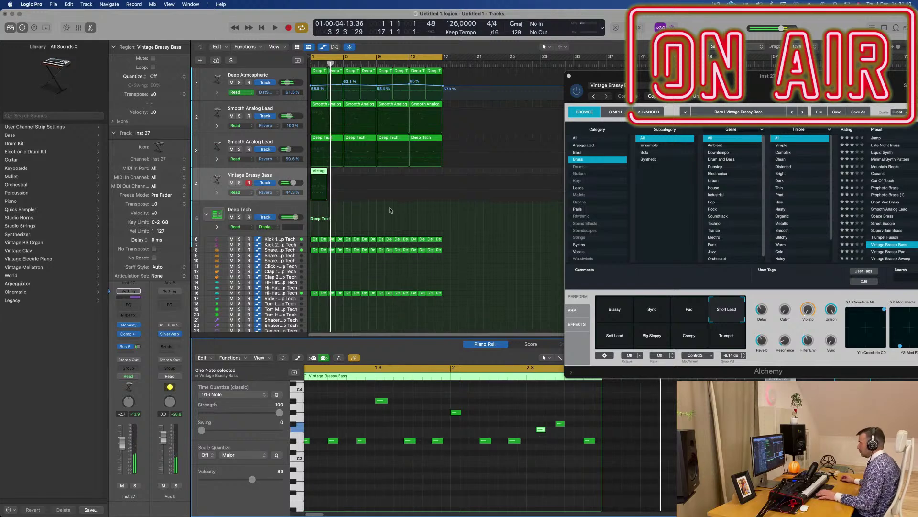
# Repeat the two-bar Vintage Brassy Bass region seven times so the copies fill the cycle up to bar 17
pyautogui.click(338, 357)
pyautogui.press('super+r')
pyautogui.press('super+r')
pyautogui.press('super+r')
pyautogui.press('super+r')
pyautogui.press('super+r')
pyautogui.press('super+r')
pyautogui.press('super+r')
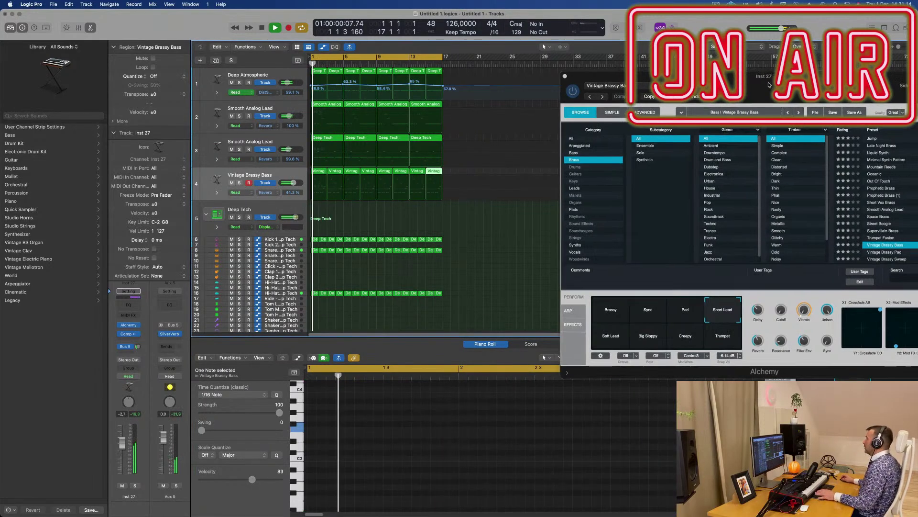
# Insert a Channel EQ on the Vintage Brassy Bass channel and enable its high-cut band
pyautogui.moveTo(795, 82); pyautogui.dragTo(540, 99)
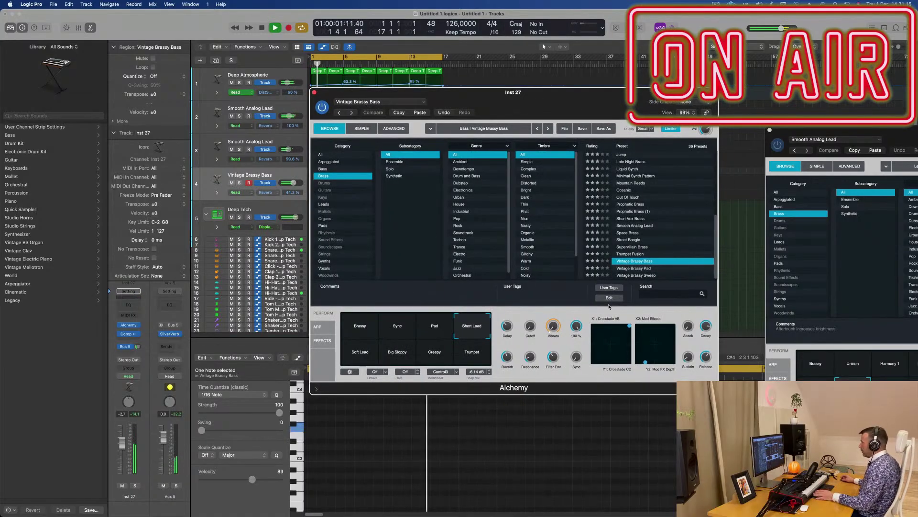
pyautogui.click(129, 305)
pyautogui.press('space')
pyautogui.moveTo(541, 100); pyautogui.dragTo(496, 102)
pyautogui.click(641, 139)
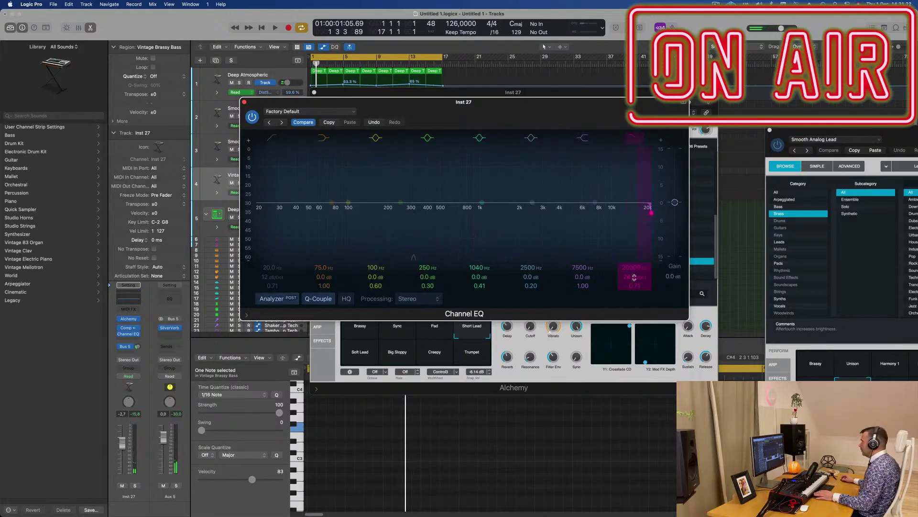
# Set the EQ's high-cut slope to 36 dB/Oct and its frequency to 750 Hz during playback
pyautogui.press('space')
pyautogui.moveTo(634, 277); pyautogui.dragTo(635, 301)
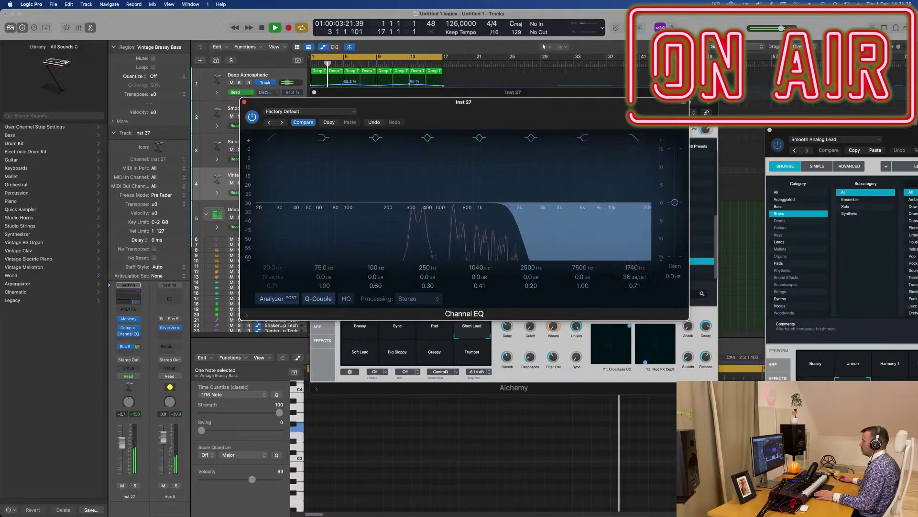
pyautogui.moveTo(464, 102); pyautogui.dragTo(583, 94)
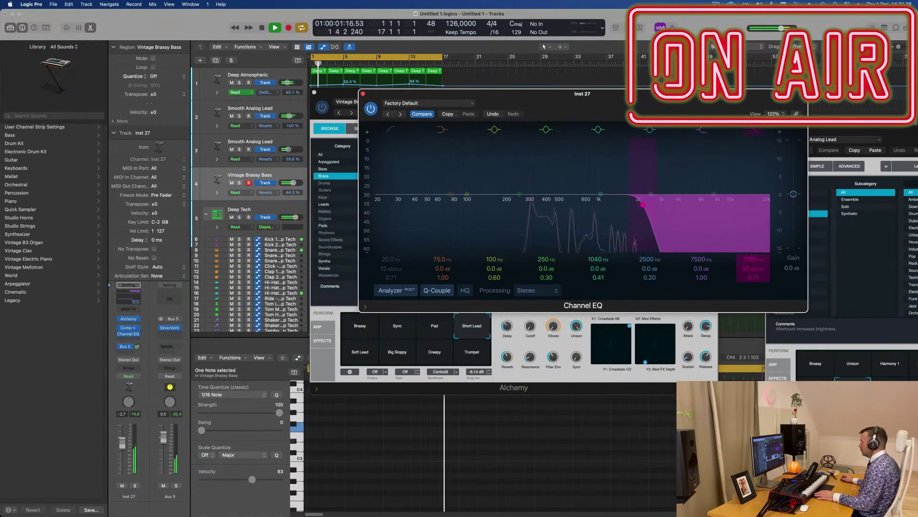
pyautogui.moveTo(754, 258); pyautogui.dragTo(754, 280)
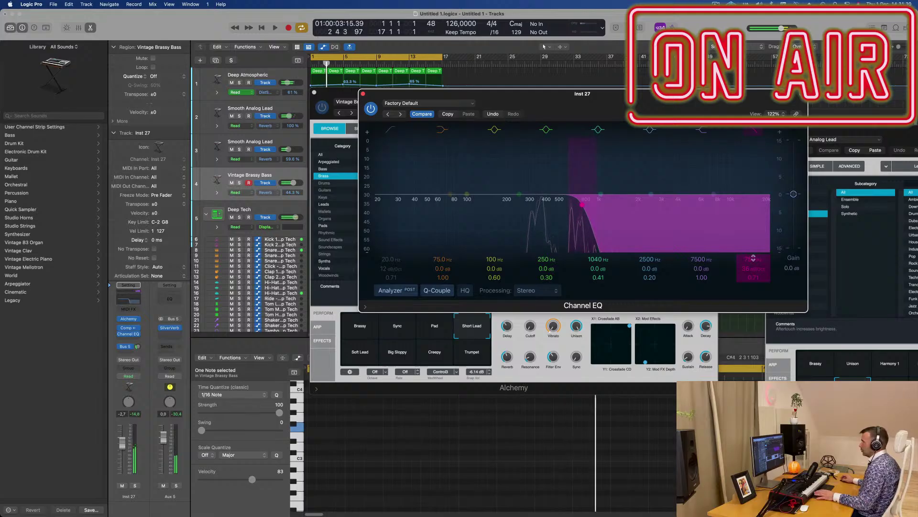
pyautogui.press('space')
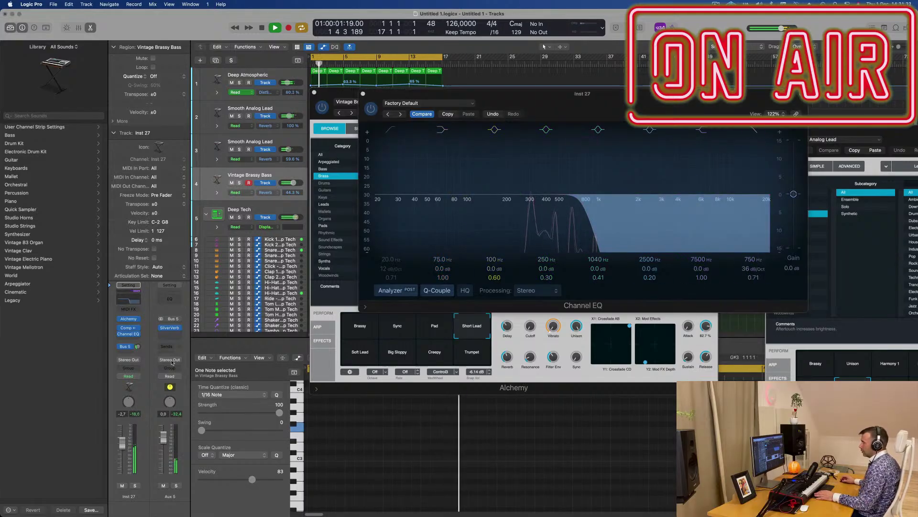
pyautogui.moveTo(570, 106); pyautogui.dragTo(738, 100)
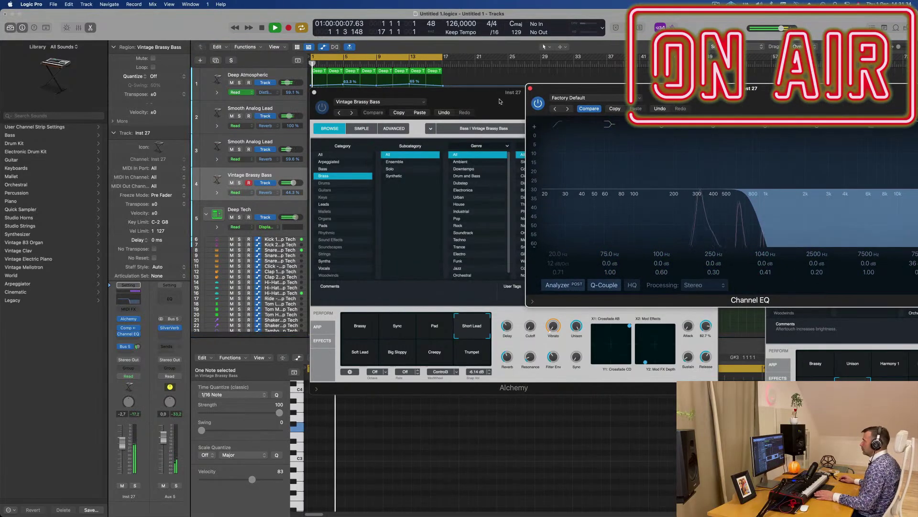
# Raise the Cutoff of the Vintage Brassy Bass synth to 11.4 % during playback and nudge its channel volume up slightly
pyautogui.moveTo(500, 101); pyautogui.dragTo(518, 166)
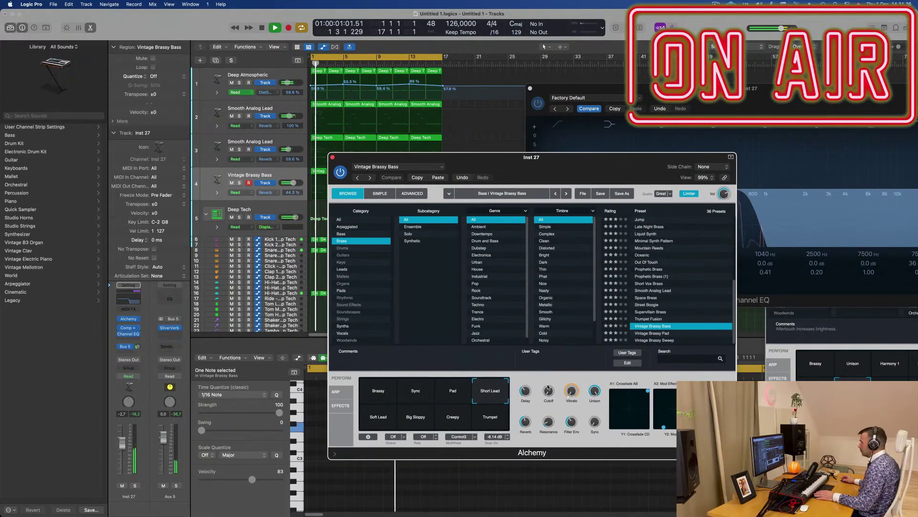
pyautogui.moveTo(548, 388); pyautogui.dragTo(550, 390)
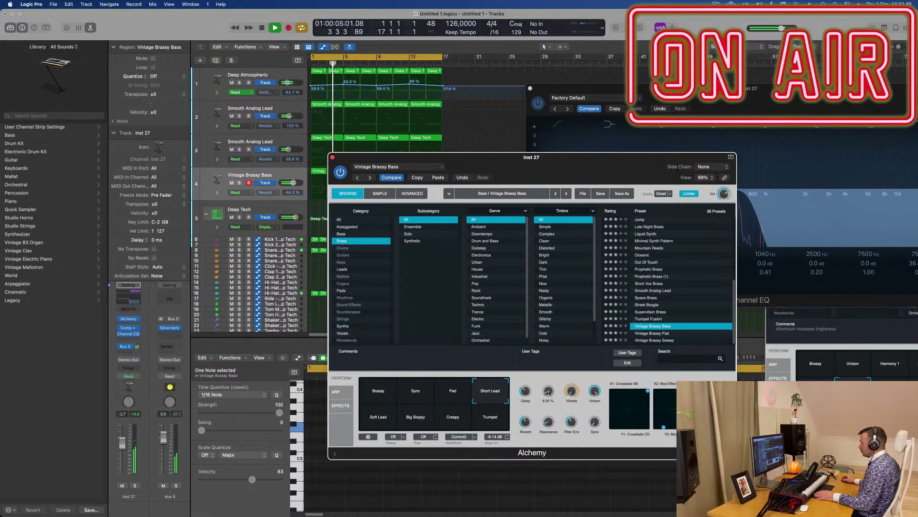
pyautogui.moveTo(530, 157); pyautogui.dragTo(539, 227)
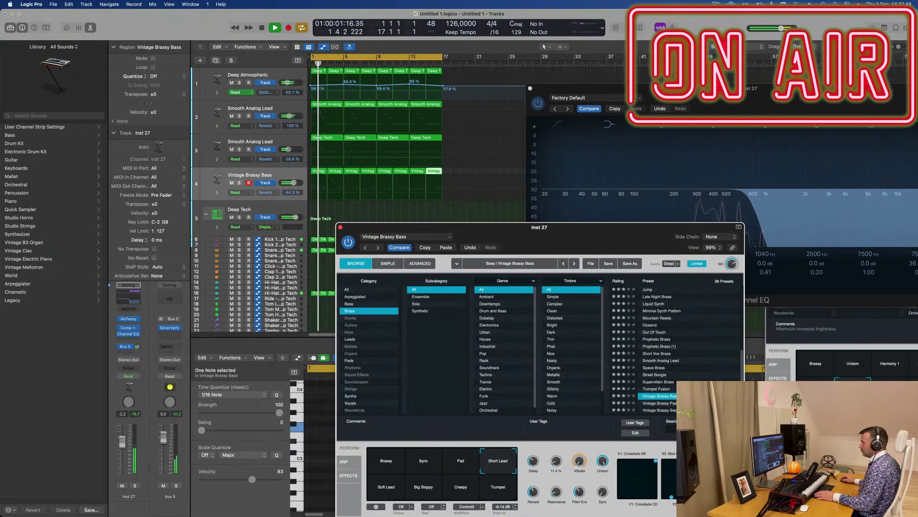
pyautogui.moveTo(122, 443); pyautogui.dragTo(122, 441)
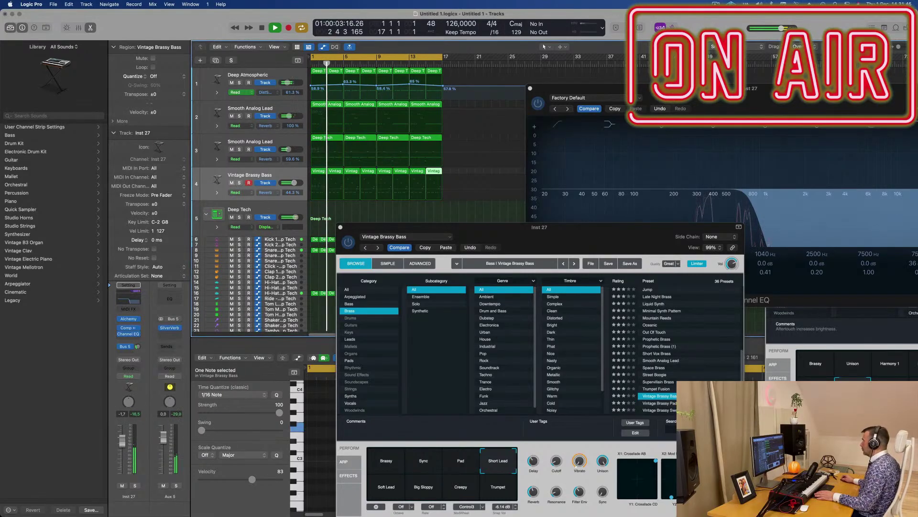
# Raise the high-cut frequency of the Vintage Brassy Bass channel's EQ to 870 Hz
pyautogui.moveTo(731, 88); pyautogui.dragTo(545, 93)
pyautogui.press('space')
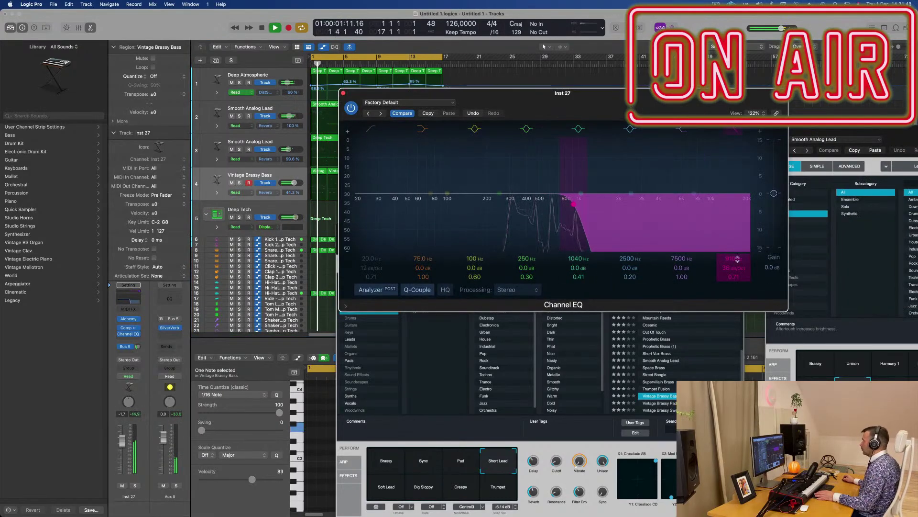
pyautogui.moveTo(564, 203); pyautogui.dragTo(570, 204)
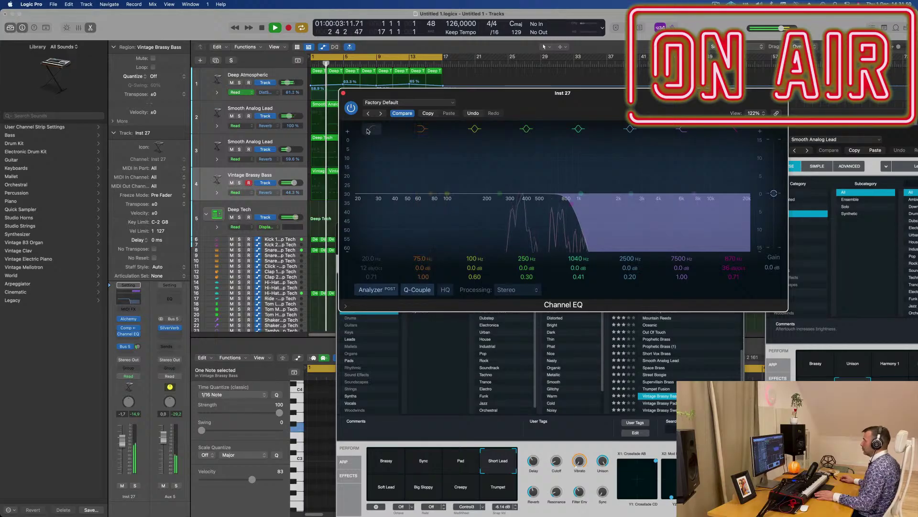
# Enable the EQ's low-cut band on the bass channel and set it to 272 Hz with a 36 dB/Oct slope
pyautogui.click(395, 182)
pyautogui.moveTo(395, 182); pyautogui.dragTo(471, 183)
pyautogui.moveTo(371, 267); pyautogui.dragTo(371, 235)
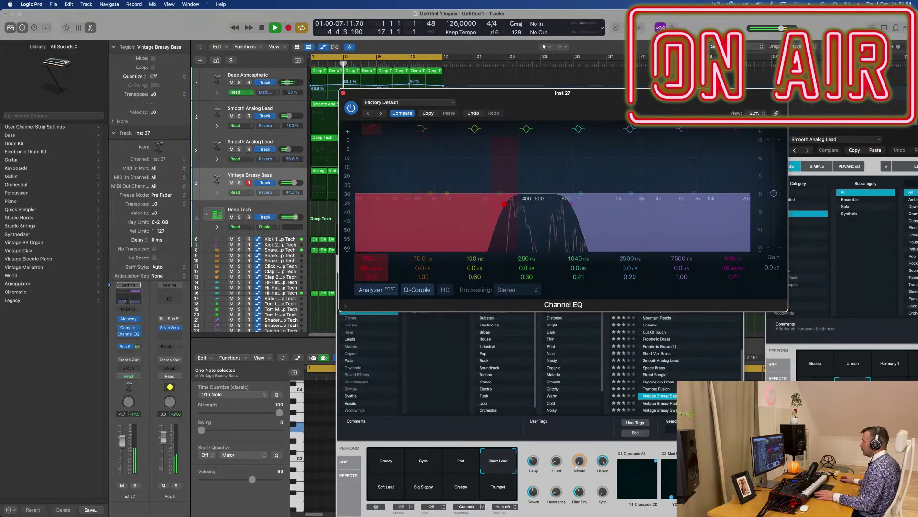
pyautogui.press('space')
pyautogui.press('space')
# Increase the Reverb amount of the Vintage Brassy Bass synth to 53.8 % during playback
pyautogui.moveTo(540, 107); pyautogui.dragTo(224, 71)
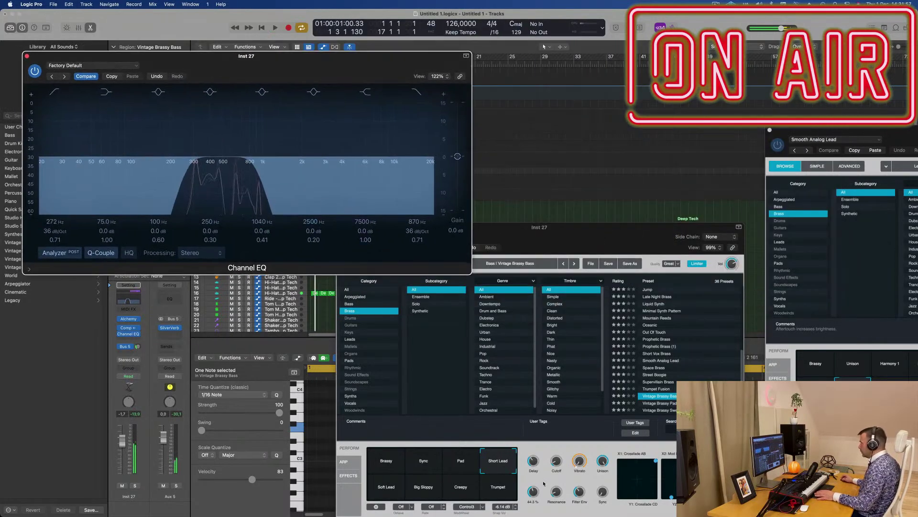
pyautogui.click(539, 456)
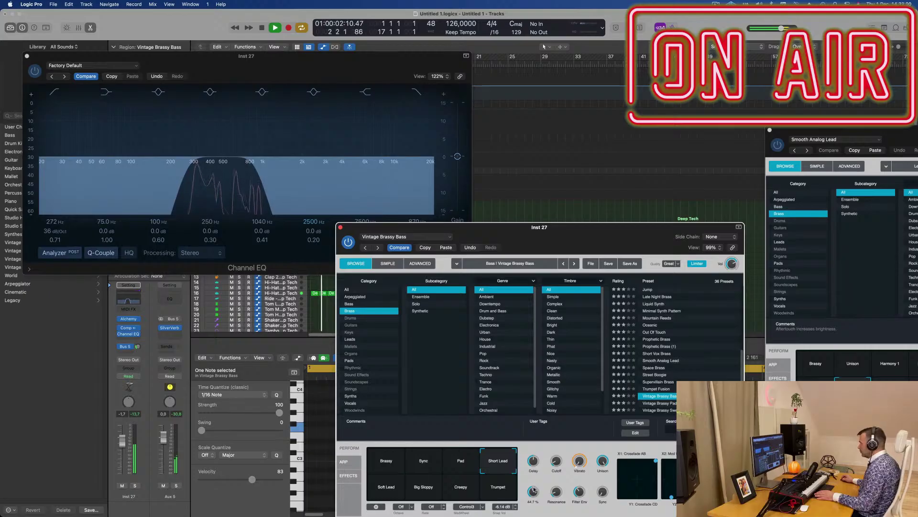
pyautogui.moveTo(570, 236); pyautogui.dragTo(670, 209)
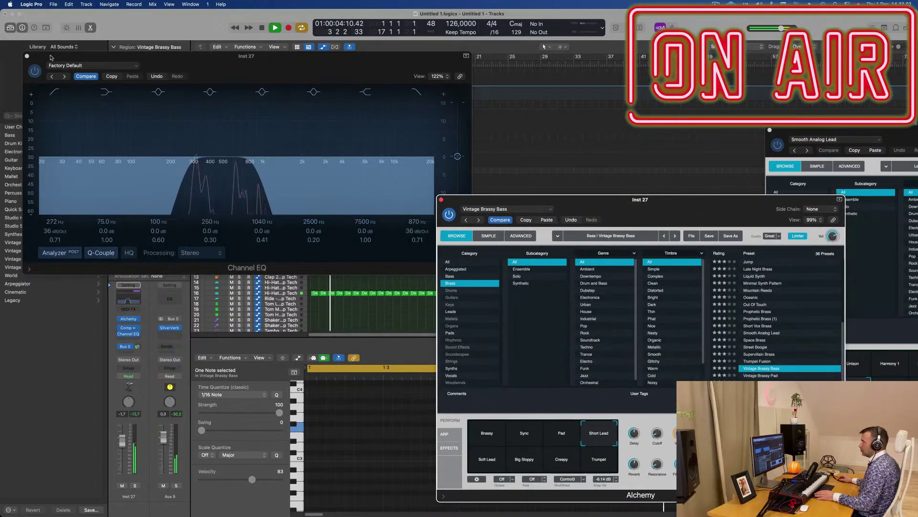
# Close the bass track's Channel EQ and Alchemy windows and mute the first Smooth Analog Lead track (track 2)
pyautogui.click(27, 56)
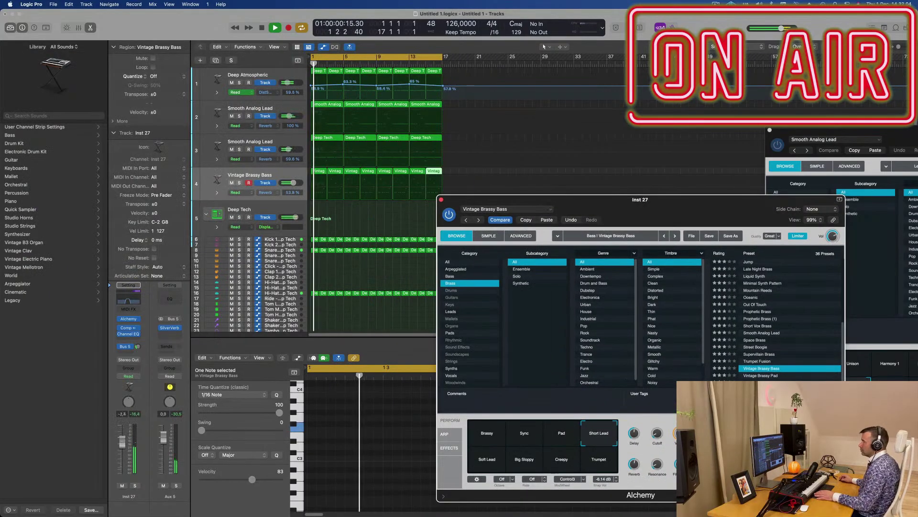
pyautogui.moveTo(513, 200); pyautogui.dragTo(338, 244)
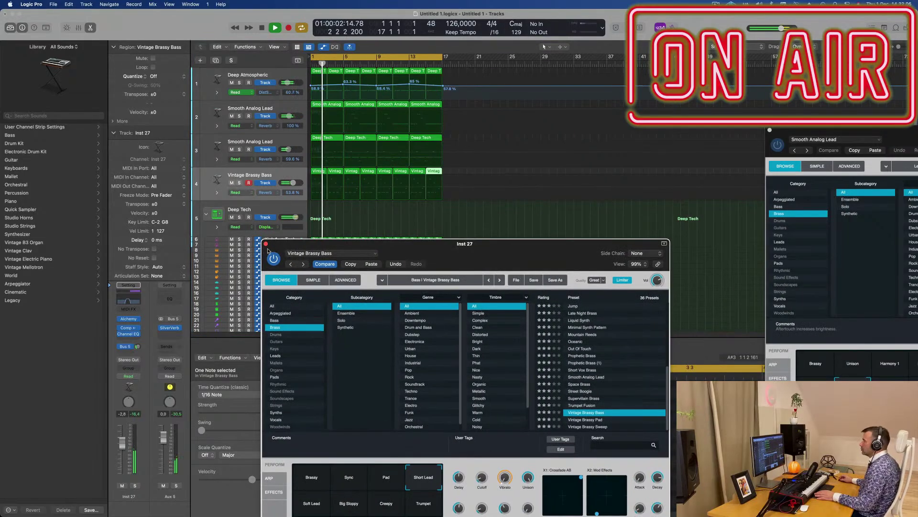
pyautogui.click(266, 244)
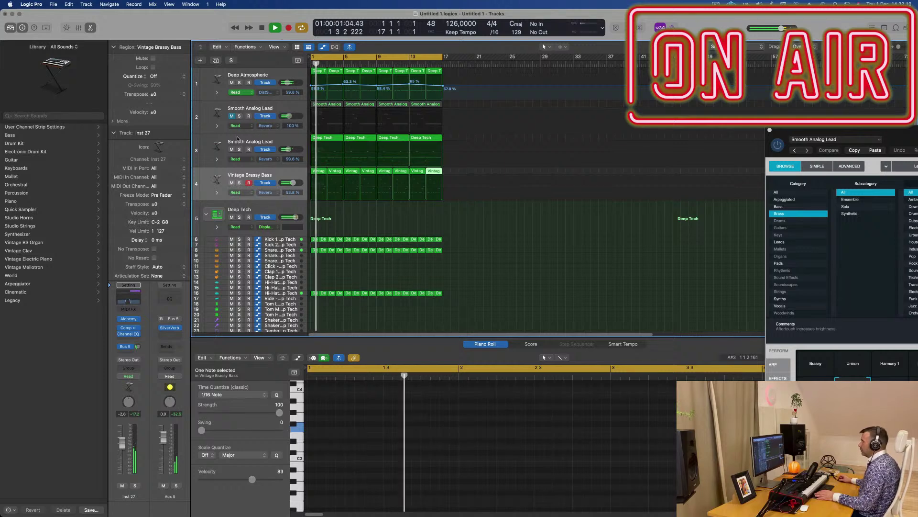
# Solo the second Smooth Analog Lead track (track 3) briefly to identify its sound, and release the solo
pyautogui.press('super+Right')
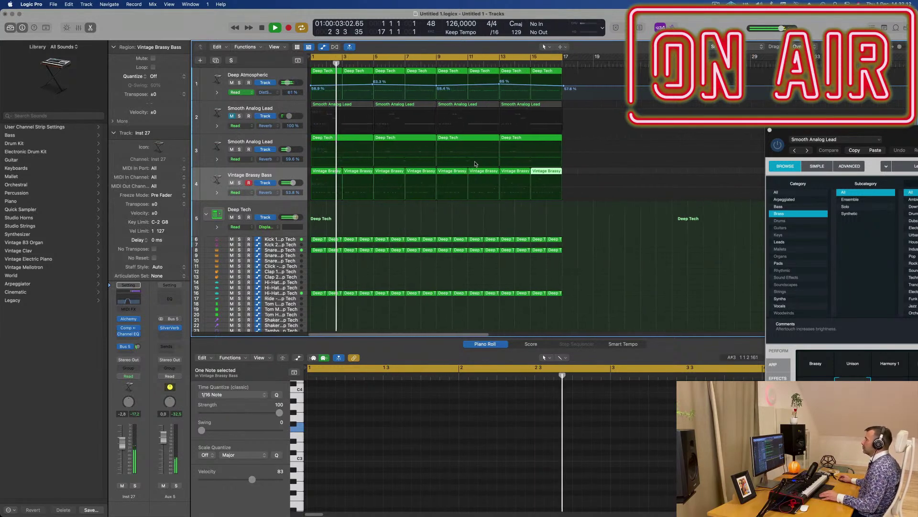
pyautogui.click(294, 174)
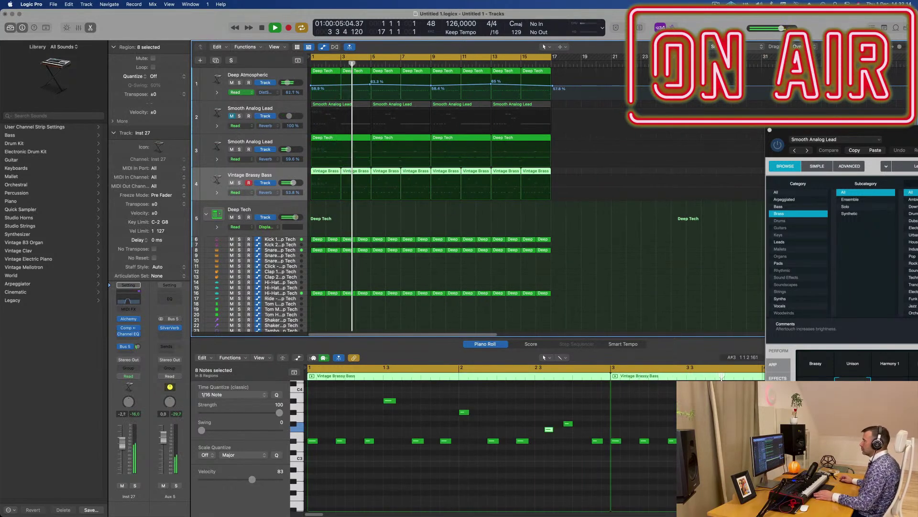
pyautogui.scroll(-3, 338, 273)
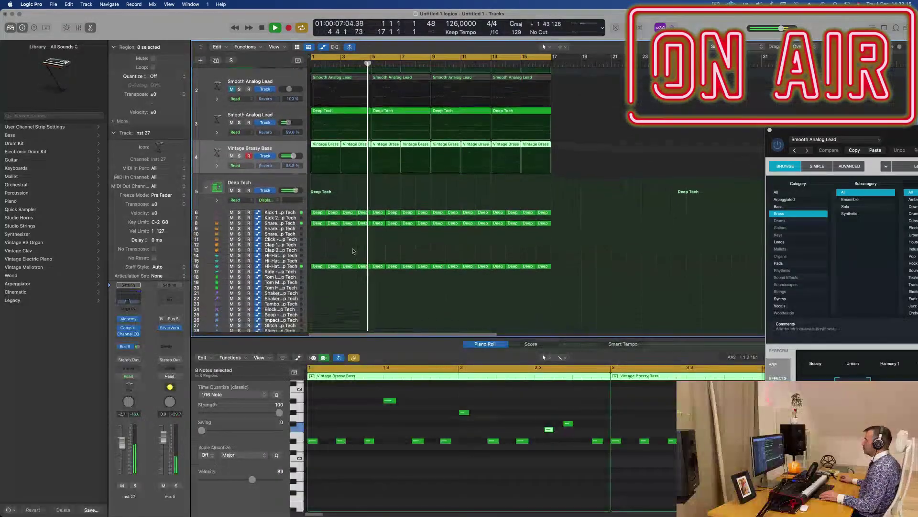
pyautogui.scroll(-2, 383, 228)
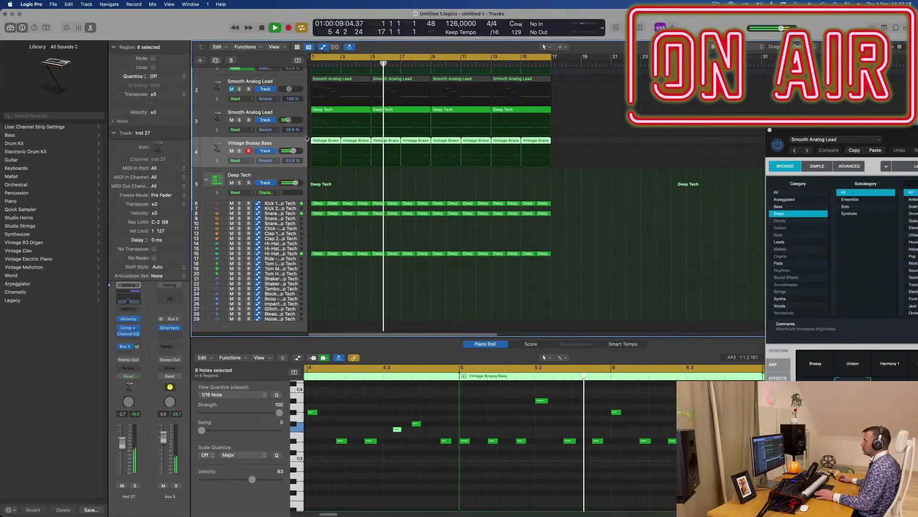
pyautogui.click(240, 120)
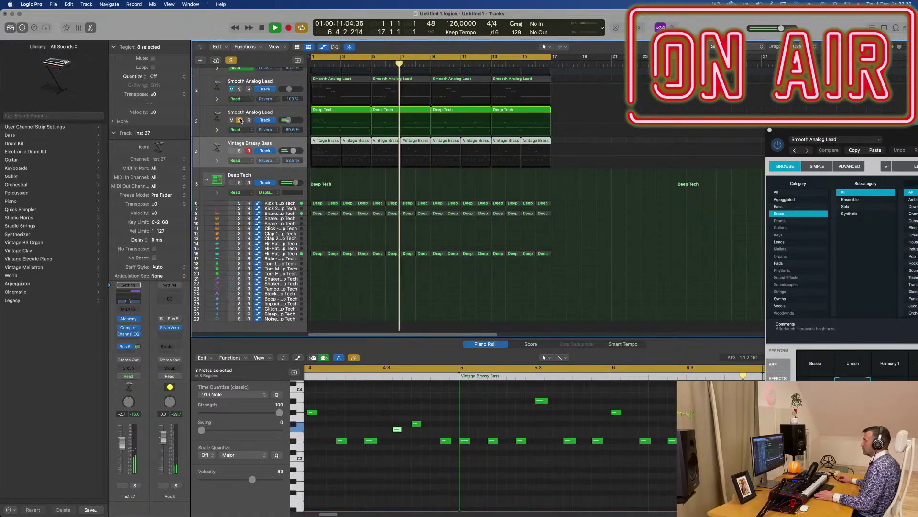
pyautogui.click(239, 120)
# Select the second Smooth Analog Lead track (track 3), restart playback and bring its Alchemy window into full view
pyautogui.click(285, 114)
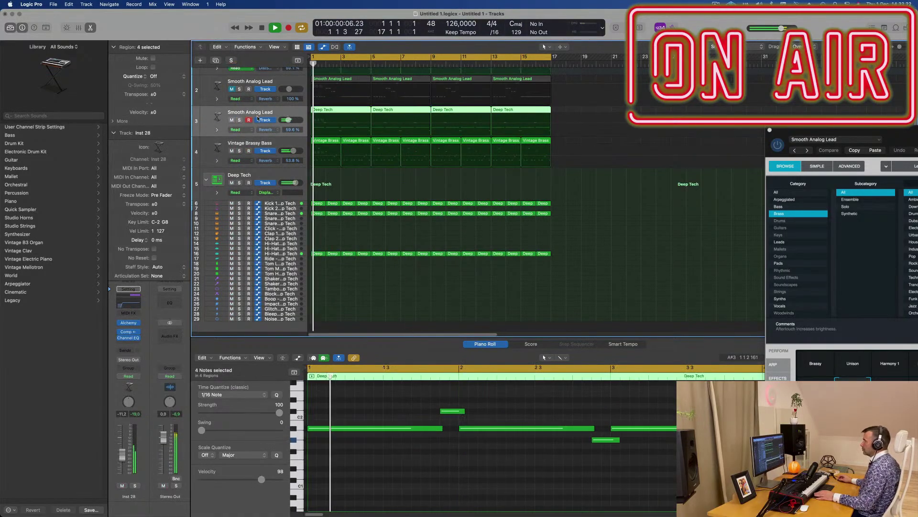
pyautogui.press('Return')
pyautogui.press('v')
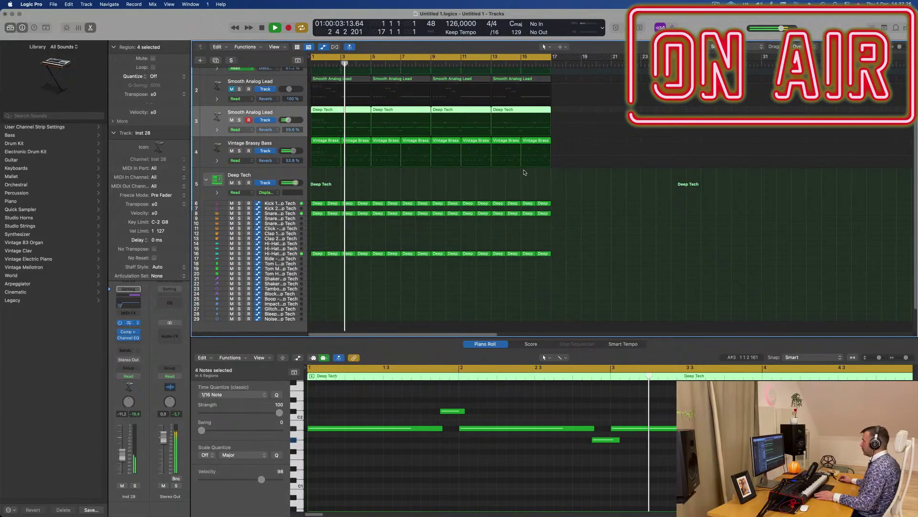
pyautogui.press('v')
pyautogui.moveTo(917, 135); pyautogui.dragTo(509, 110)
# Set track 3's automation to Touch and record a rising LP Cutoff sweep over bars 1 and 2, closing the synth window
pyautogui.click(127, 377)
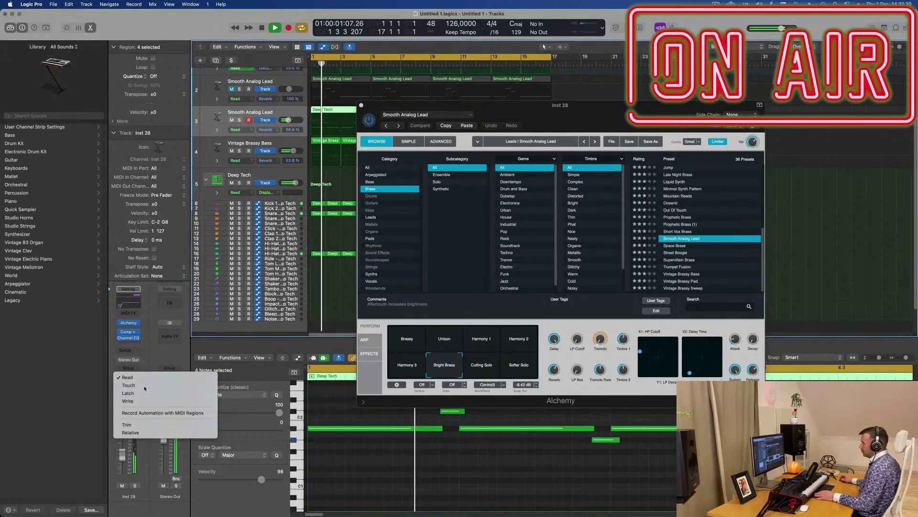
pyautogui.click(128, 387)
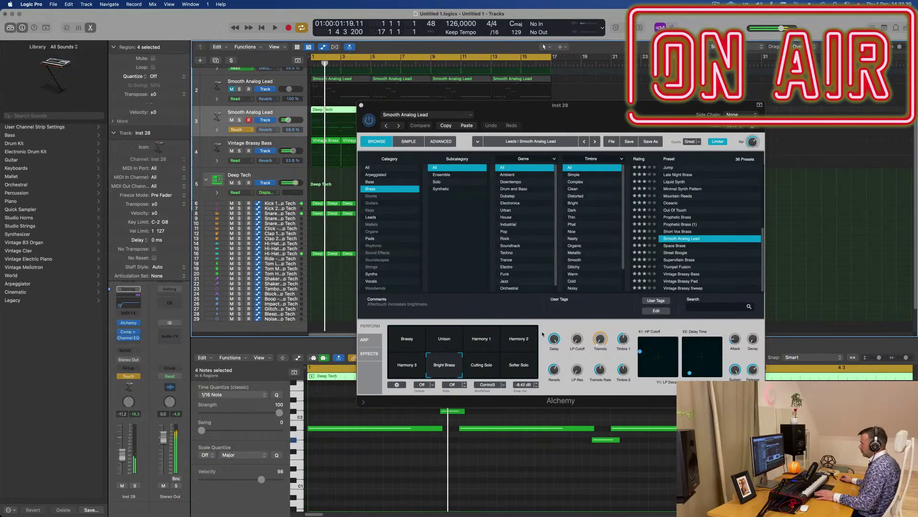
pyautogui.moveTo(577, 339); pyautogui.dragTo(364, 98)
pyautogui.click(362, 105)
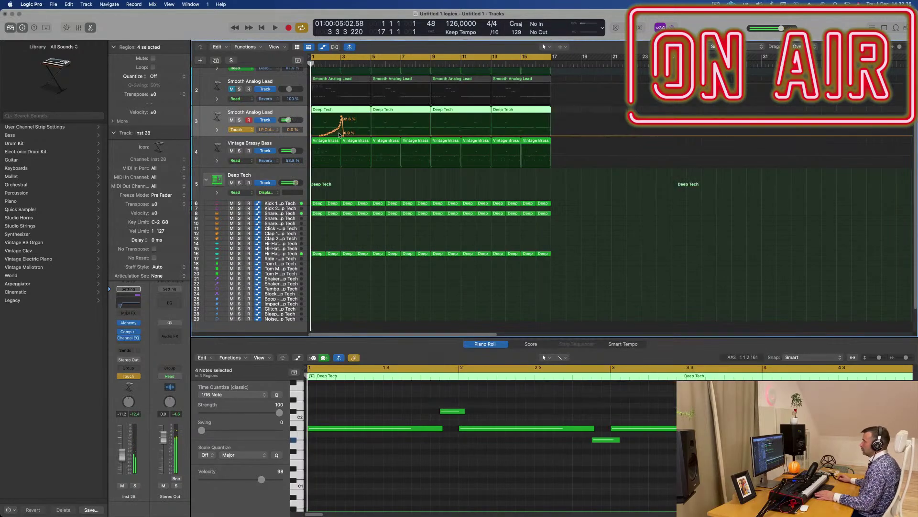
# Replace the recorded sweep with a straight LP Cutoff ramp from 0 % at bar 1 to 74.8 % just before bar 3, falling back to 0 %
pyautogui.click(337, 137)
pyautogui.press('space')
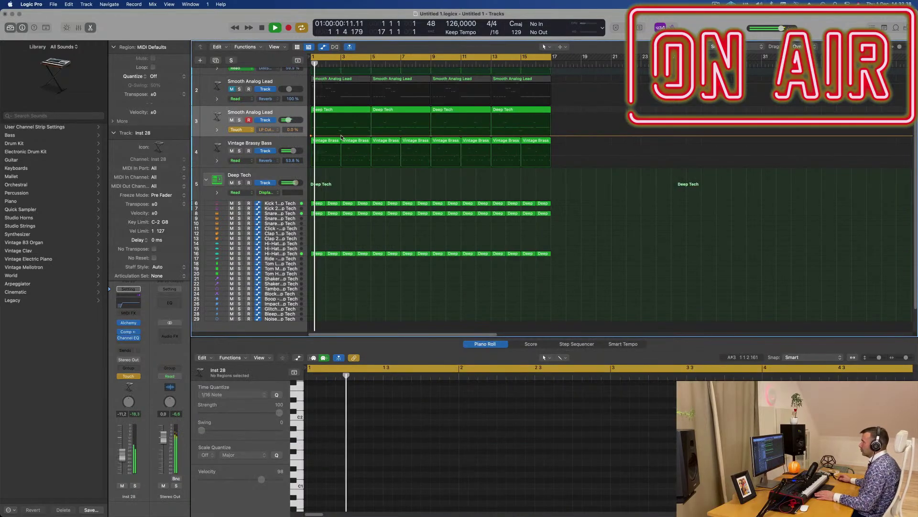
pyautogui.moveTo(337, 136)
pyautogui.mouseDown()
pyautogui.moveTo(339, 117)
pyautogui.moveTo(343, 140)
pyautogui.mouseUp()
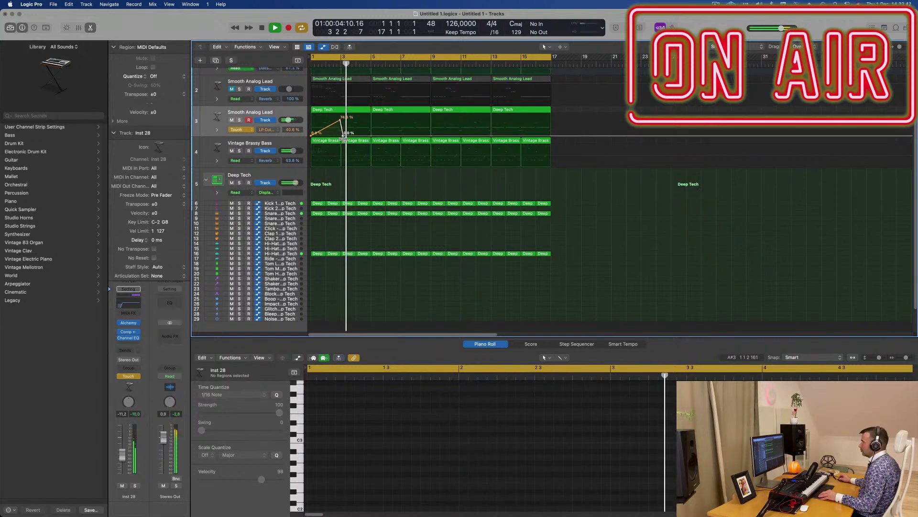
pyautogui.press('z')
pyautogui.press('Return')
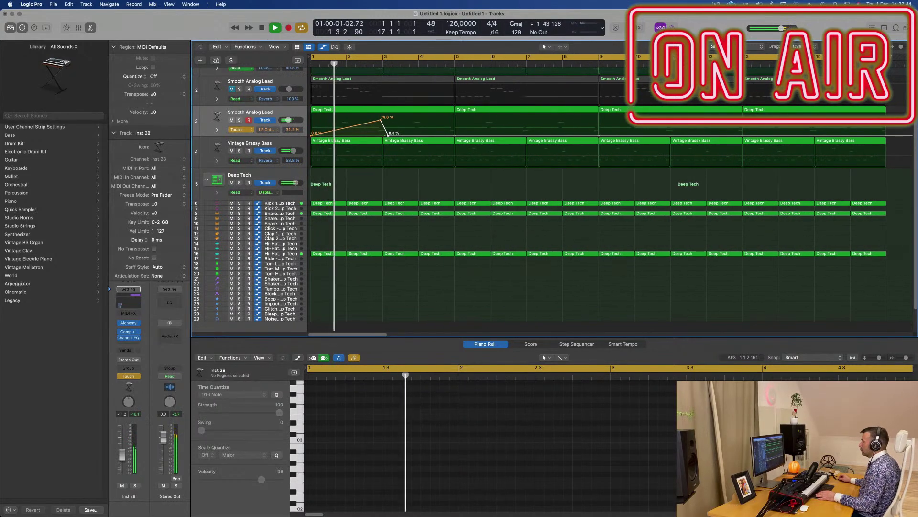
# Reshape the LP Cutoff ramp to 22.4 % late in bar 2 and a 61.2 % peak, and set the track's automation to Read
pyautogui.moveTo(380, 120); pyautogui.dragTo(373, 133)
pyautogui.press('Return')
pyautogui.click(252, 129)
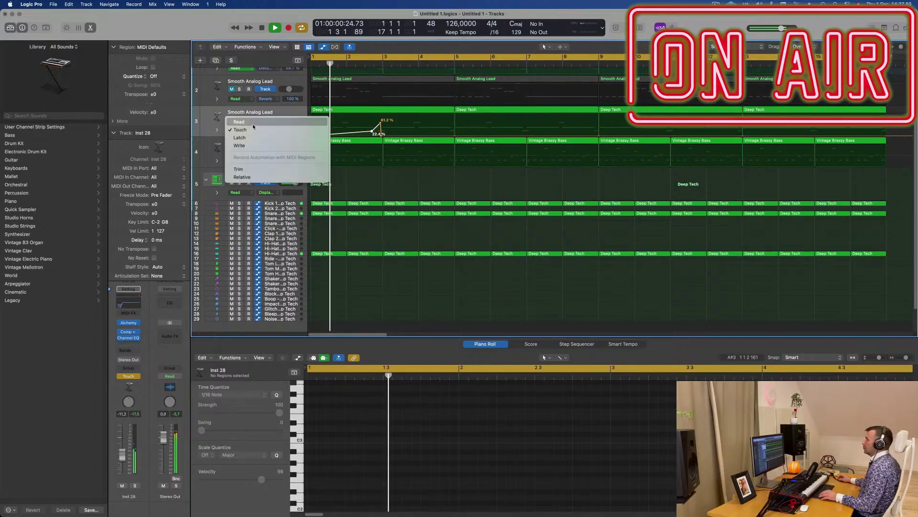
pyautogui.click(253, 123)
# Move the 0 % LP Cutoff point after the peak to the start of bar 3 so the curve drops on a slope
pyautogui.press('super+Left')
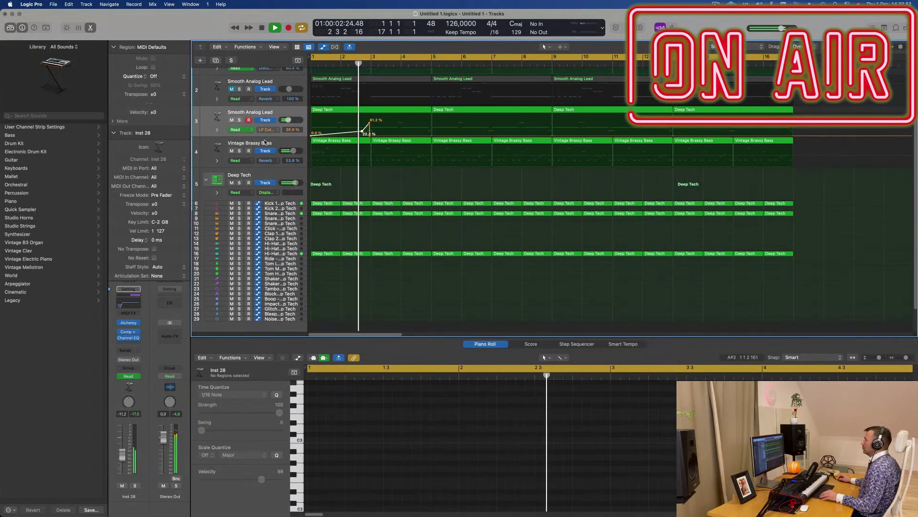
pyautogui.press('super+Right')
pyautogui.press('Return')
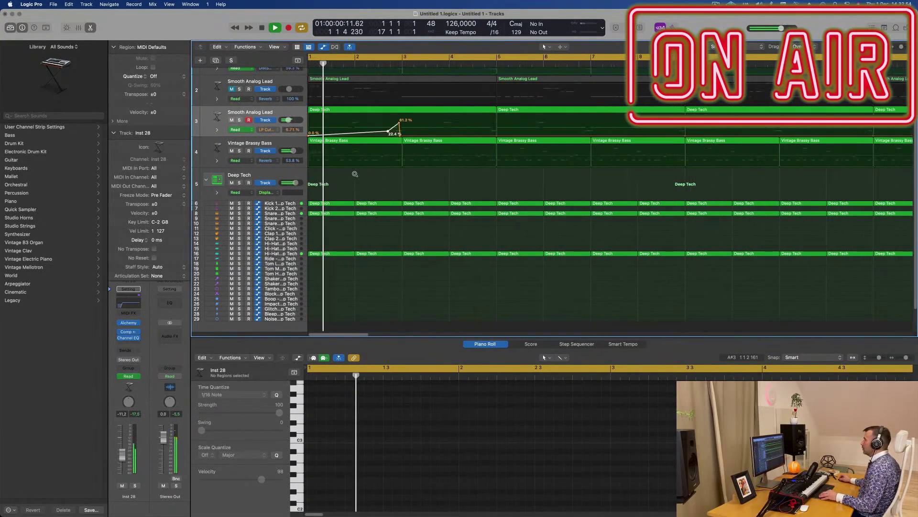
pyautogui.press('super+Right')
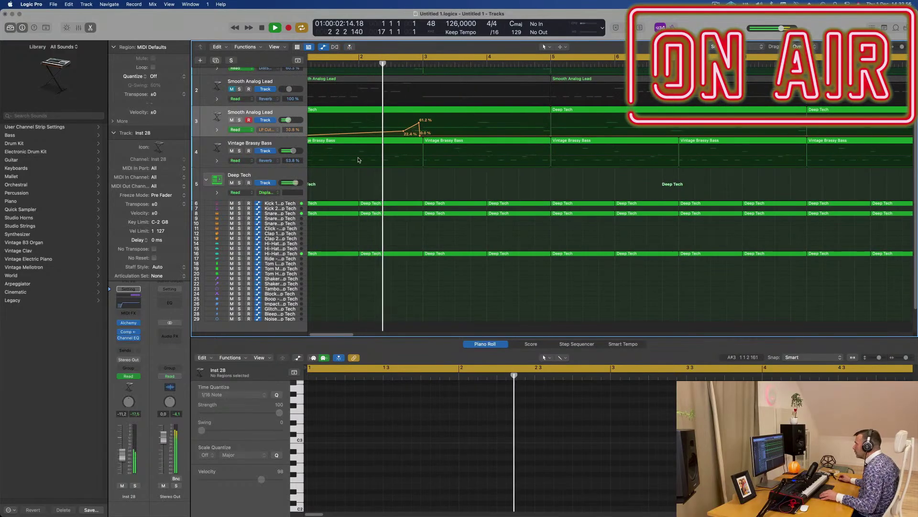
pyautogui.hscroll(-2, 430, 128)
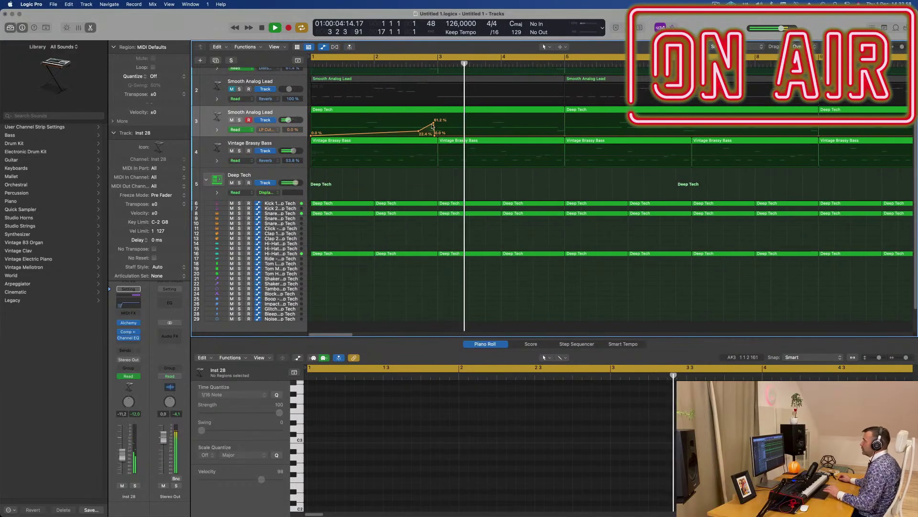
pyautogui.moveTo(434, 136); pyautogui.dragTo(438, 135)
# Add a second LP Cutoff ramp on track 3 over bars 3 and 4, peaking at 58.2 % and dropping to 29.9 % at bar 5
pyautogui.press('super+Left')
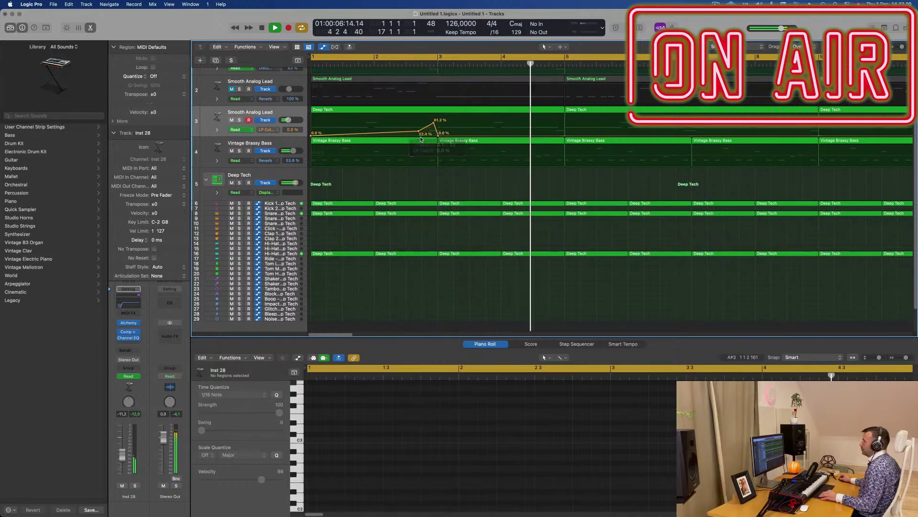
pyautogui.press('super+Left')
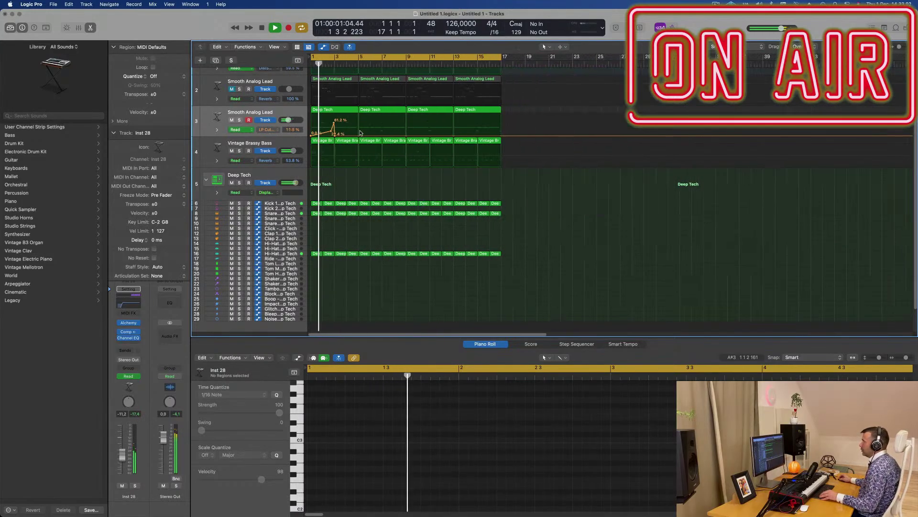
pyautogui.press('super+Right')
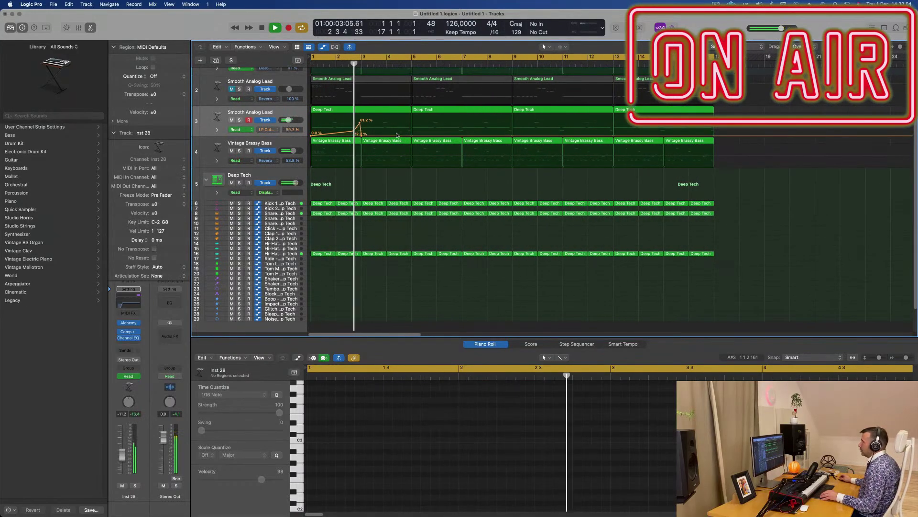
pyautogui.moveTo(407, 137)
pyautogui.mouseDown()
pyautogui.moveTo(406, 123)
pyautogui.moveTo(402, 136)
pyautogui.moveTo(412, 130)
pyautogui.mouseUp()
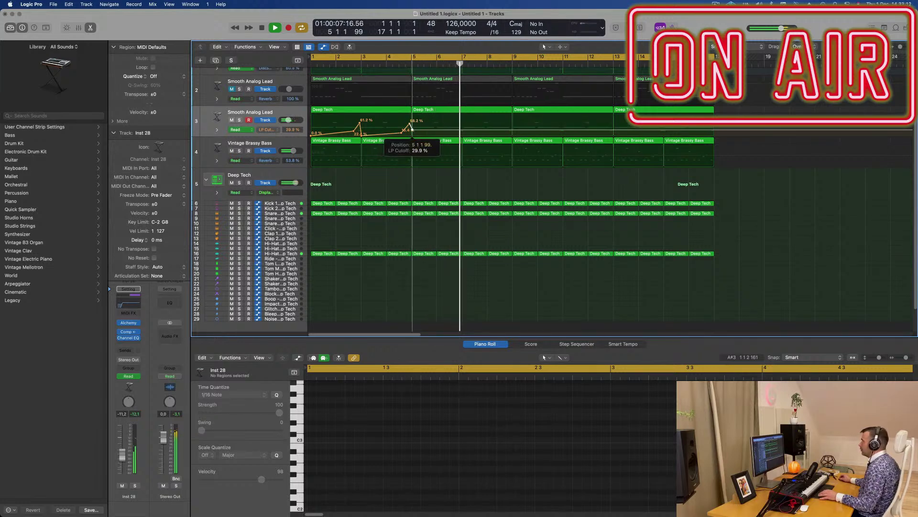
pyautogui.press('Return')
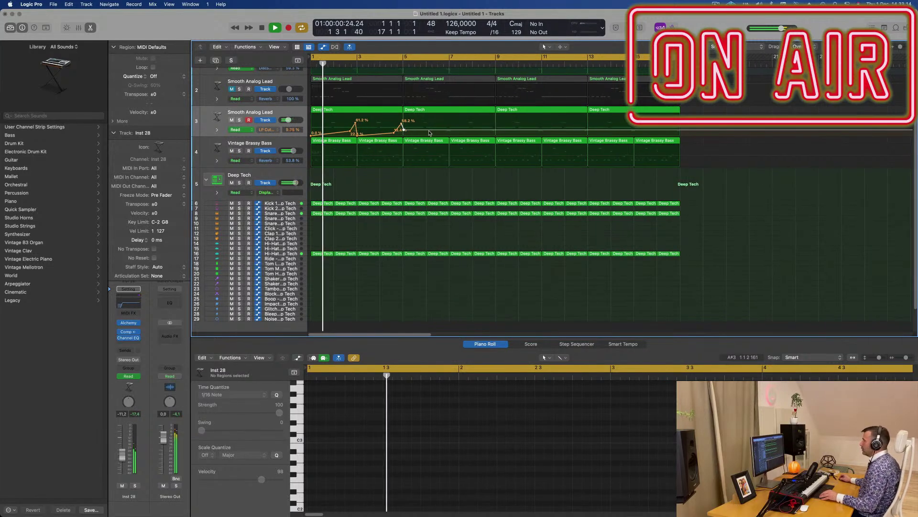
# Copy the Vintage Brassy Bass channel's Compressor to Aux 5 after the SilverVerb and set its output gain to -4.5 dB
pyautogui.scroll(2, 430, 135)
pyautogui.scroll(-1, 430, 135)
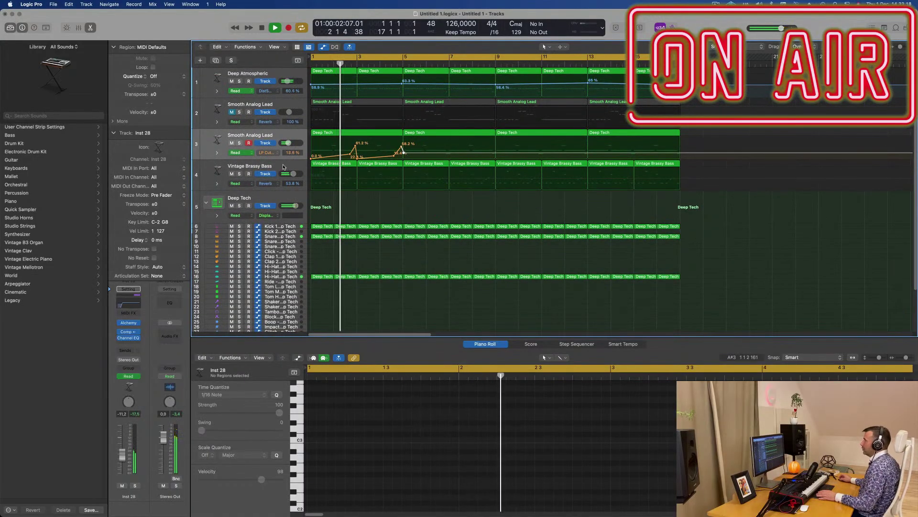
pyautogui.click(367, 164)
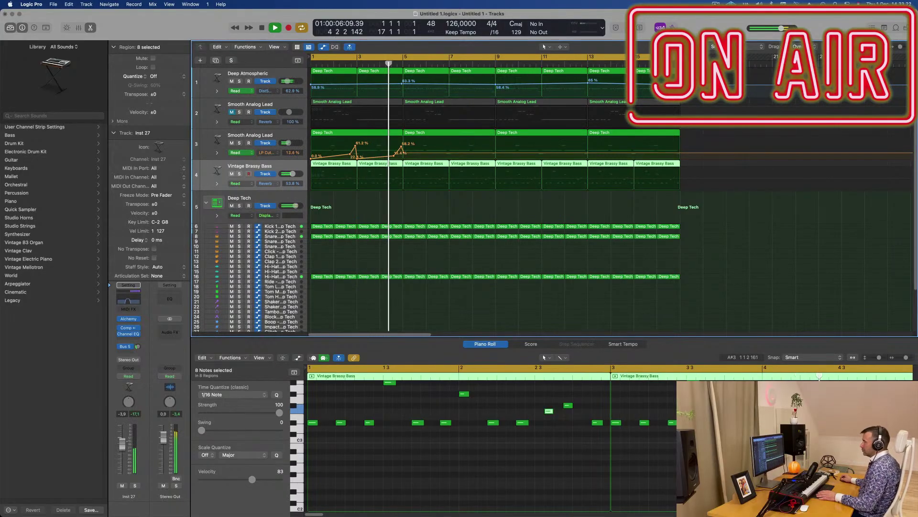
pyautogui.moveTo(138, 351); pyautogui.dragTo(139, 348)
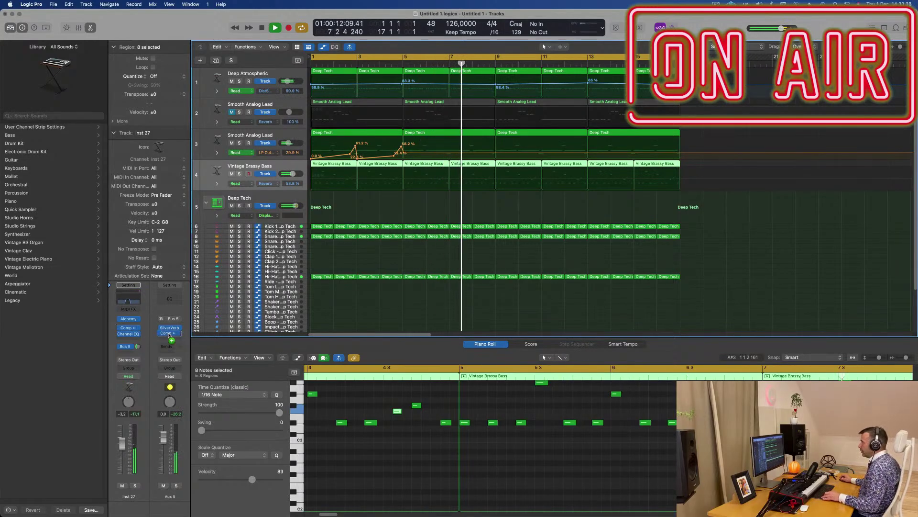
pyautogui.click(169, 336)
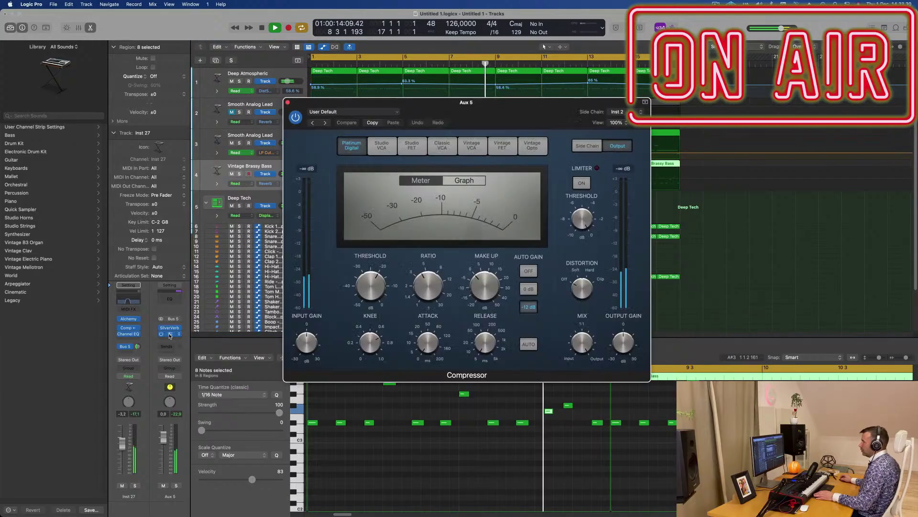
pyautogui.moveTo(525, 114); pyautogui.dragTo(587, 106)
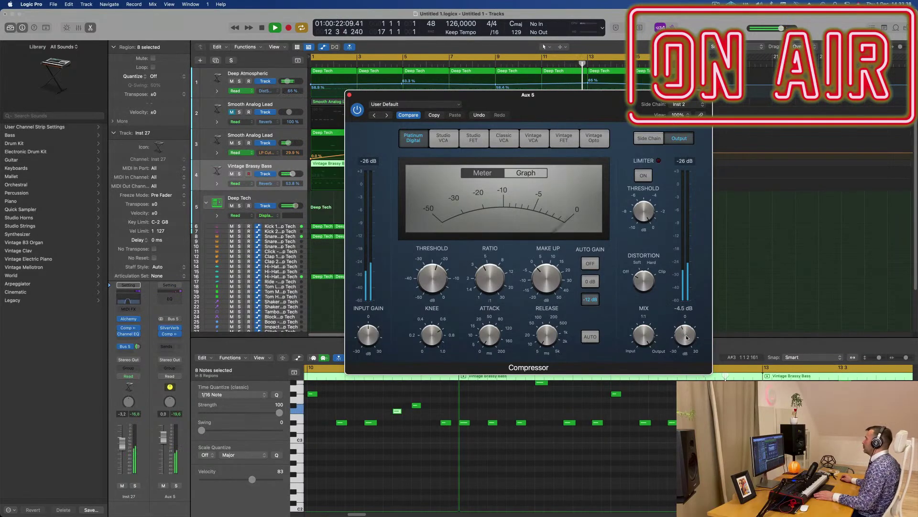
pyautogui.click(348, 95)
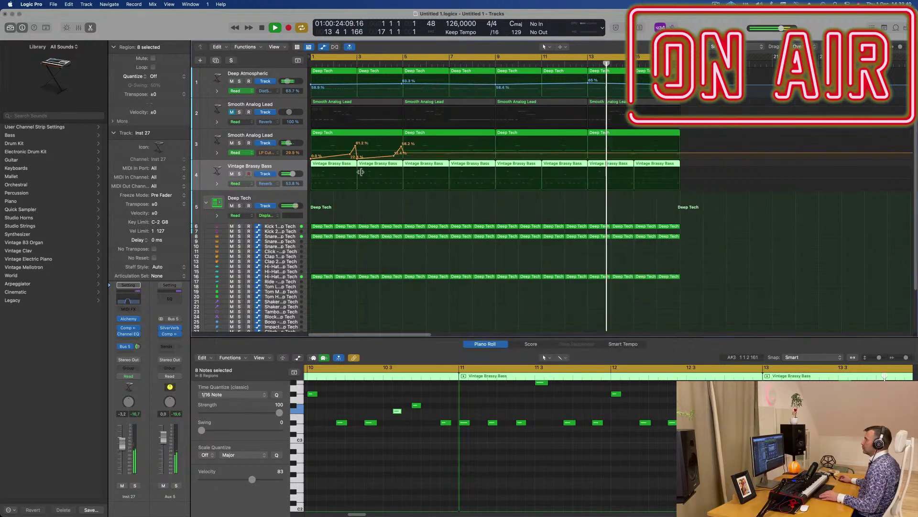
# Unmute the Smooth Analog Lead on track 2 and adjust the LP Cutoff and Tremolo in its Alchemy synth
pyautogui.scroll(-3, 403, 201)
pyautogui.scroll(-3, 403, 201)
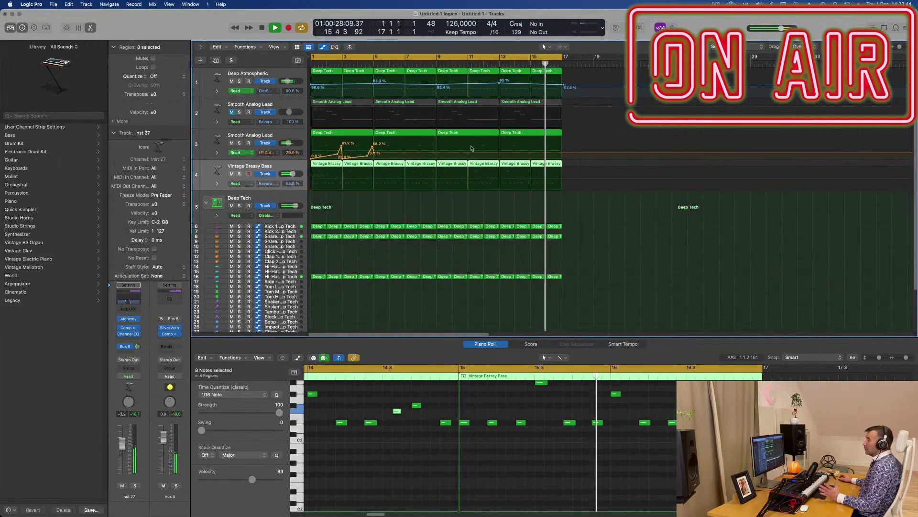
pyautogui.click(274, 105)
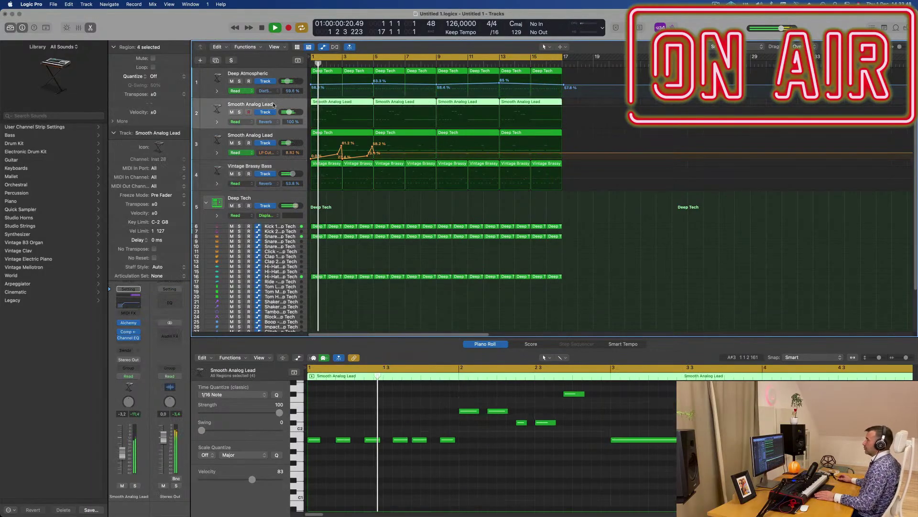
pyautogui.click(127, 323)
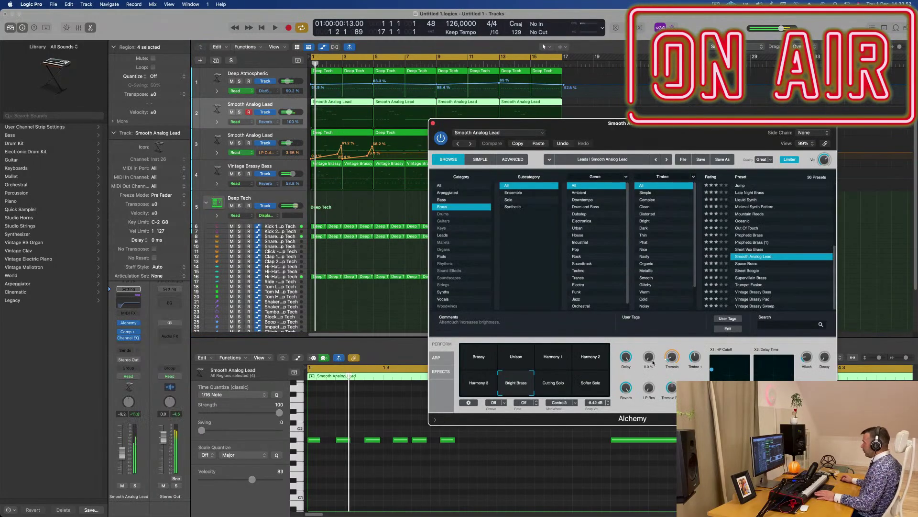
pyautogui.moveTo(648, 357); pyautogui.dragTo(653, 322)
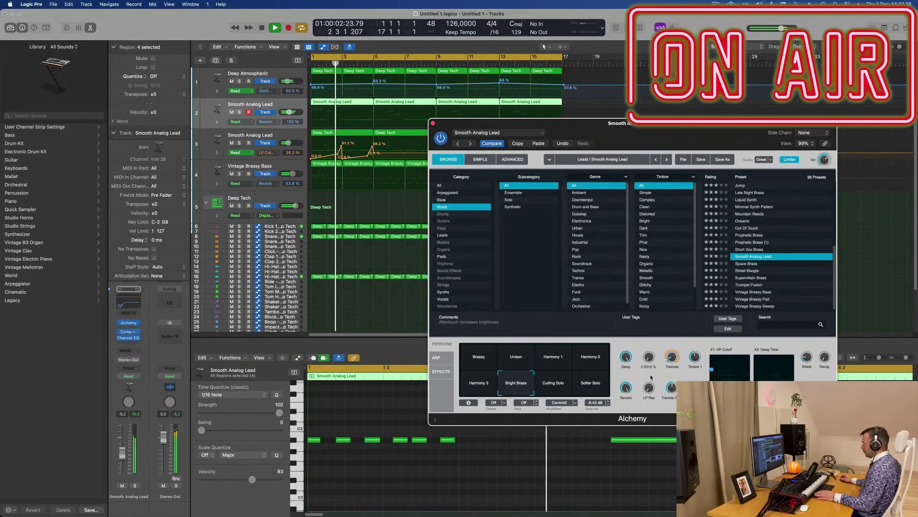
pyautogui.moveTo(674, 349)
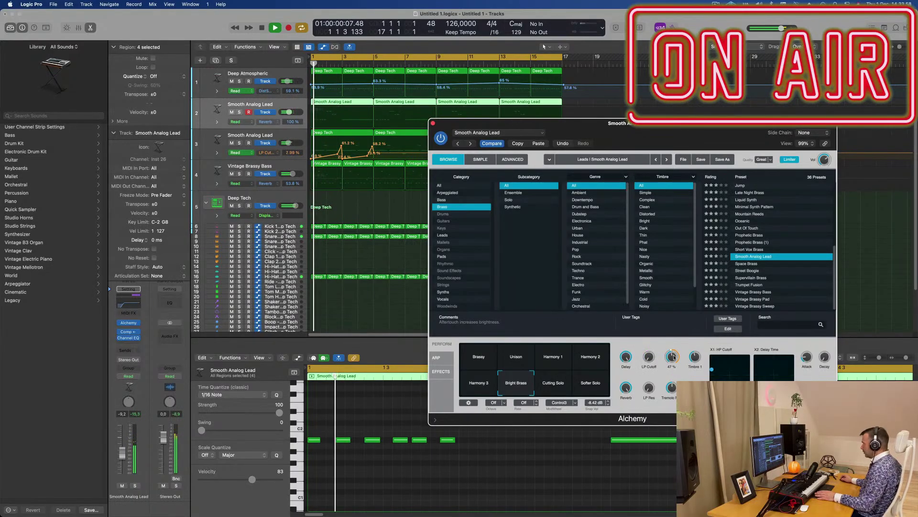
pyautogui.moveTo(674, 356); pyautogui.dragTo(677, 361)
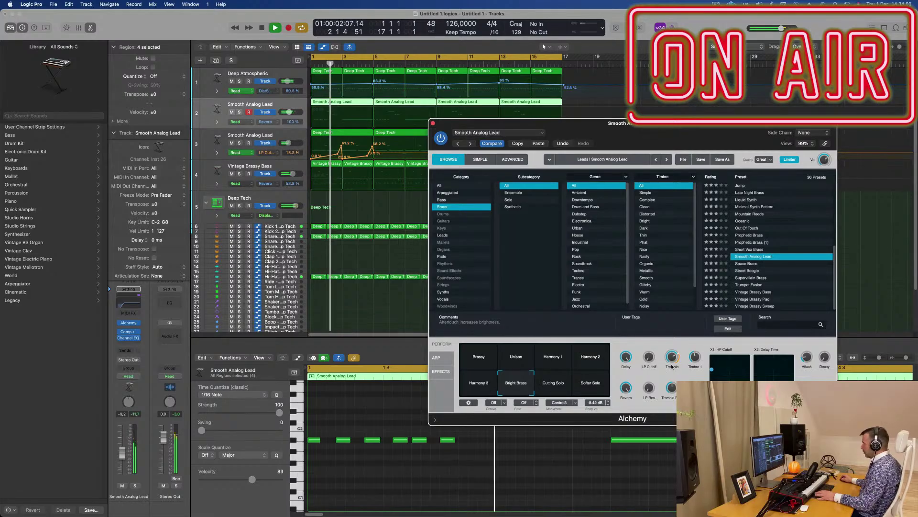
# Set track 2's Smooth Analog Lead volume to -9.0 dB during playback and close its Alchemy window
pyautogui.press('space')
pyautogui.press('space')
pyautogui.press('space')
pyautogui.press('space')
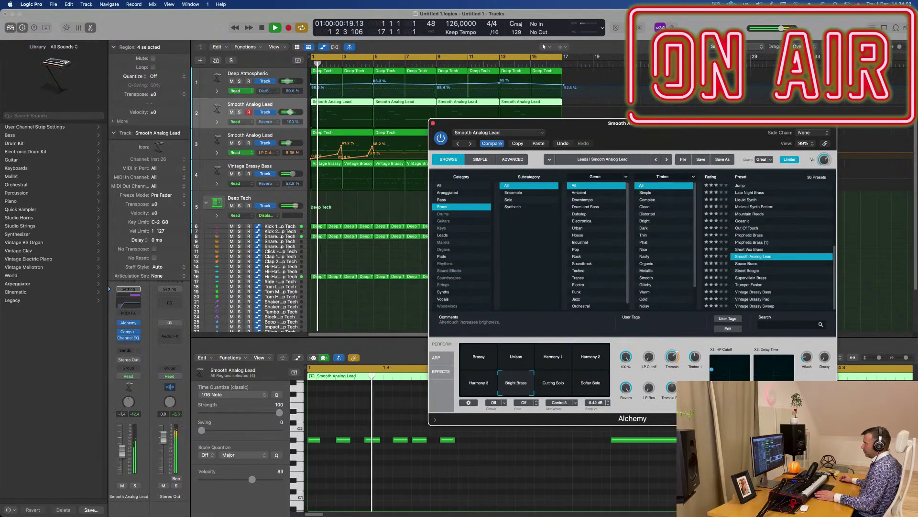
pyautogui.moveTo(122, 452); pyautogui.dragTo(123, 452)
pyautogui.press('space')
pyautogui.press('space')
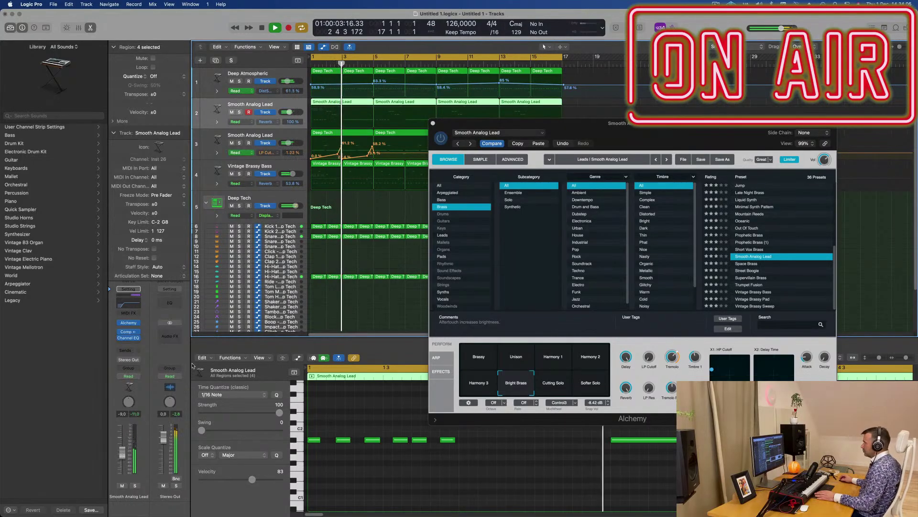
pyautogui.moveTo(457, 120); pyautogui.dragTo(422, 130)
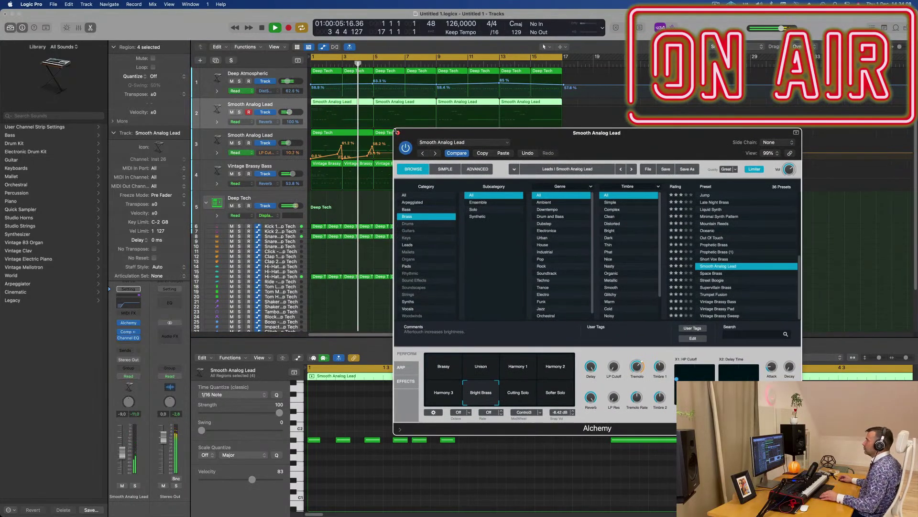
pyautogui.click(398, 133)
# Extend track 3's LP Cutoff curve with a 37.3 % point late in bar 8 and a 58.2 % point at bar 9
pyautogui.scroll(2, 407, 174)
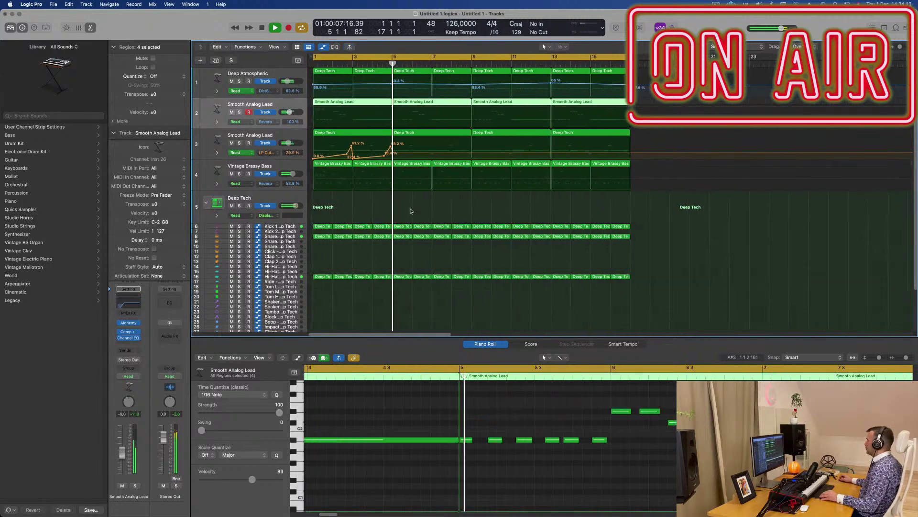
pyautogui.click(468, 151)
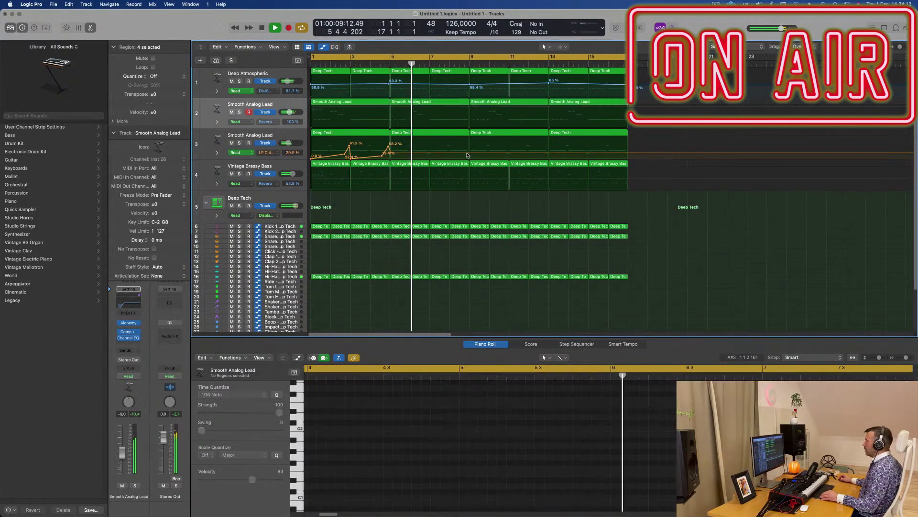
pyautogui.moveTo(468, 151); pyautogui.dragTo(467, 150)
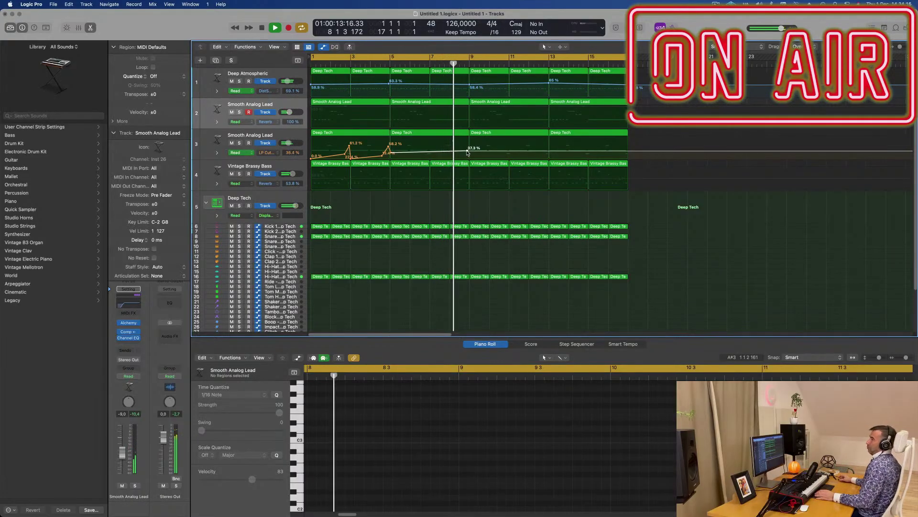
pyautogui.click(468, 151)
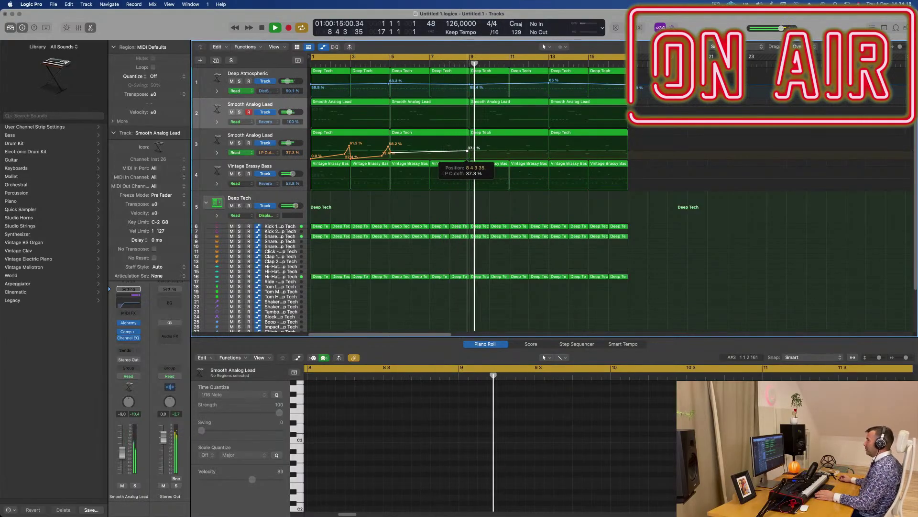
pyautogui.moveTo(467, 150); pyautogui.dragTo(469, 146)
# Add LP Cutoff points on track 3 at bars 11 and 13, lowering bar 11 to 31.3 % and keeping bar 13 at 58.2 %
pyautogui.click(508, 147)
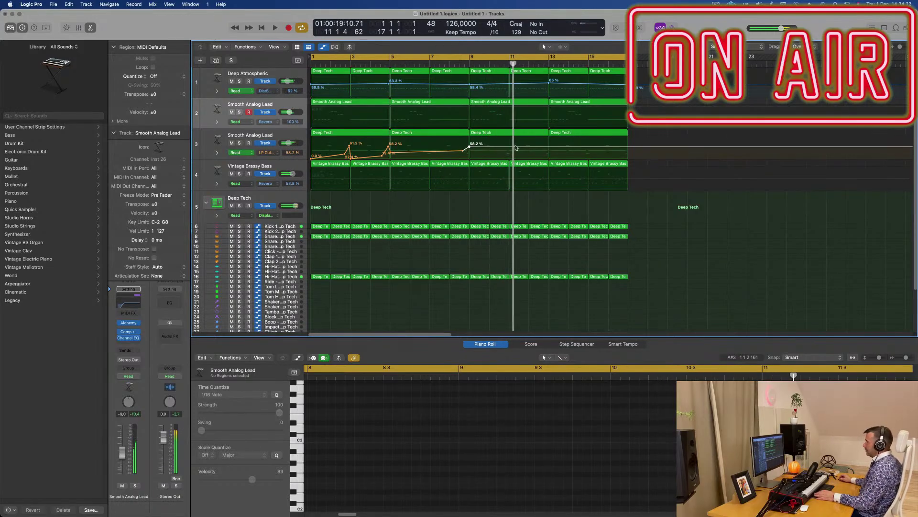
pyautogui.click(548, 147)
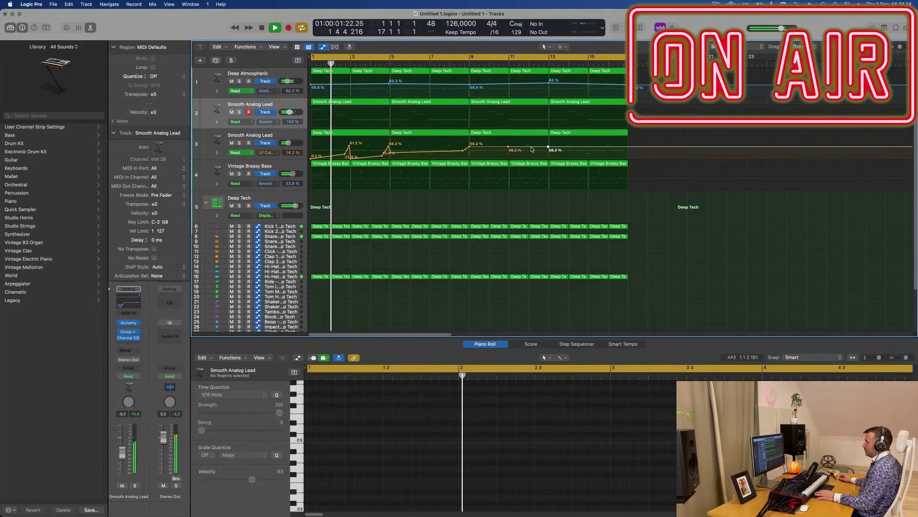
pyautogui.moveTo(509, 147); pyautogui.dragTo(510, 153)
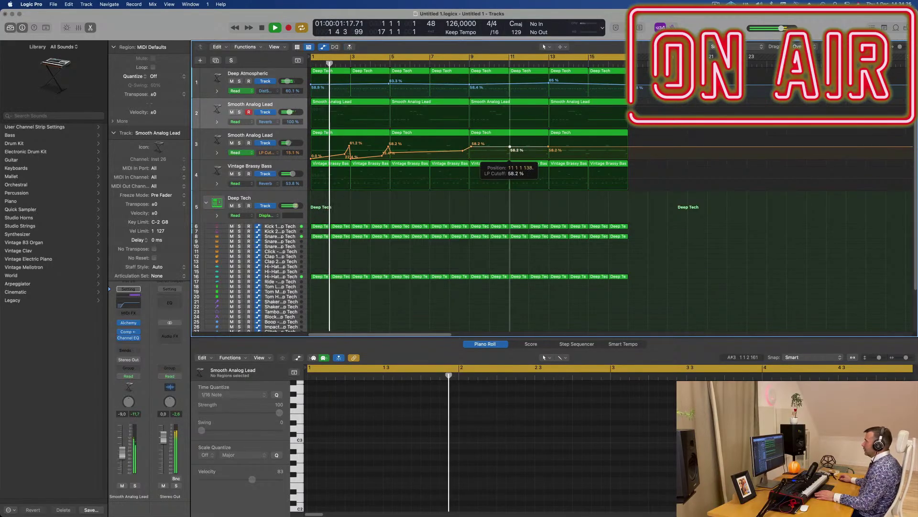
pyautogui.keyDown('ctrl'); pyautogui.keyDown('alt'); pyautogui.click(450, 197); pyautogui.keyUp('alt'); pyautogui.keyUp('ctrl')
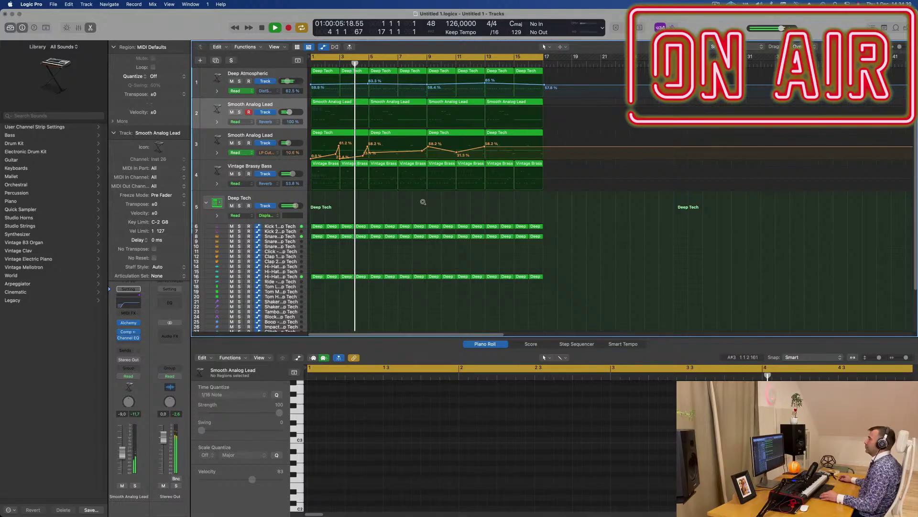
# Copy the first hi-hat region from track 16 to track 14 and fill it with sixteenth notes except on the off-beat eighths
pyautogui.scroll(-2, 424, 202)
pyautogui.scroll(5, 426, 203)
pyautogui.scroll(-1, 432, 201)
pyautogui.press('Return')
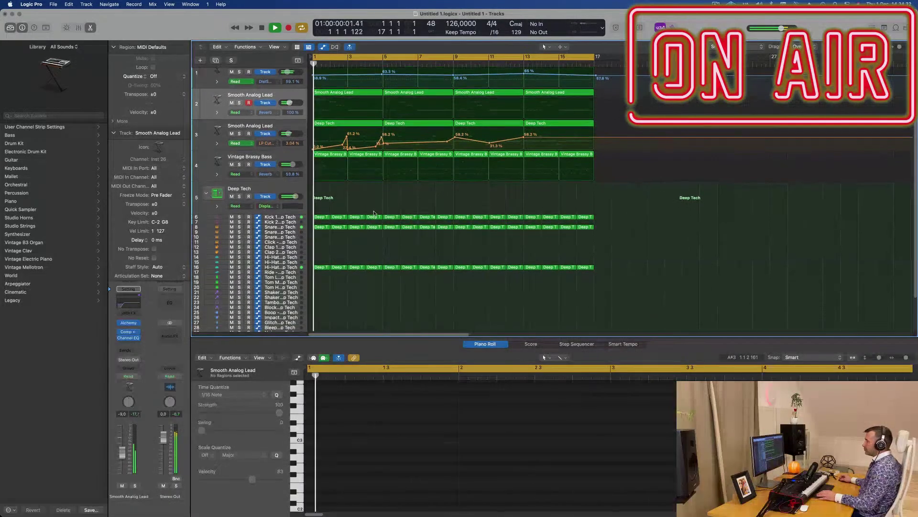
pyautogui.scroll(-2, 363, 225)
pyautogui.click(319, 245)
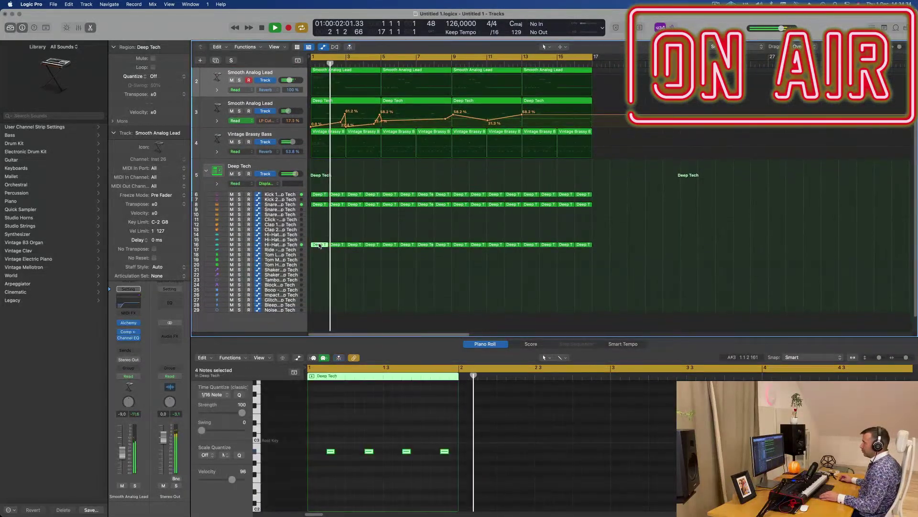
pyautogui.moveTo(319, 245); pyautogui.dragTo(320, 234)
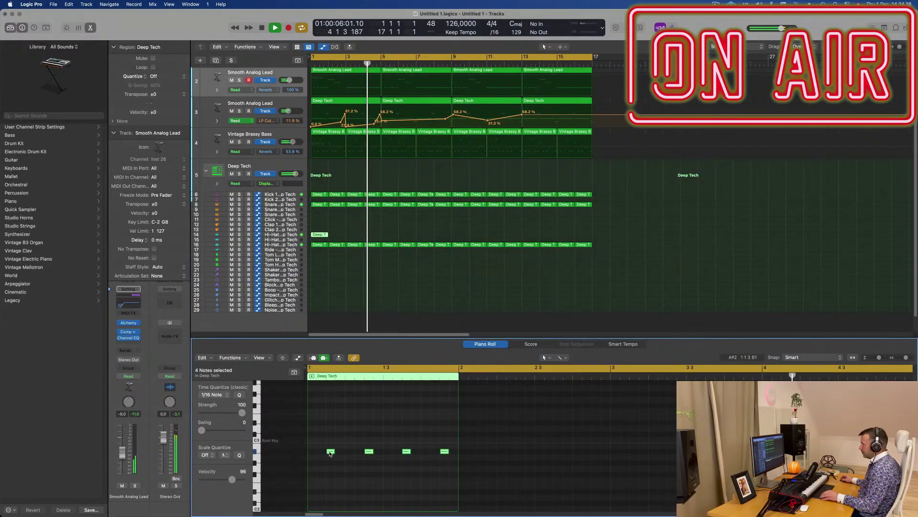
pyautogui.moveTo(323, 454); pyautogui.dragTo(339, 454)
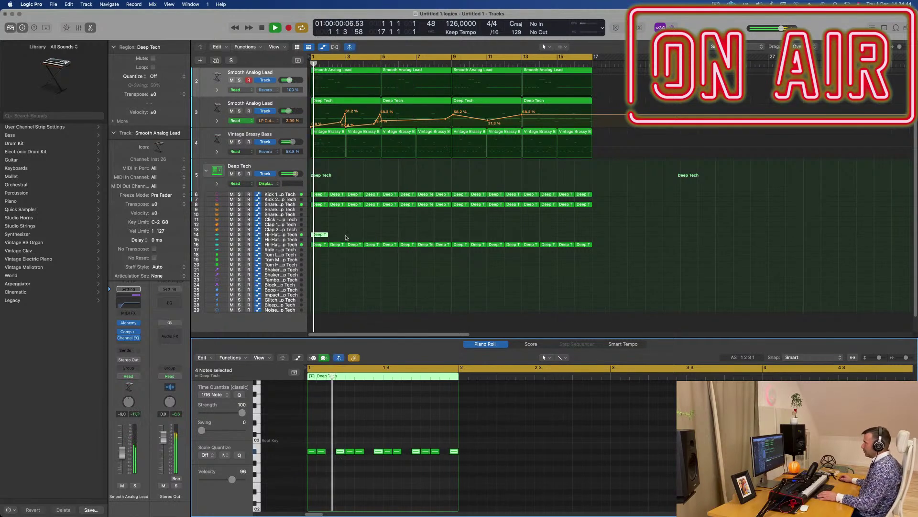
# Repeat the track 14 hi-hat region up to bar 17 and lower the Hi-Hat 1 channel's volume to -29.0 dB
pyautogui.click(312, 234)
pyautogui.press('super+r')
pyautogui.press('super+r')
pyautogui.press('super+r')
pyautogui.press('super+r')
pyautogui.press('super+r')
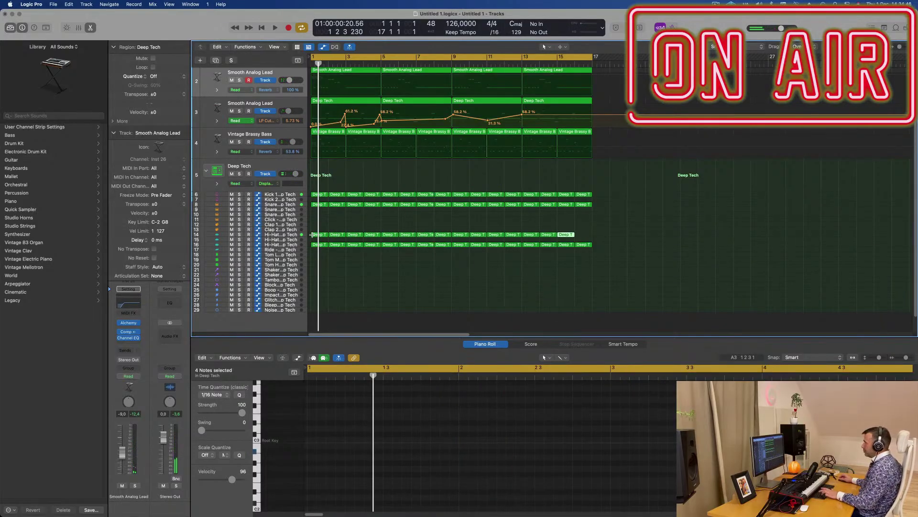
pyautogui.click(293, 235)
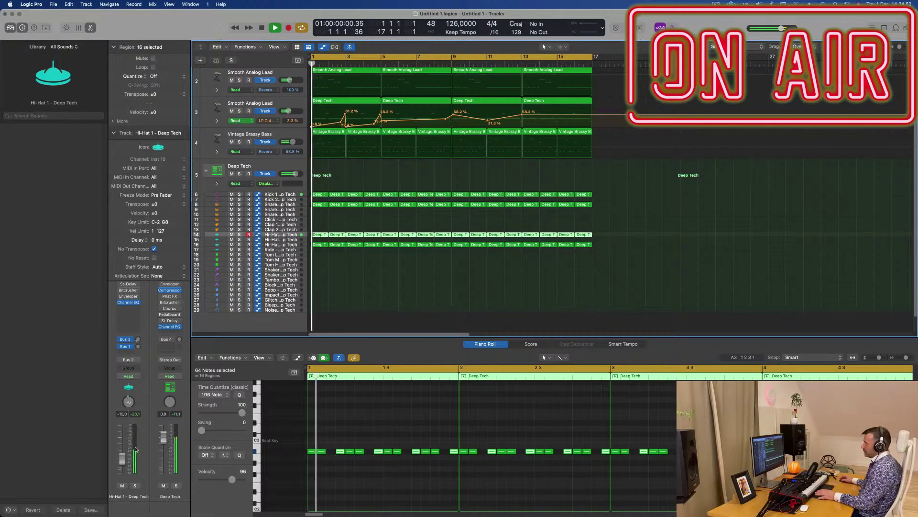
pyautogui.press('space')
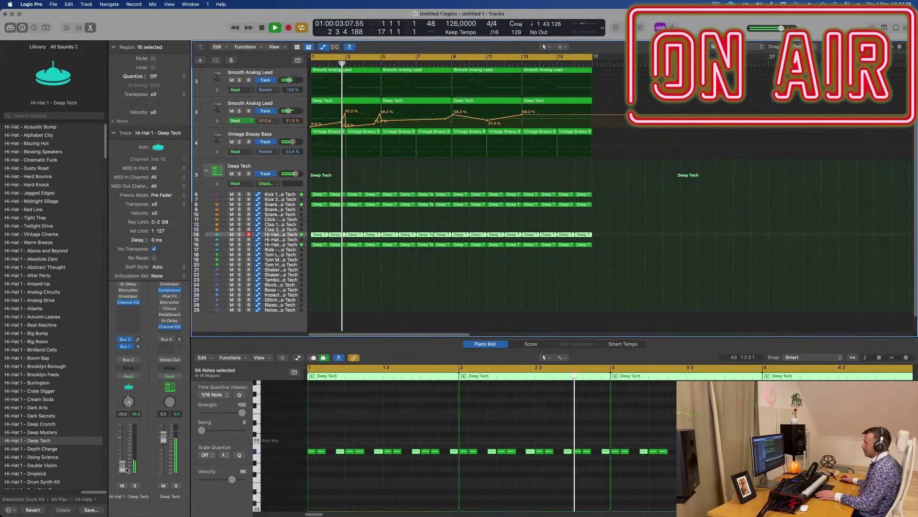
# Copy the first snare region from track 8 onto the Tom High track 20 at bar 1
pyautogui.click(365, 294)
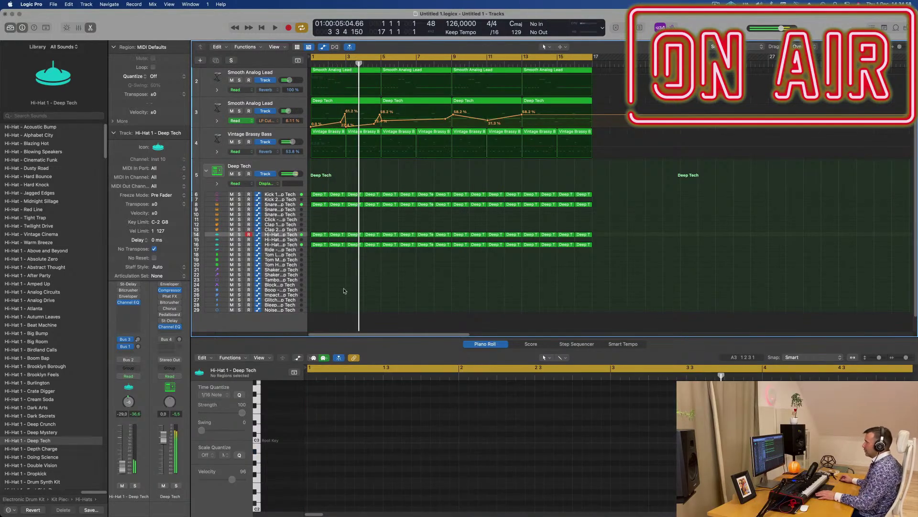
pyautogui.press('space')
pyautogui.click(319, 205)
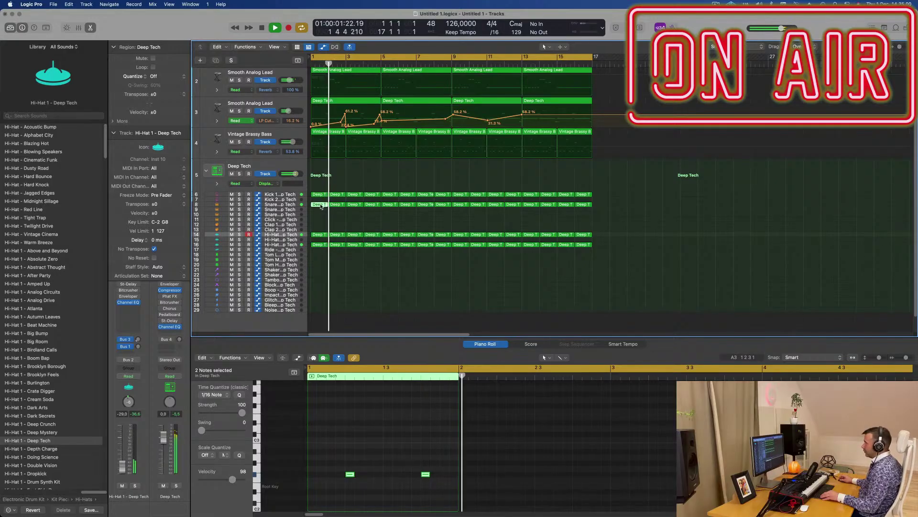
pyautogui.moveTo(321, 207); pyautogui.dragTo(321, 264)
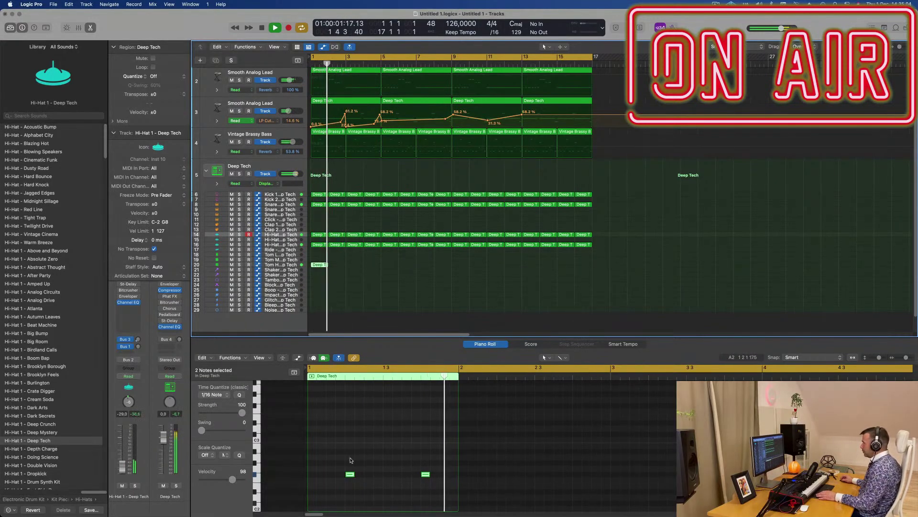
# Move both notes of the track 20 region an eighth note later and to a lower pitch, and replay from the start
pyautogui.press('space')
pyautogui.moveTo(348, 461); pyautogui.dragTo(487, 495)
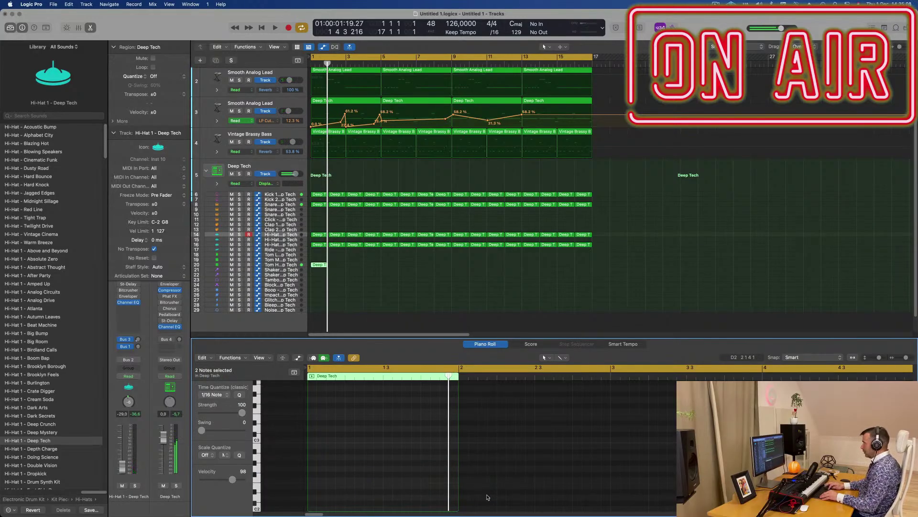
pyautogui.press('space')
pyautogui.scroll(-2, 377, 286)
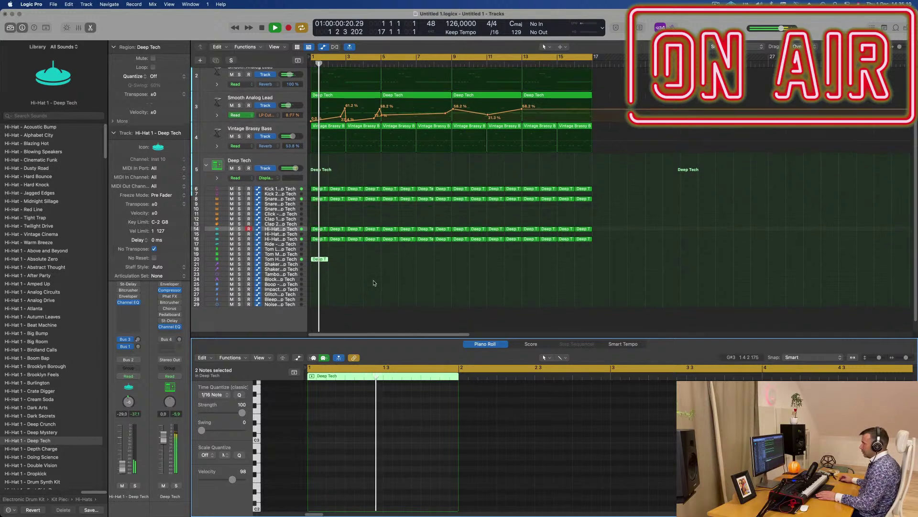
pyautogui.press('Return')
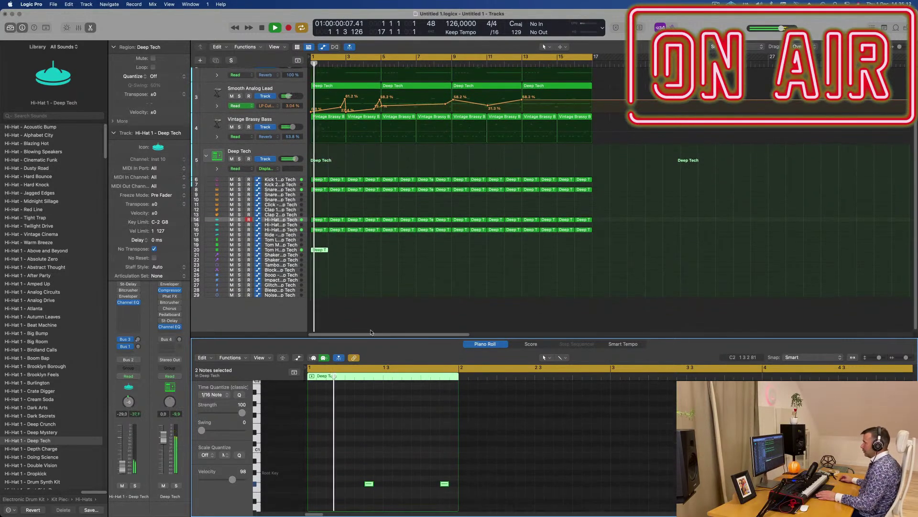
# Select the Tom High track and set its channel volume to -9.2 dB while listening from the start
pyautogui.press('Return')
pyautogui.click(280, 250)
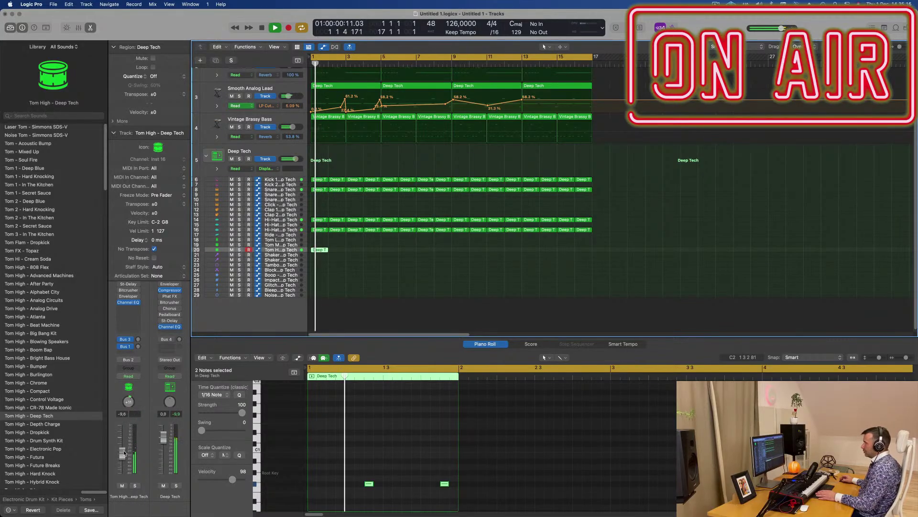
pyautogui.press('Return')
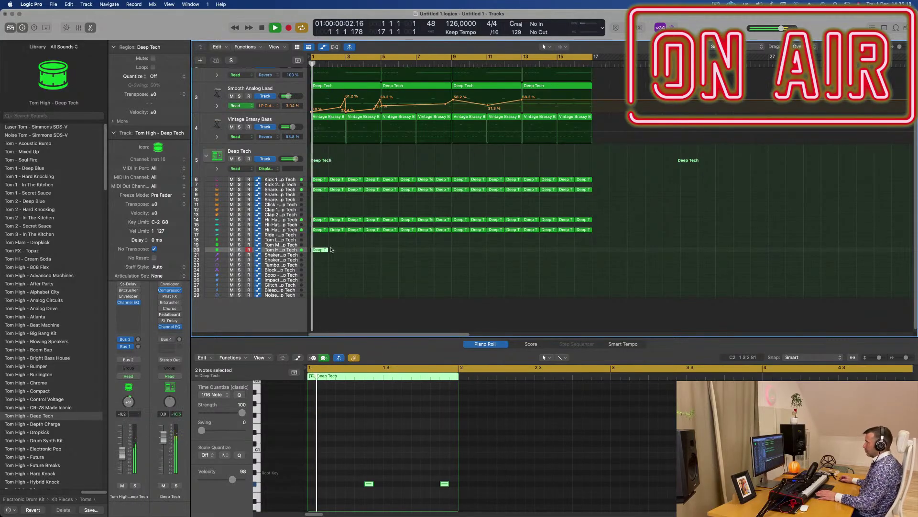
# Repeat the one-bar Tom High region on track 20 up to bar 17
pyautogui.press('super+r')
pyautogui.press('super+r')
pyautogui.press('super+r')
pyautogui.press('super+r')
pyautogui.press('super+r')
pyautogui.press('super+r')
pyautogui.press('super+r')
pyautogui.press('super+r')
pyautogui.press('super+r')
pyautogui.press('super+r')
pyautogui.press('super+r')
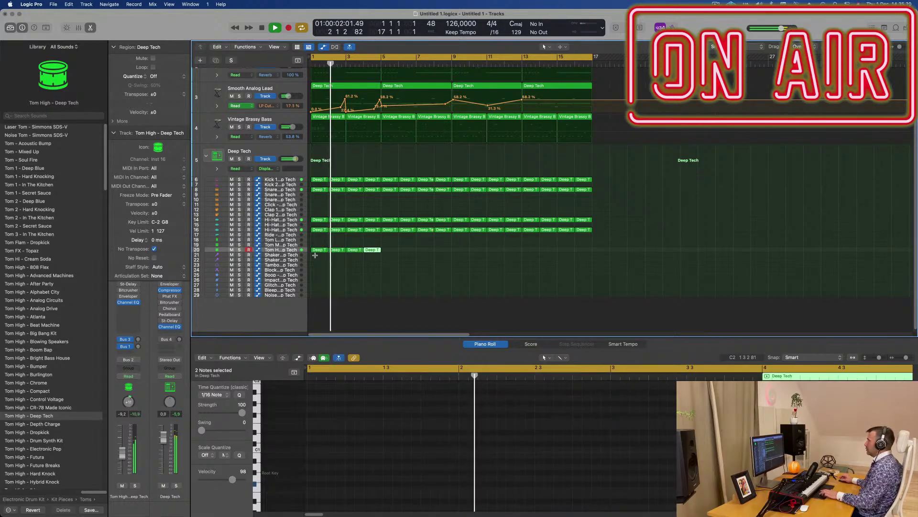
pyautogui.press('super+r')
pyautogui.press('super+r')
pyautogui.press('super+r')
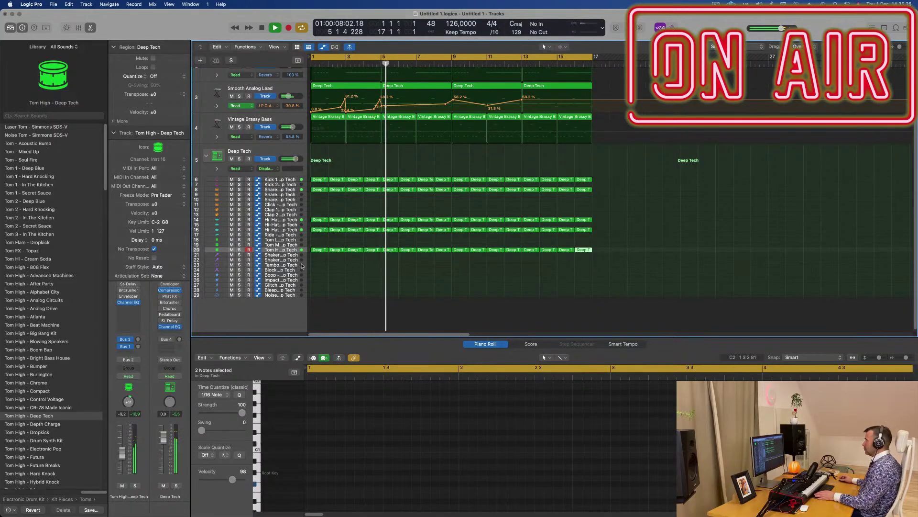
# Show the toolbar, turn on Track Zoom and adjust the Tom High track's individual height
pyautogui.scroll(2, 332, 287)
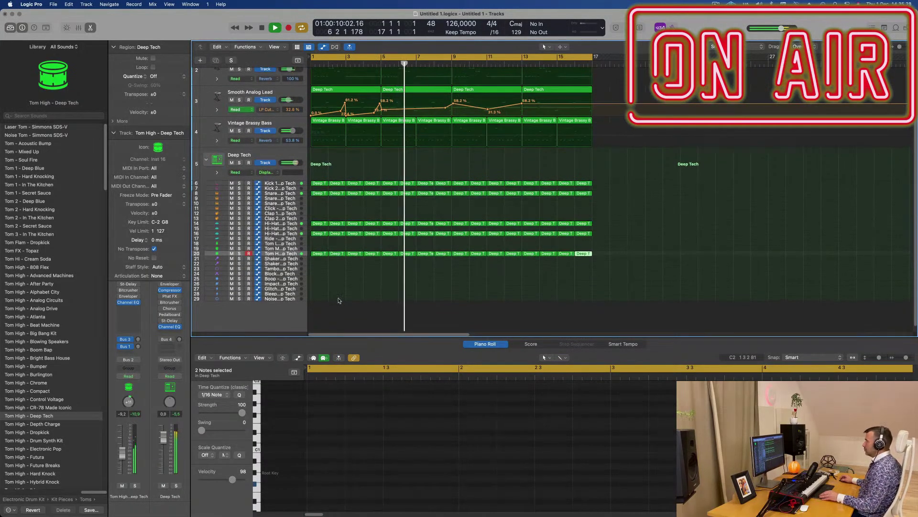
pyautogui.scroll(3, 338, 299)
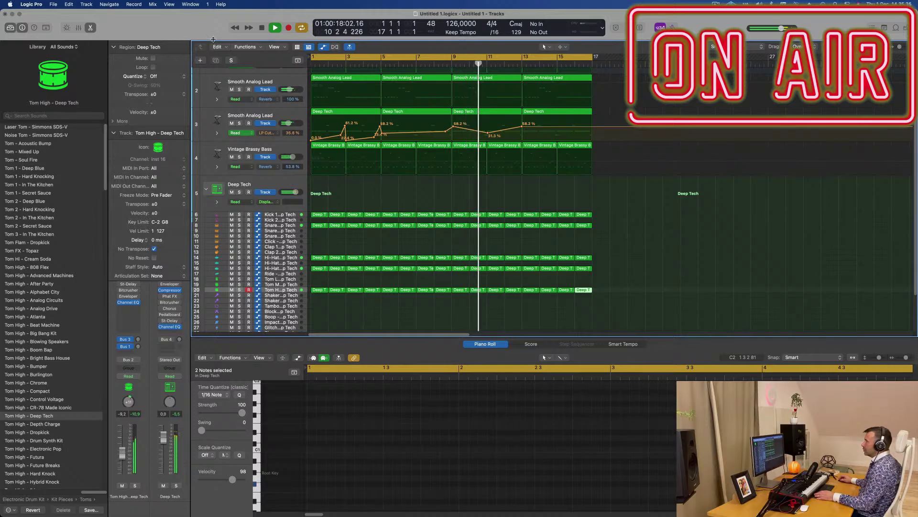
pyautogui.press('ctrl+alt+super+t')
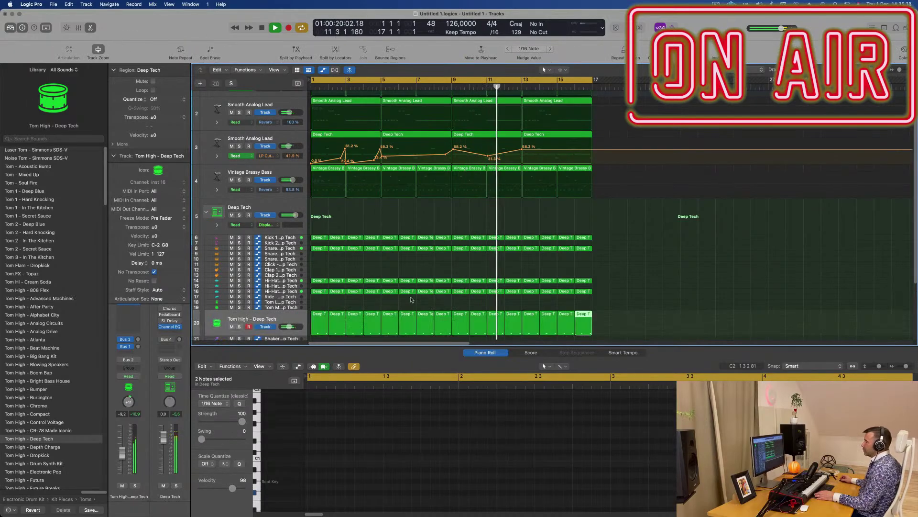
pyautogui.click(98, 51)
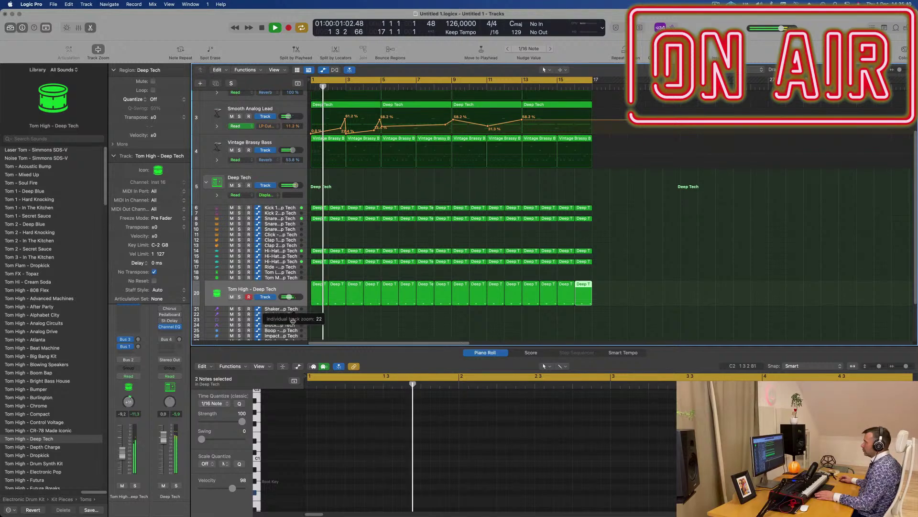
pyautogui.scroll(-2, 337, 257)
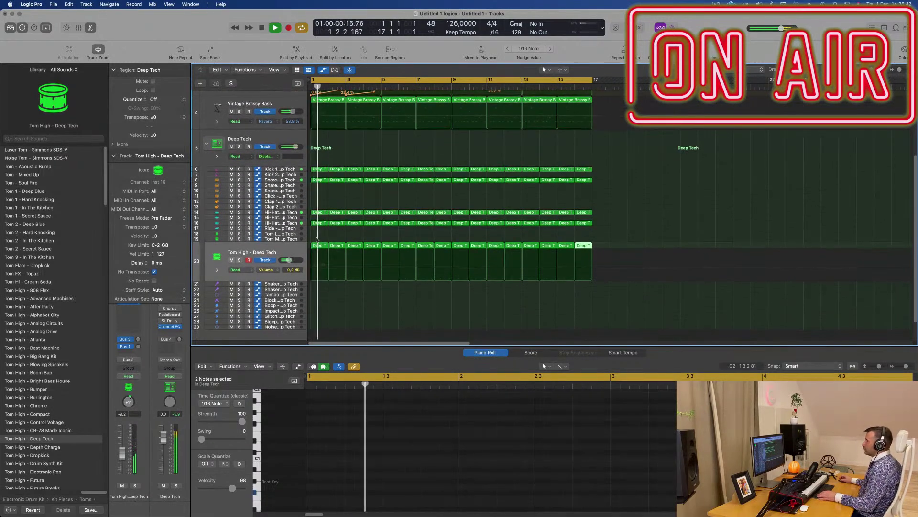
# Copy the first Tom High region to the Tom Mid track 19 and move its two notes a sixteenth later
pyautogui.click(317, 240)
pyautogui.moveTo(318, 246); pyautogui.dragTo(319, 241)
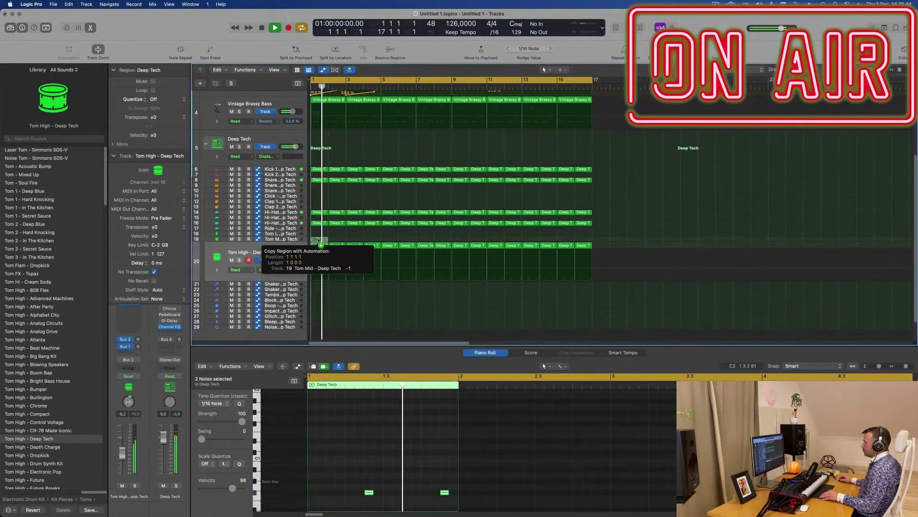
pyautogui.scroll(-2, 400, 465)
pyautogui.press('space')
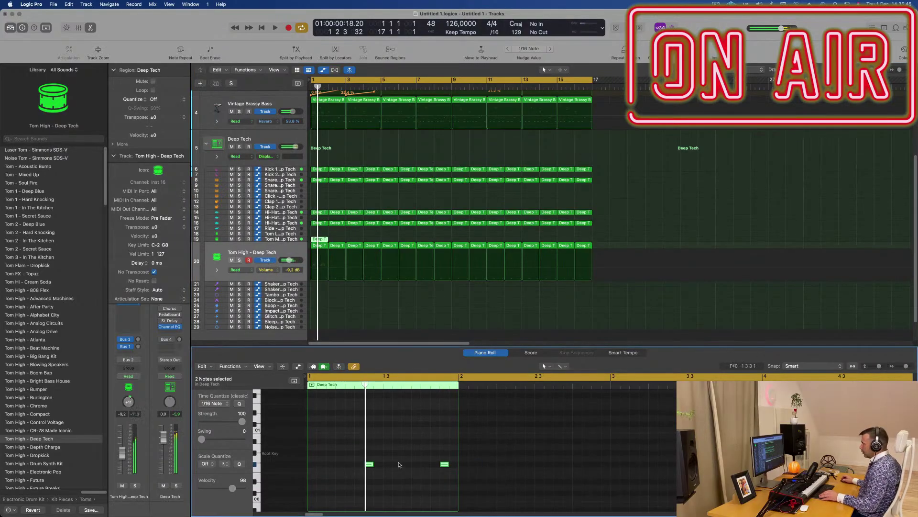
pyautogui.moveTo(369, 464); pyautogui.dragTo(379, 466)
pyautogui.press('space')
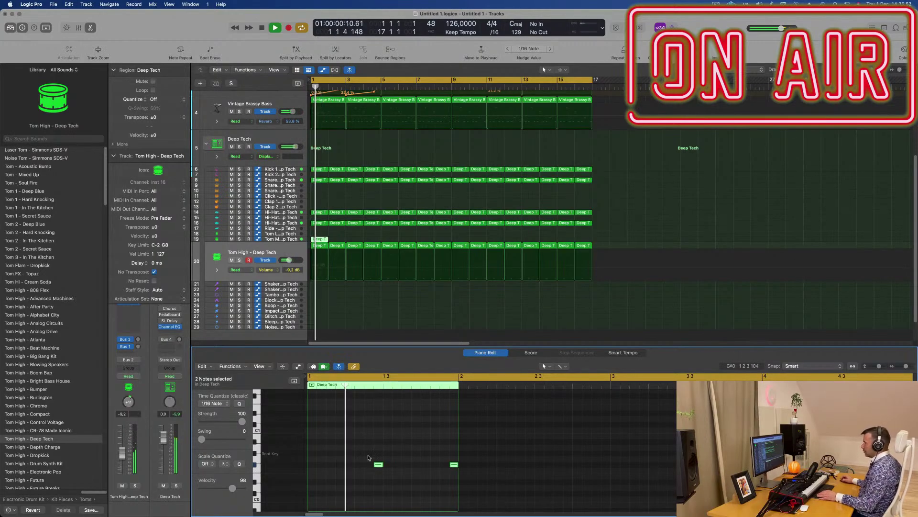
# Select the Tom Mid track and repeat its one-bar region up to bar 17
pyautogui.click(290, 238)
pyautogui.scroll(-3, 416, 250)
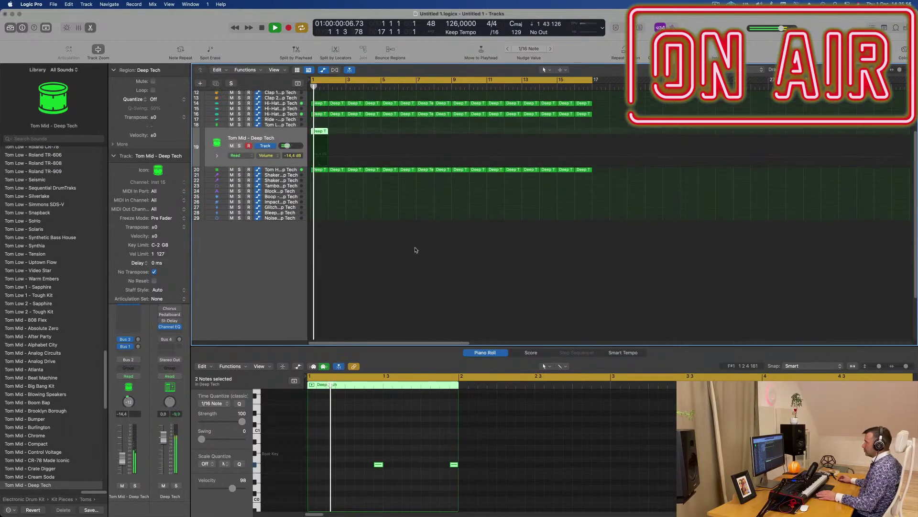
pyautogui.scroll(1, 416, 249)
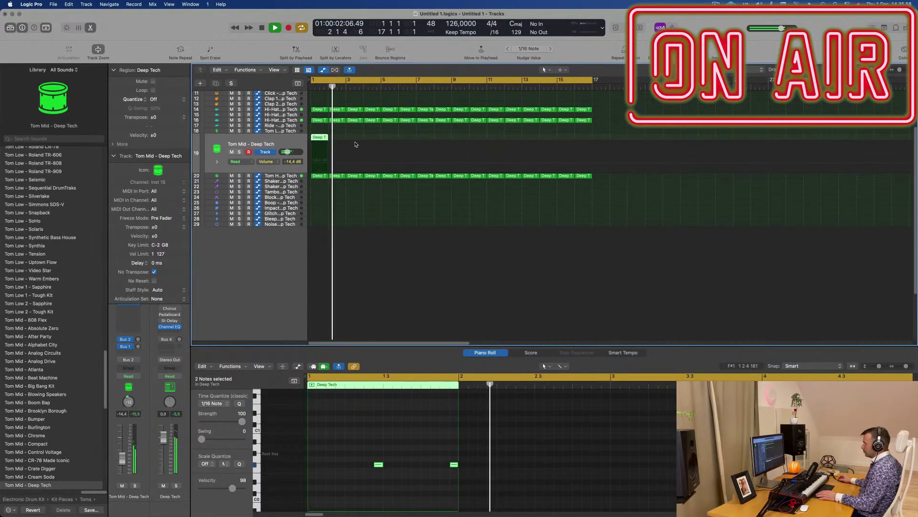
pyautogui.scroll(5, 349, 136)
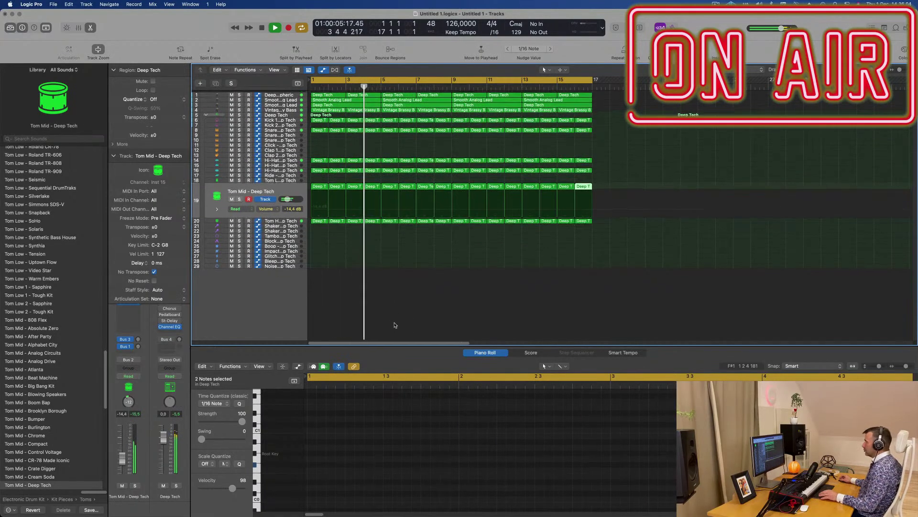
pyautogui.press('z')
pyautogui.scroll(-1, 426, 247)
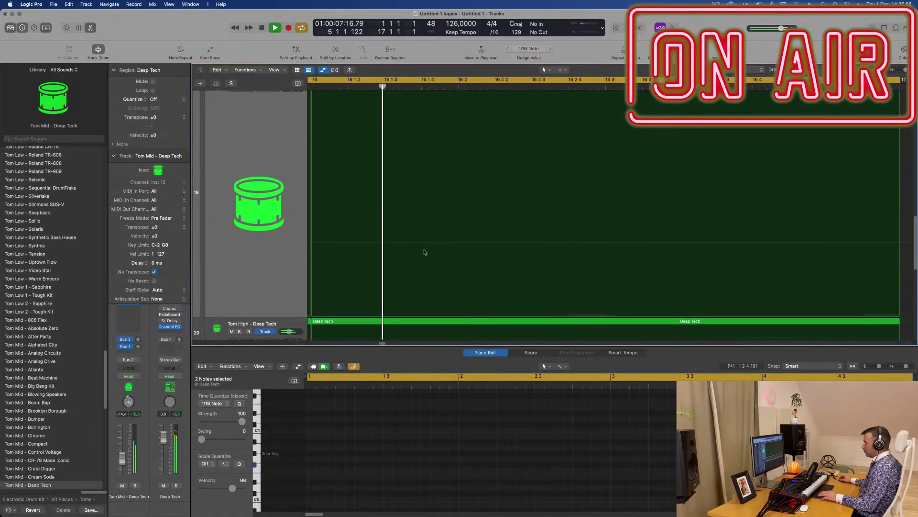
pyautogui.press('z')
pyautogui.press('z')
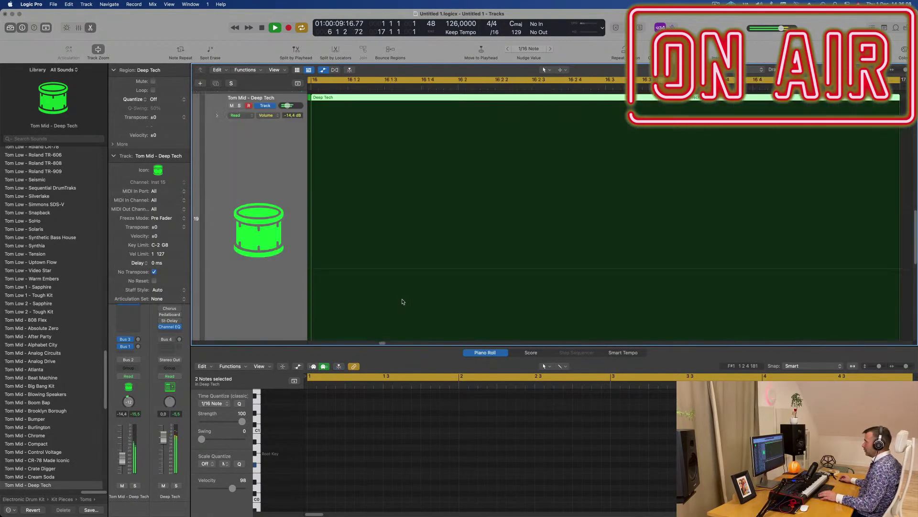
pyautogui.press('z')
pyautogui.scroll(1, 405, 302)
# Hide the editor area below the tracks and fit the 16-bar arrangement into the Tracks area
pyautogui.press('x')
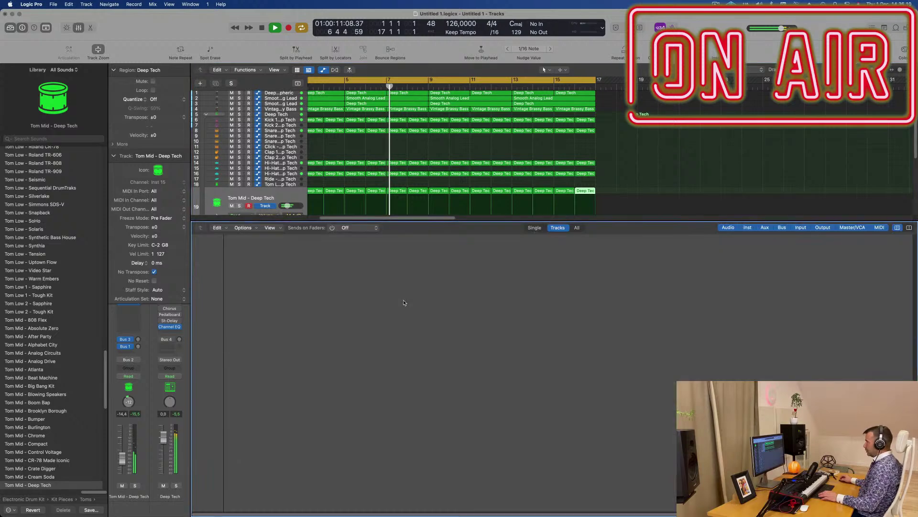
pyautogui.press('x')
pyautogui.press('p')
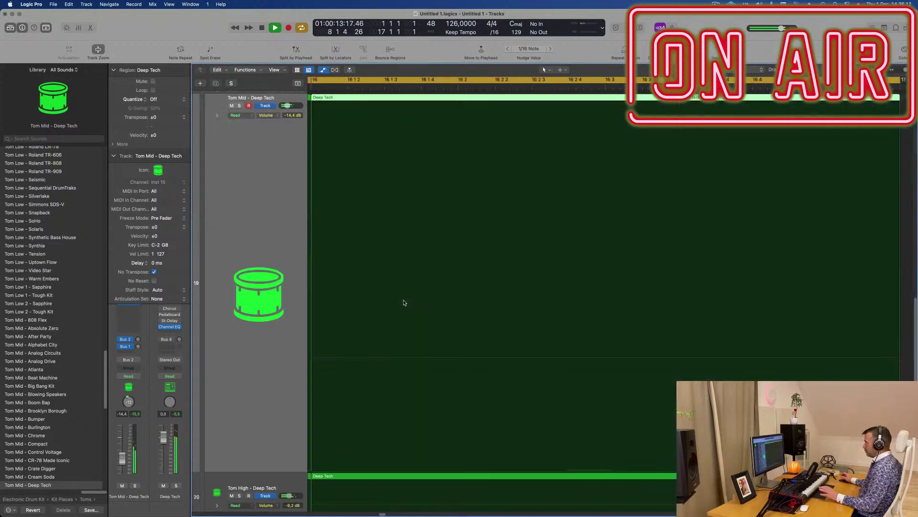
pyautogui.press('p')
pyautogui.keyDown('ctrl'); pyautogui.keyDown('alt'); pyautogui.click(393, 314); pyautogui.keyUp('alt'); pyautogui.keyUp('ctrl')
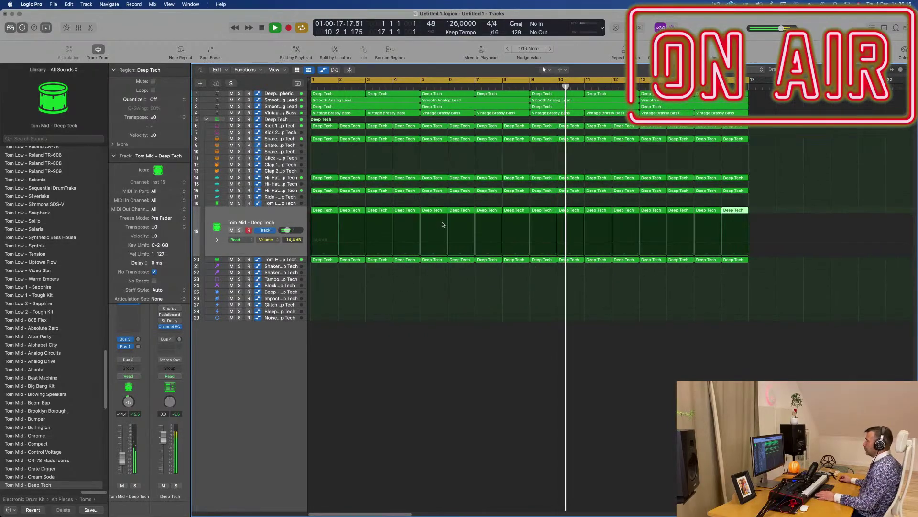
pyautogui.hscroll(1, 447, 191)
pyautogui.press('super+Left')
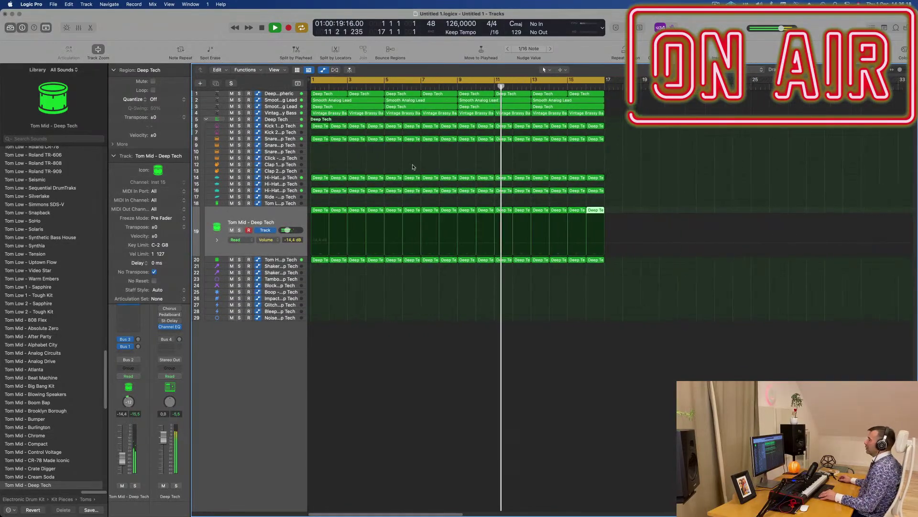
# Clear the region selection, increase the height of all tracks and zoom out the timeline
pyautogui.click(350, 170)
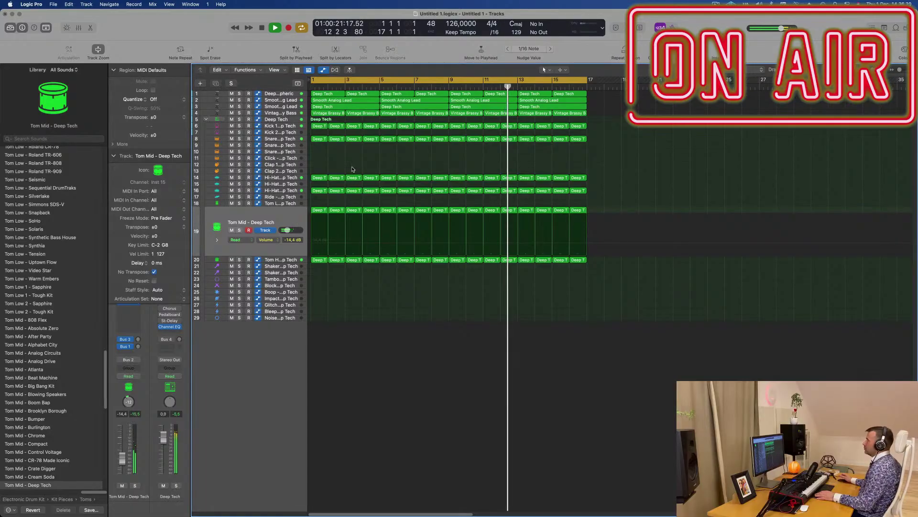
pyautogui.press('super+Down')
pyautogui.press('super+Down')
pyautogui.press('super+Down')
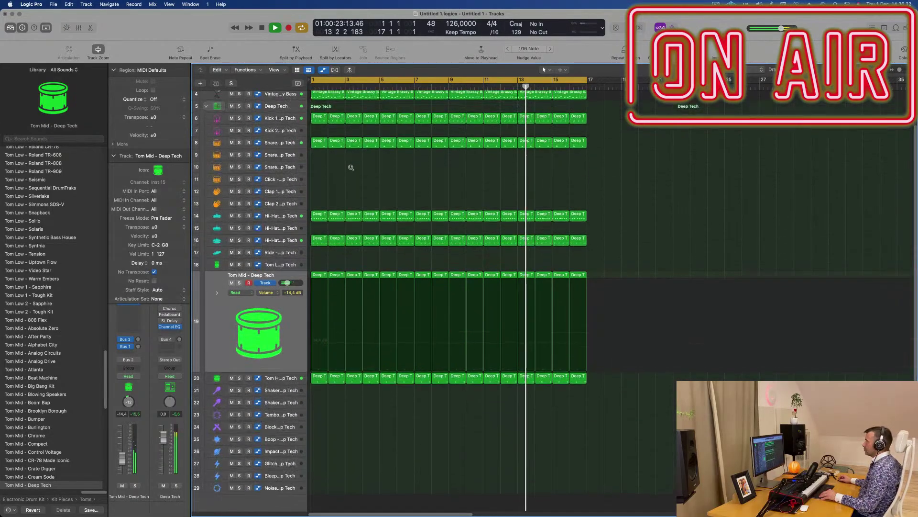
pyautogui.press('super+Up')
pyautogui.press('super+Up')
pyautogui.press('super+Up')
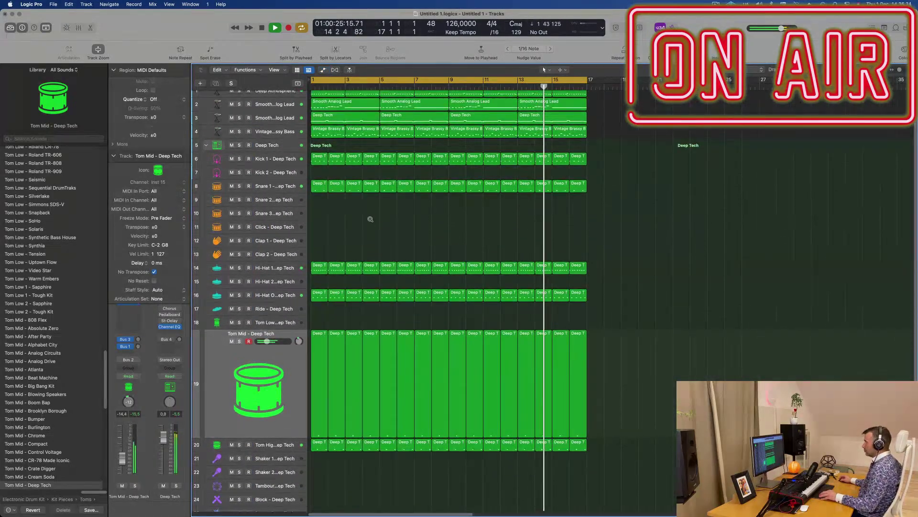
pyautogui.press('super+Down')
pyautogui.press('super+Down')
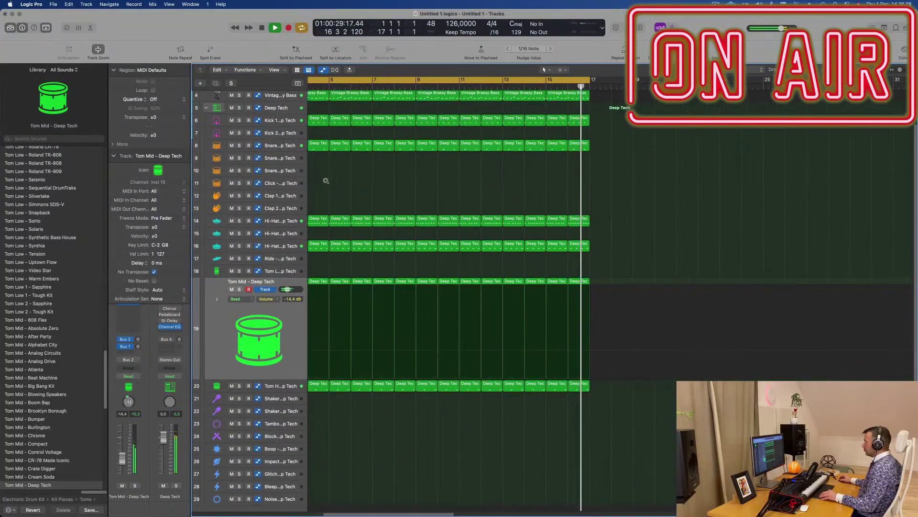
pyautogui.press('super+Left')
pyautogui.press('super+Down')
pyautogui.scroll(2, 375, 215)
pyautogui.press('space')
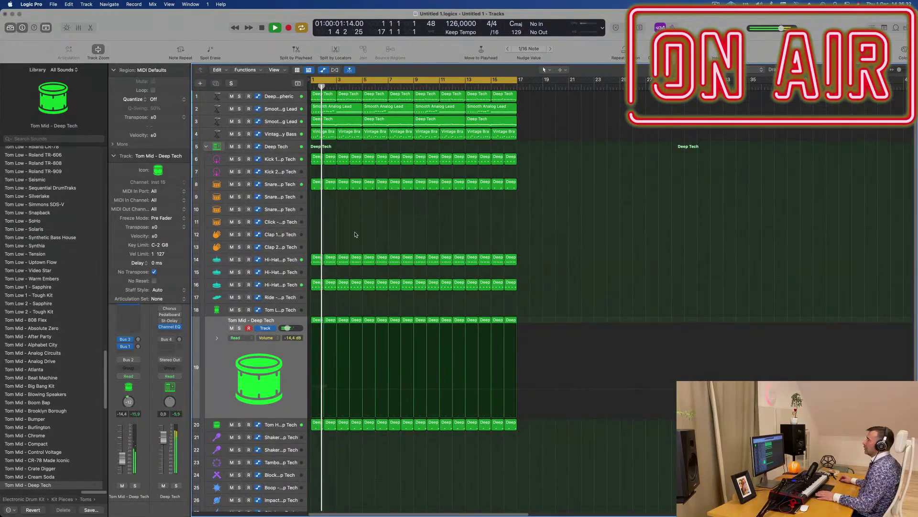
# Copy the first hi-hat region from track 14 to track 22, select the Shaker 2 track and play from the start
pyautogui.scroll(-2, 364, 237)
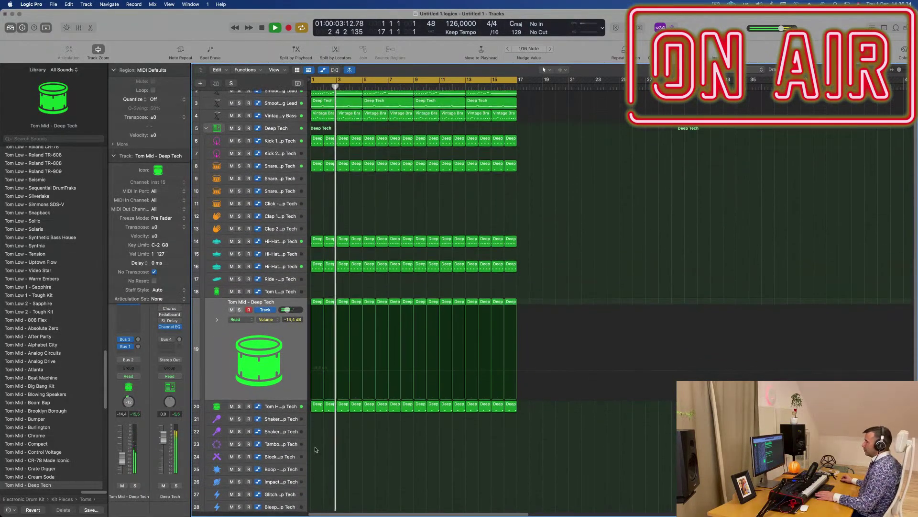
pyautogui.moveTo(318, 240); pyautogui.dragTo(317, 426)
pyautogui.press('Return')
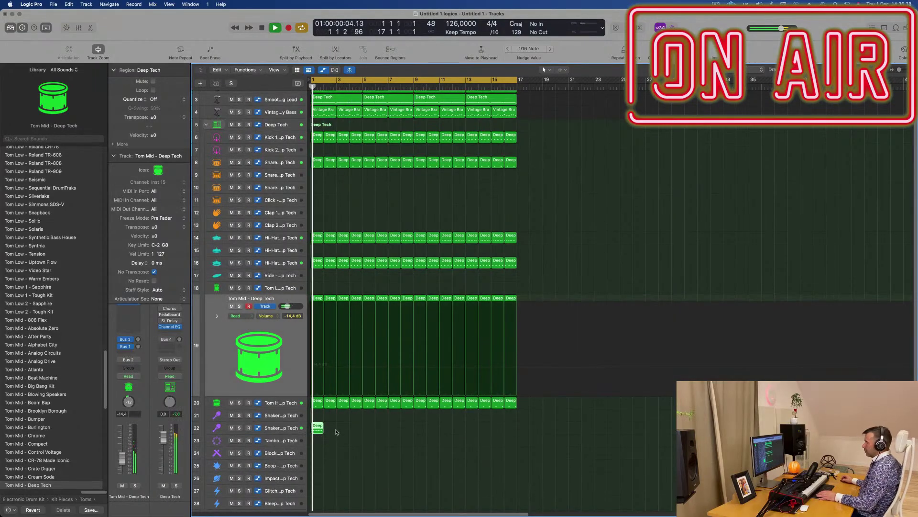
pyautogui.click(298, 429)
pyautogui.press('space')
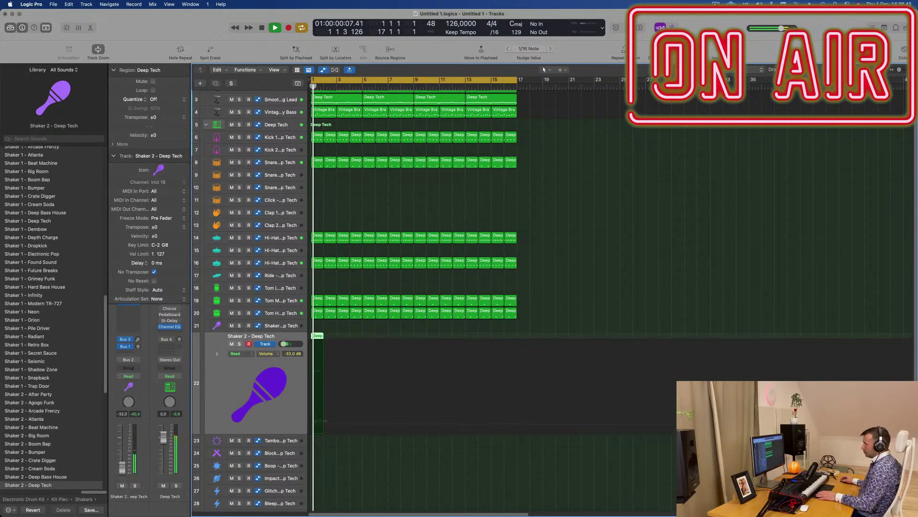
# Open the Shaker 2 region in the Piano Roll and move its four selected notes one sixteenth note earlier
pyautogui.doubleClick(318, 337)
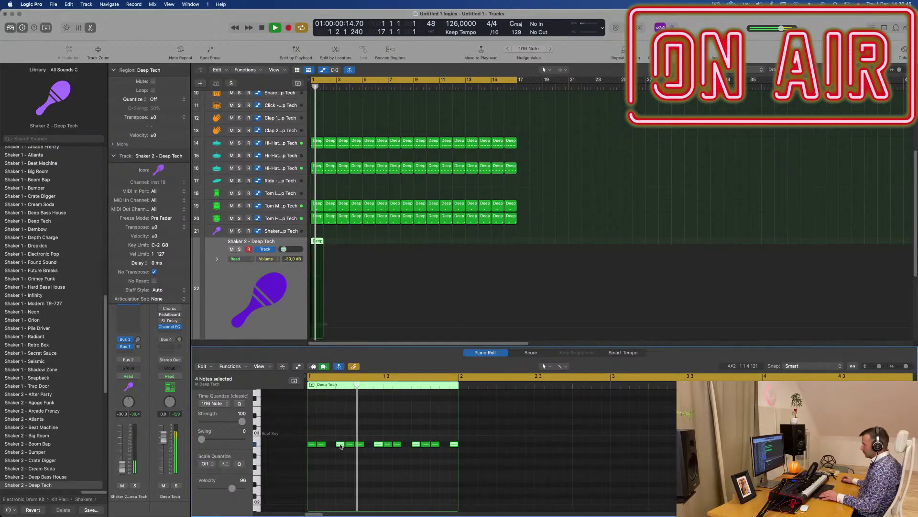
pyautogui.moveTo(341, 446); pyautogui.dragTo(331, 446)
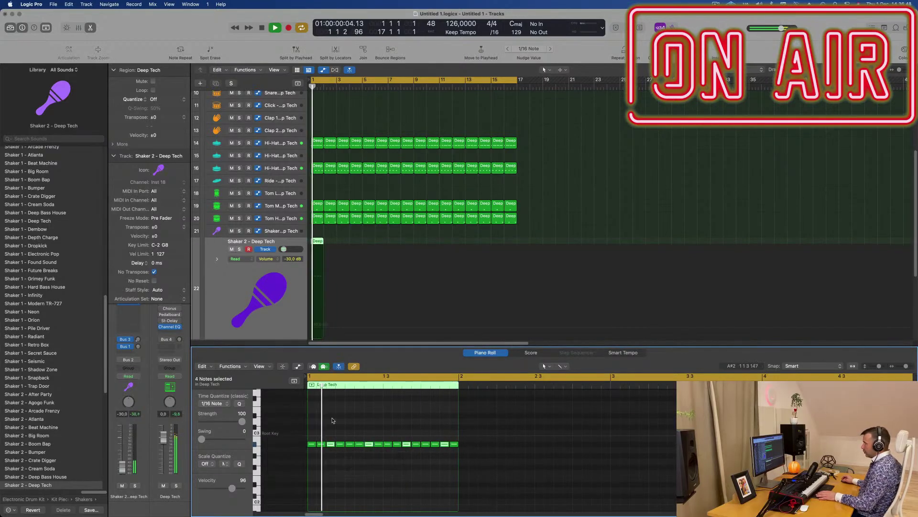
pyautogui.click(318, 241)
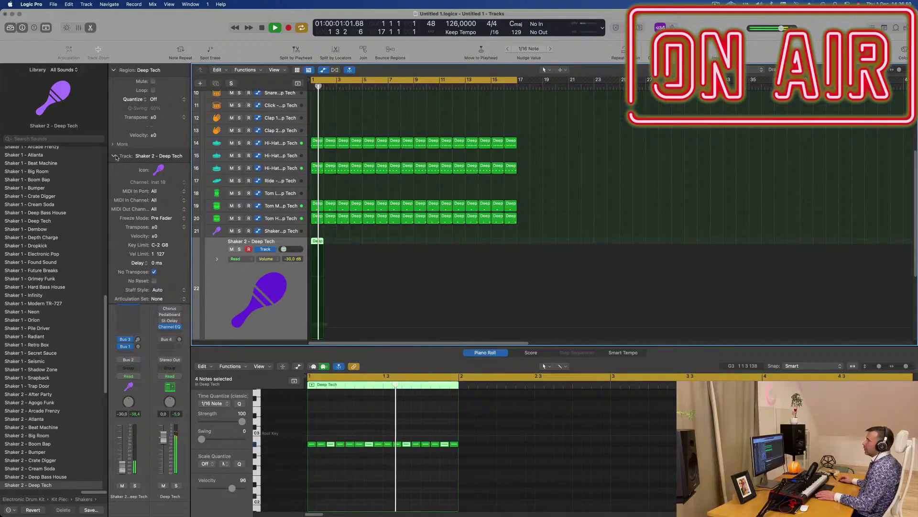
# Enable the Stereo Delay on Shaker 2 with 41% output mix on both sides and lower the track's volume to -37.0 dB
pyautogui.click(114, 156)
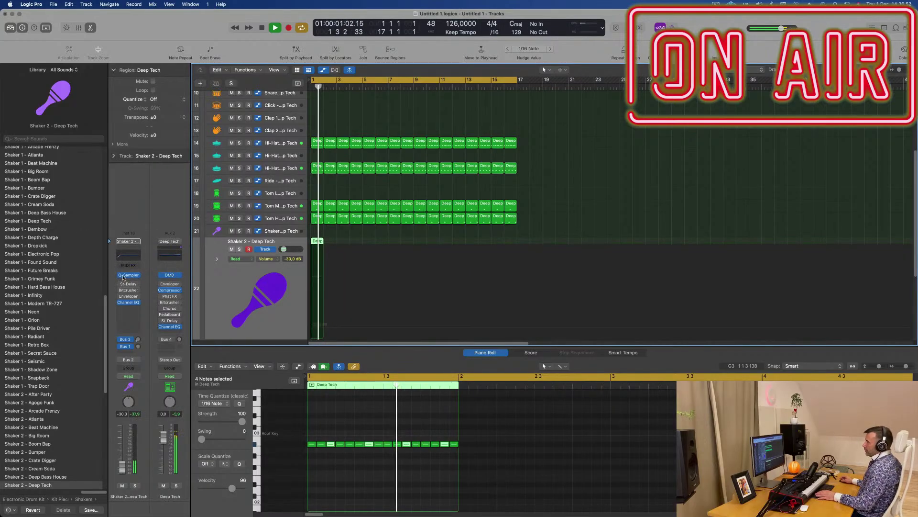
pyautogui.click(130, 285)
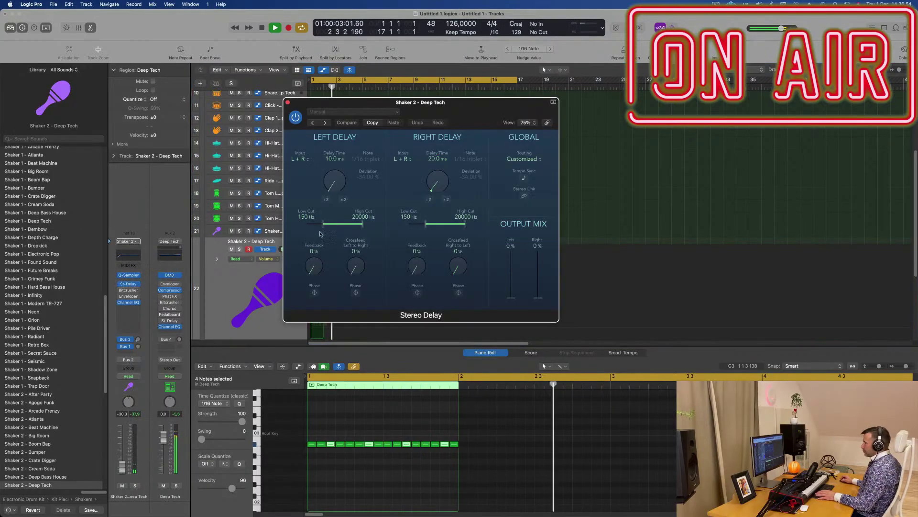
pyautogui.press('space')
pyautogui.press('space')
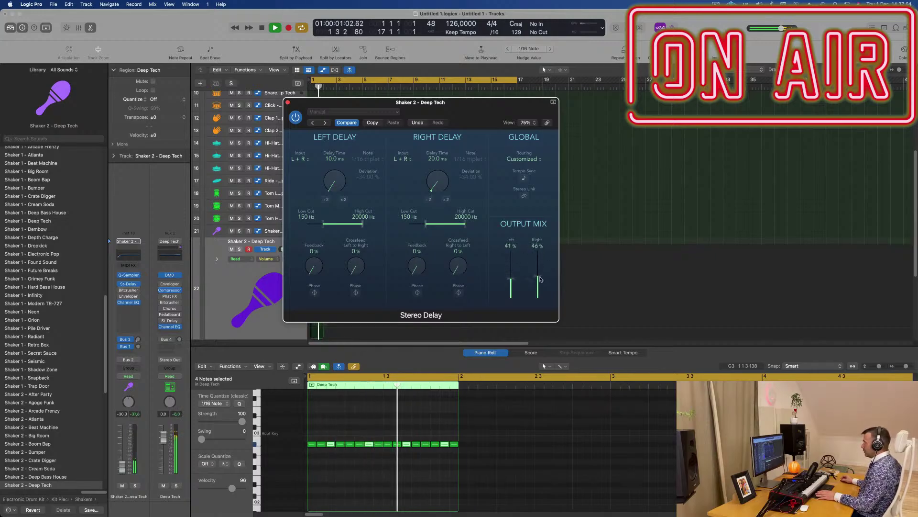
pyautogui.moveTo(488, 127); pyautogui.dragTo(783, 125)
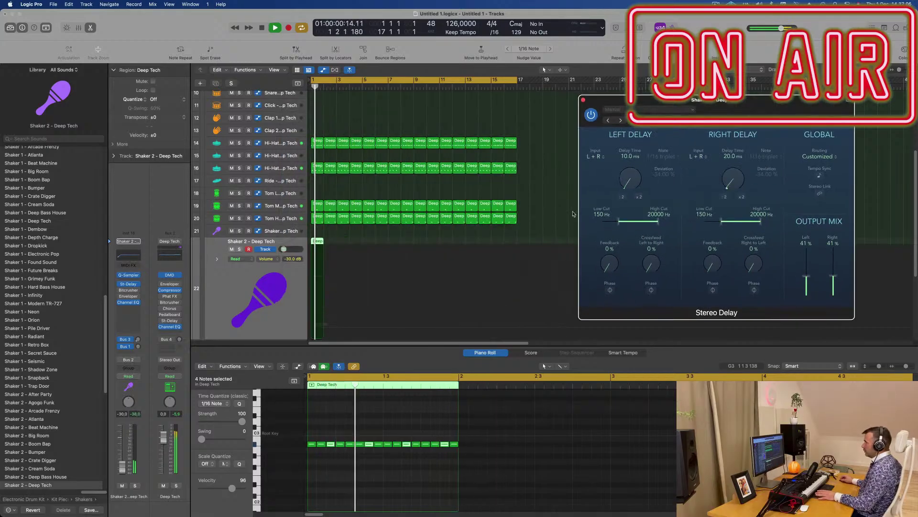
pyautogui.click(121, 470)
pyautogui.scroll(-7, 121, 470)
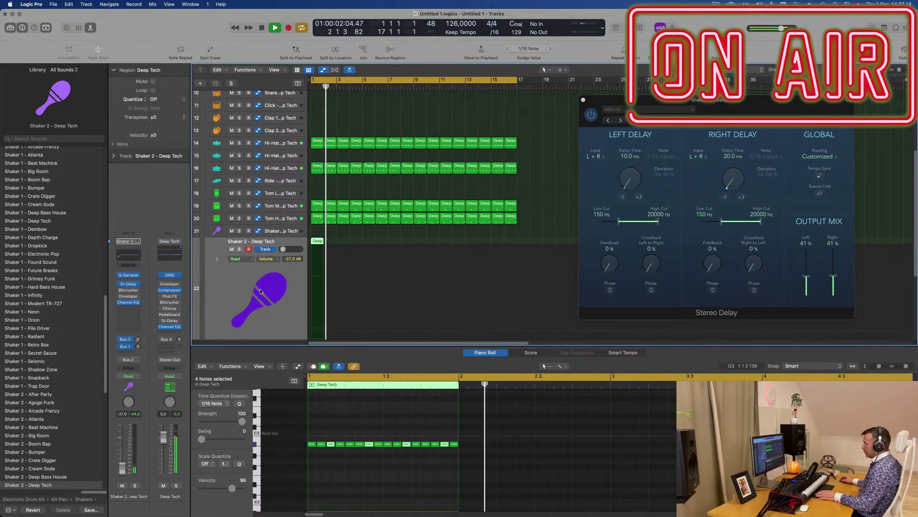
# Repeat the one-bar Shaker 2 region up to bar 17, close the Stereo Delay window and clear the region selection
pyautogui.click(322, 240)
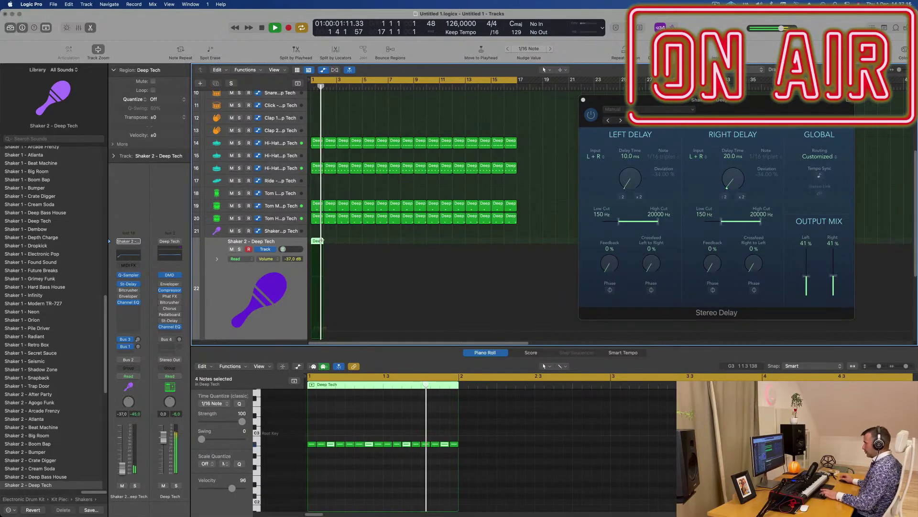
pyautogui.press('super+r')
pyautogui.press('super+r')
pyautogui.press('super+r')
pyautogui.press('super+r')
pyautogui.press('super+r')
pyautogui.press('super+r')
pyautogui.press('super+r')
pyautogui.press('super+r')
pyautogui.press('super+r')
pyautogui.press('super+r')
pyautogui.press('super+r')
pyautogui.press('super+r')
pyautogui.press('super+r')
pyautogui.press('super+r')
pyautogui.press('super+r')
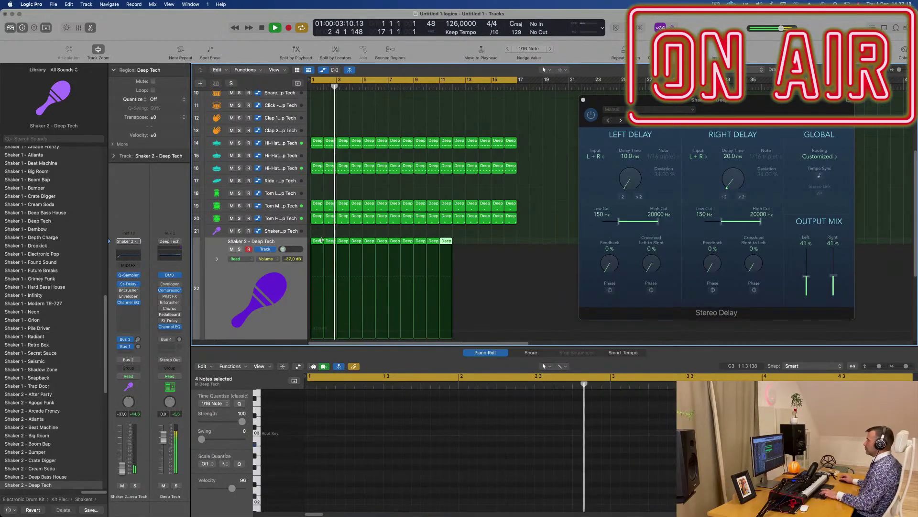
pyautogui.click(583, 99)
pyautogui.keyDown('ctrl'); pyautogui.keyDown('alt'); pyautogui.click(577, 229); pyautogui.keyUp('alt'); pyautogui.keyUp('ctrl')
pyautogui.keyDown('ctrl'); pyautogui.keyDown('alt'); pyautogui.click(576, 230); pyautogui.keyUp('alt'); pyautogui.keyUp('ctrl')
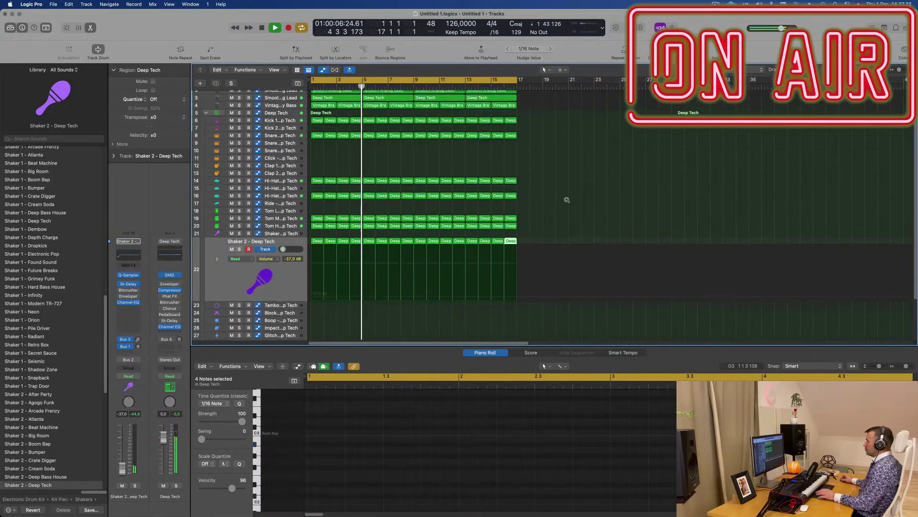
pyautogui.click(346, 175)
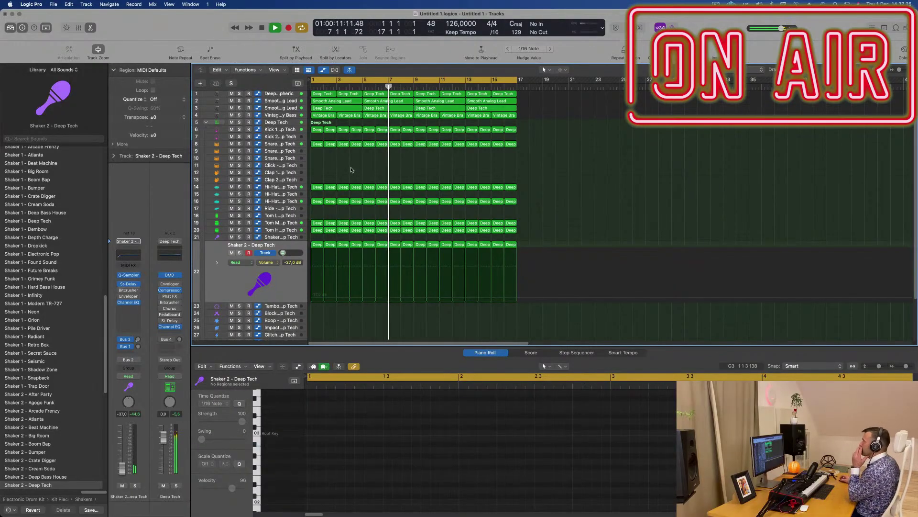
# Duplicate the Smooth Analog Lead on track 2 and restart playback from the beginning
pyautogui.click(288, 111)
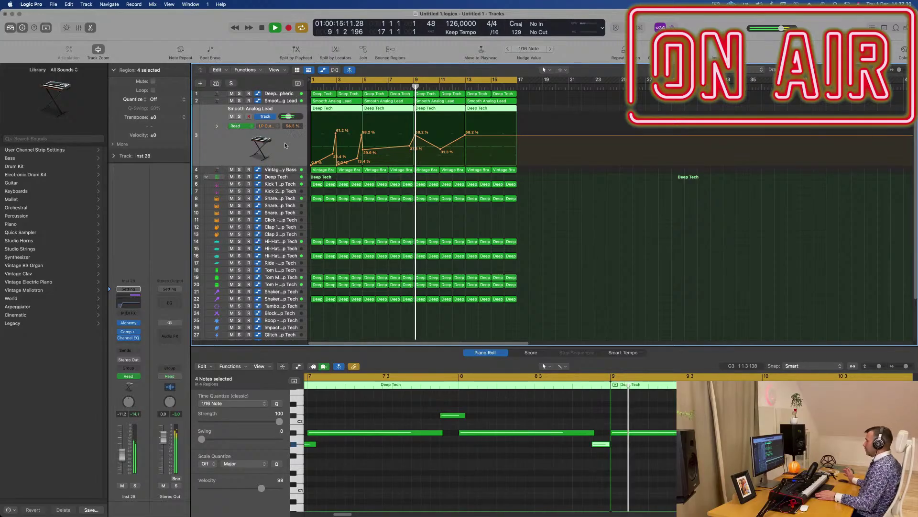
pyautogui.click(290, 169)
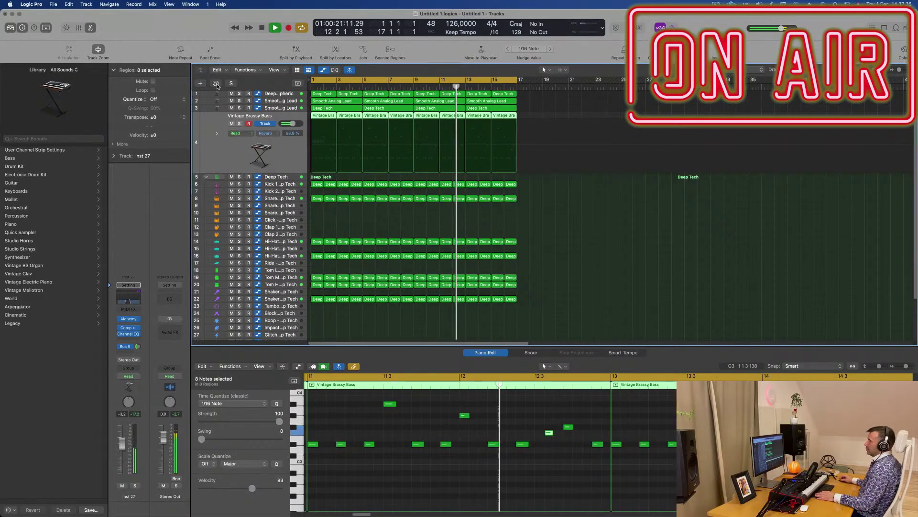
pyautogui.click(290, 101)
pyautogui.click(215, 84)
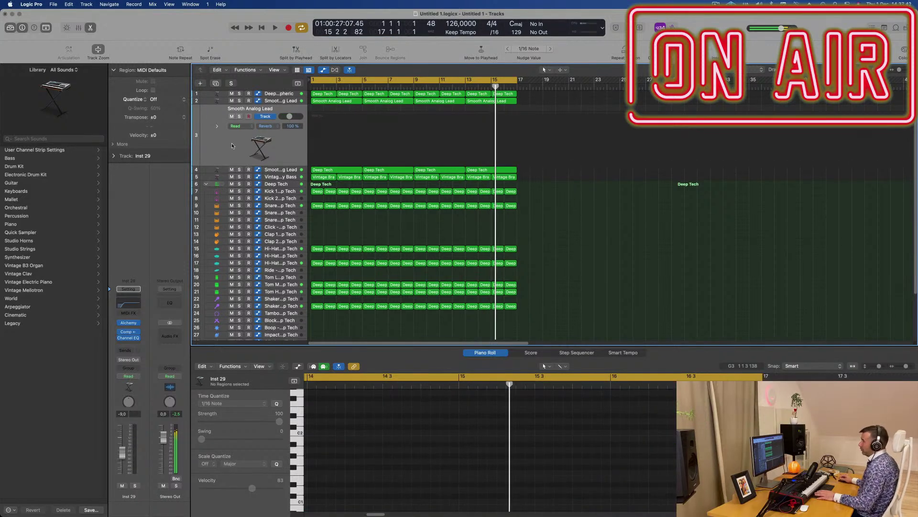
pyautogui.press('Return')
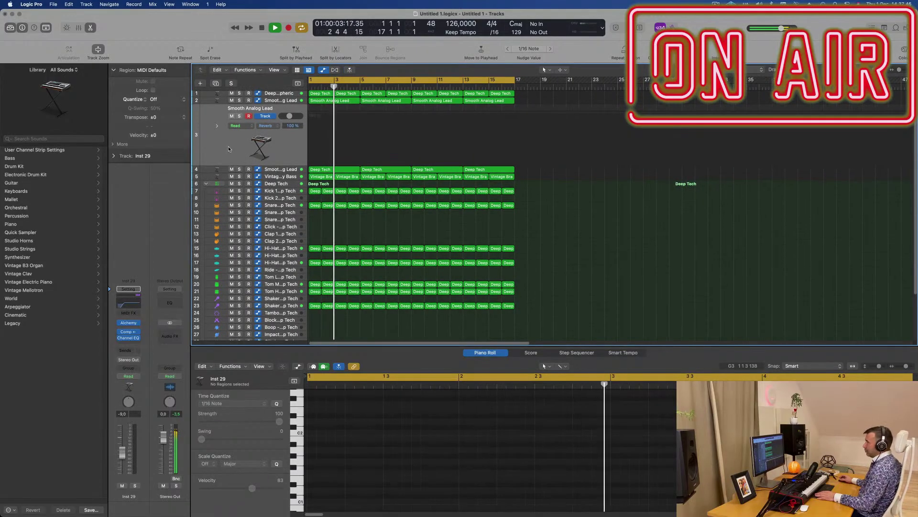
pyautogui.press('Return')
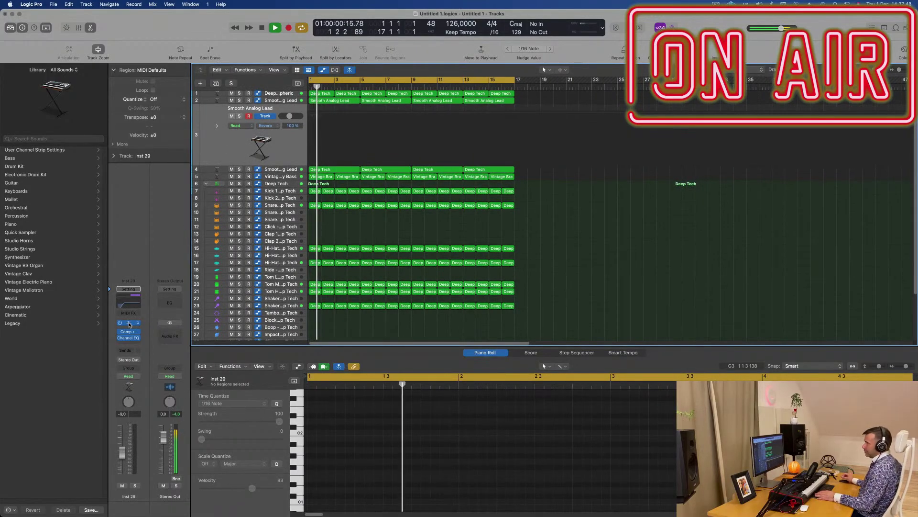
# Open the duplicated lead track's Alchemy instrument and add a send to Bus 5 on its channel strip
pyautogui.click(129, 324)
pyautogui.click(127, 355)
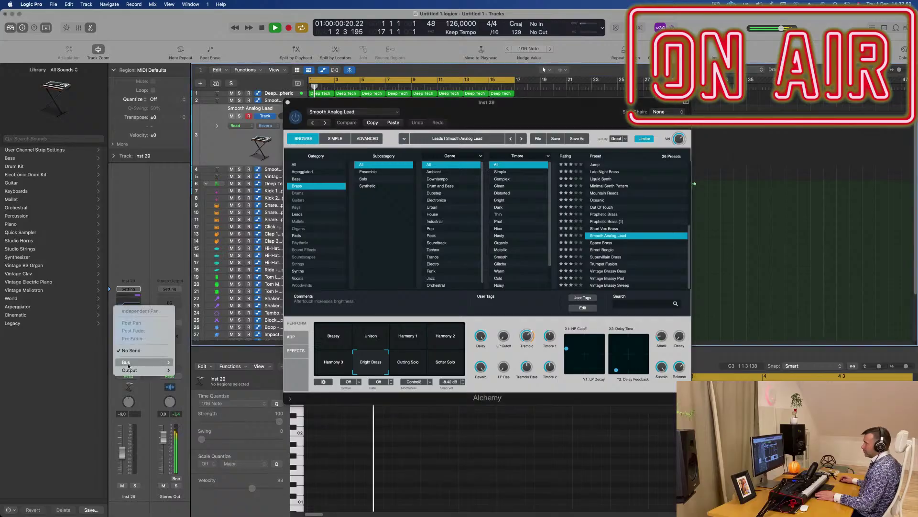
pyautogui.moveTo(138, 362)
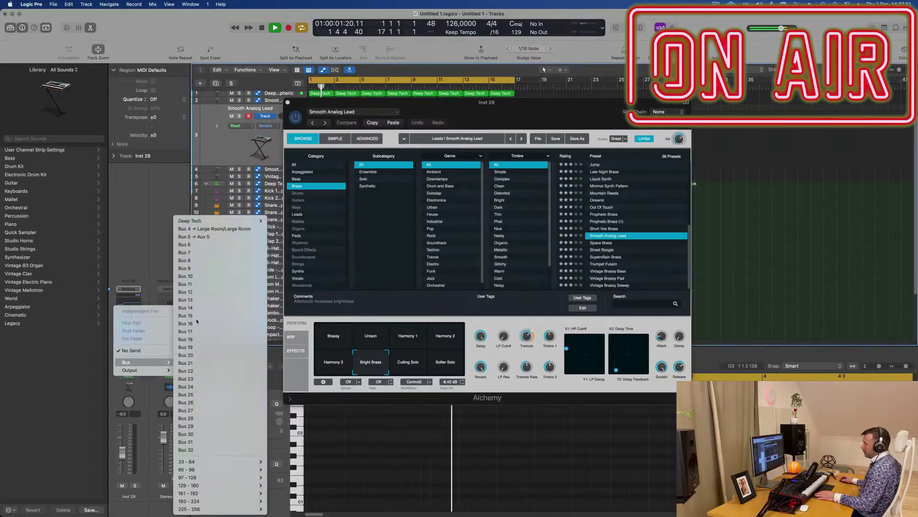
pyautogui.click(208, 236)
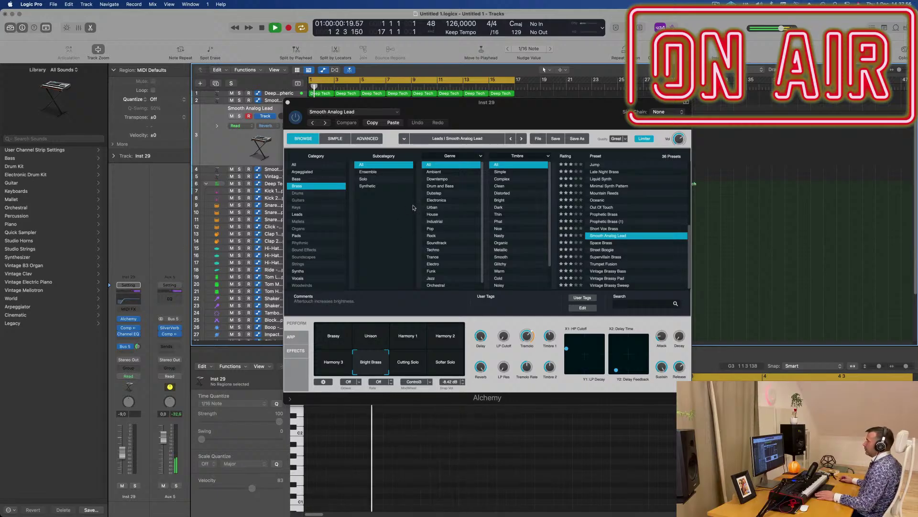
# Load the 90s Luscious Pad preset from Alchemy's Pads category on the duplicated track
pyautogui.click(295, 164)
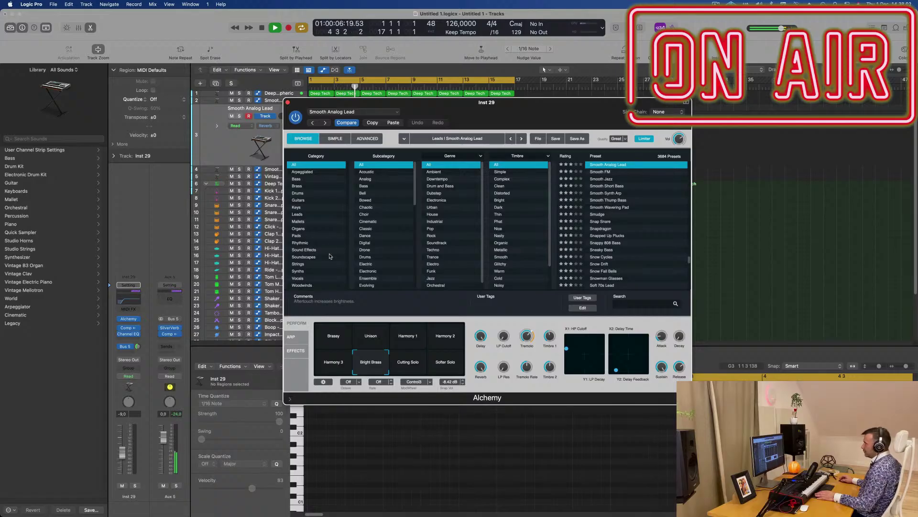
pyautogui.click(297, 236)
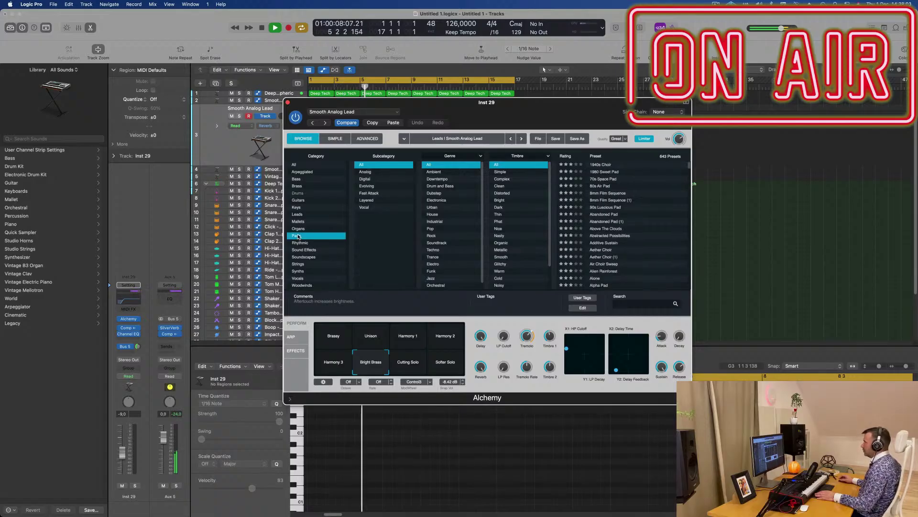
pyautogui.click(605, 207)
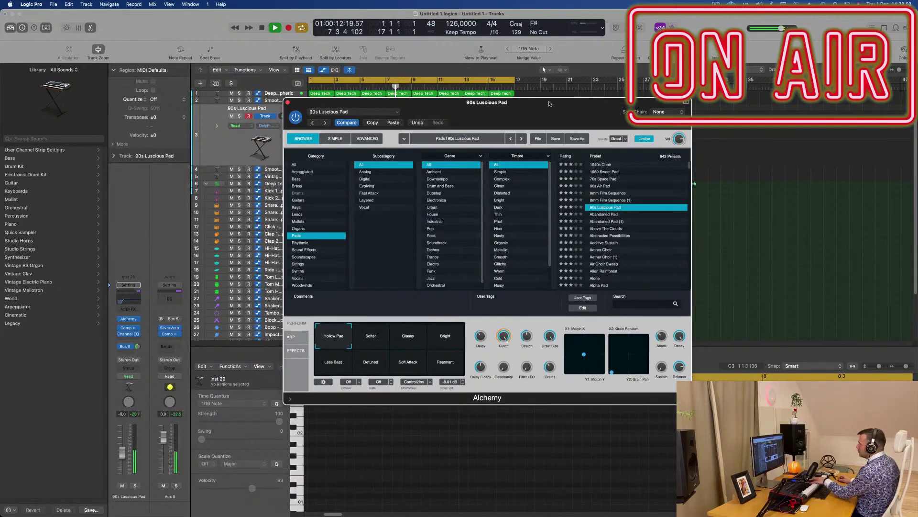
# Lower the pad track's volume to about -12.8 dB, repositioning the Alchemy window to reach the controls
pyautogui.moveTo(550, 104); pyautogui.dragTo(828, 167)
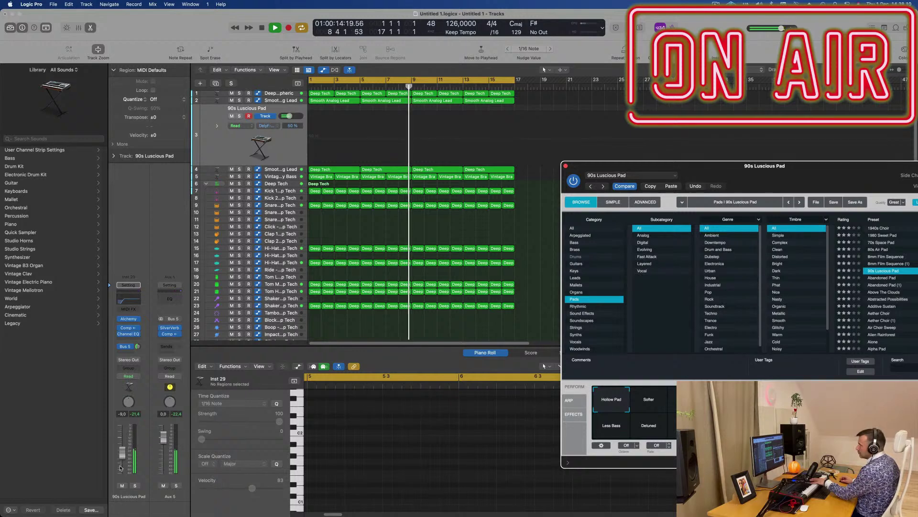
pyautogui.moveTo(121, 461); pyautogui.dragTo(120, 468)
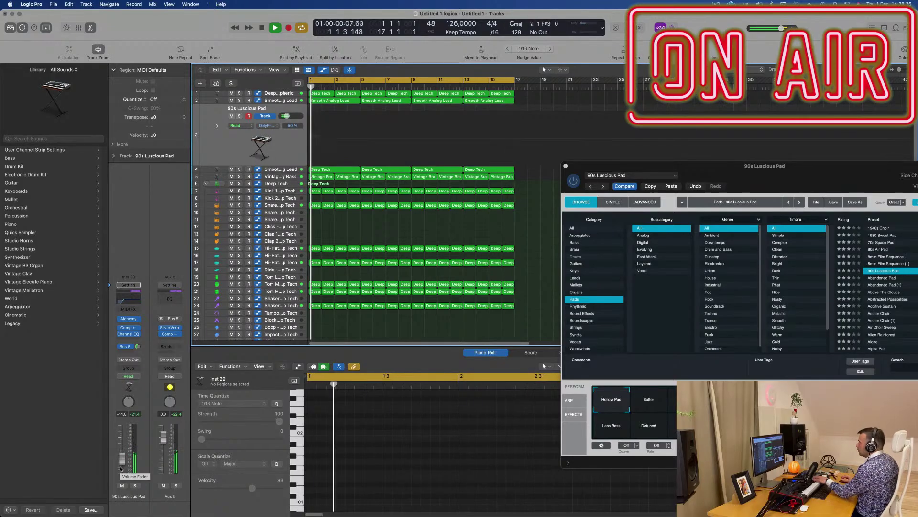
pyautogui.moveTo(811, 175); pyautogui.dragTo(578, 163)
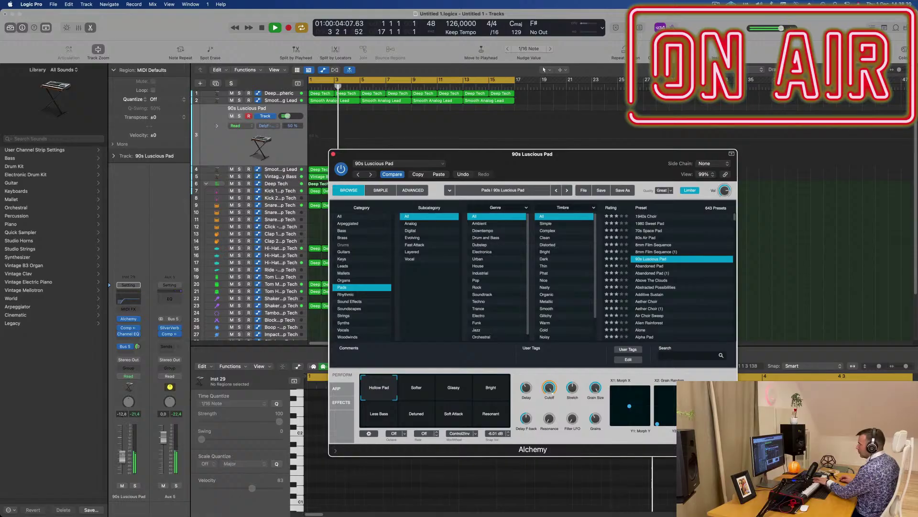
pyautogui.click(124, 456)
# Try the Softer, Glassy, Bright, Resonant and Less Bass variations of 90s Luscious Pad, finishing on Bright
pyautogui.click(417, 390)
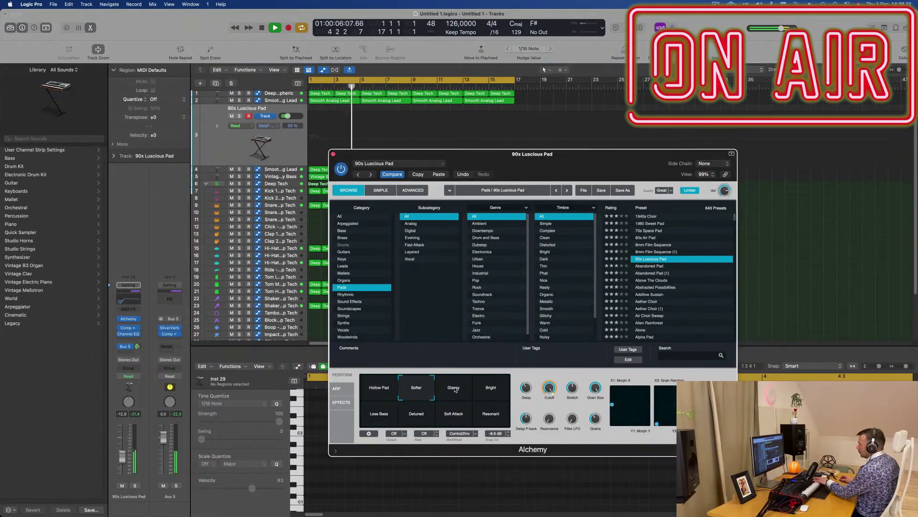
pyautogui.click(455, 390)
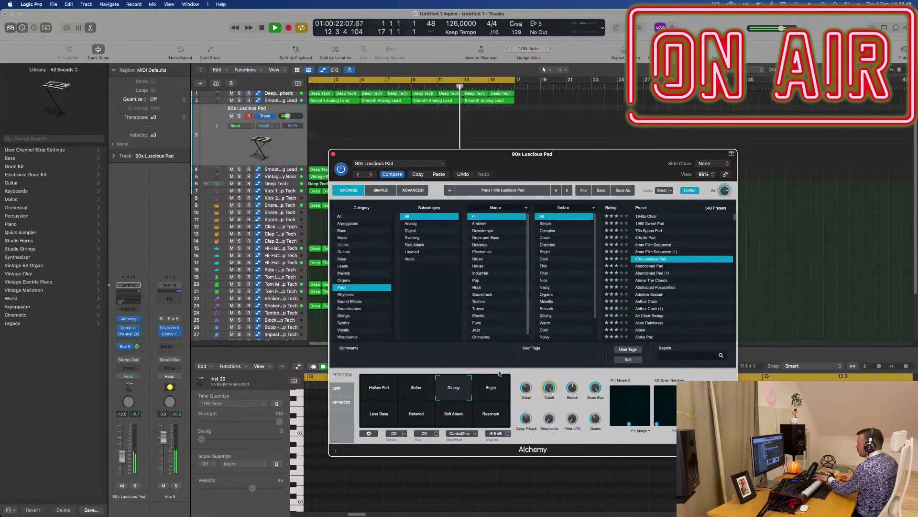
pyautogui.moveTo(625, 156); pyautogui.dragTo(644, 142)
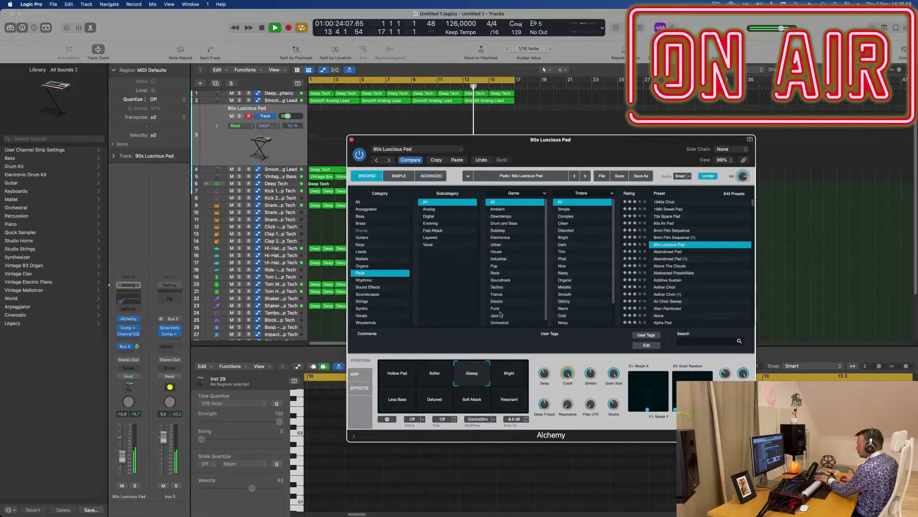
pyautogui.click(515, 370)
pyautogui.click(515, 405)
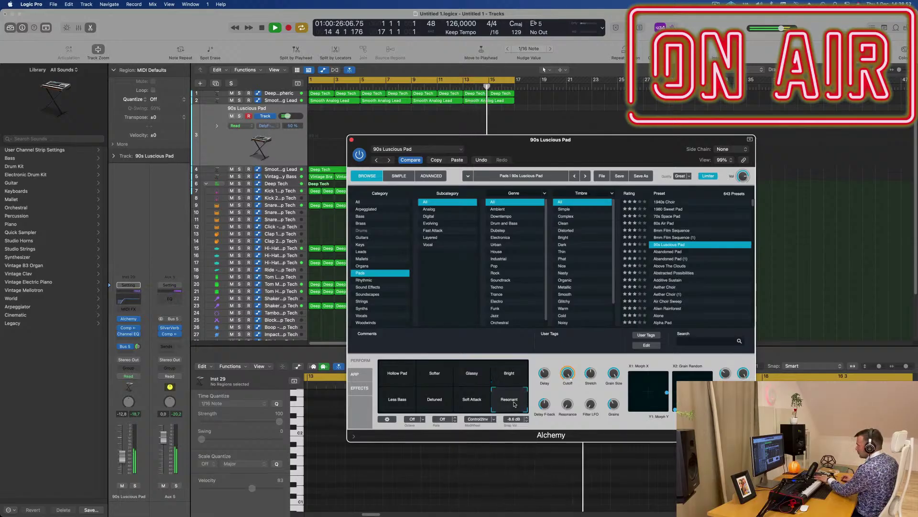
pyautogui.click(391, 402)
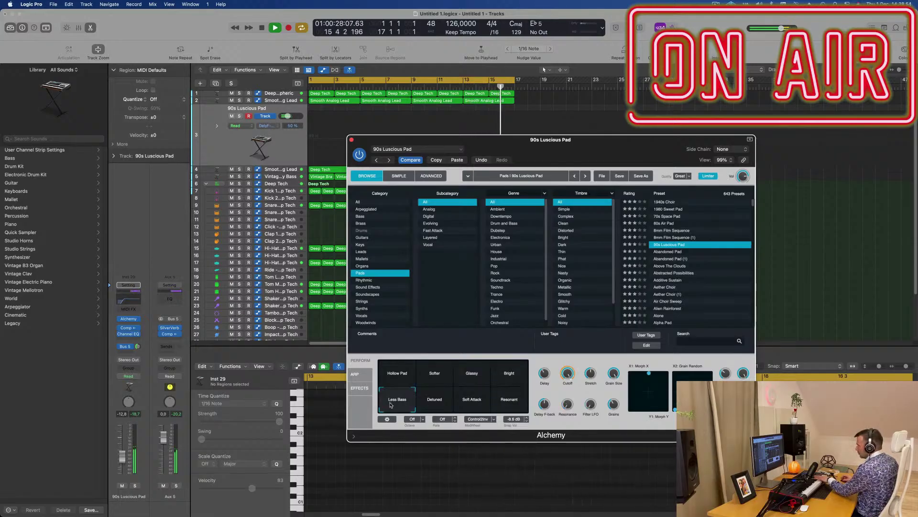
pyautogui.click(505, 382)
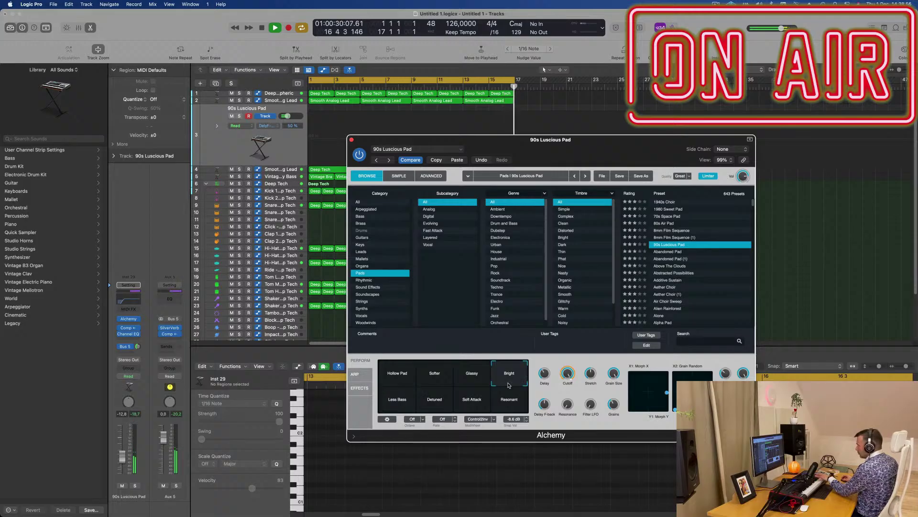
# Try the Abandoned Pad and Abandoned Pad (1) presets and load Abstracted Possibilities on the pad track
pyautogui.click(666, 254)
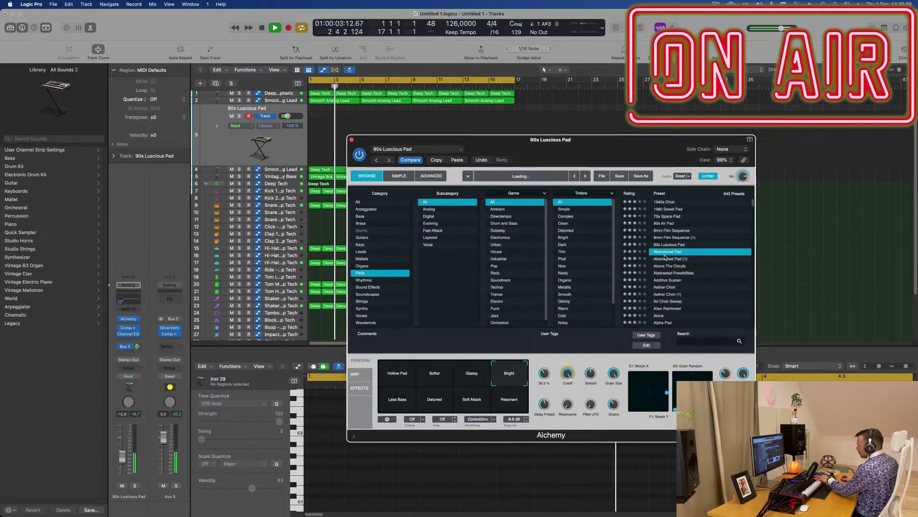
pyautogui.click(666, 258)
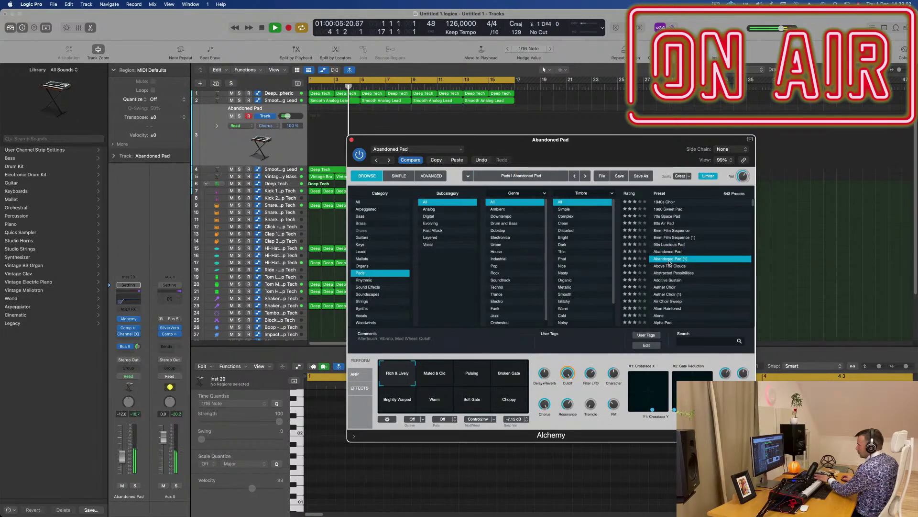
pyautogui.click(670, 272)
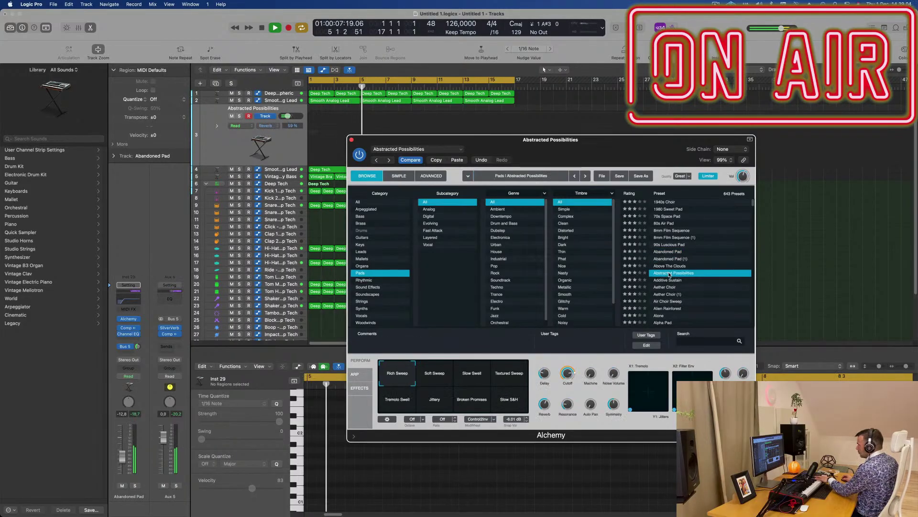
# Record a sustained two-note chord on the Abstracted Possibilities track from bar 11, moving the Alchemy window clear of the arrangement
pyautogui.moveTo(616, 158); pyautogui.dragTo(690, 152)
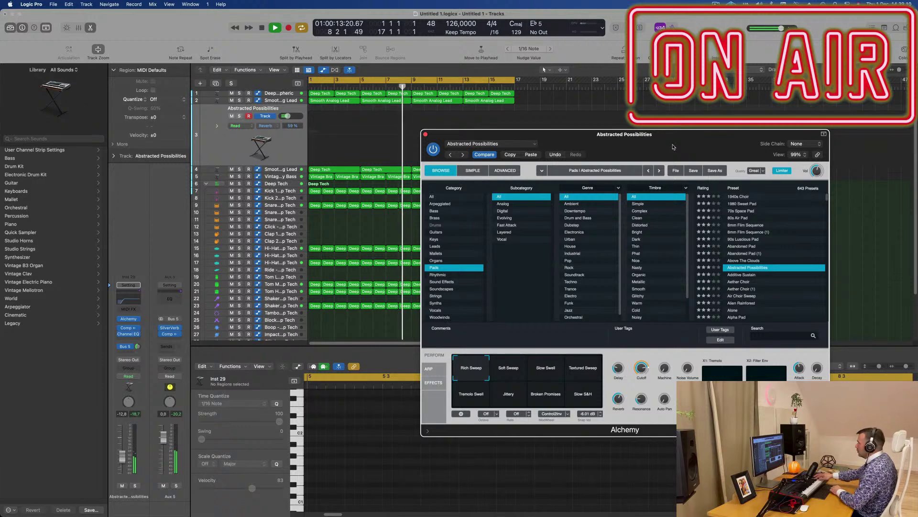
pyautogui.press('r')
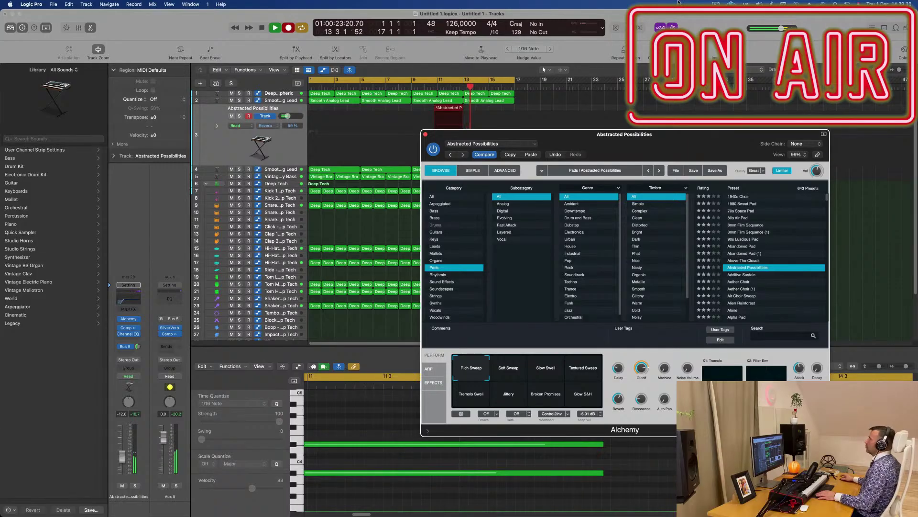
pyautogui.moveTo(541, 134); pyautogui.dragTo(786, 133)
pyautogui.press('space')
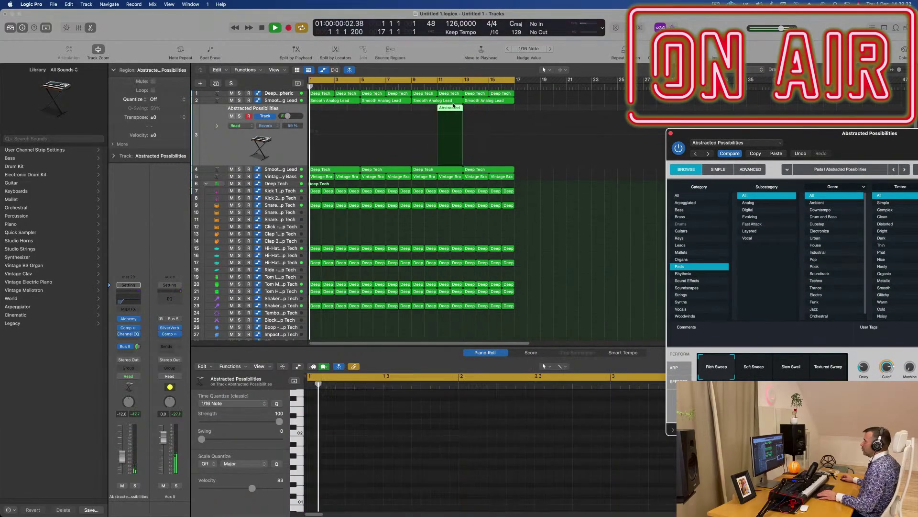
# Move the recorded pad region to bar 3, select both of its notes in the piano roll and play the loop
pyautogui.press('space')
pyautogui.moveTo(451, 109); pyautogui.dragTo(349, 109)
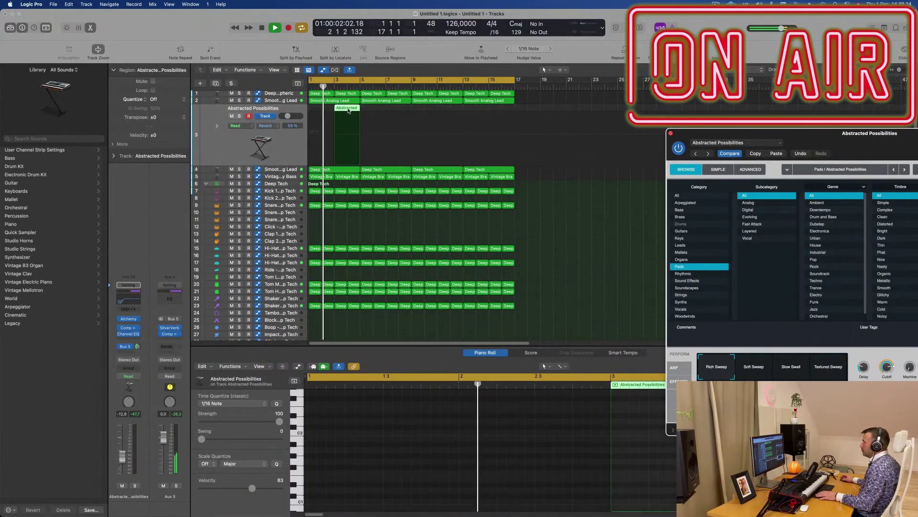
pyautogui.press('p')
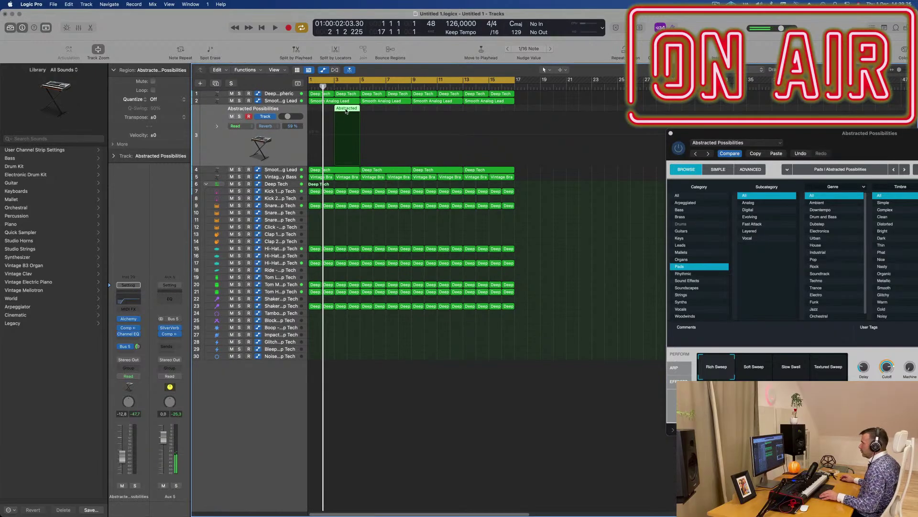
pyautogui.press('p')
pyautogui.press('super+Left')
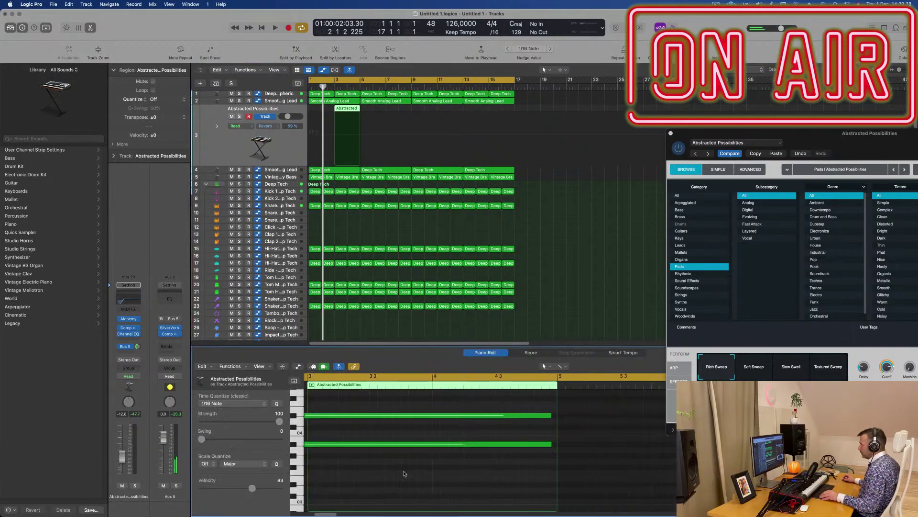
pyautogui.press('super+a')
pyautogui.press('space')
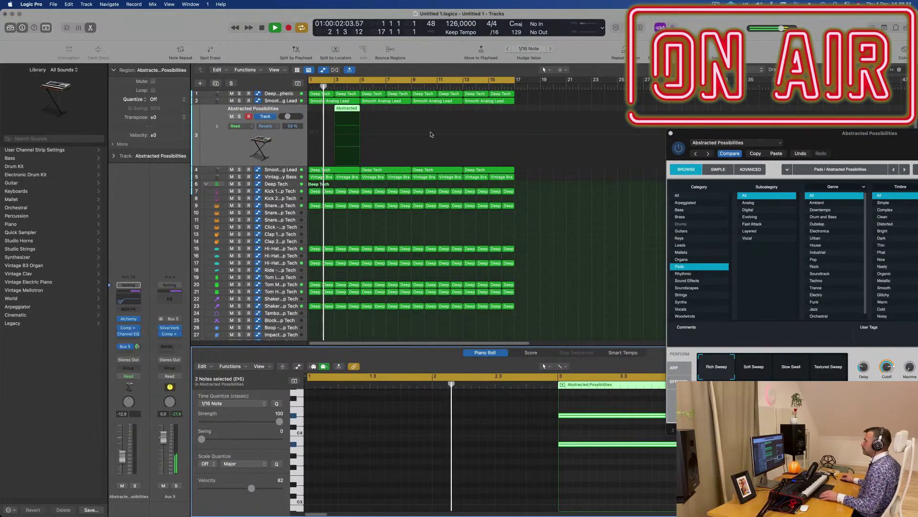
# Copy the pad region from bar 3 to bar 7 on the same track
pyautogui.click(383, 113)
pyautogui.click(352, 110)
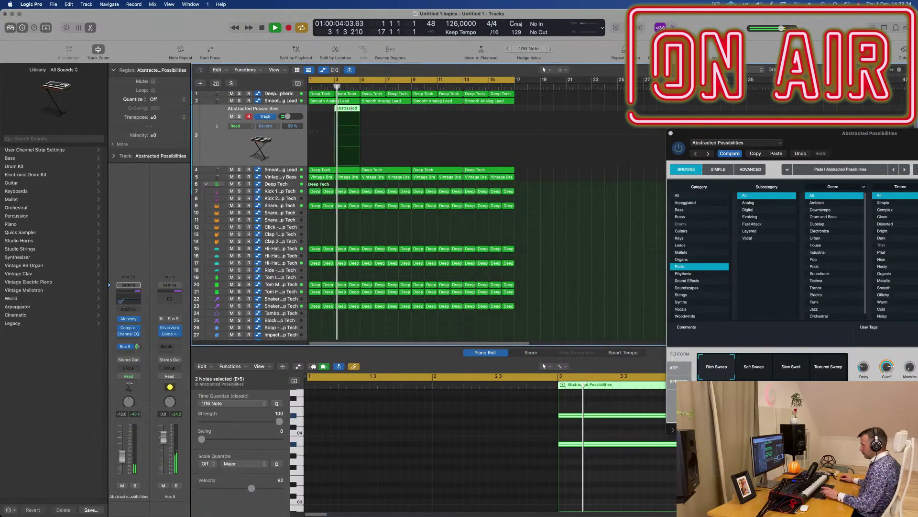
pyautogui.moveTo(353, 110); pyautogui.dragTo(395, 113)
# Extend both pad regions to three bars each and play the loop from the start
pyautogui.moveTo(869, 134); pyautogui.dragTo(471, 181)
pyautogui.click(344, 109)
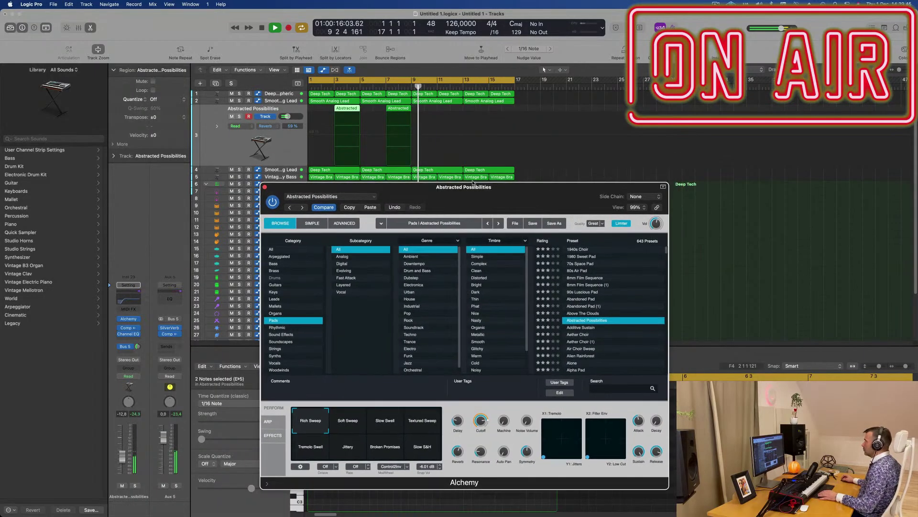
pyautogui.moveTo(419, 112); pyautogui.dragTo(372, 109)
pyautogui.press('Return')
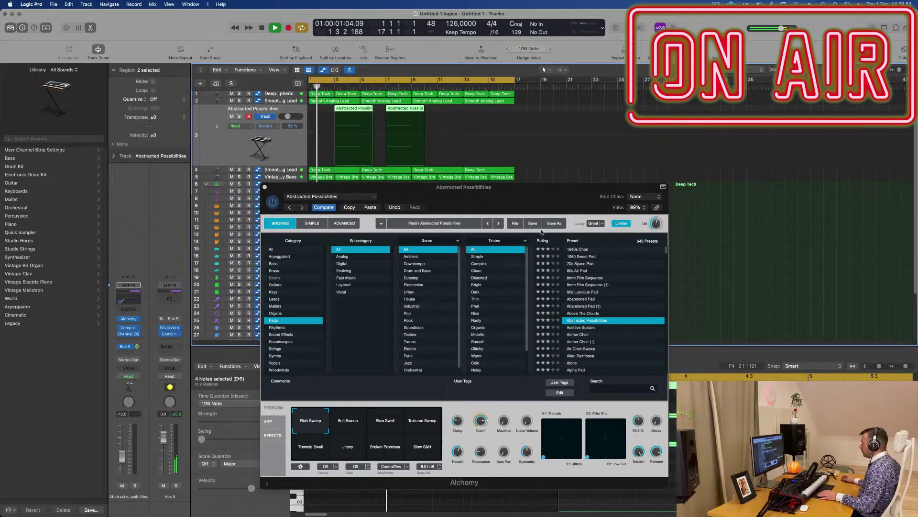
# Close Alchemy and copy the two pad regions to bars 11 and 15
pyautogui.moveTo(542, 187); pyautogui.dragTo(645, 47)
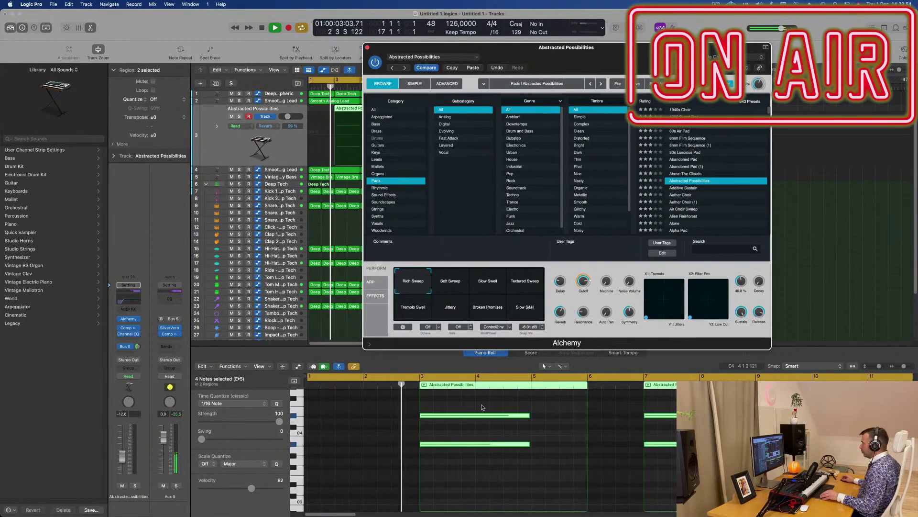
pyautogui.moveTo(482, 407); pyautogui.dragTo(674, 481)
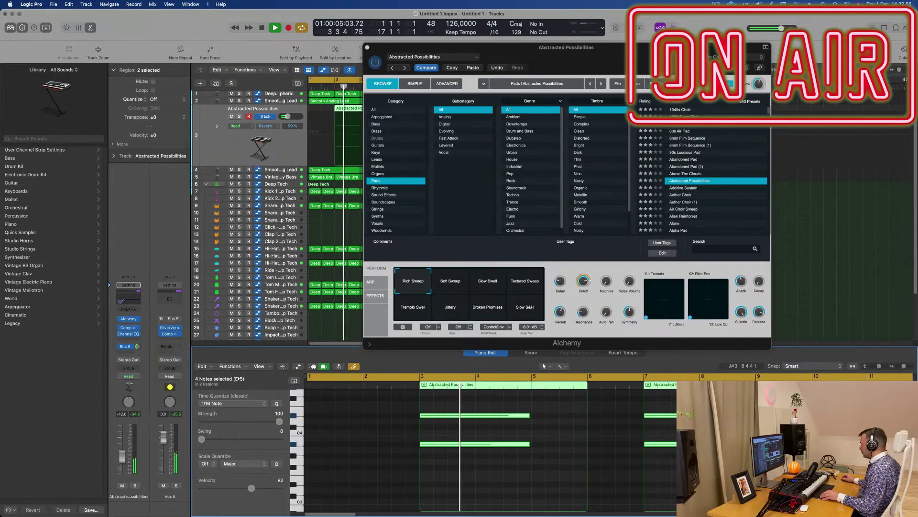
pyautogui.press('super+Left')
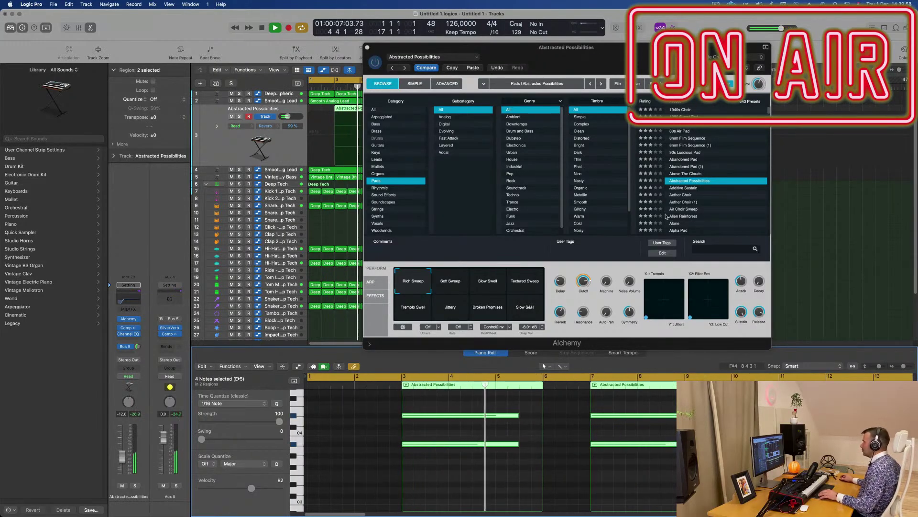
pyautogui.moveTo(367, 49); pyautogui.dragTo(476, 63)
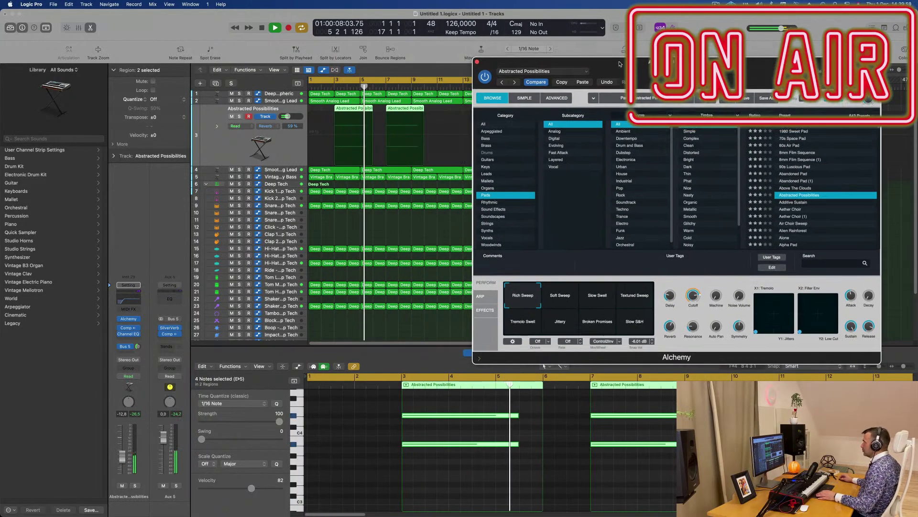
pyautogui.click(477, 63)
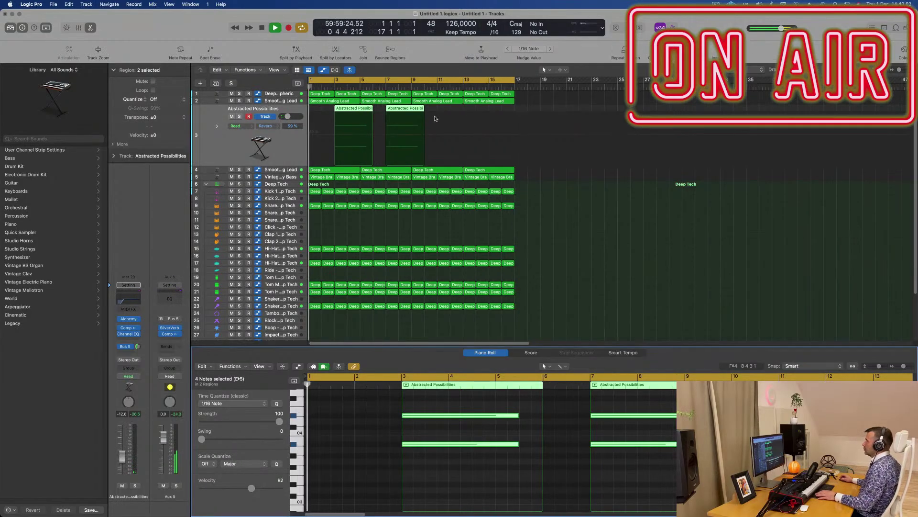
pyautogui.moveTo(349, 115); pyautogui.dragTo(452, 115)
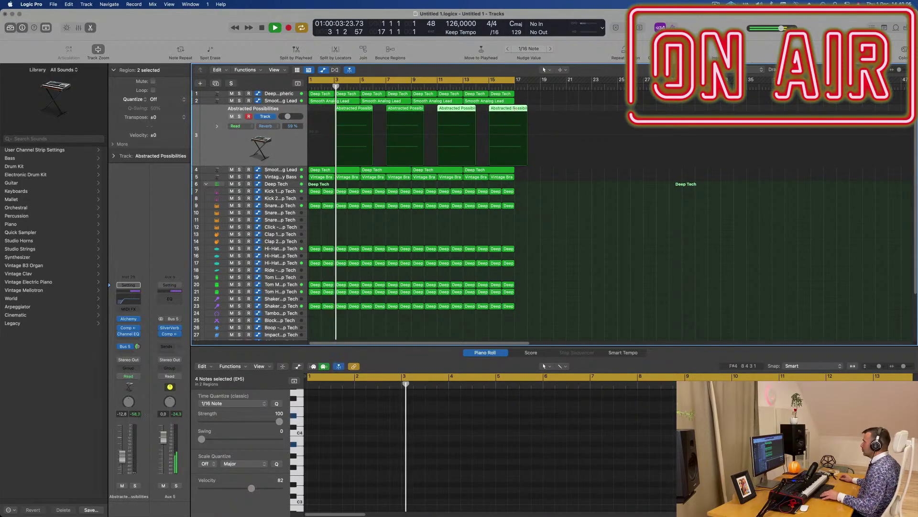
# Split the last pad region at bar 17 using the Split option for crossing notes, and delete the overhanging part
pyautogui.click(514, 109)
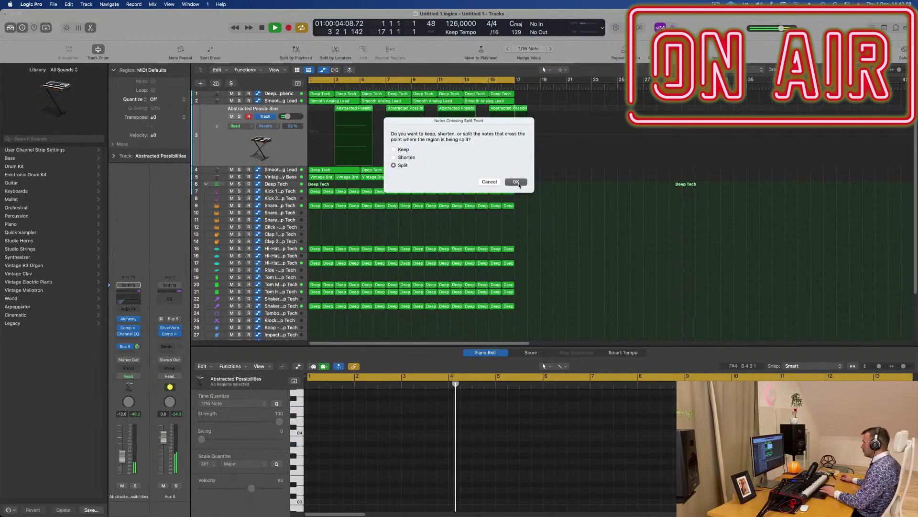
pyautogui.click(515, 182)
pyautogui.press('XF86AudioRaiseVolume')
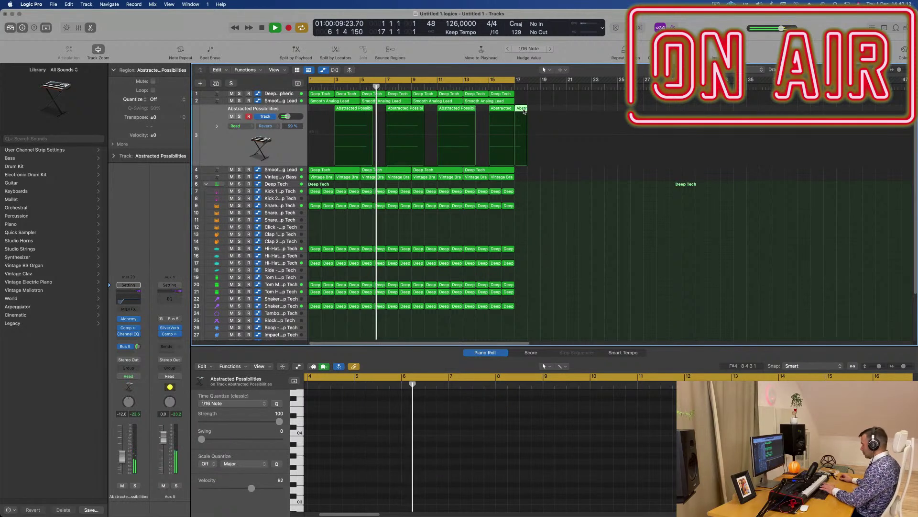
pyautogui.press('Delete')
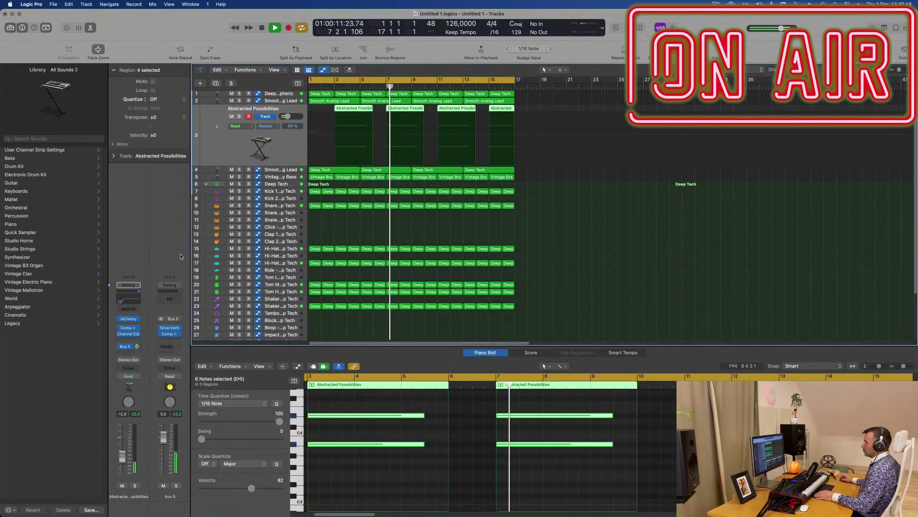
# Reopen Alchemy on the pad track and try the Soft Sweep and Slow Swell variations of Abstracted Possibilities
pyautogui.click(128, 319)
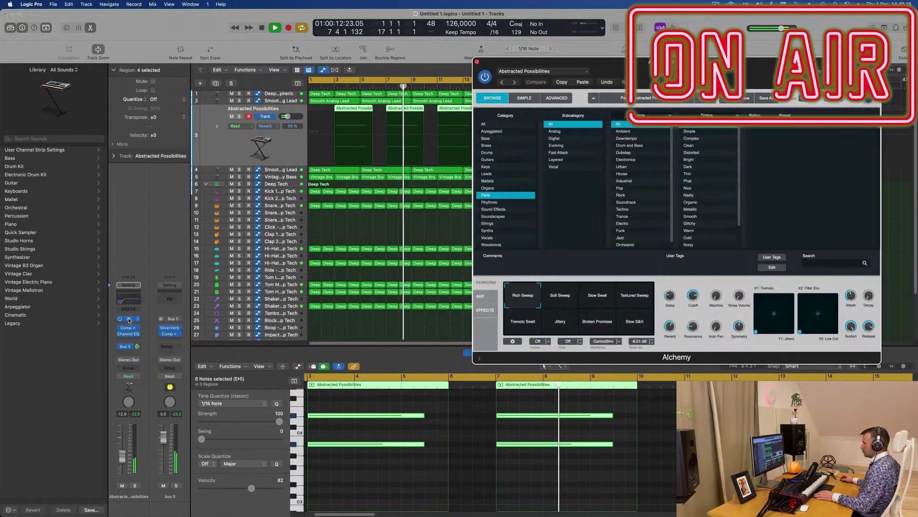
pyautogui.moveTo(706, 78); pyautogui.dragTo(626, 146)
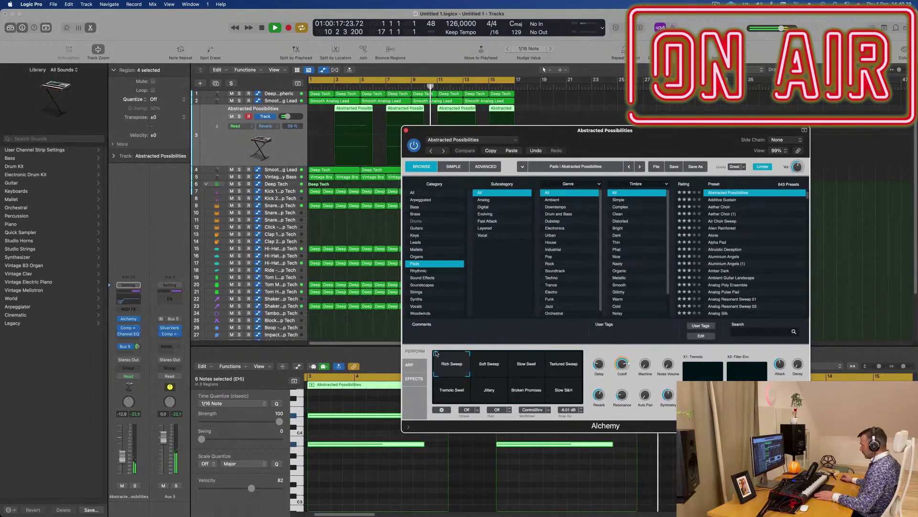
pyautogui.click(490, 367)
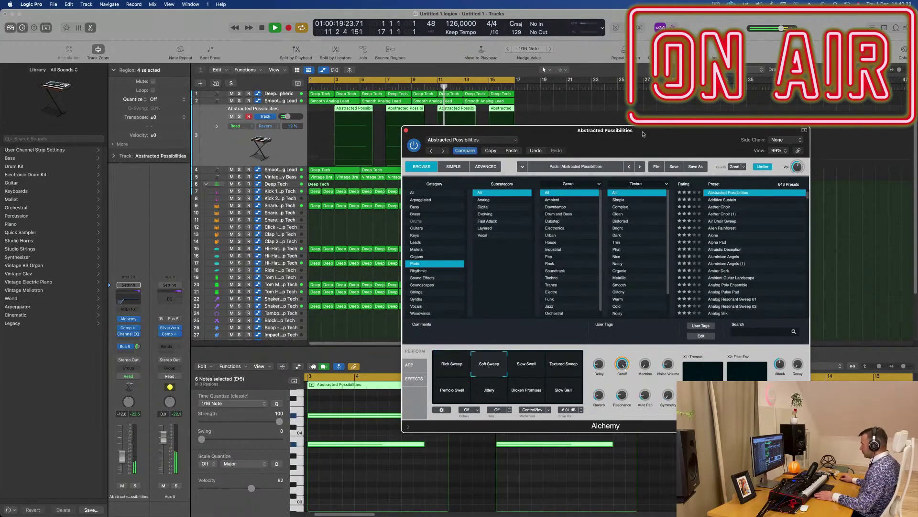
pyautogui.moveTo(643, 134); pyautogui.dragTo(700, 12)
pyautogui.click(498, 367)
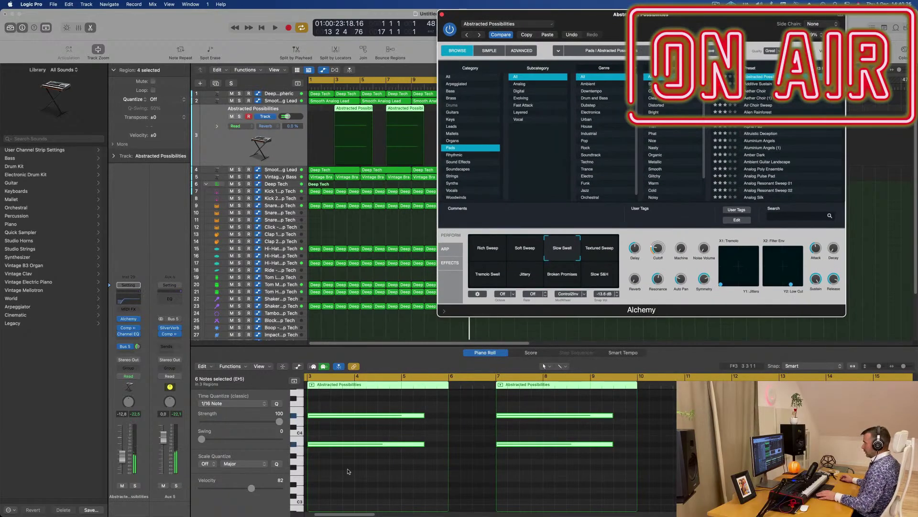
pyautogui.press('space')
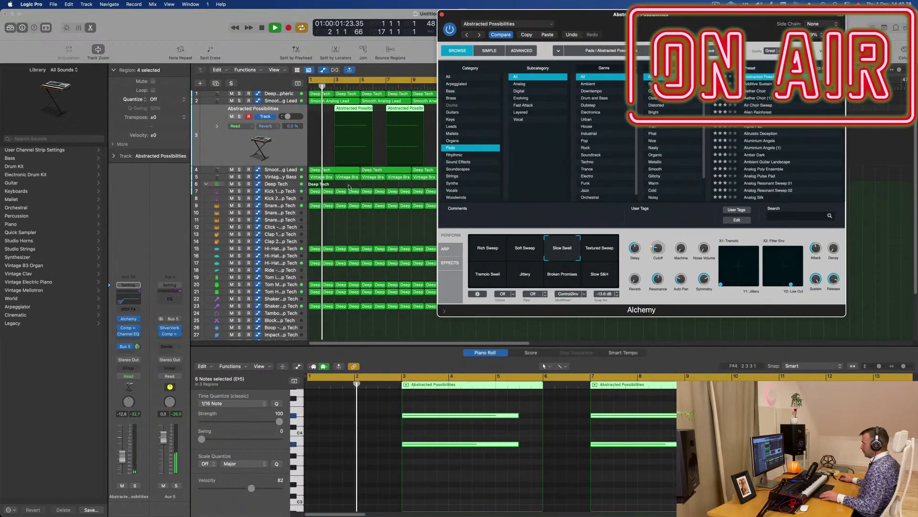
# Copy all eight notes of the four pad regions one octave lower in the piano roll
pyautogui.moveTo(564, 14); pyautogui.dragTo(735, 14)
pyautogui.scroll(-1, 516, 229)
pyautogui.scroll(-3, 490, 439)
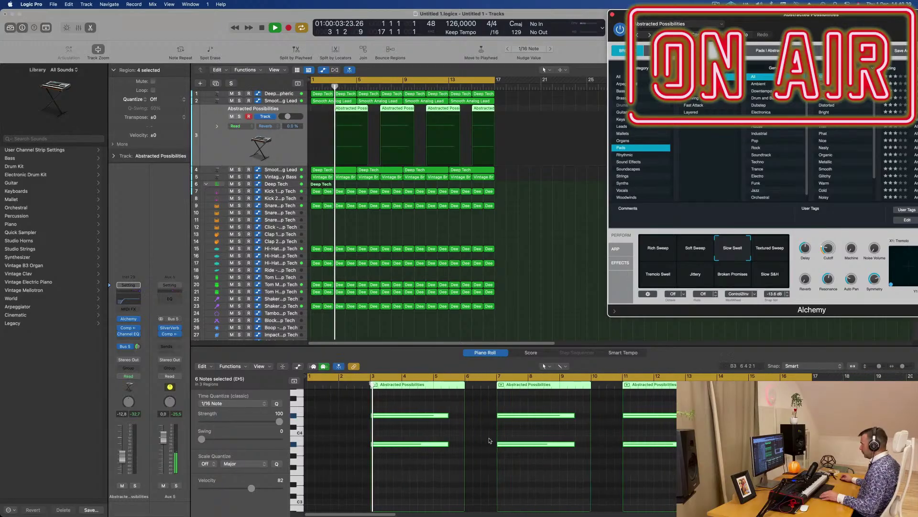
pyautogui.click(410, 453)
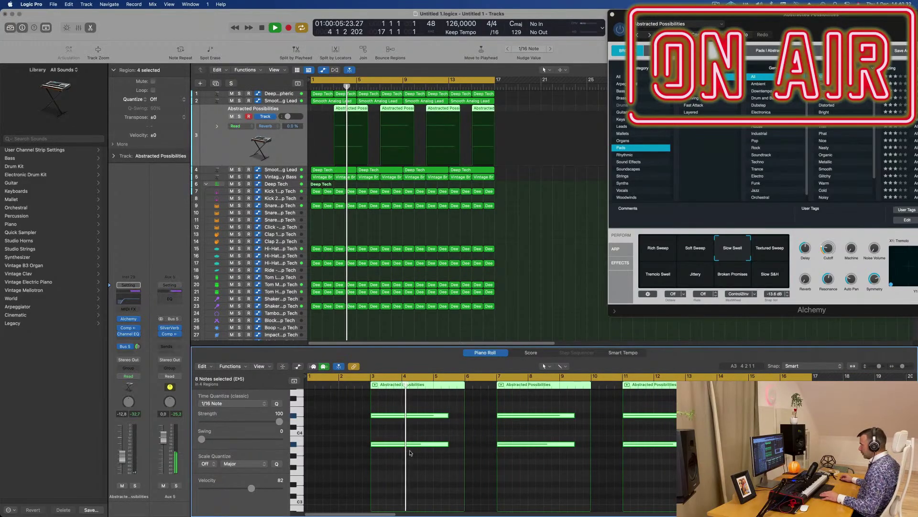
pyautogui.moveTo(410, 453)
pyautogui.mouseDown()
pyautogui.moveTo(410, 505)
pyautogui.moveTo(413, 467)
pyautogui.mouseUp()
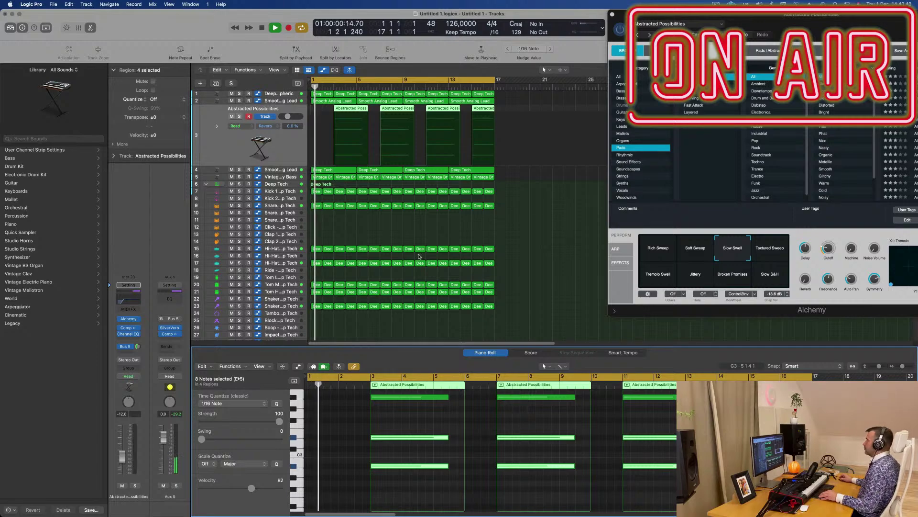
# Lower the low-cut frequency in the pad track's Channel EQ and close the EQ
pyautogui.moveTo(765, 14); pyautogui.dragTo(505, 94)
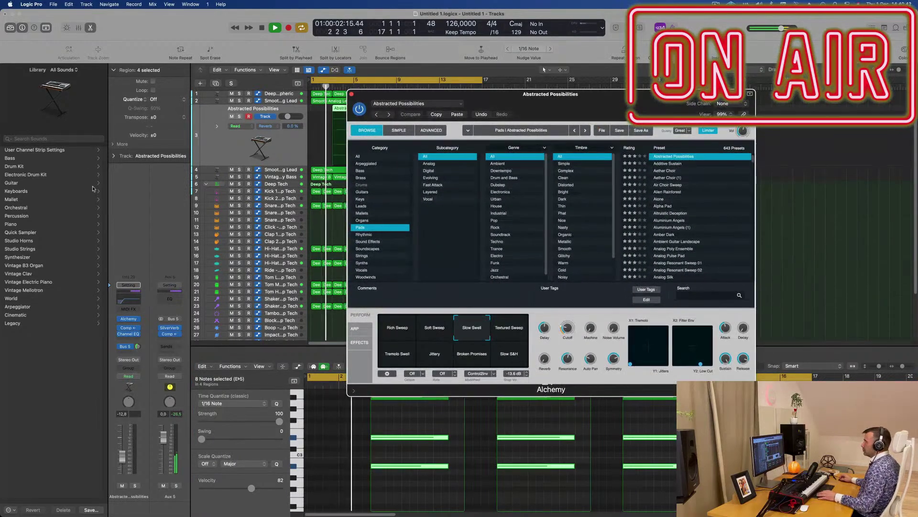
pyautogui.click(128, 333)
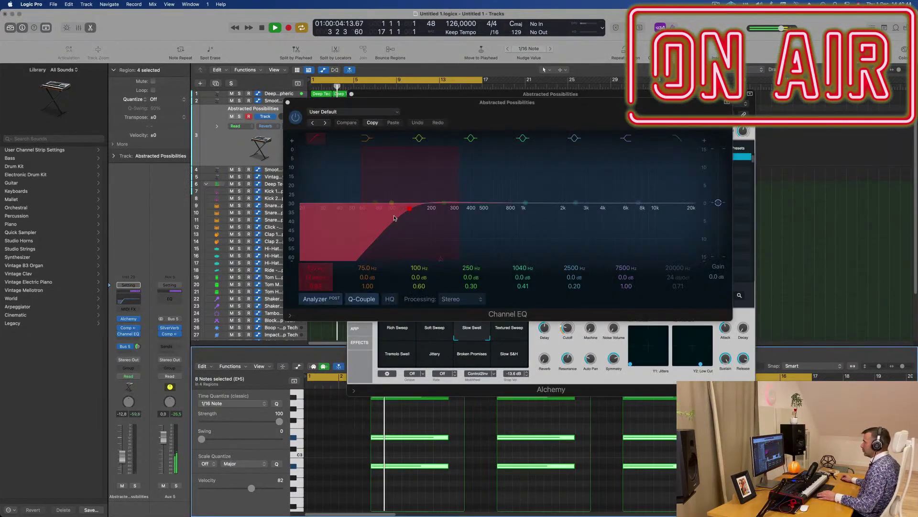
pyautogui.moveTo(394, 218); pyautogui.dragTo(358, 219)
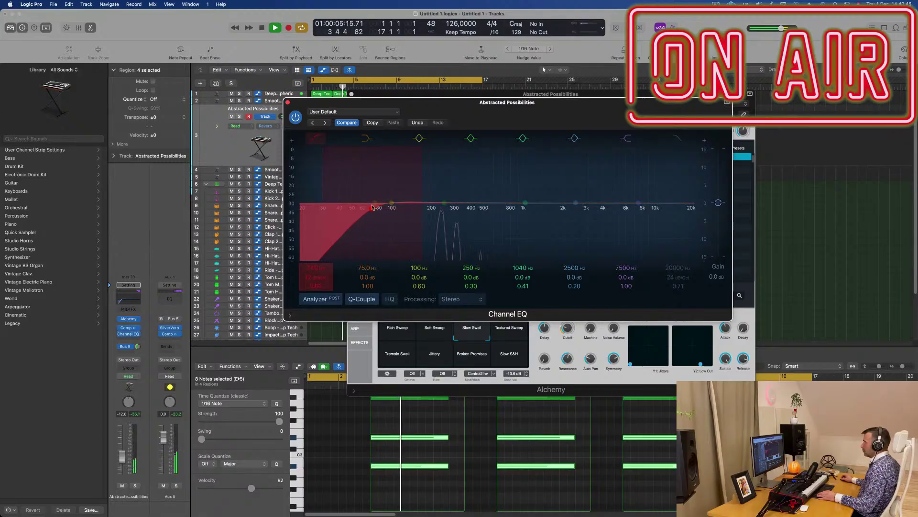
pyautogui.click(288, 103)
# Try the Textured Sweep and Tremolo Swell variations of the pad in Alchemy
pyautogui.moveTo(557, 101); pyautogui.dragTo(618, 118)
pyautogui.click(530, 350)
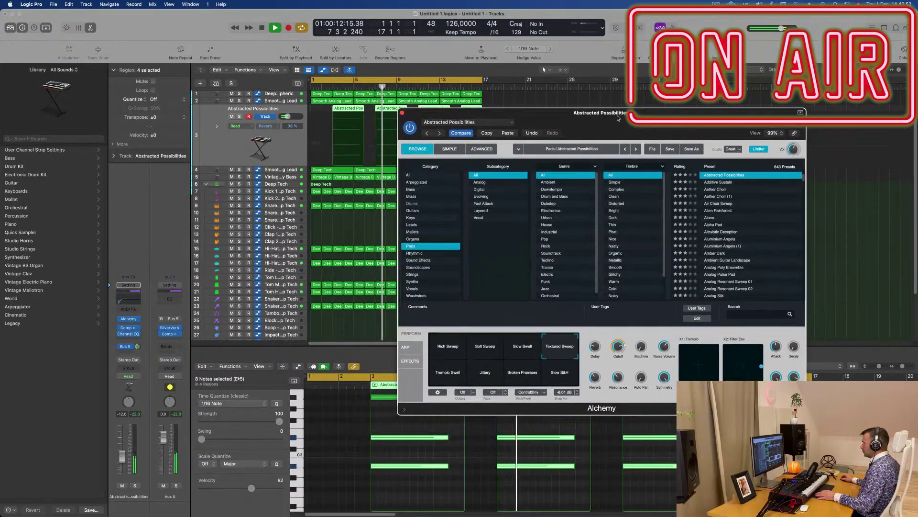
pyautogui.click(450, 378)
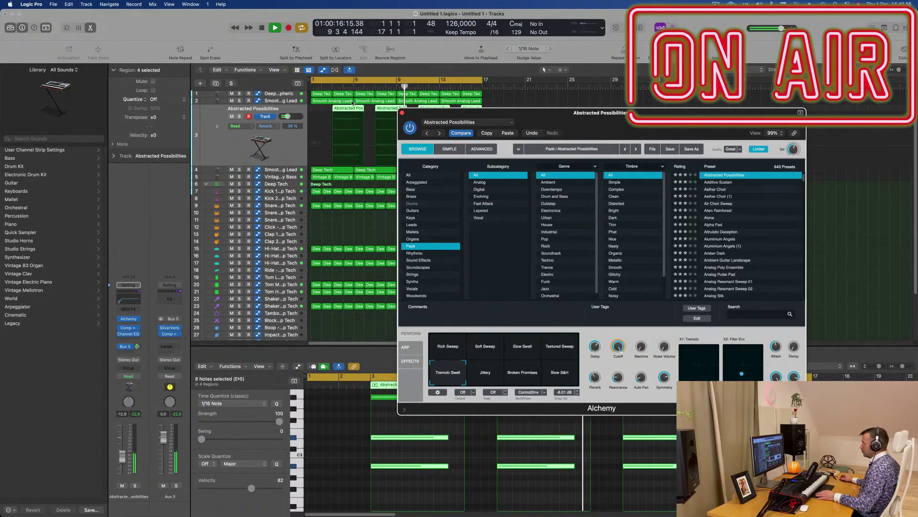
pyautogui.press('space')
# Try the pad's Jittery, Broken Promises and Slow S&H variations, finish on Rich Sweep and replay the loop from the start
pyautogui.moveTo(562, 124); pyautogui.dragTo(492, 196)
pyautogui.click(415, 461)
pyautogui.click(447, 461)
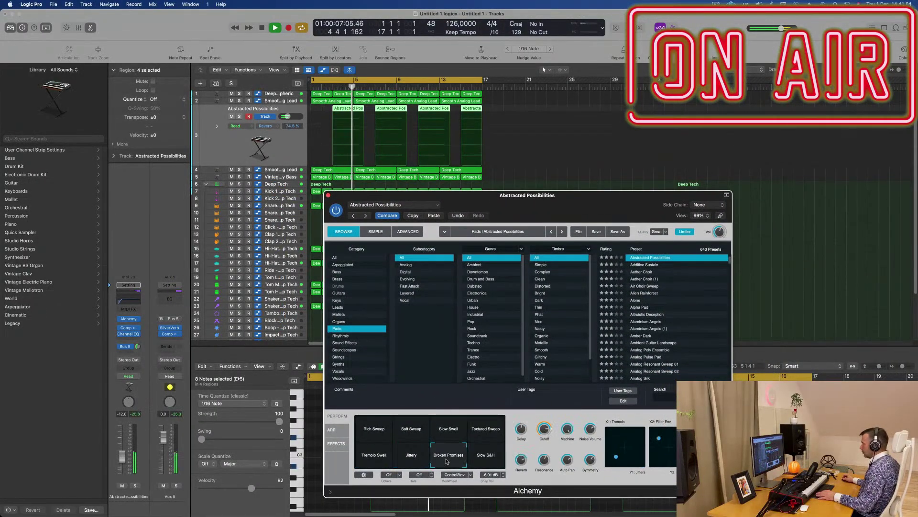
pyautogui.click(480, 459)
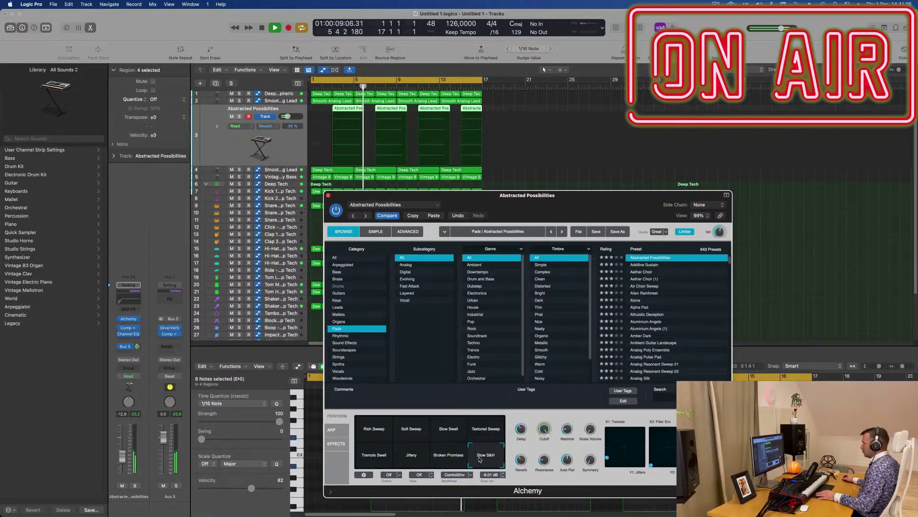
pyautogui.click(379, 430)
pyautogui.press('space')
pyautogui.press('space')
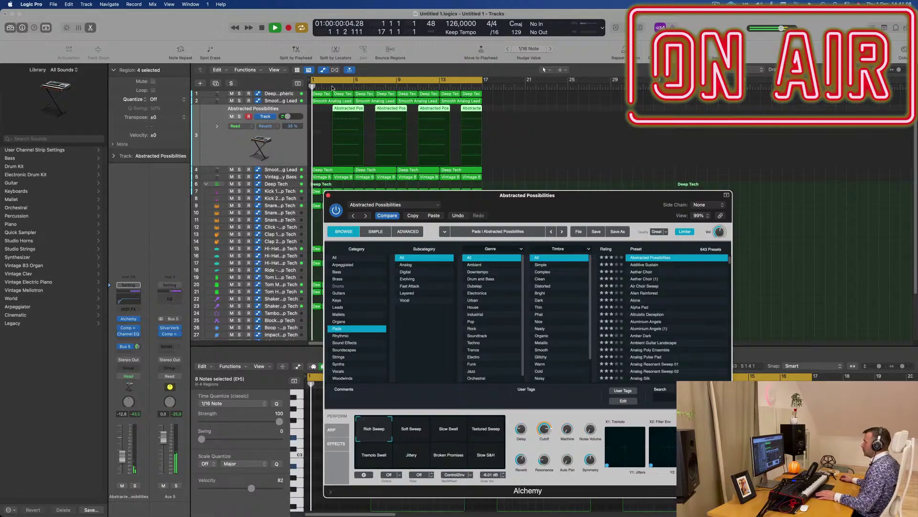
# Try different Cutoff and Machine amounts for the pad in Alchemy, replaying the loop from the start
pyautogui.click(331, 87)
pyautogui.click(544, 428)
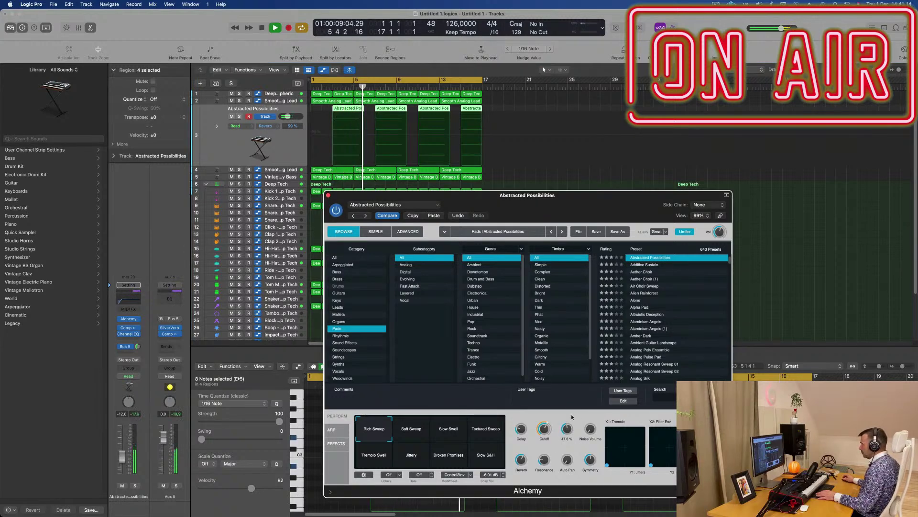
pyautogui.click(333, 88)
pyautogui.press('space')
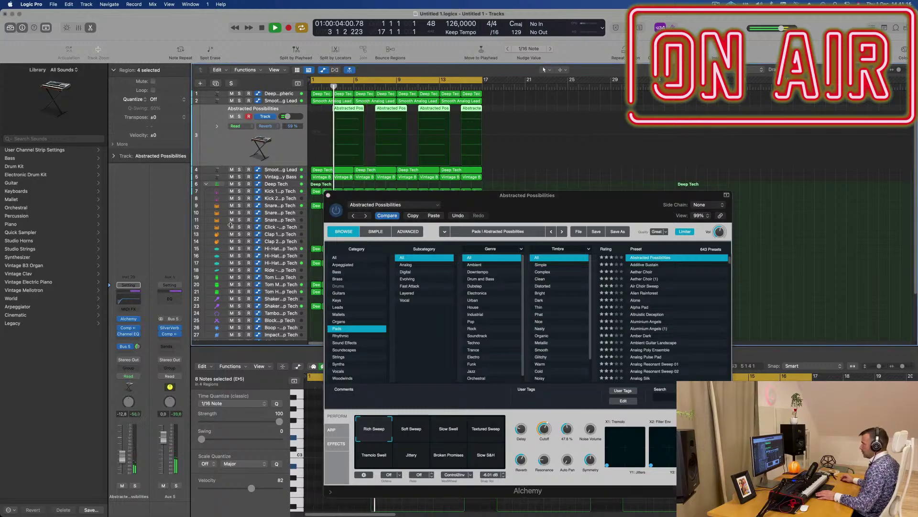
# With the pad soloed and the cycle range starting at bar 3, adjust Alchemy's Machine and Noise Volume controls
pyautogui.click(134, 486)
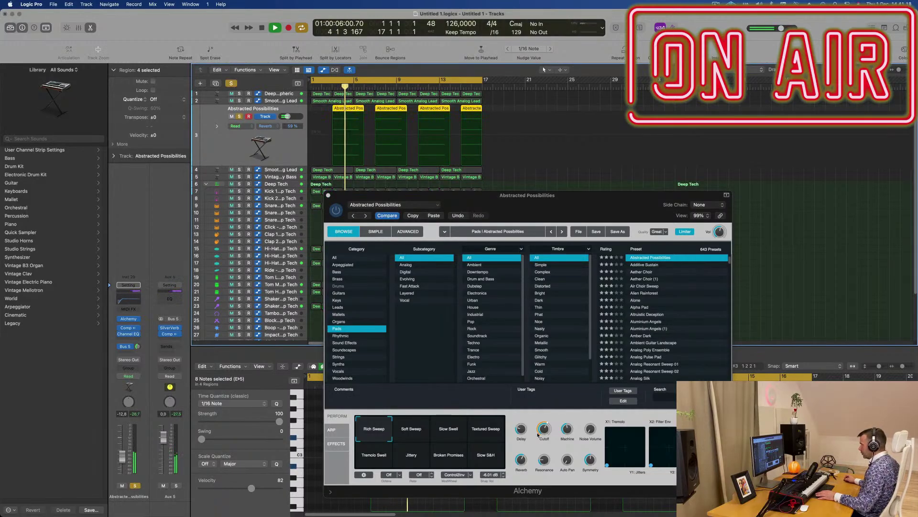
pyautogui.moveTo(567, 427); pyautogui.dragTo(569, 416)
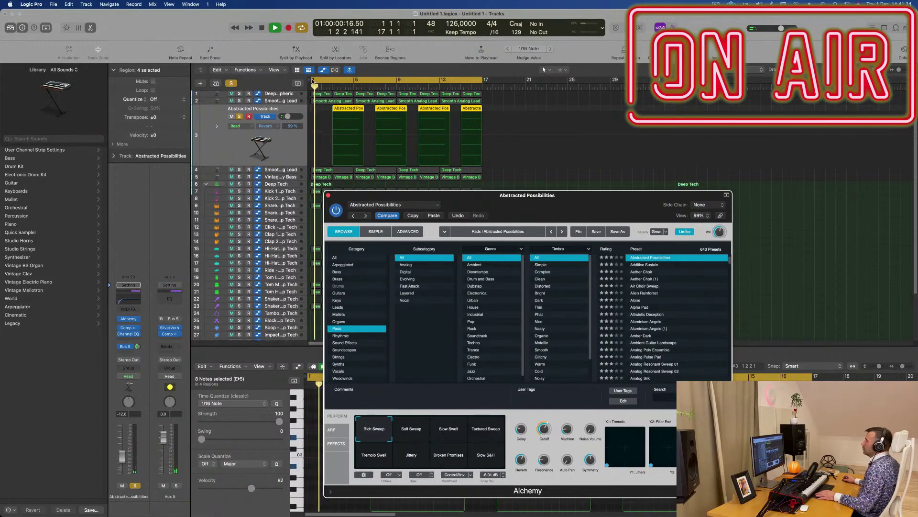
pyautogui.moveTo(311, 82); pyautogui.dragTo(333, 80)
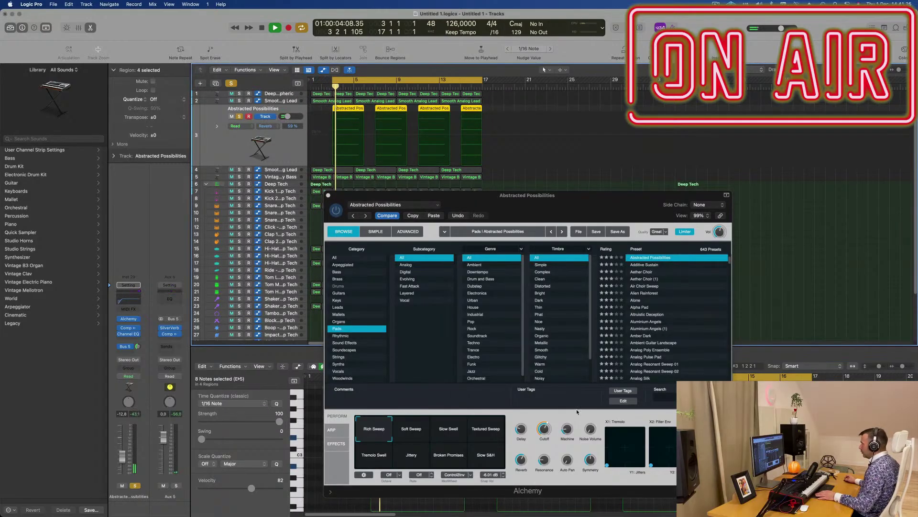
pyautogui.moveTo(591, 429); pyautogui.dragTo(595, 435)
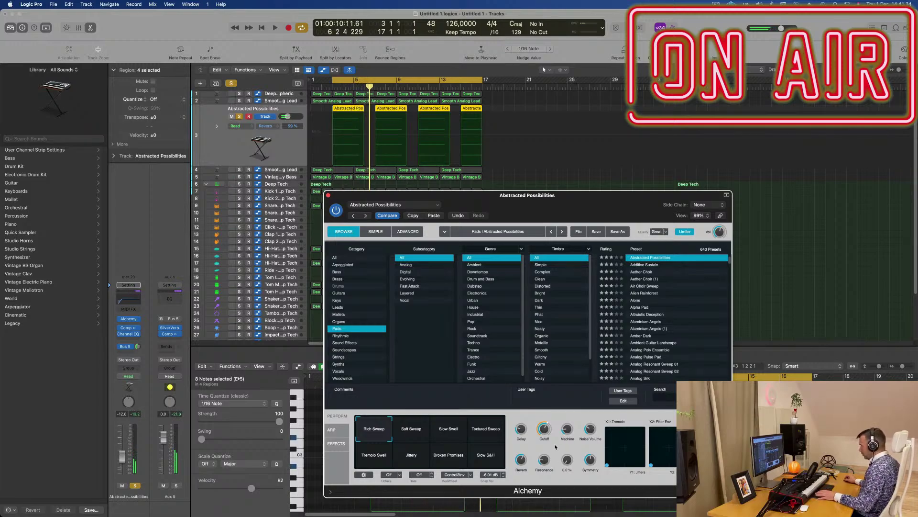
# Unsolo the Abstracted Possibilities pad track and close its Alchemy window
pyautogui.click(134, 486)
pyautogui.moveTo(527, 204); pyautogui.dragTo(534, 150)
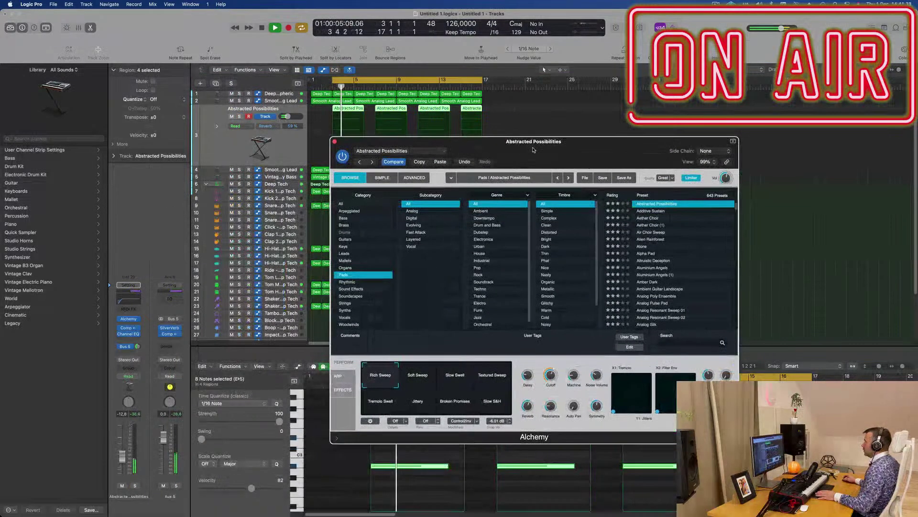
pyautogui.click(335, 142)
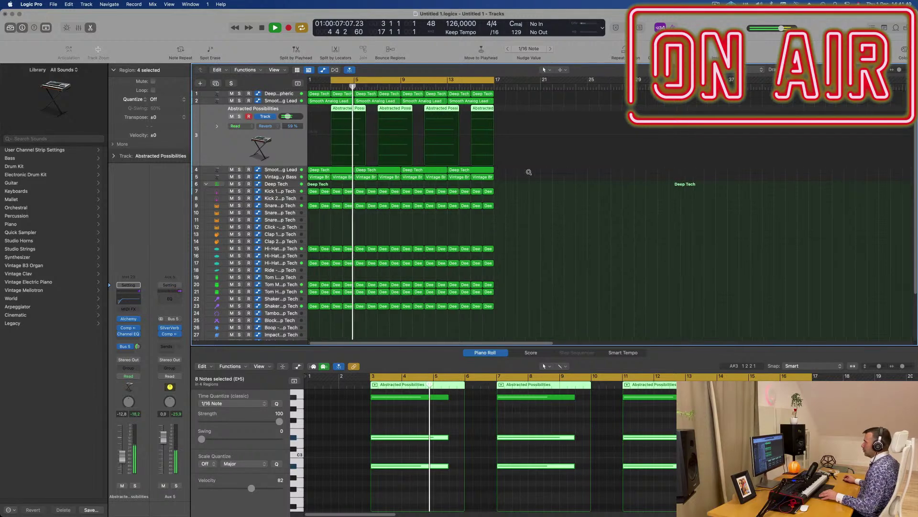
pyautogui.scroll(2, 606, 189)
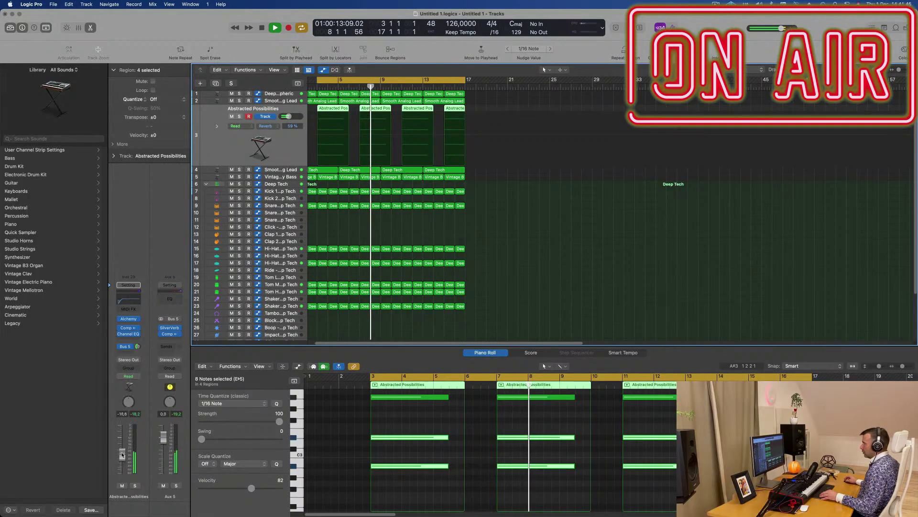
# Set the pad track's volume to about -11.6 dB and its Alchemy Cutoff to about 71.8 %
pyautogui.moveTo(122, 459); pyautogui.dragTo(123, 458)
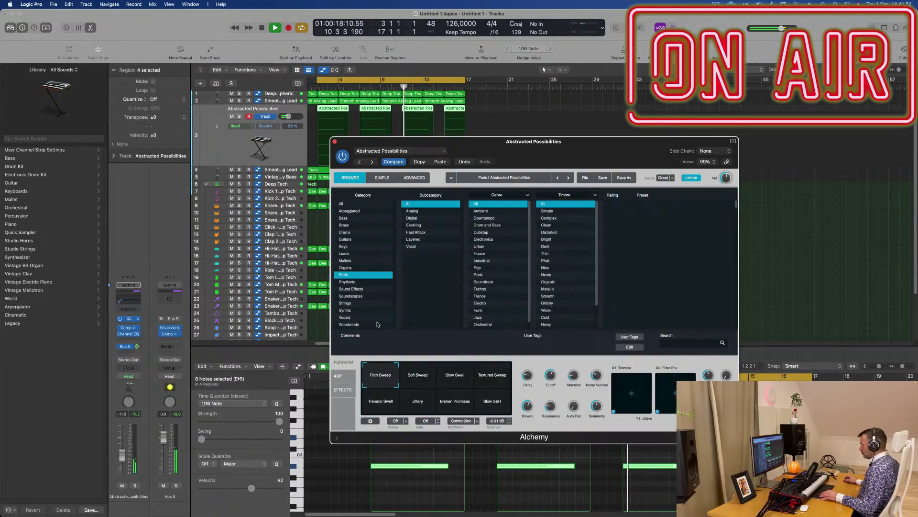
pyautogui.click(127, 320)
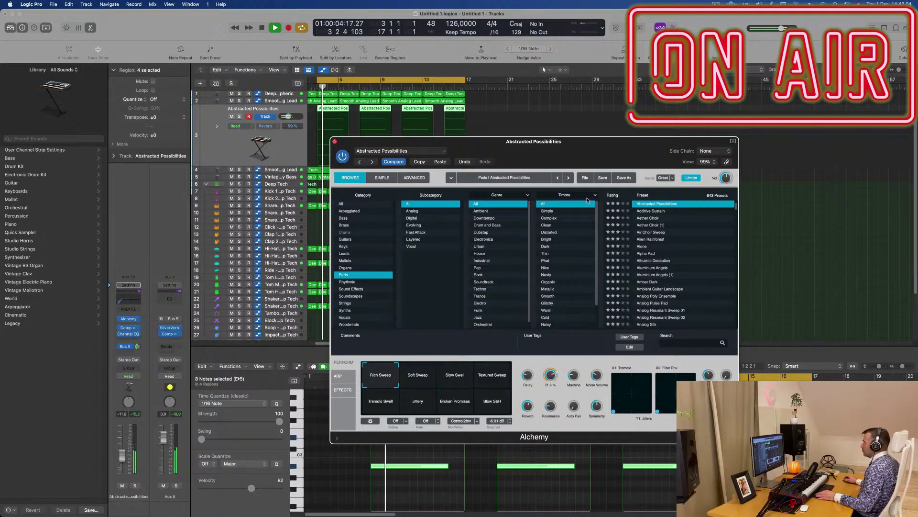
pyautogui.moveTo(382, 139); pyautogui.dragTo(382, 140)
pyautogui.click(334, 143)
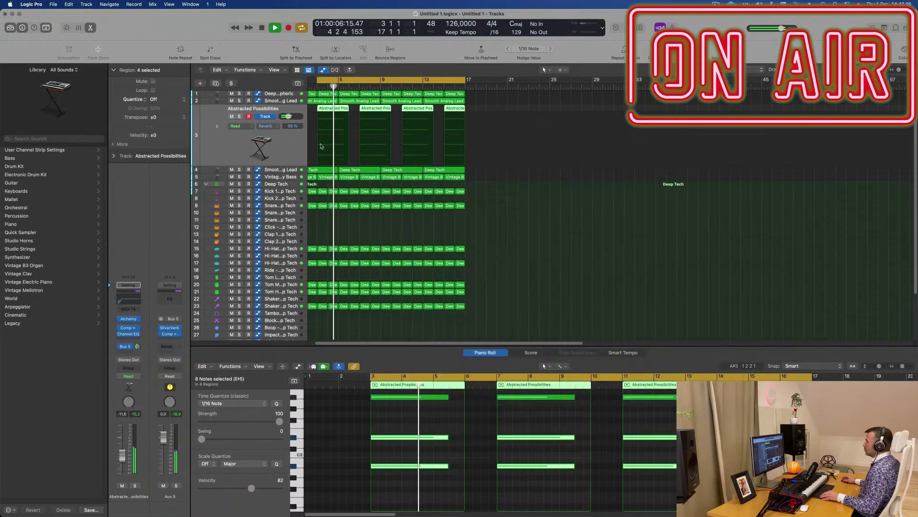
# Lower the pad track's volume to about -14.8 dB
pyautogui.press('super+Left')
pyautogui.press('super+Left')
pyautogui.press('super+Left')
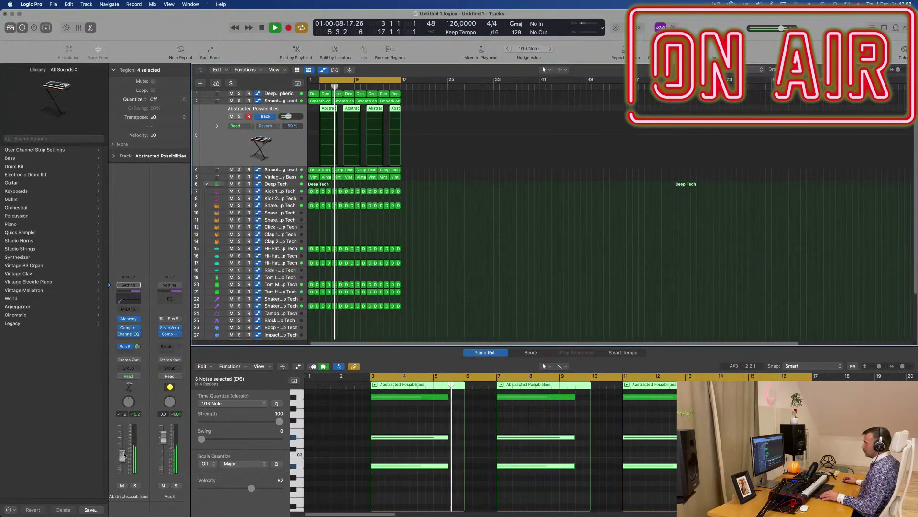
pyautogui.moveTo(122, 458); pyautogui.dragTo(123, 460)
pyautogui.scroll(1, 494, 217)
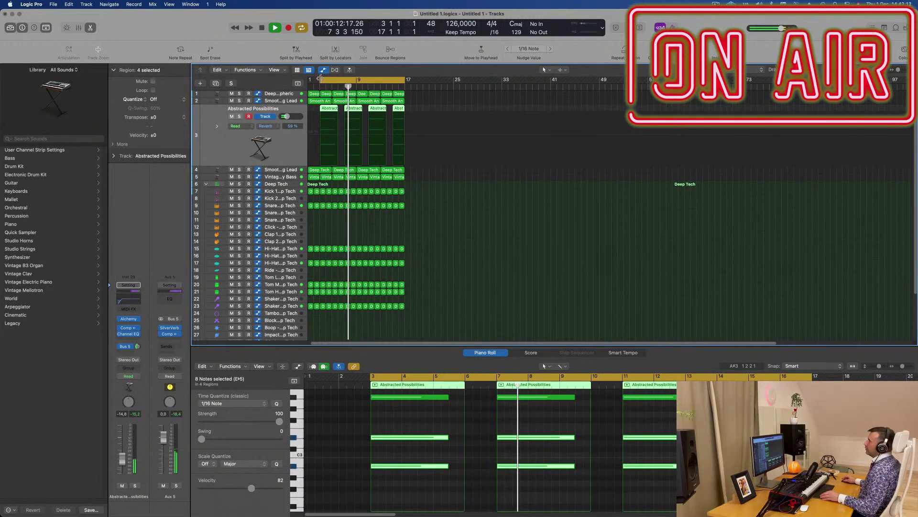
# Start the cycle range at bar 1 again and repeat all regions three times, filling the arrangement up to bar 65
pyautogui.moveTo(320, 80); pyautogui.dragTo(303, 86)
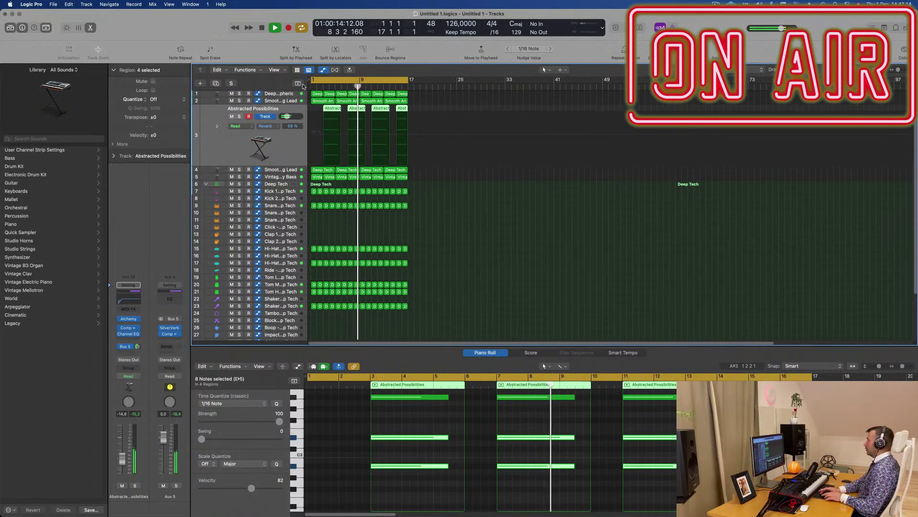
pyautogui.press('super+a')
pyautogui.press('super+r')
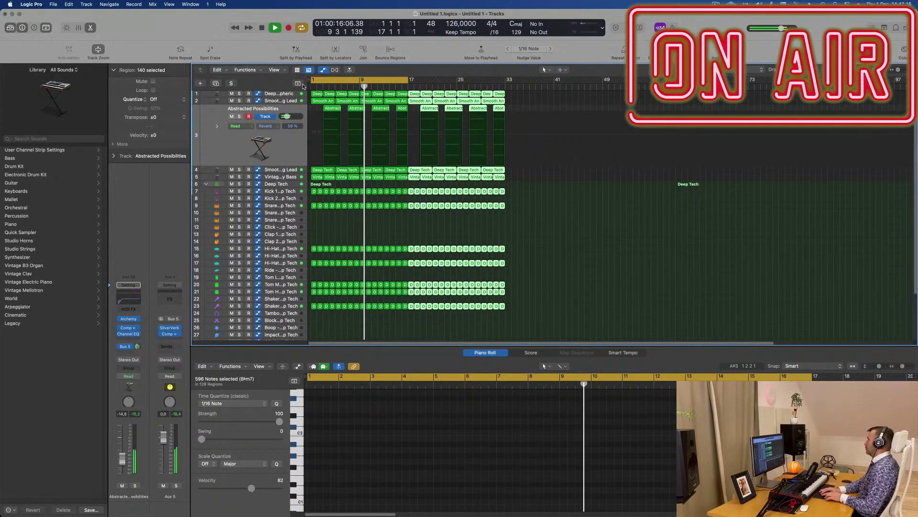
pyautogui.press('super+r')
pyautogui.press('super+r')
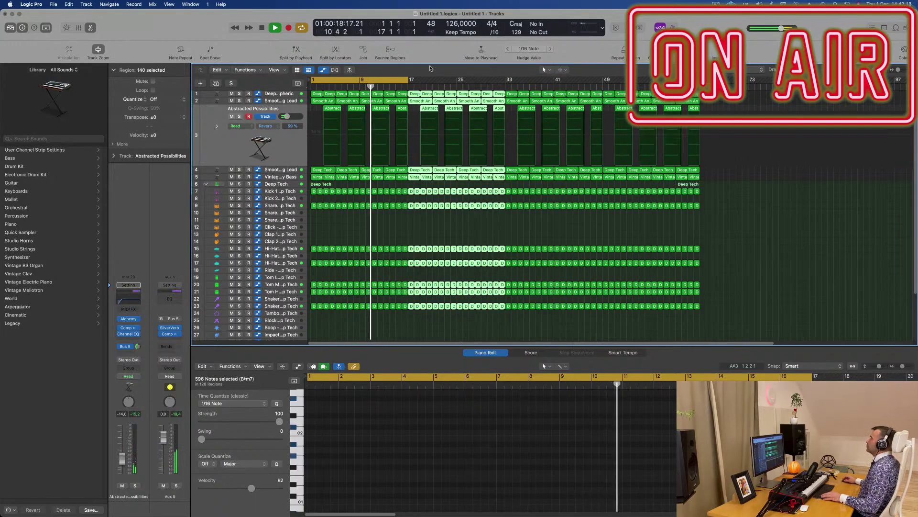
# Show the secondary ruler in the tracks area and extend the cycle range to bar 65
pyautogui.click(276, 70)
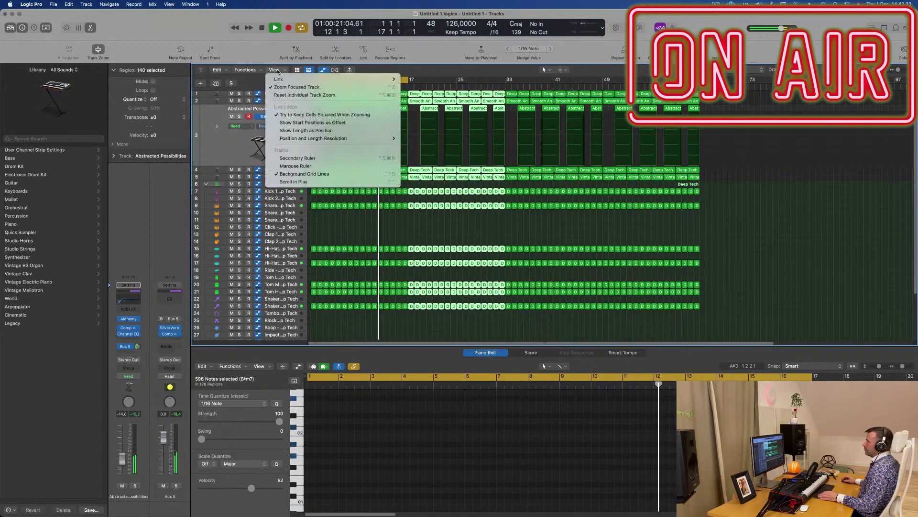
pyautogui.click(322, 162)
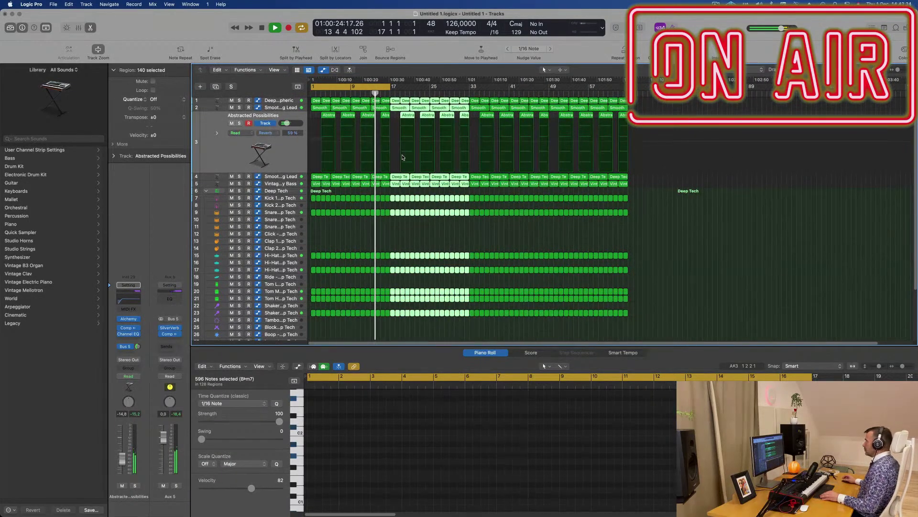
pyautogui.click(552, 237)
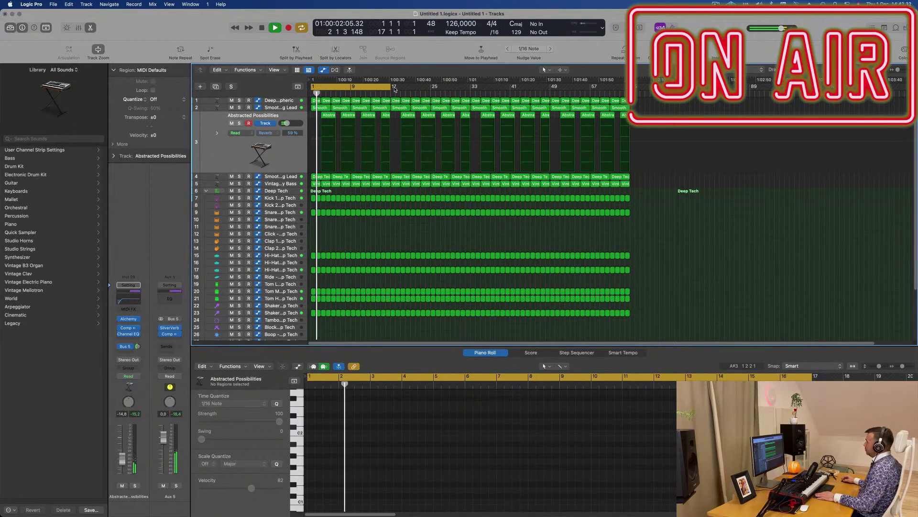
pyautogui.moveTo(392, 87); pyautogui.dragTo(633, 87)
pyautogui.click(716, 5)
pyautogui.click(695, 23)
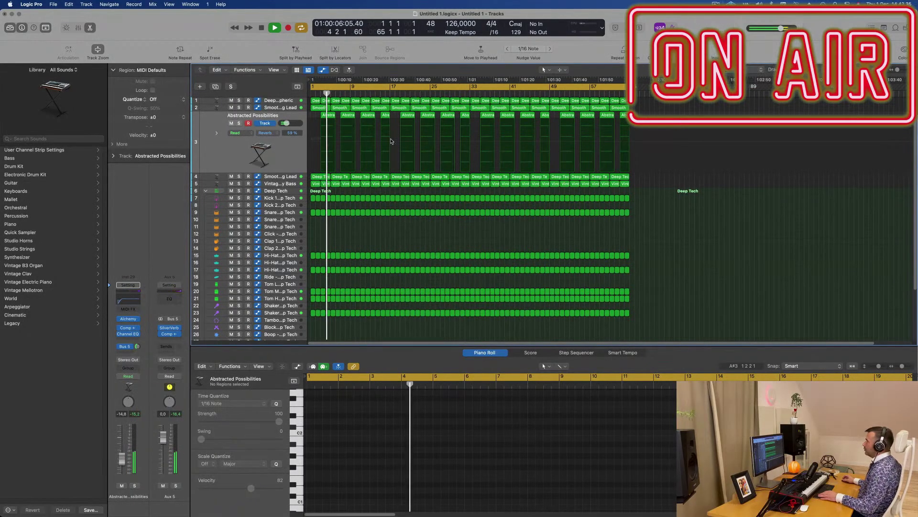
# Delete the first Smooth Analog Lead region at bar 1 and the first Abstracted Possibilities region at bar 3
pyautogui.press('super+Right')
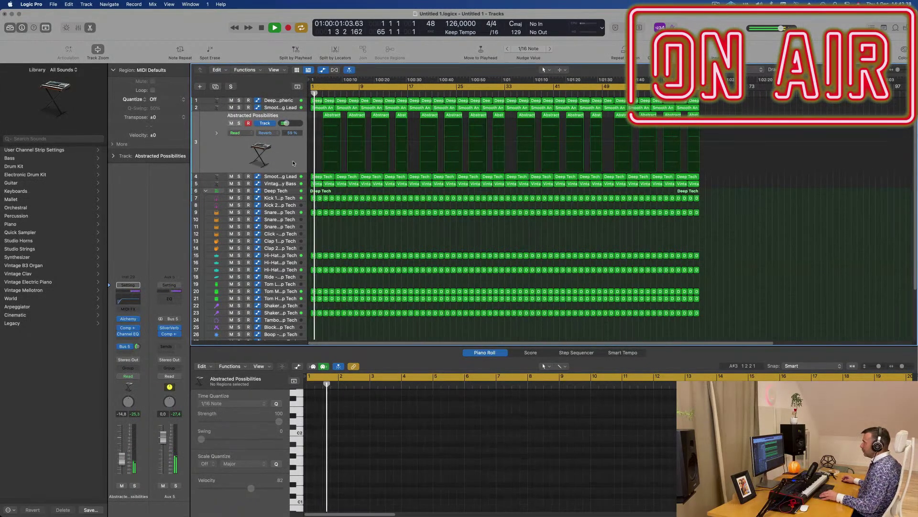
pyautogui.press('super+Right')
pyautogui.press('space')
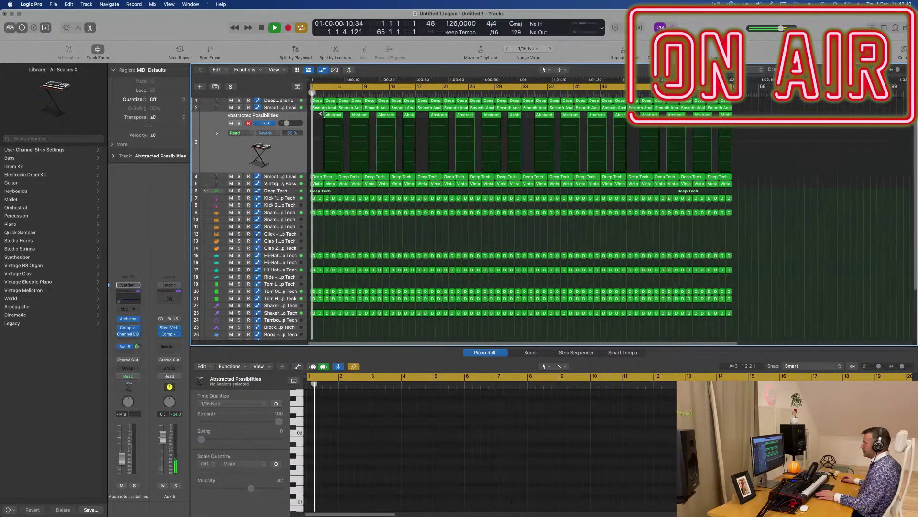
pyautogui.click(325, 177)
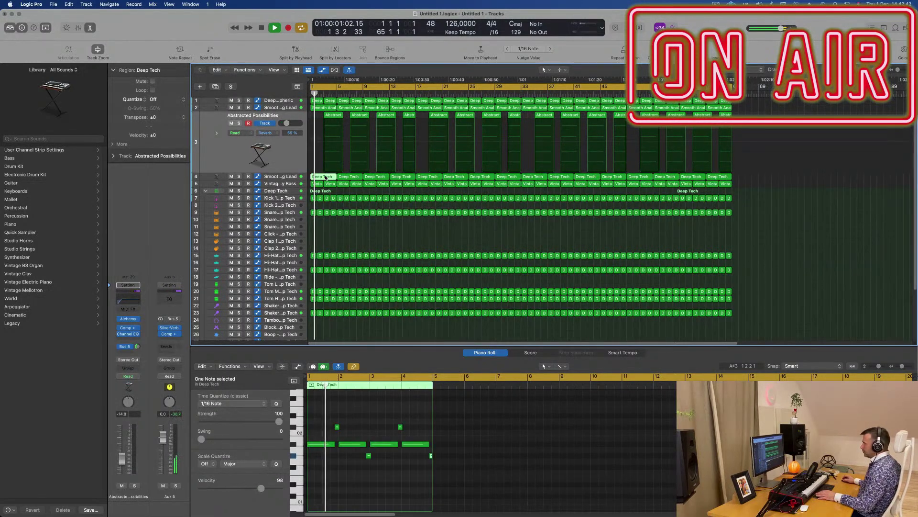
pyautogui.click(325, 108)
pyautogui.press('Delete')
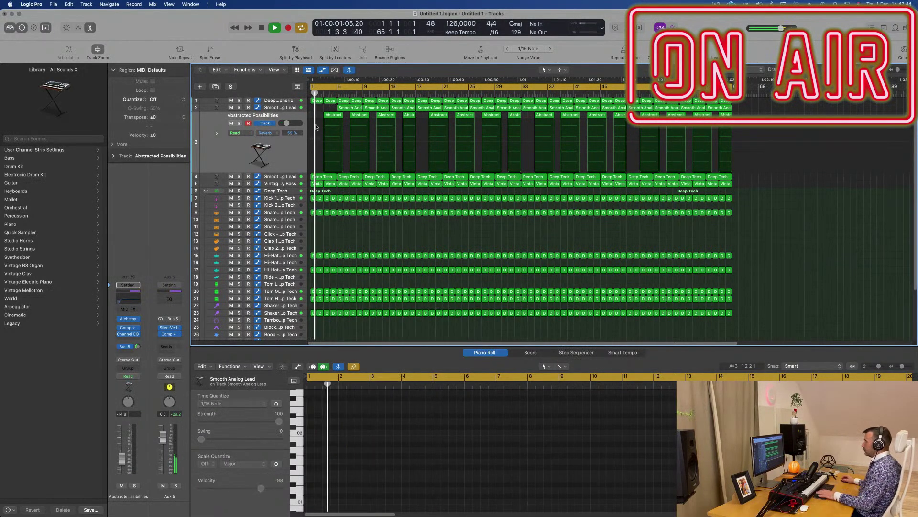
pyautogui.click(333, 115)
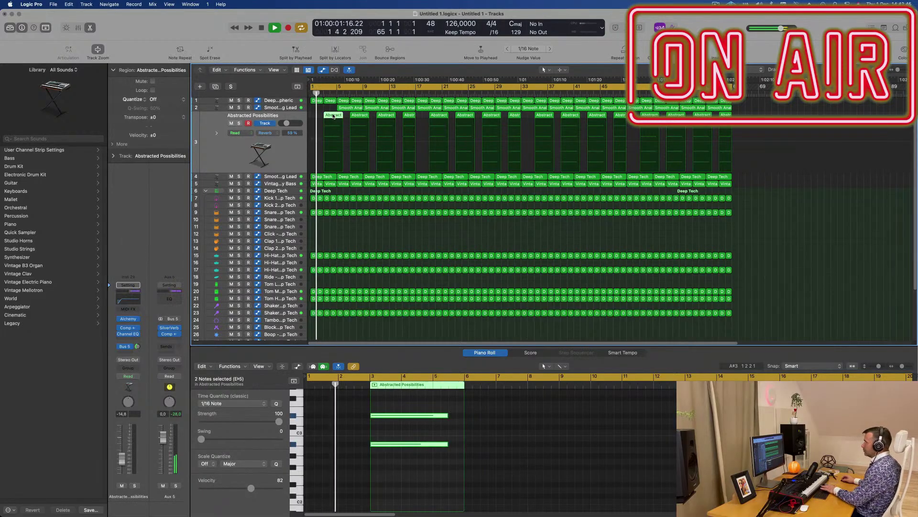
pyautogui.press('Delete')
# Solo the Vintage Brassy Bass track briefly to identify its part, unsolo it and replay from the start
pyautogui.click(292, 185)
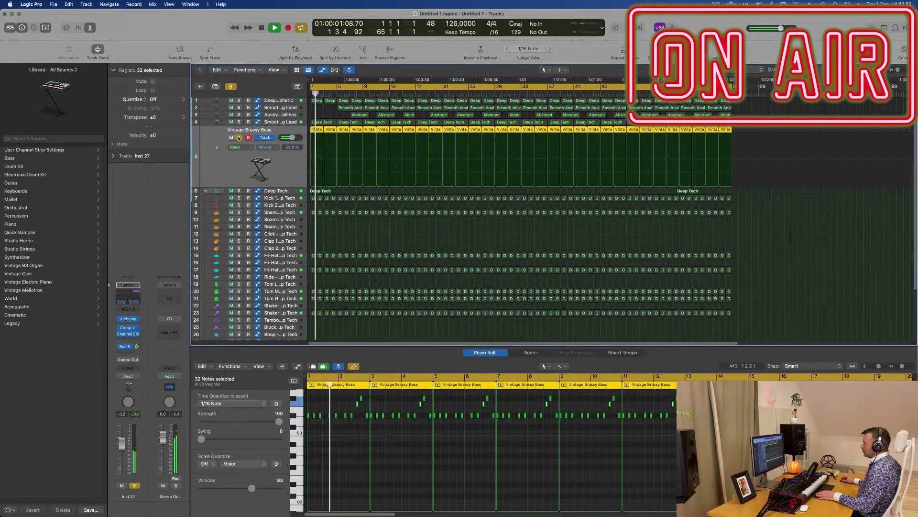
pyautogui.press('Return')
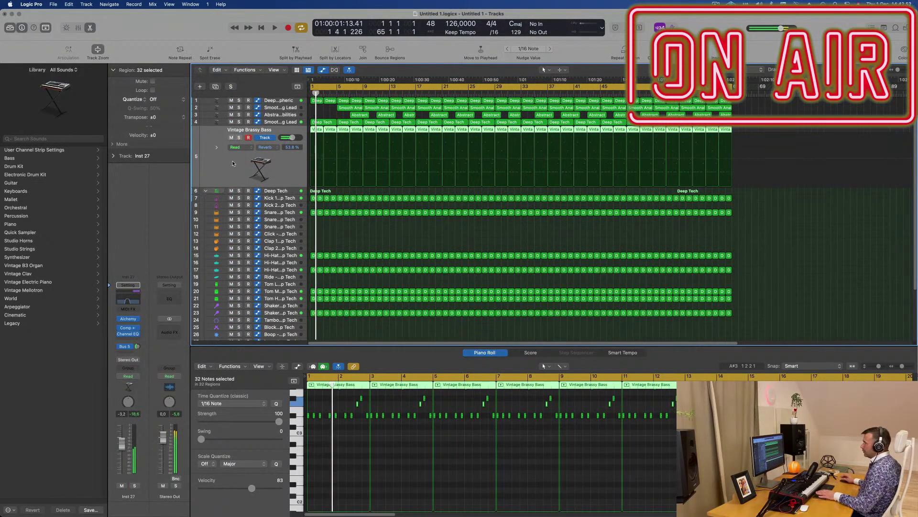
pyautogui.press('Return')
pyautogui.press('Return')
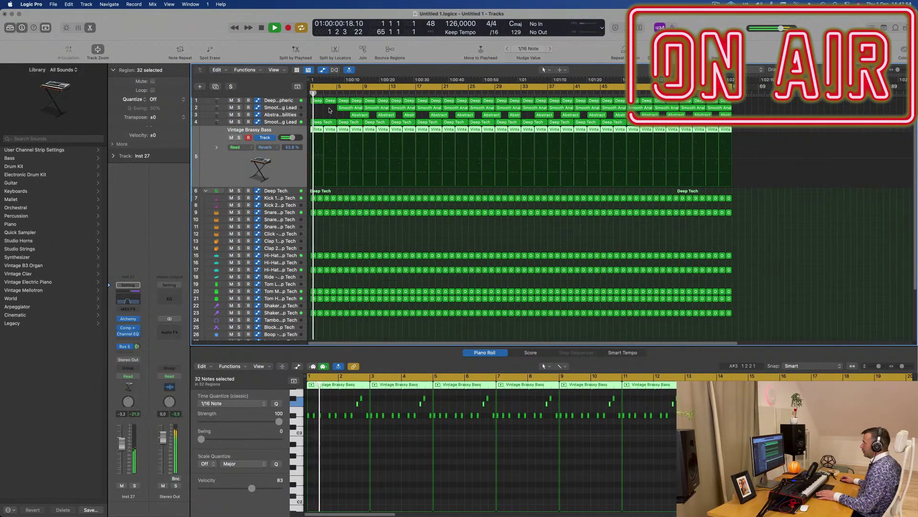
# Delete the Vintage Brassy Bass regions in bars 1 to 16 so the bass enters at bar 17
pyautogui.click(316, 129)
pyautogui.moveTo(315, 130); pyautogui.dragTo(367, 135)
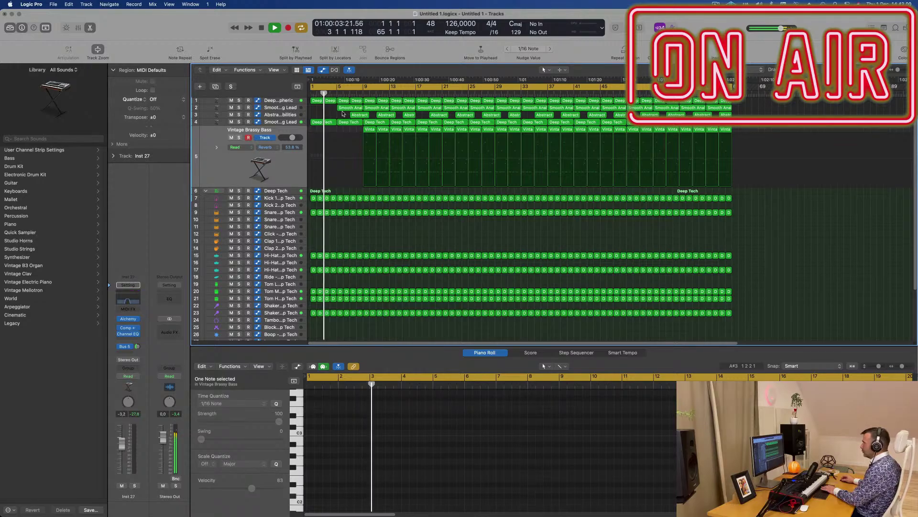
pyautogui.press('space')
pyautogui.click(373, 131)
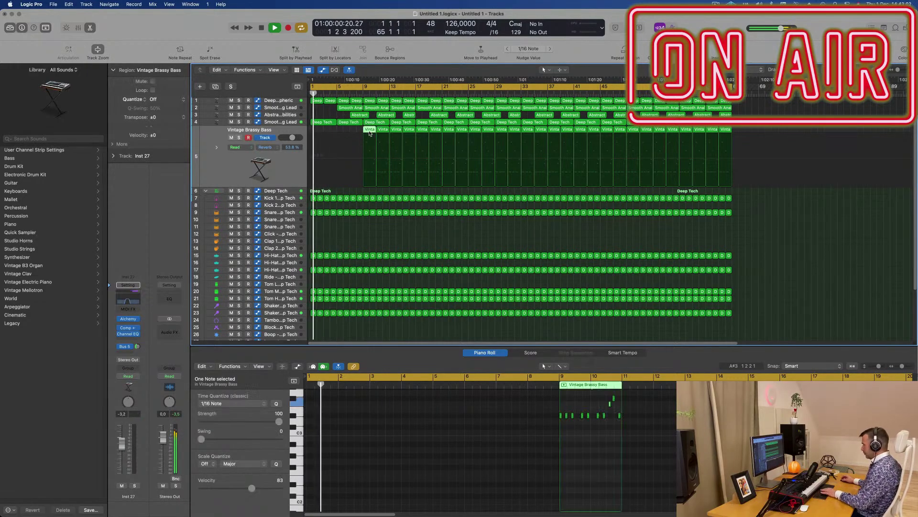
pyautogui.press('BackSpace')
pyautogui.click(378, 129)
pyautogui.press('BackSpace')
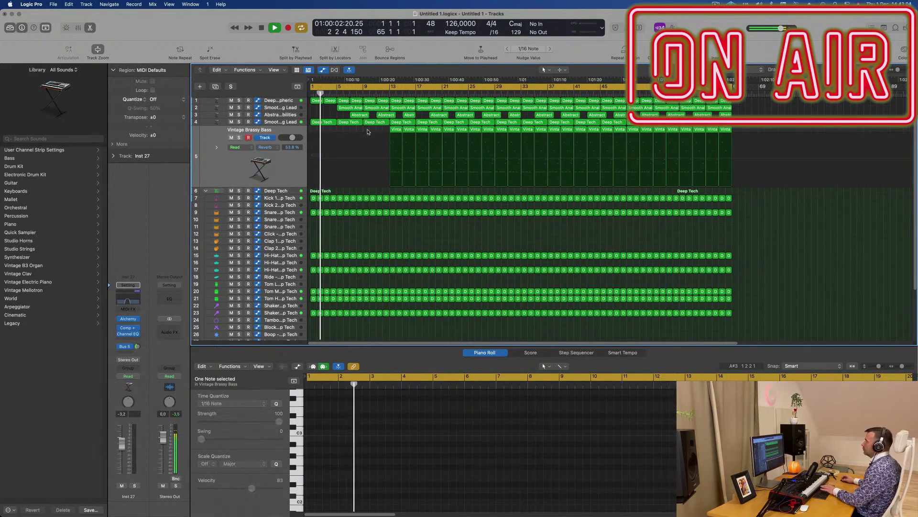
pyautogui.click(398, 131)
pyautogui.press('BackSpace')
pyautogui.click(409, 129)
pyautogui.press('BackSpace')
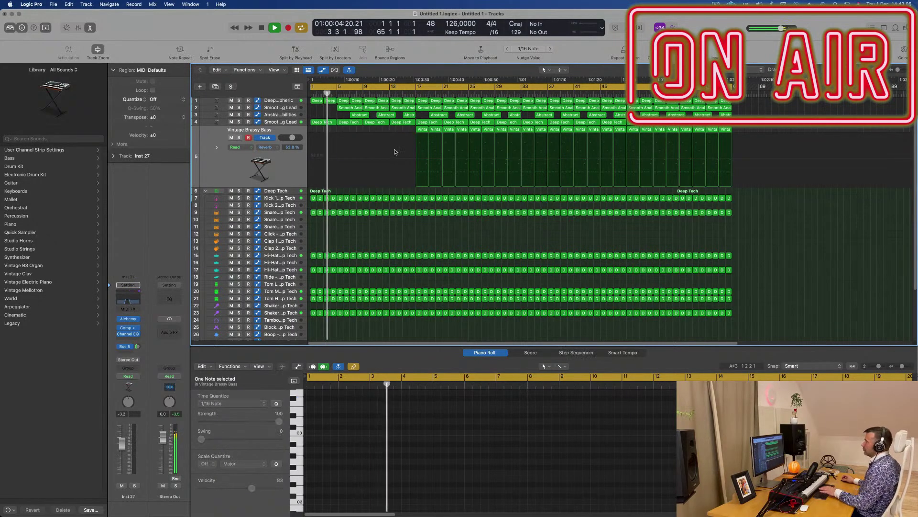
# Replay from the start and delete the Smooth Analog Lead region at bar 5 on track 2 so the lead enters at bar 9
pyautogui.press('super+Right')
pyautogui.press('super+Right')
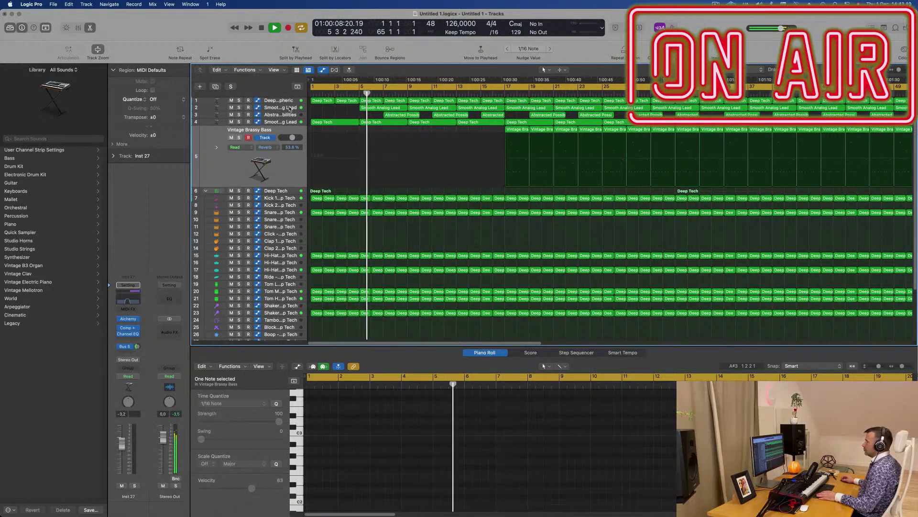
pyautogui.click(326, 106)
pyautogui.press('Return')
pyautogui.click(378, 107)
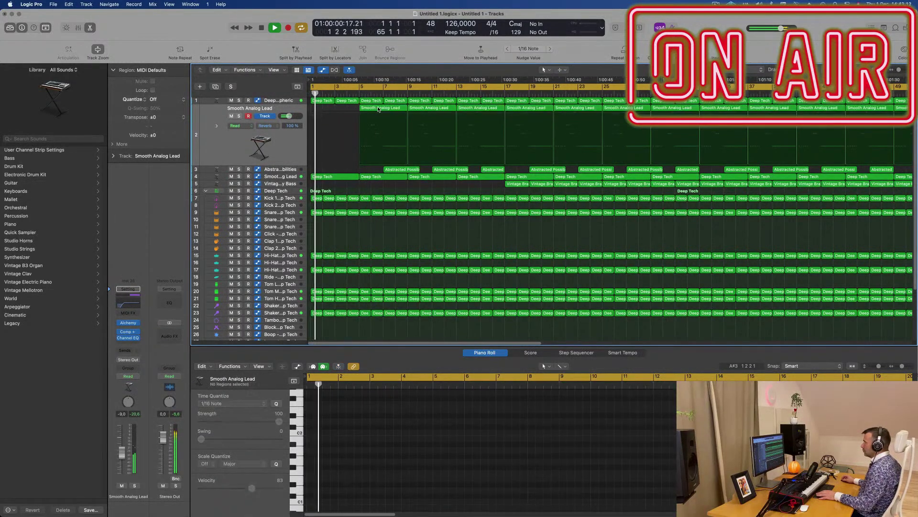
pyautogui.press('Delete')
pyautogui.press('super+Left')
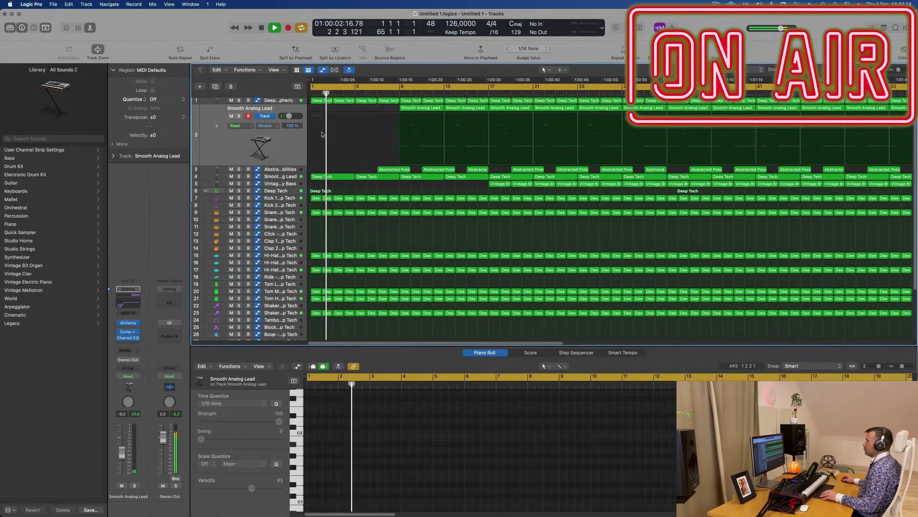
# Lower the Tom High - Deep Tech track's volume to -17.2 dB
pyautogui.click(271, 170)
pyautogui.press('super+Left')
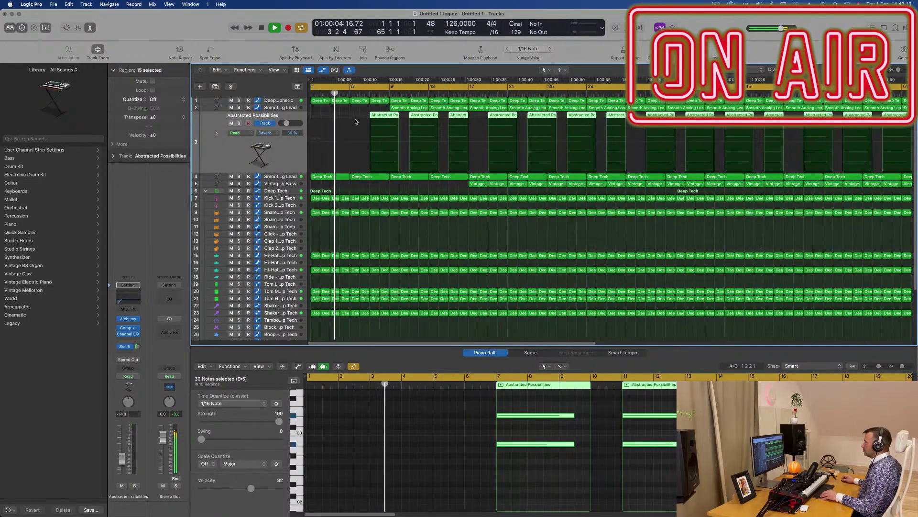
pyautogui.scroll(-1, 282, 289)
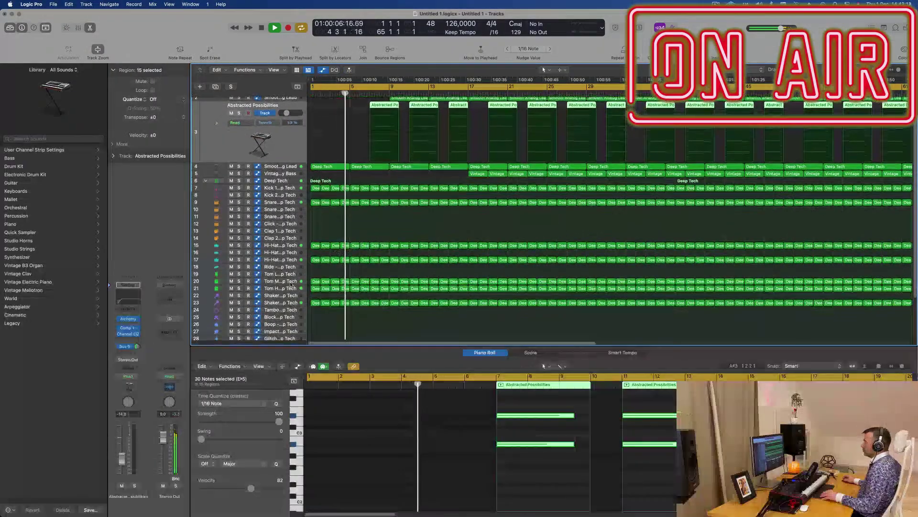
pyautogui.click(281, 288)
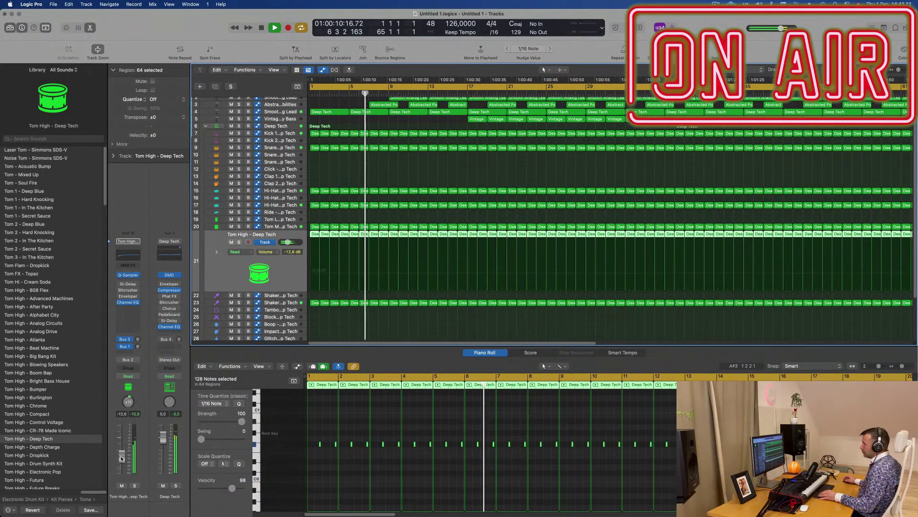
pyautogui.moveTo(121, 459); pyautogui.dragTo(121, 465)
pyautogui.scroll(-3, 364, 154)
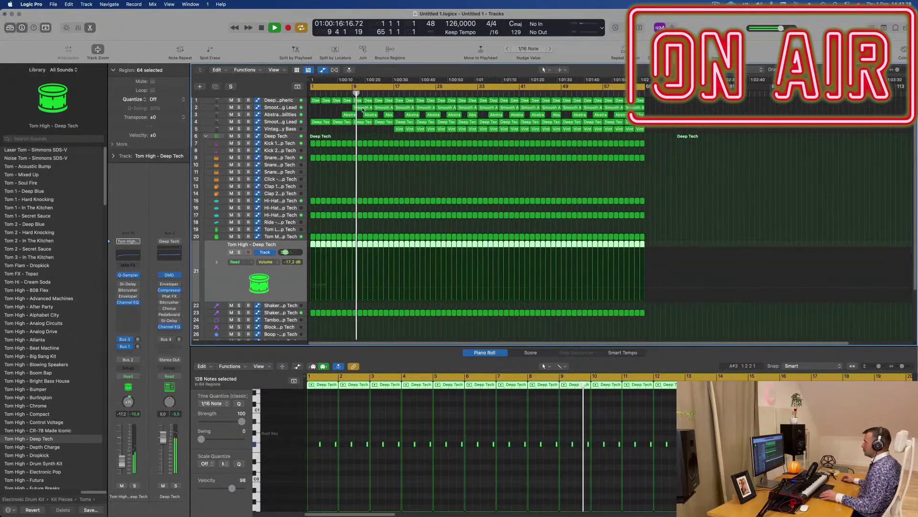
# Delete all Deep Tech drum regions except the kick in bars 9 to 12 to create a drum break
pyautogui.scroll(3, 375, 132)
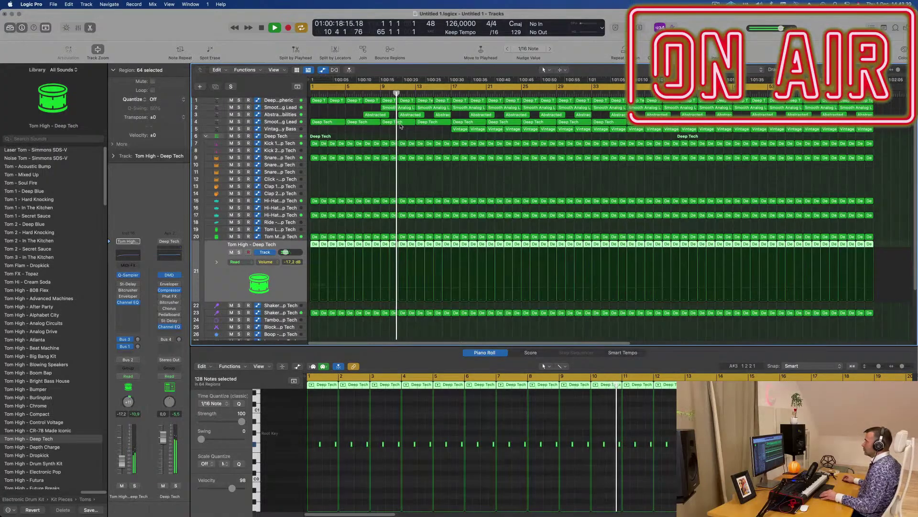
pyautogui.press('space')
pyautogui.scroll(-2, 340, 130)
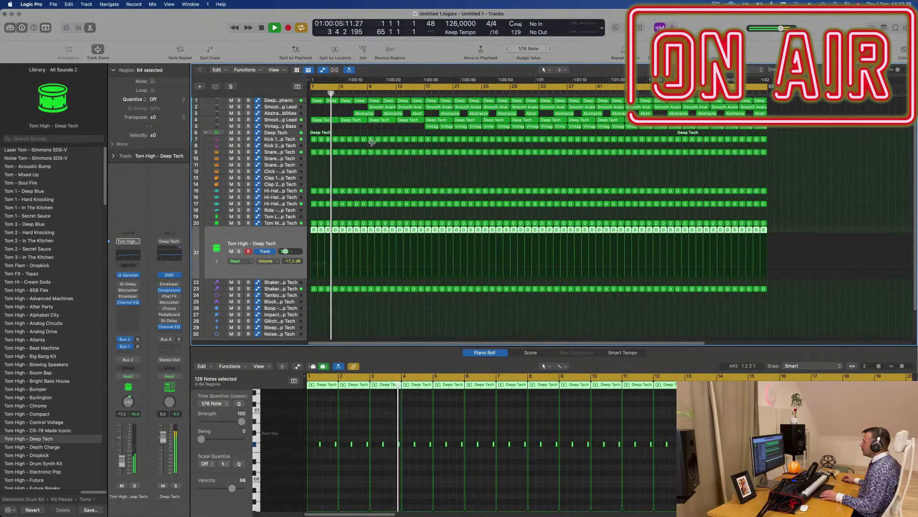
pyautogui.moveTo(368, 148); pyautogui.dragTo(394, 314)
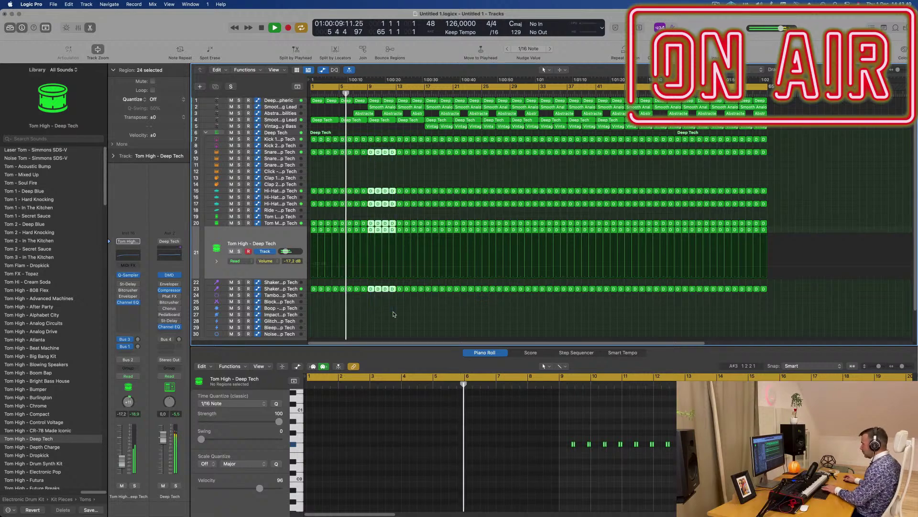
pyautogui.press('Delete')
pyautogui.scroll(5, 380, 305)
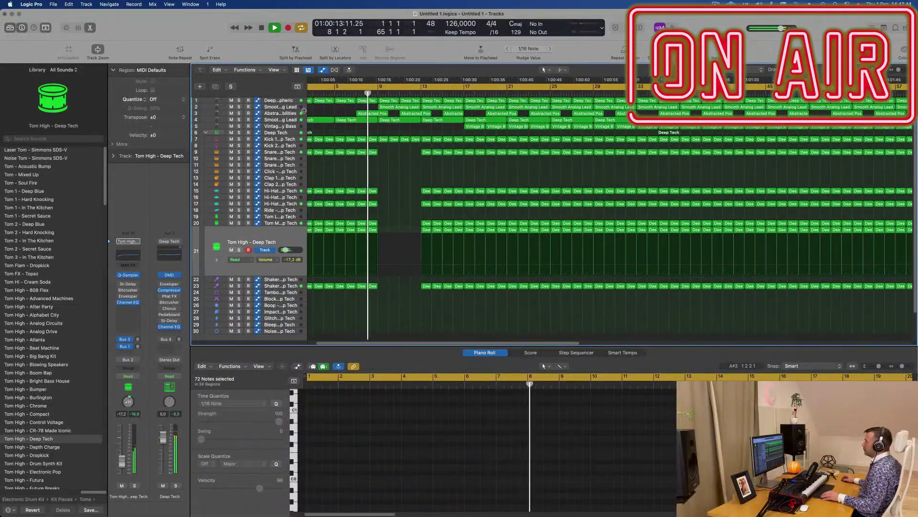
# Delete the Smooth Analog Lead regions at bars 9 and 13 on track 2 so the lead enters at bar 17
pyautogui.click(261, 122)
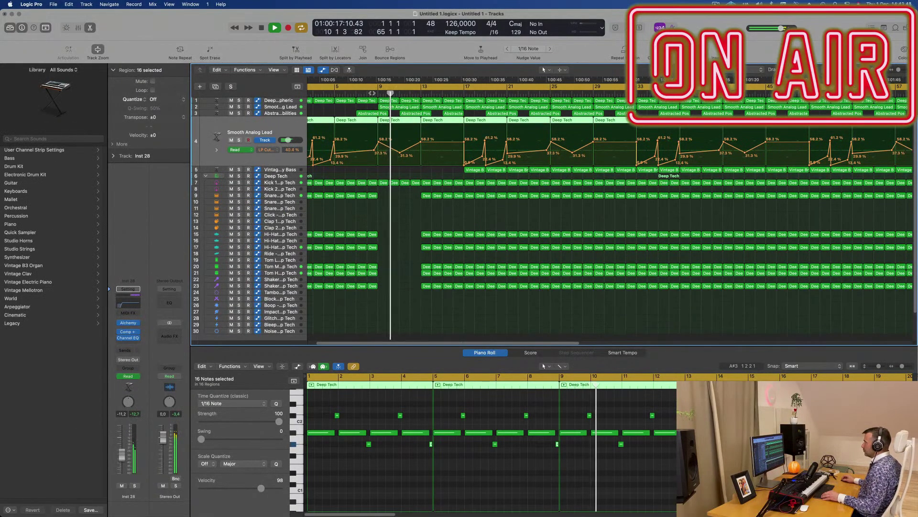
pyautogui.click(427, 113)
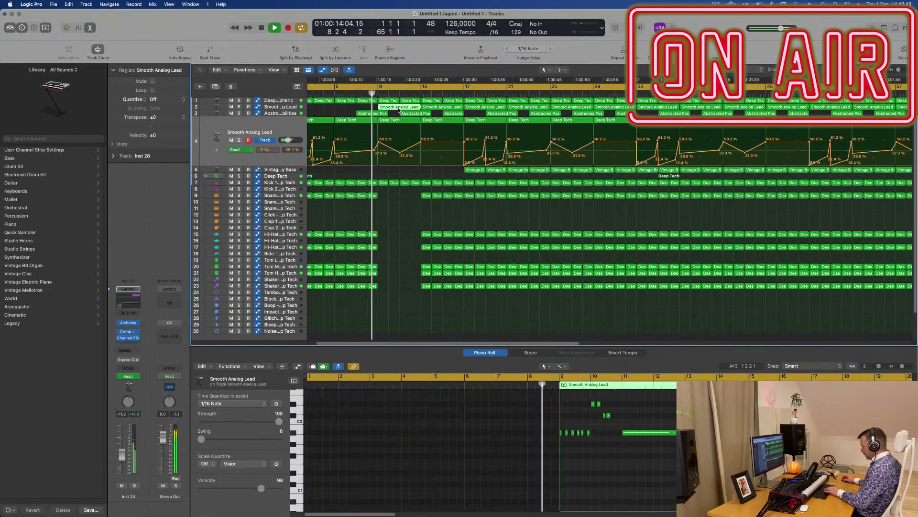
pyautogui.click(434, 108)
pyautogui.press('Delete')
pyautogui.scroll(-5, 399, 123)
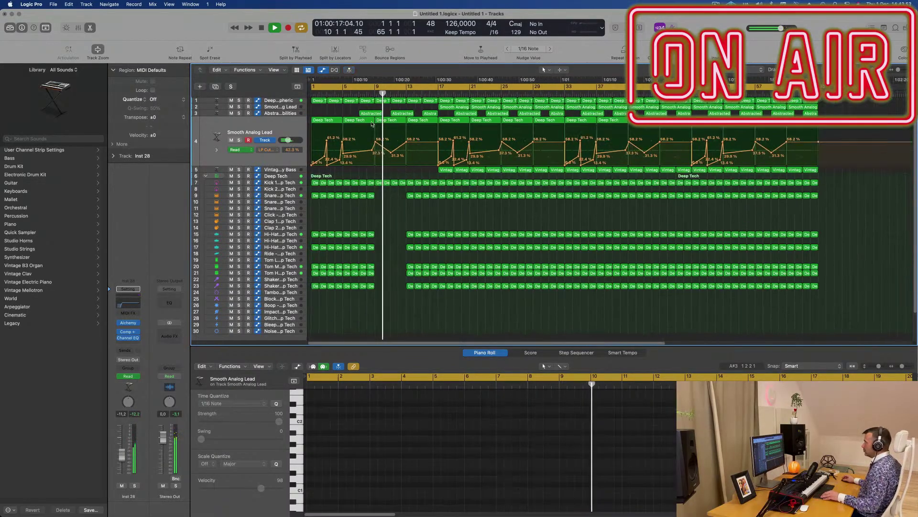
# Delete the Abstracted Possibilities region at bar 11
pyautogui.scroll(2, 367, 126)
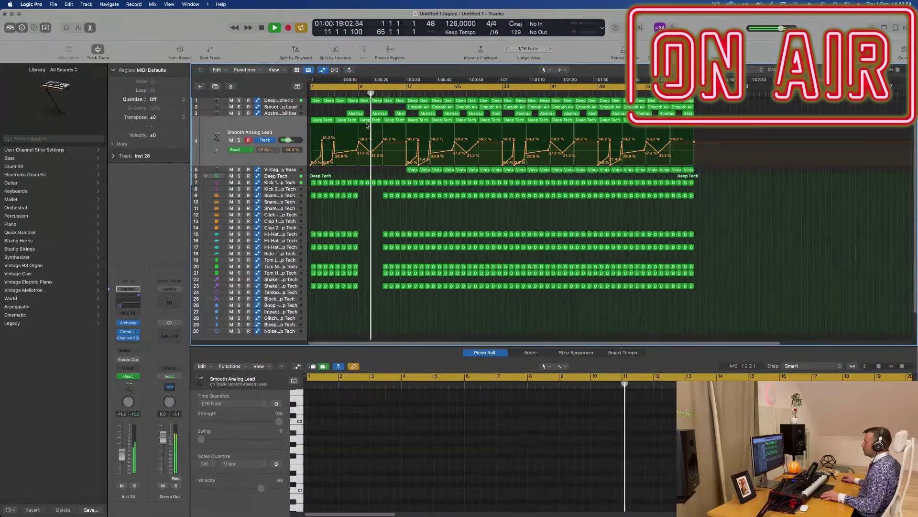
pyautogui.click(391, 114)
pyautogui.press('Delete')
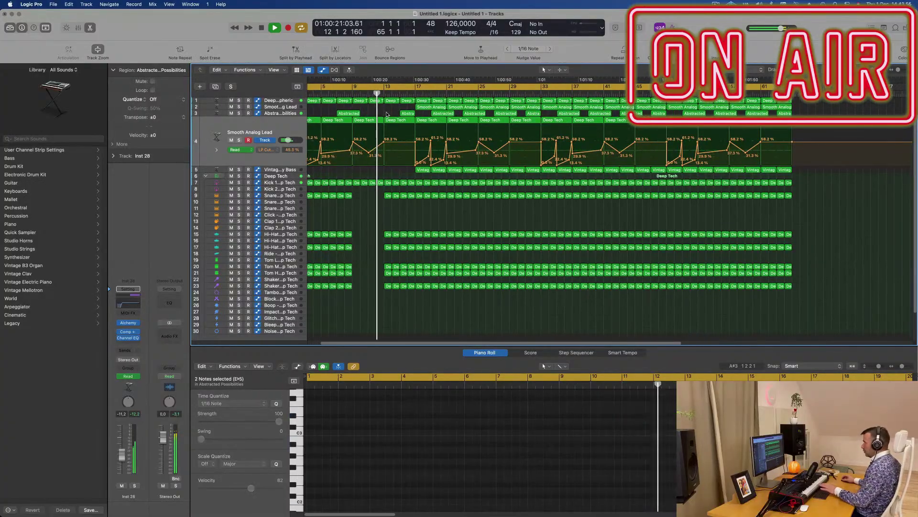
# Replay from just before the drum break and listen to the arrangement from there up to bar 16
pyautogui.click(345, 93)
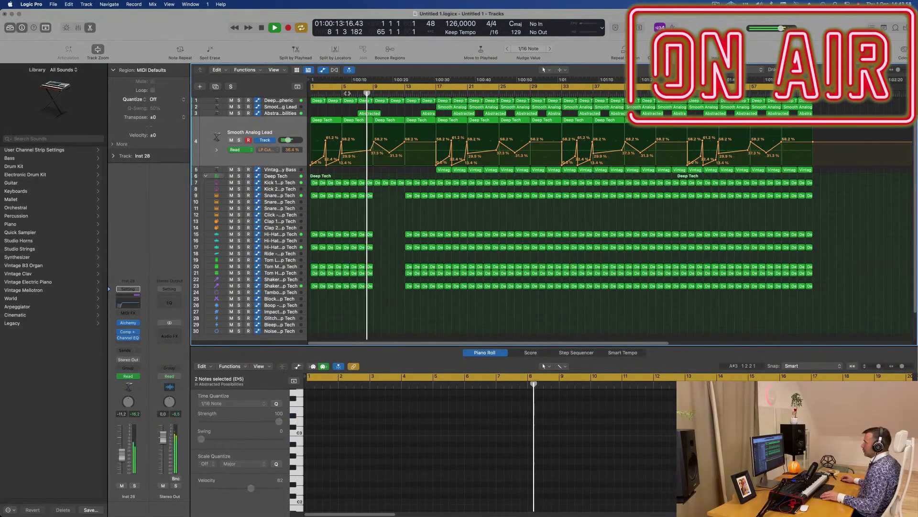
pyautogui.scroll(3, 354, 248)
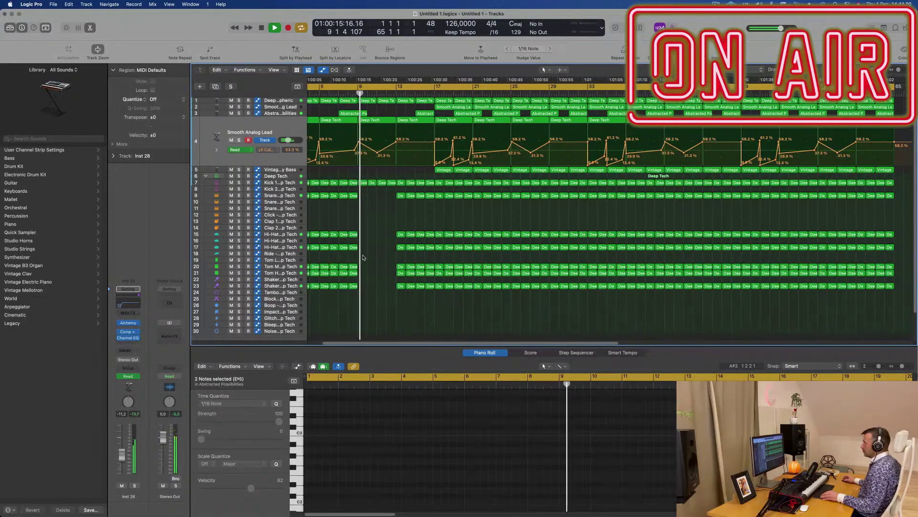
pyautogui.scroll(-2, 364, 265)
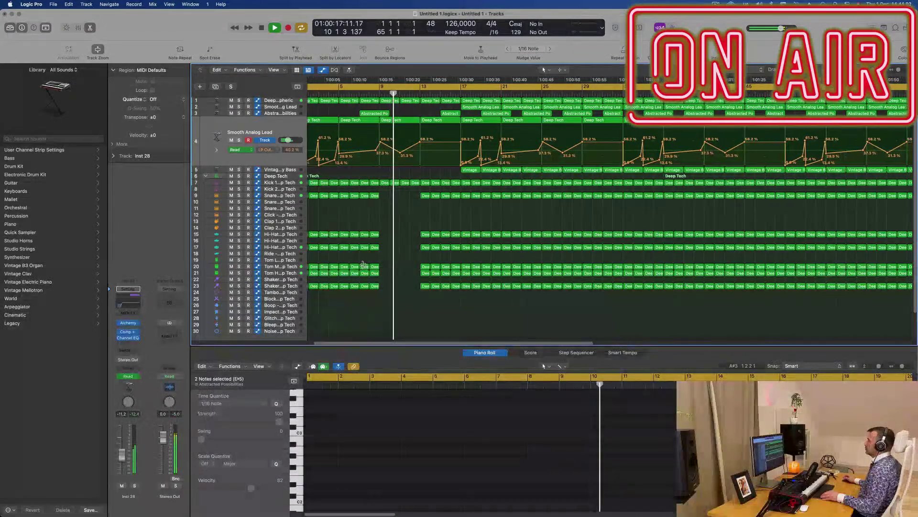
pyautogui.scroll(-2, 364, 265)
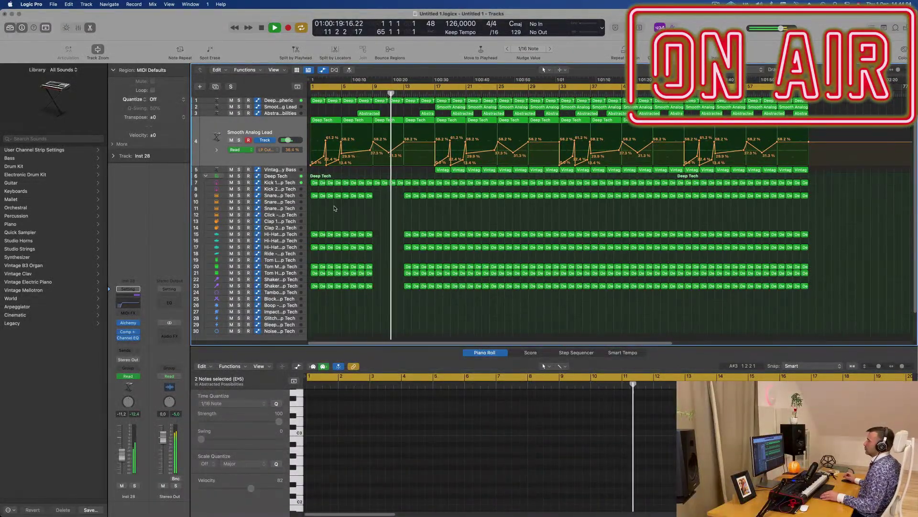
pyautogui.scroll(-2, 335, 208)
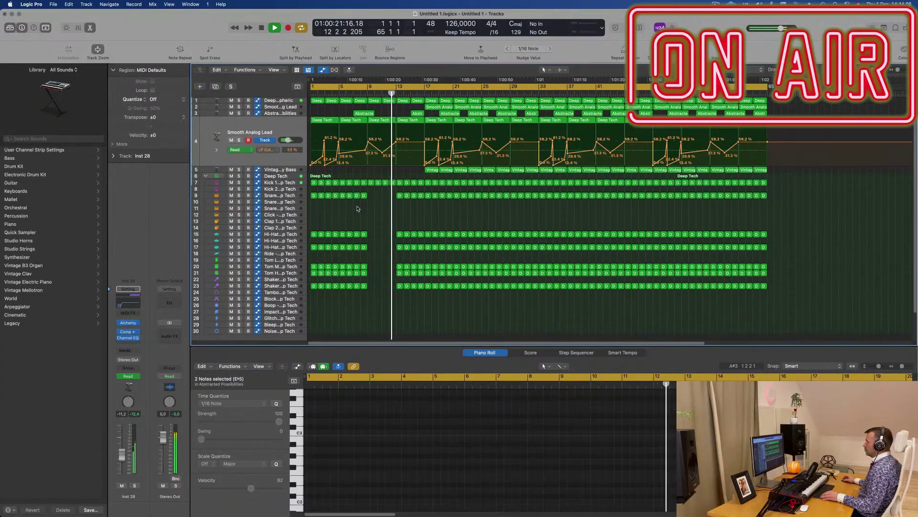
pyautogui.scroll(3, 371, 201)
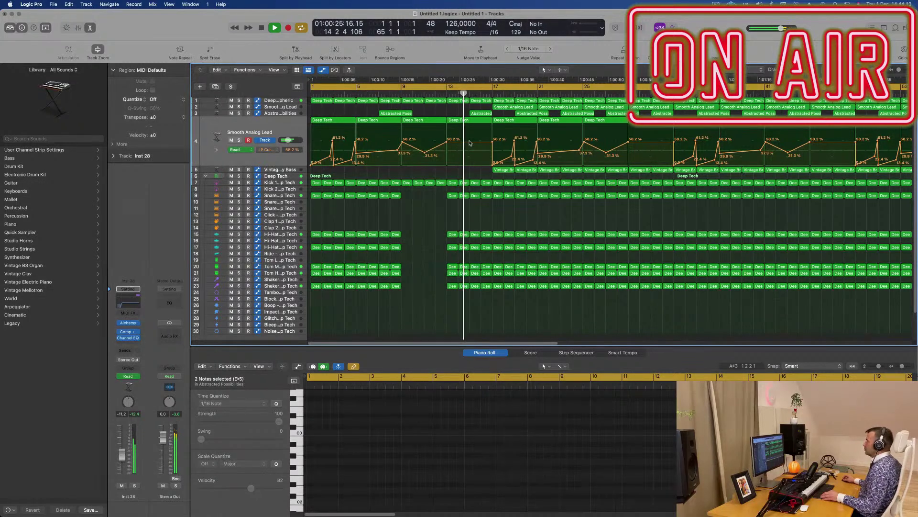
pyautogui.scroll(-3, 468, 143)
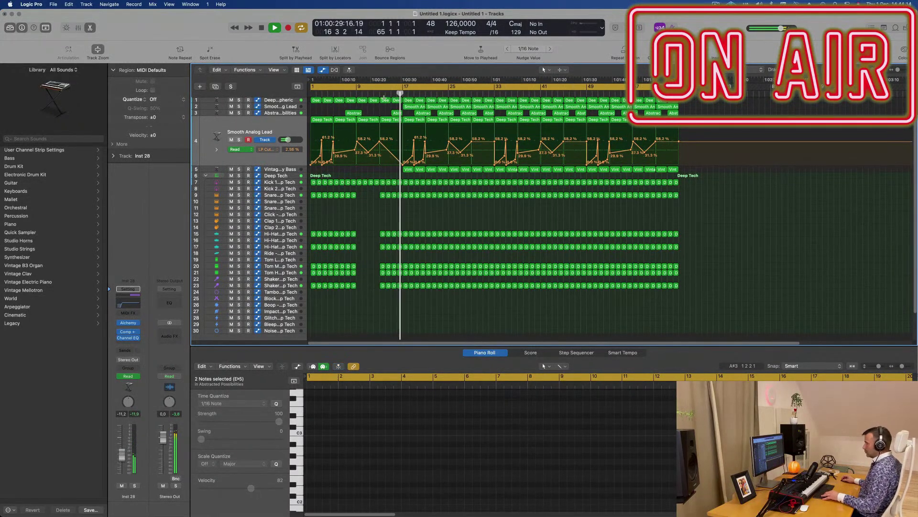
# Replay from bar 13 and solo the Deep Atmospheric track briefly to identify its part, then unsolo it
pyautogui.click(387, 94)
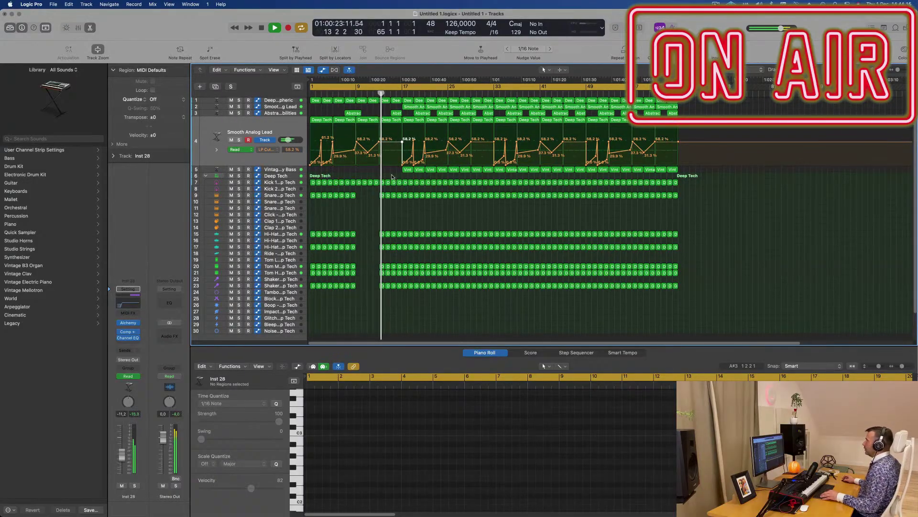
pyautogui.scroll(2, 388, 177)
pyautogui.scroll(2, 382, 174)
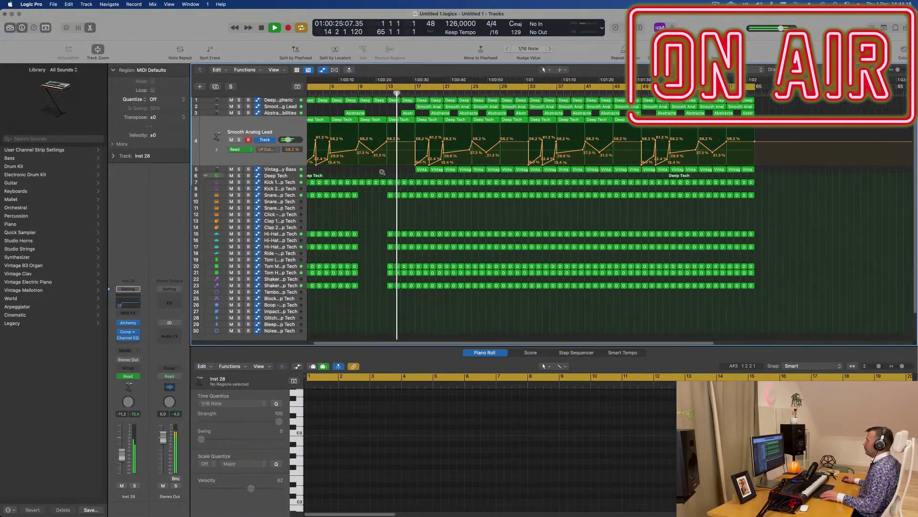
pyautogui.click(254, 102)
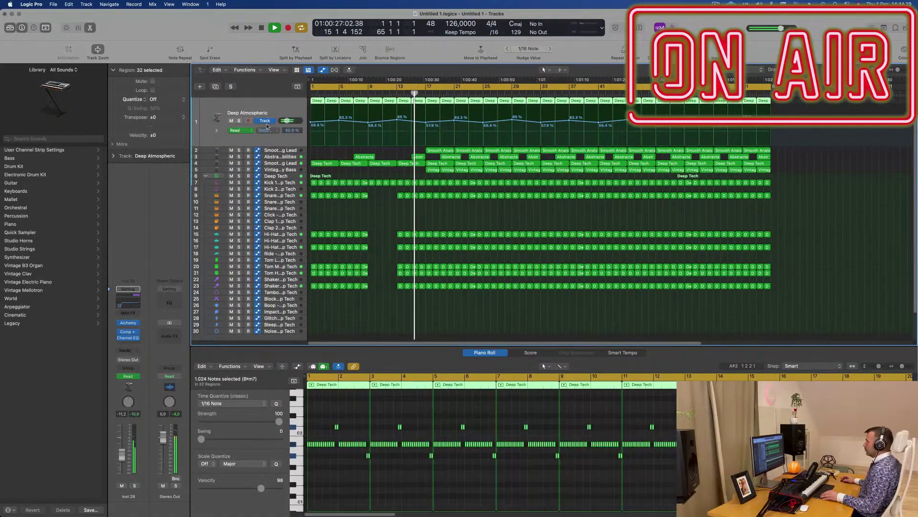
pyautogui.click(238, 121)
pyautogui.click(238, 121)
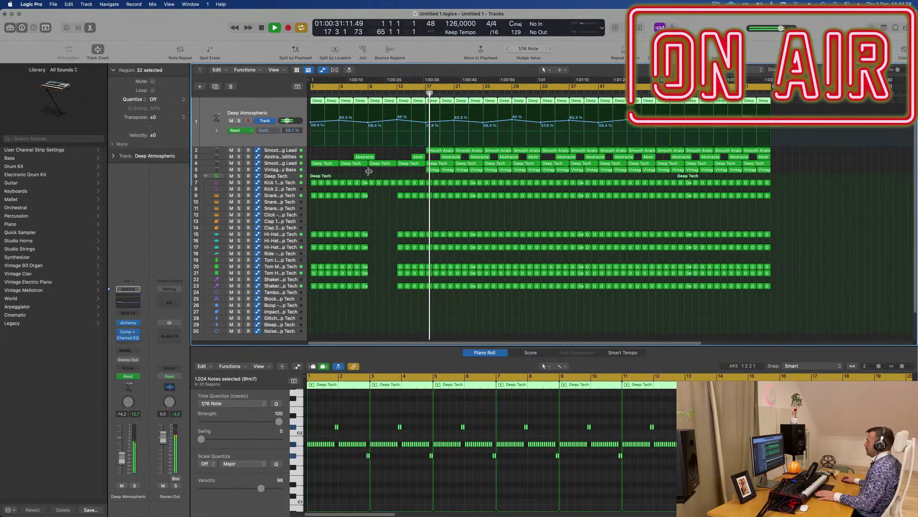
# Restart playback and delete the Smooth Analog Lead regions at bars 17 and 21 and the Abstracted Possibilities region at bar 19
pyautogui.press('Return')
pyautogui.click(439, 150)
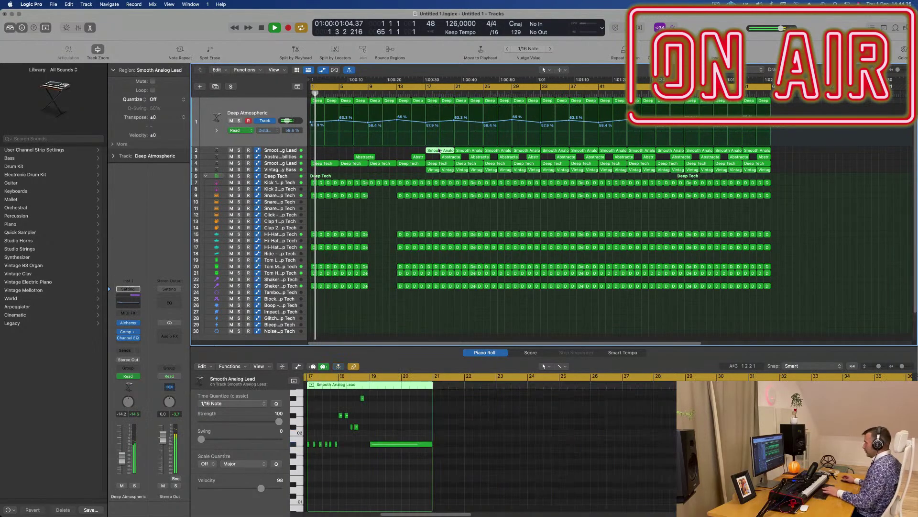
pyautogui.press('Delete')
pyautogui.press('Delete')
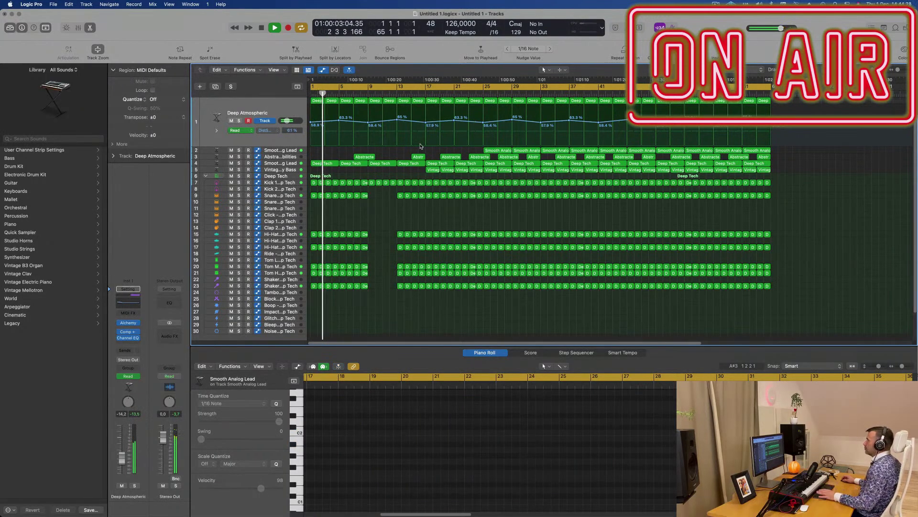
pyautogui.click(448, 156)
pyautogui.press('Delete')
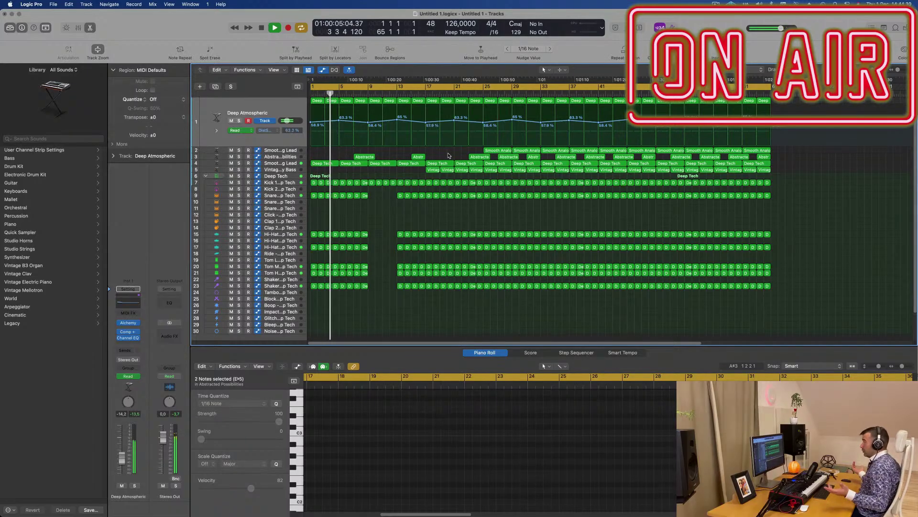